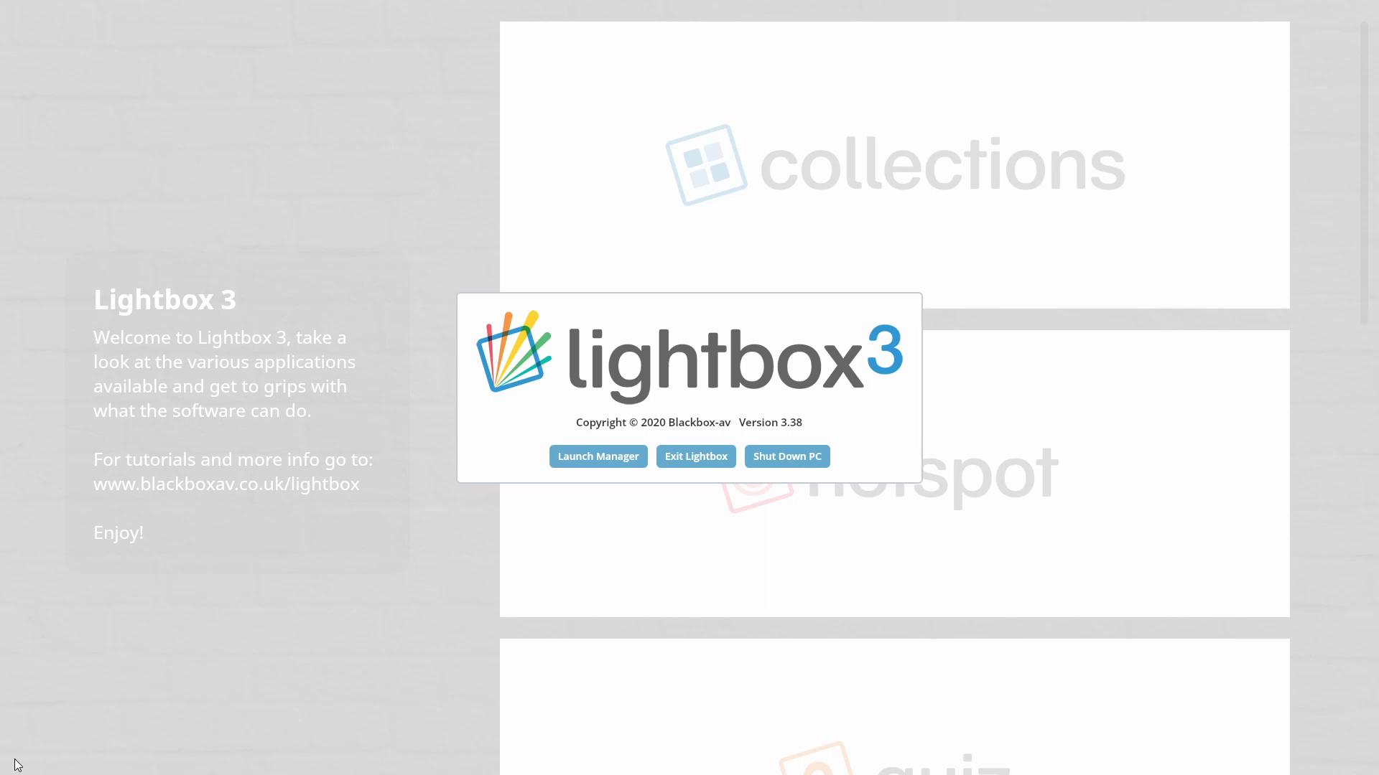
# - Launch the Manager and enter the admin PIN to get access
pyautogui.click(600, 459)
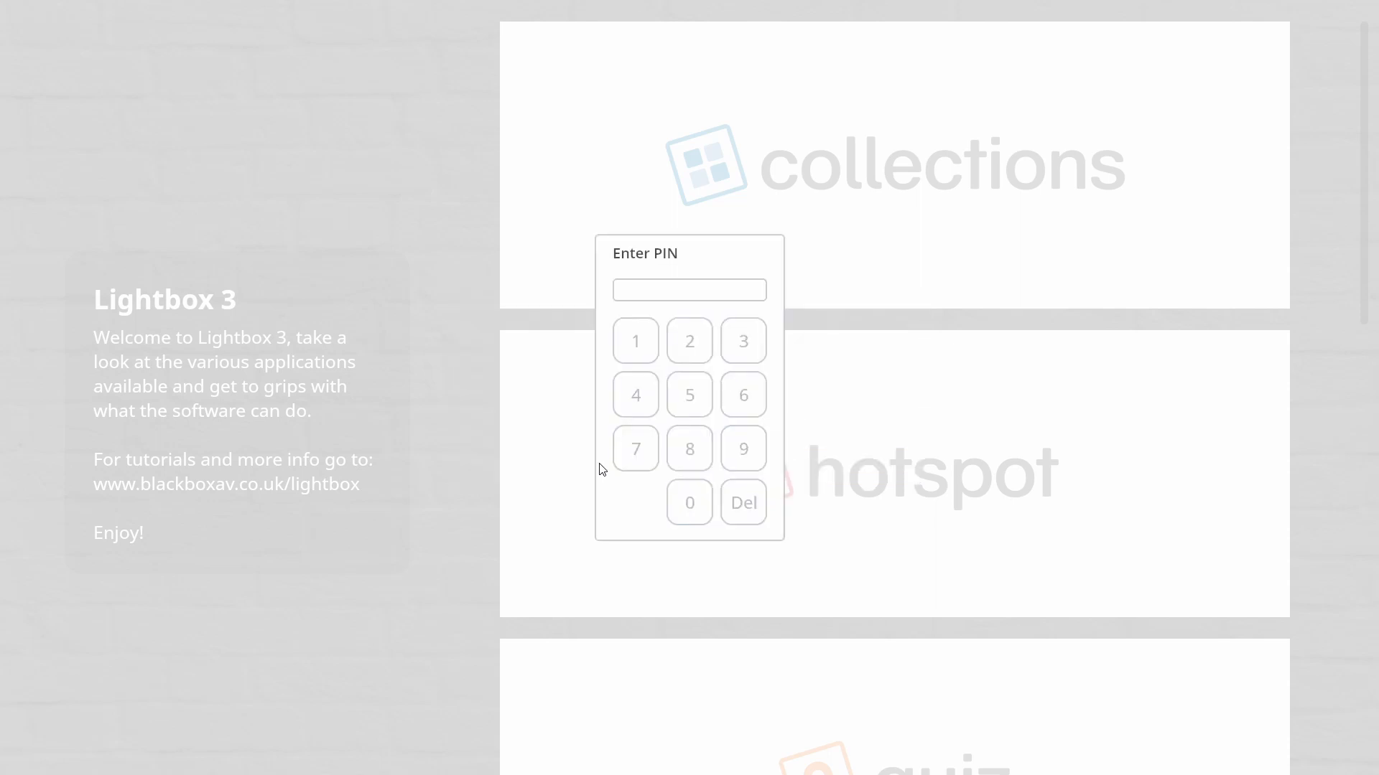
pyautogui.click(675, 452)
pyautogui.click(634, 441)
pyautogui.click(633, 389)
pyautogui.click(638, 354)
pyautogui.click(674, 427)
pyautogui.click(694, 502)
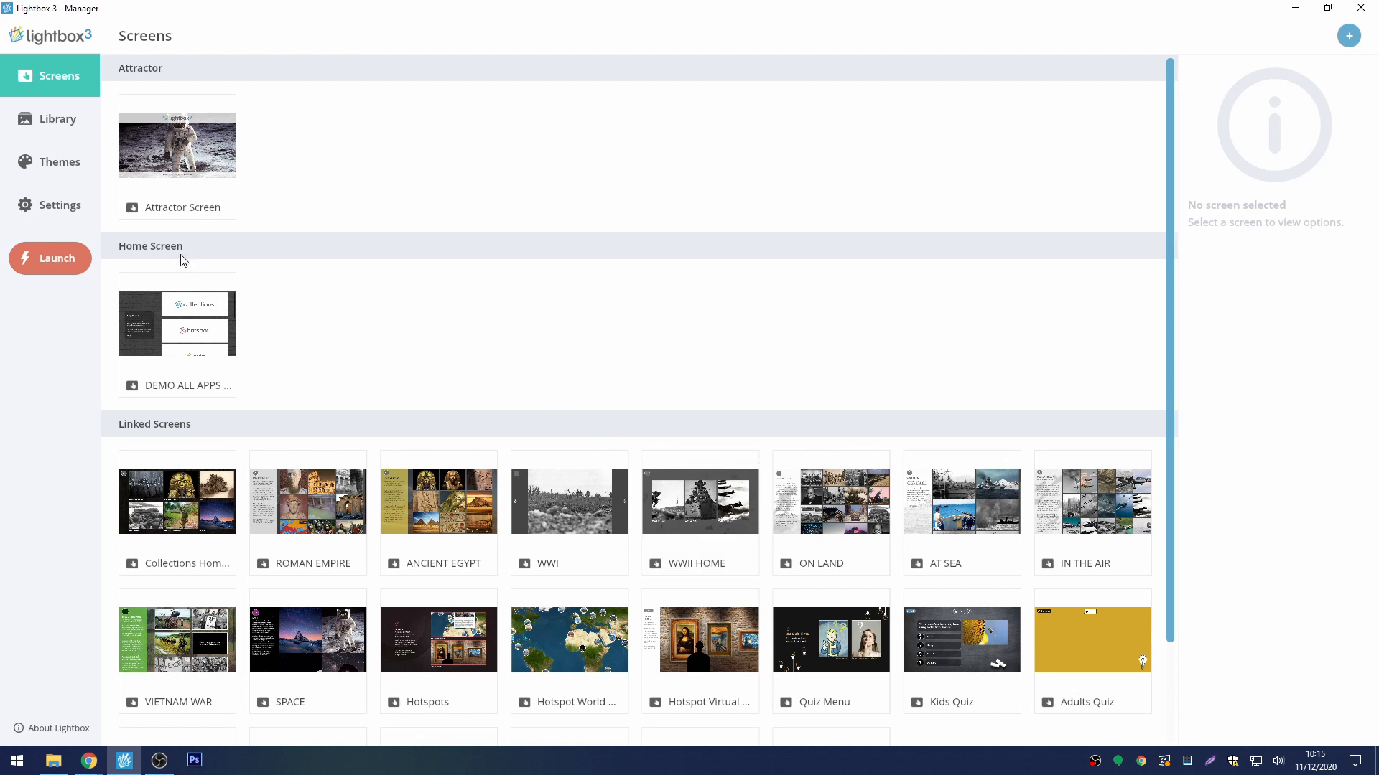
# - Factory reset all Lightbox data from the settings, restarting the program and acknowledging the completed reset
pyautogui.click(60, 213)
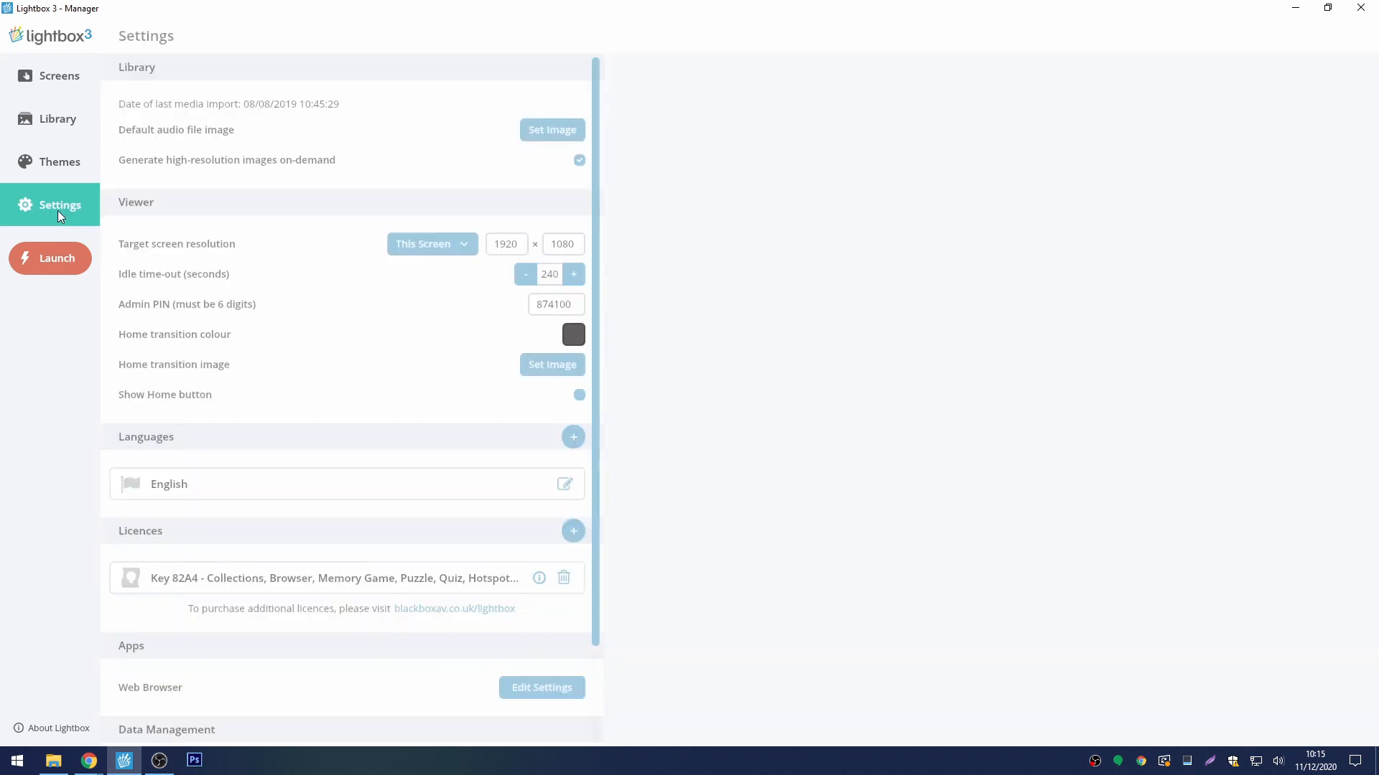
pyautogui.scroll(-3, 429, 389)
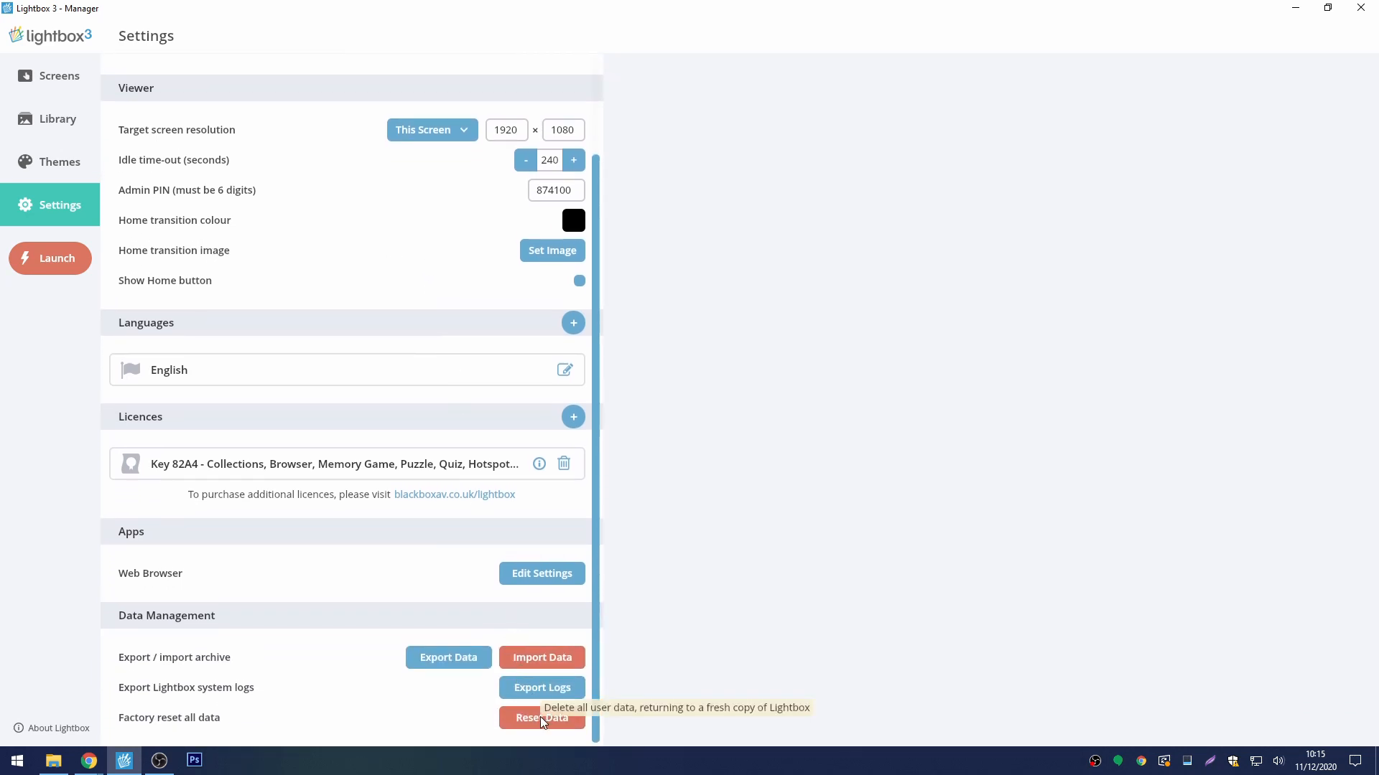
pyautogui.click(540, 716)
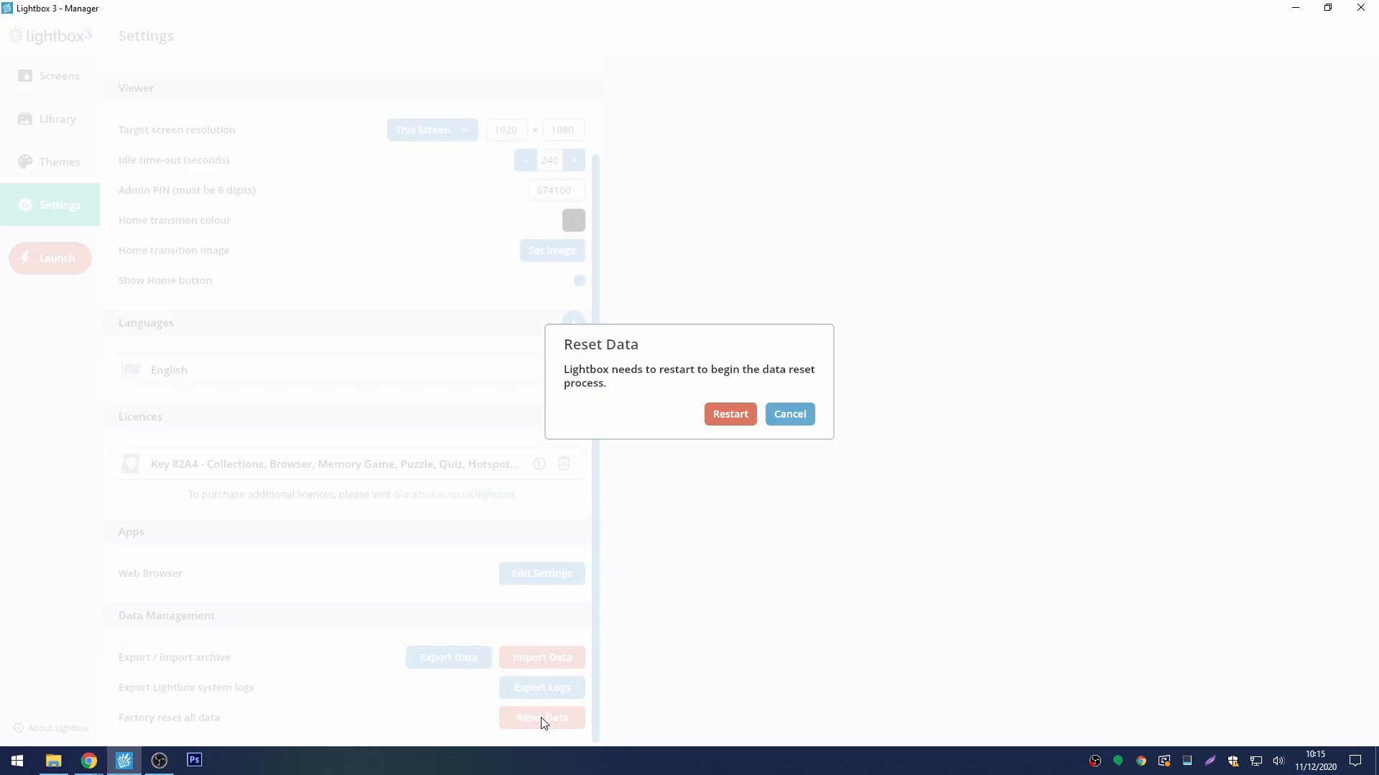
pyautogui.click(748, 421)
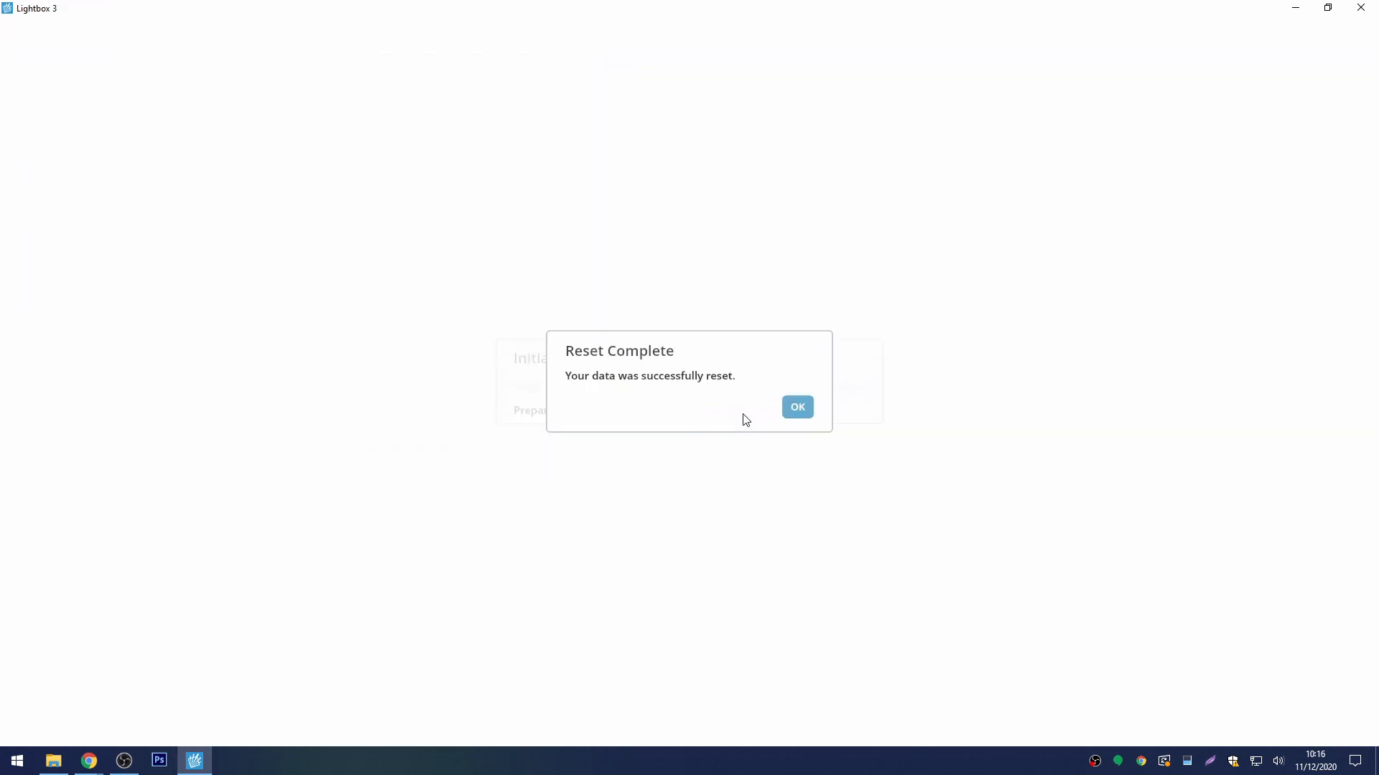
pyautogui.click(792, 407)
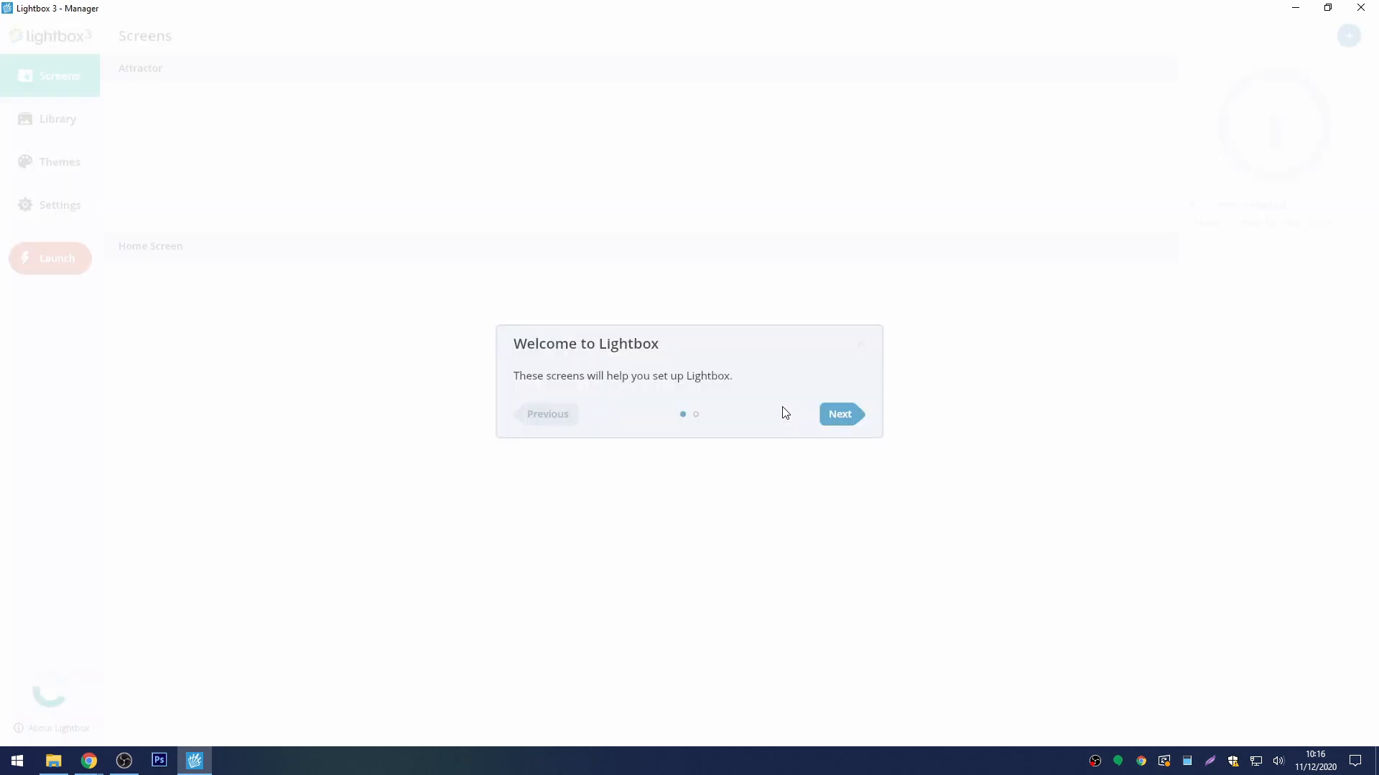
# - Complete the initial setup wizard with English as the default content language
pyautogui.click(836, 414)
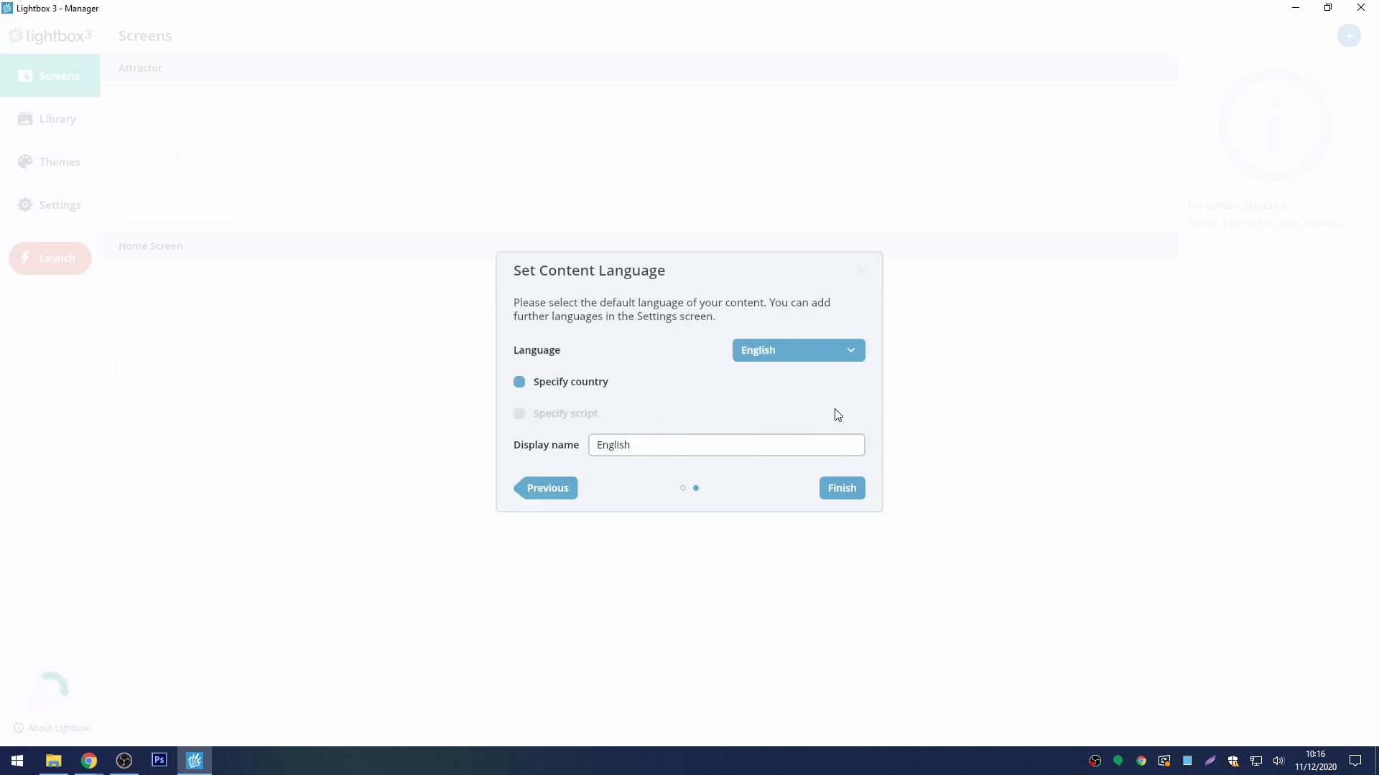
pyautogui.click(837, 489)
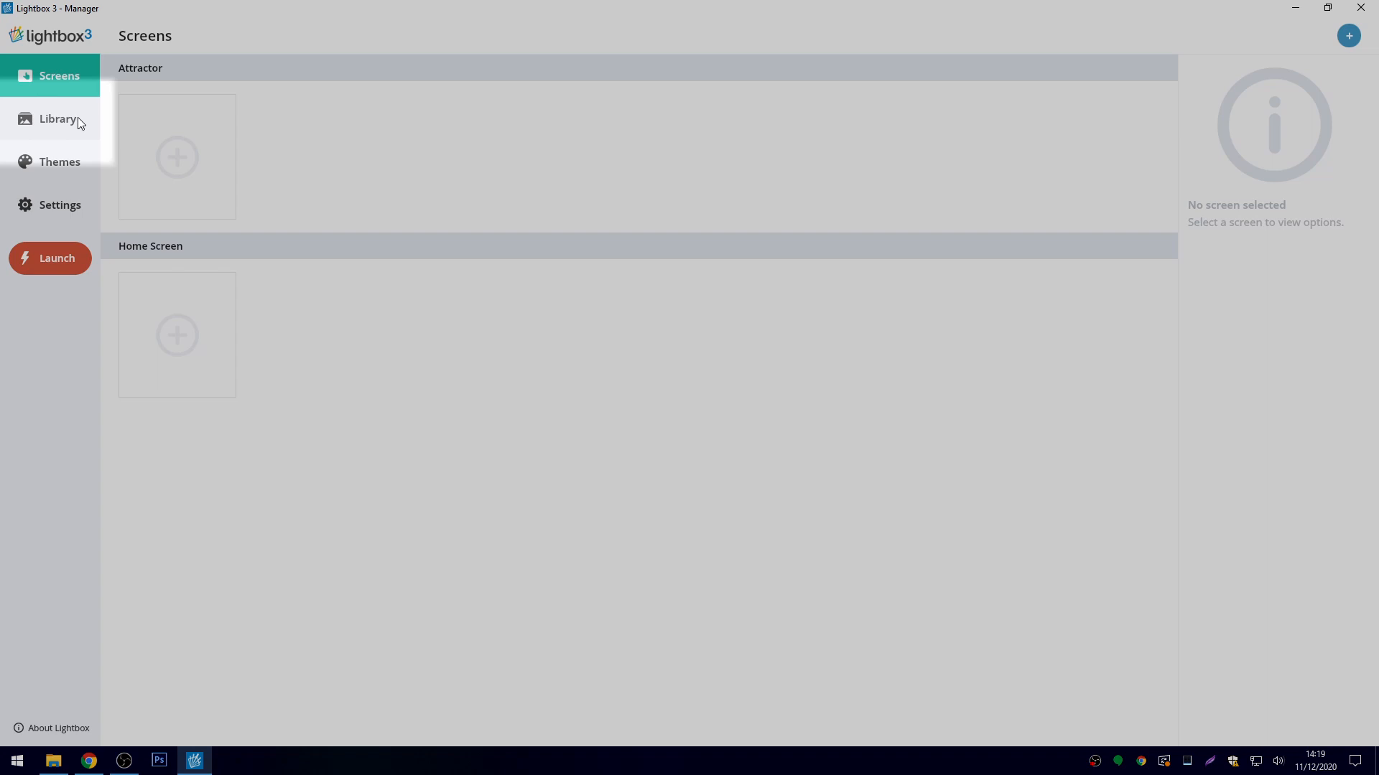
# - Import every file from the All Content folder in File Explorer into the media library
pyautogui.click(78, 118)
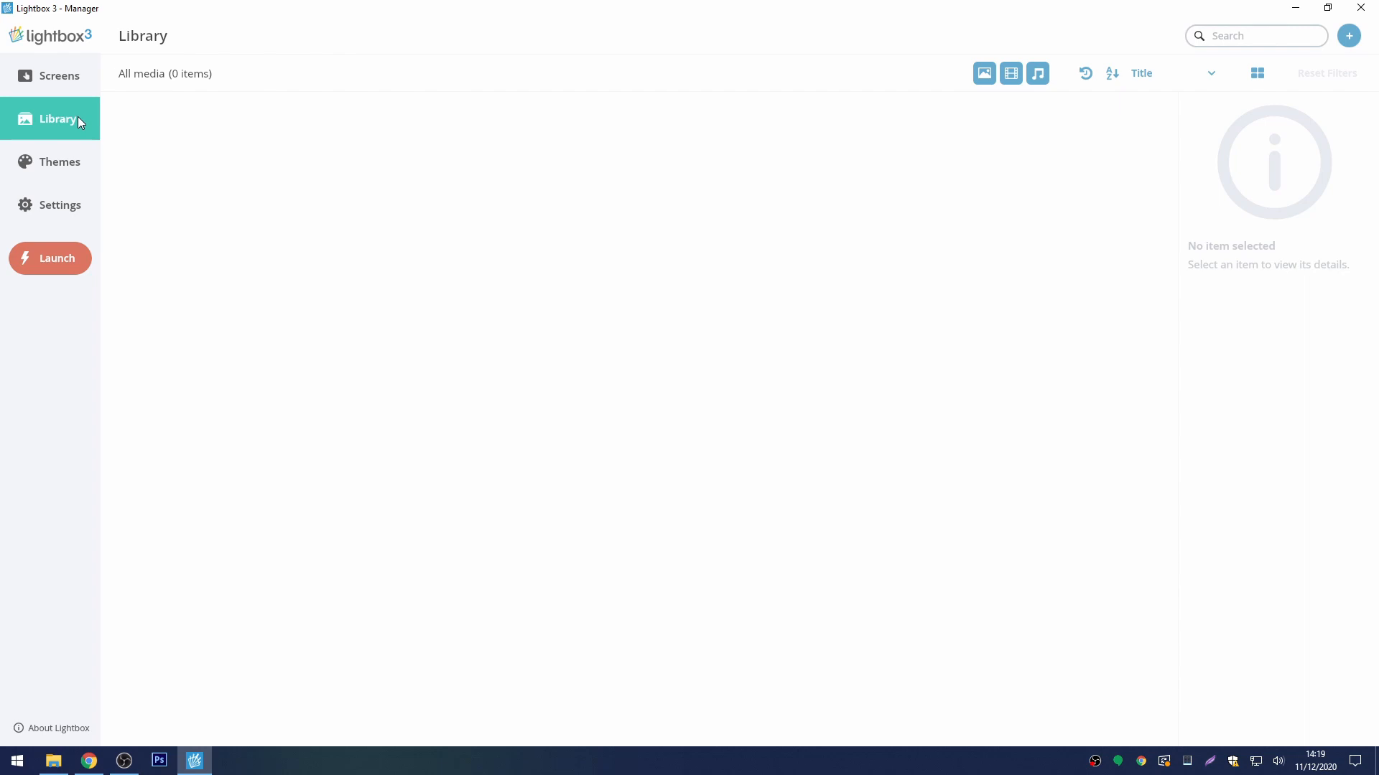
pyautogui.click(44, 768)
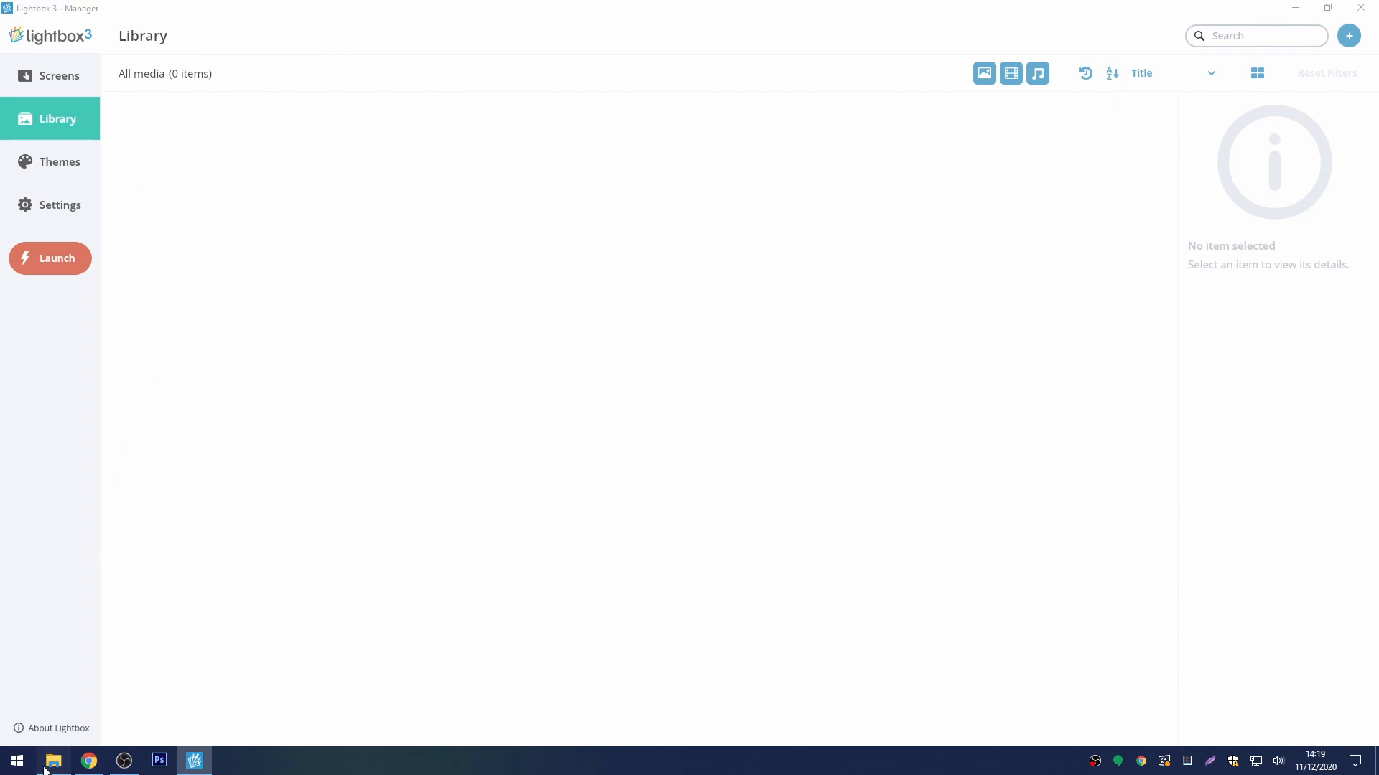
pyautogui.scroll(10, 494, 317)
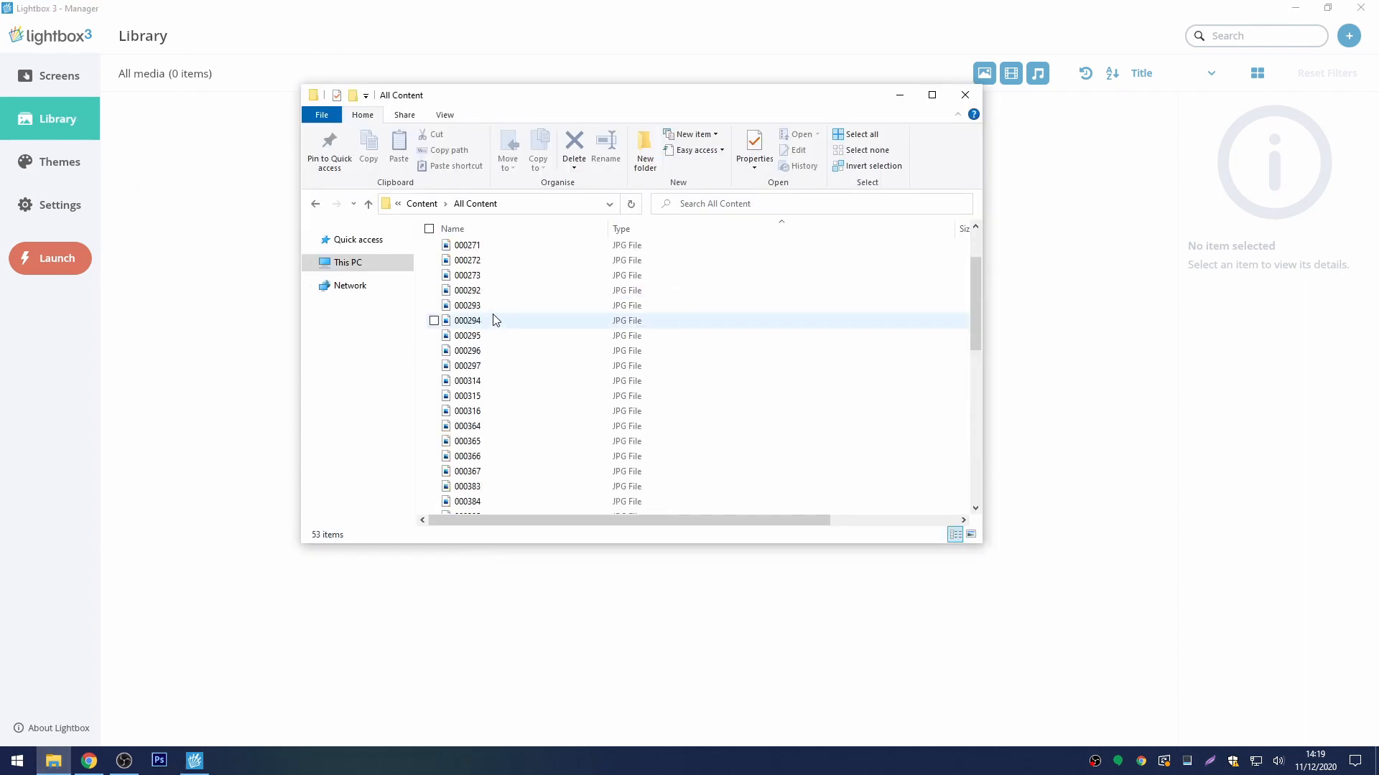
pyautogui.scroll(2, 494, 320)
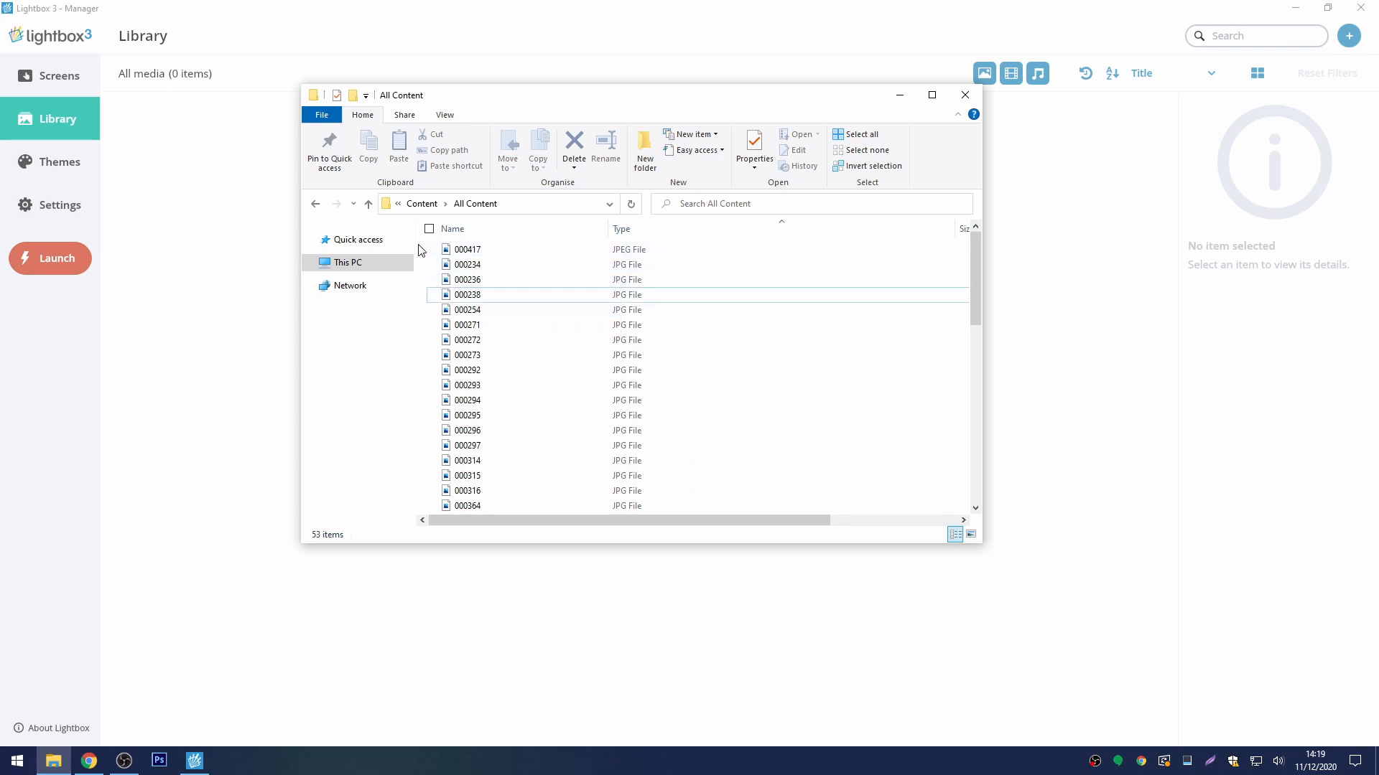
pyautogui.moveTo(421, 250); pyautogui.dragTo(532, 550)
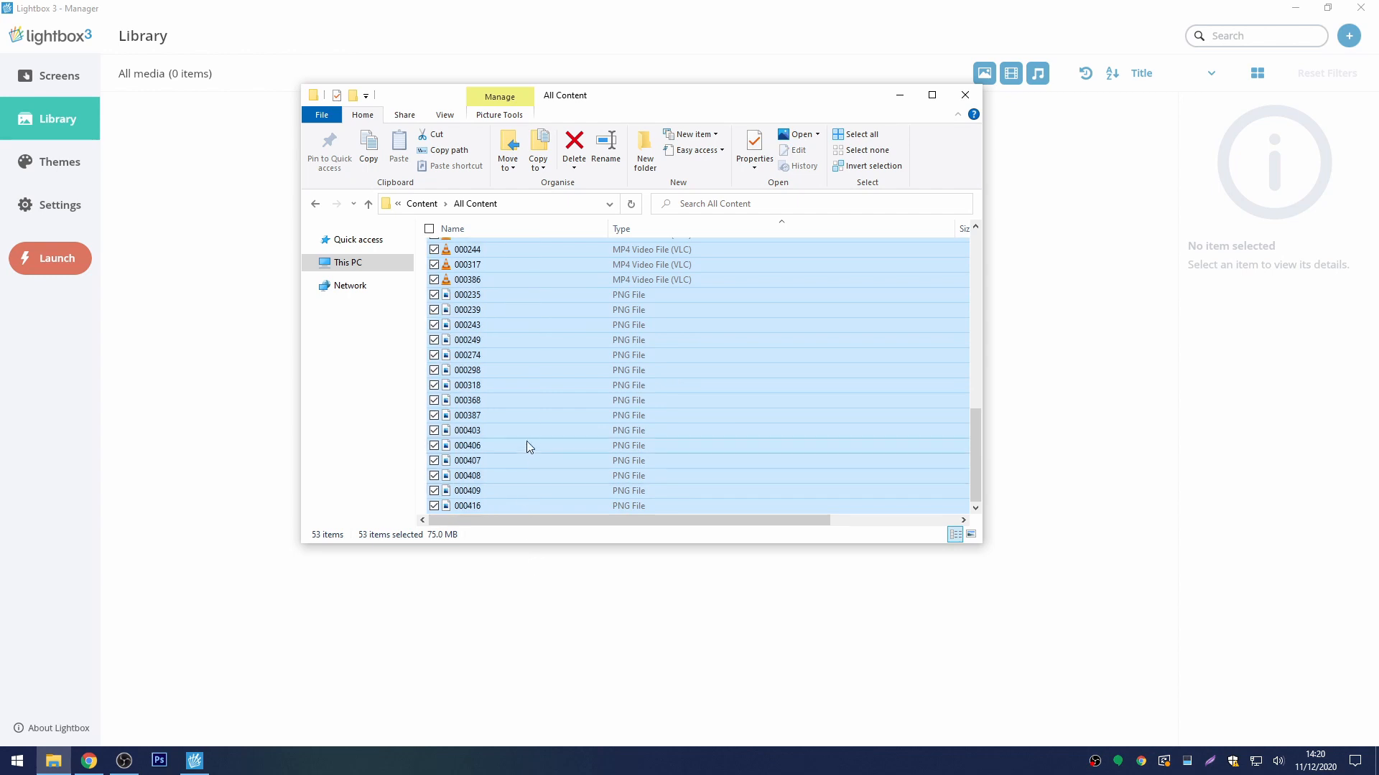
pyautogui.moveTo(550, 374); pyautogui.dragTo(235, 286)
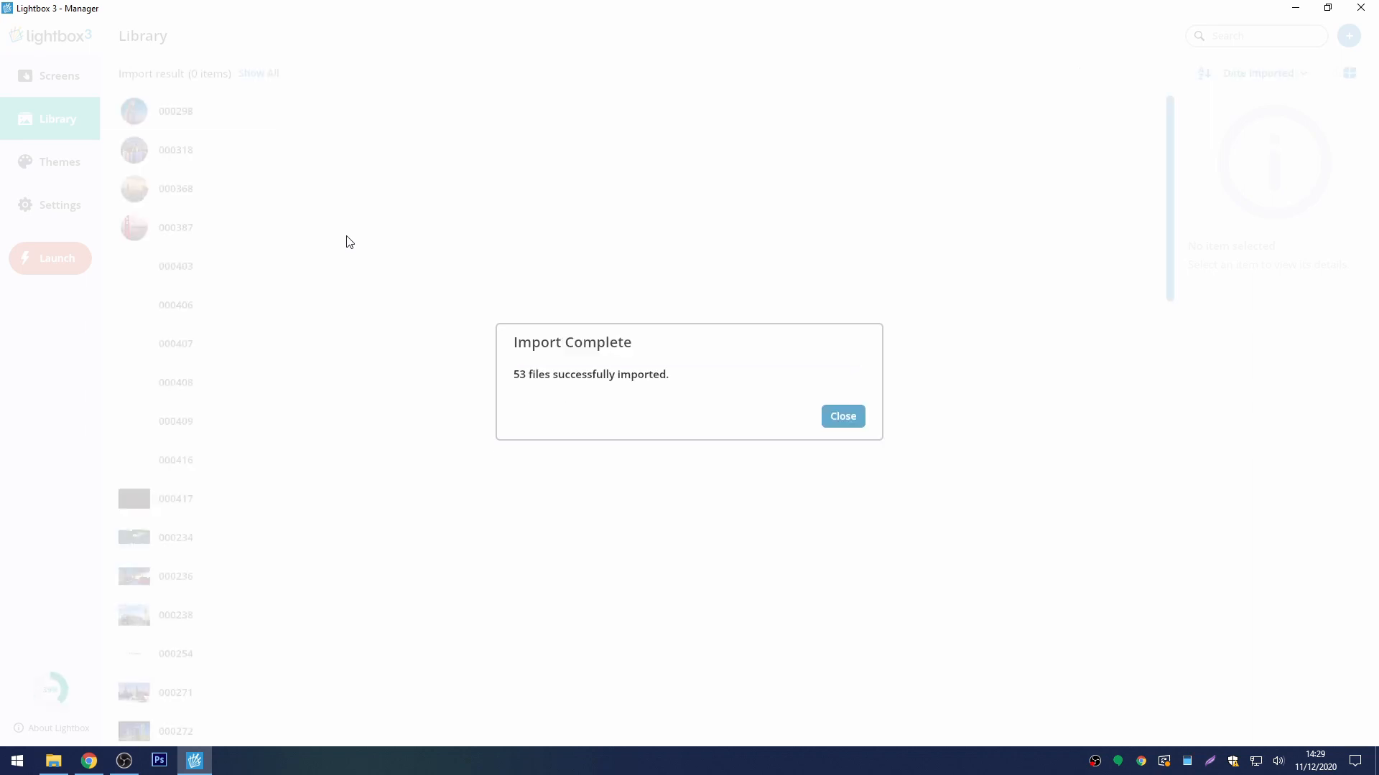
pyautogui.click(847, 420)
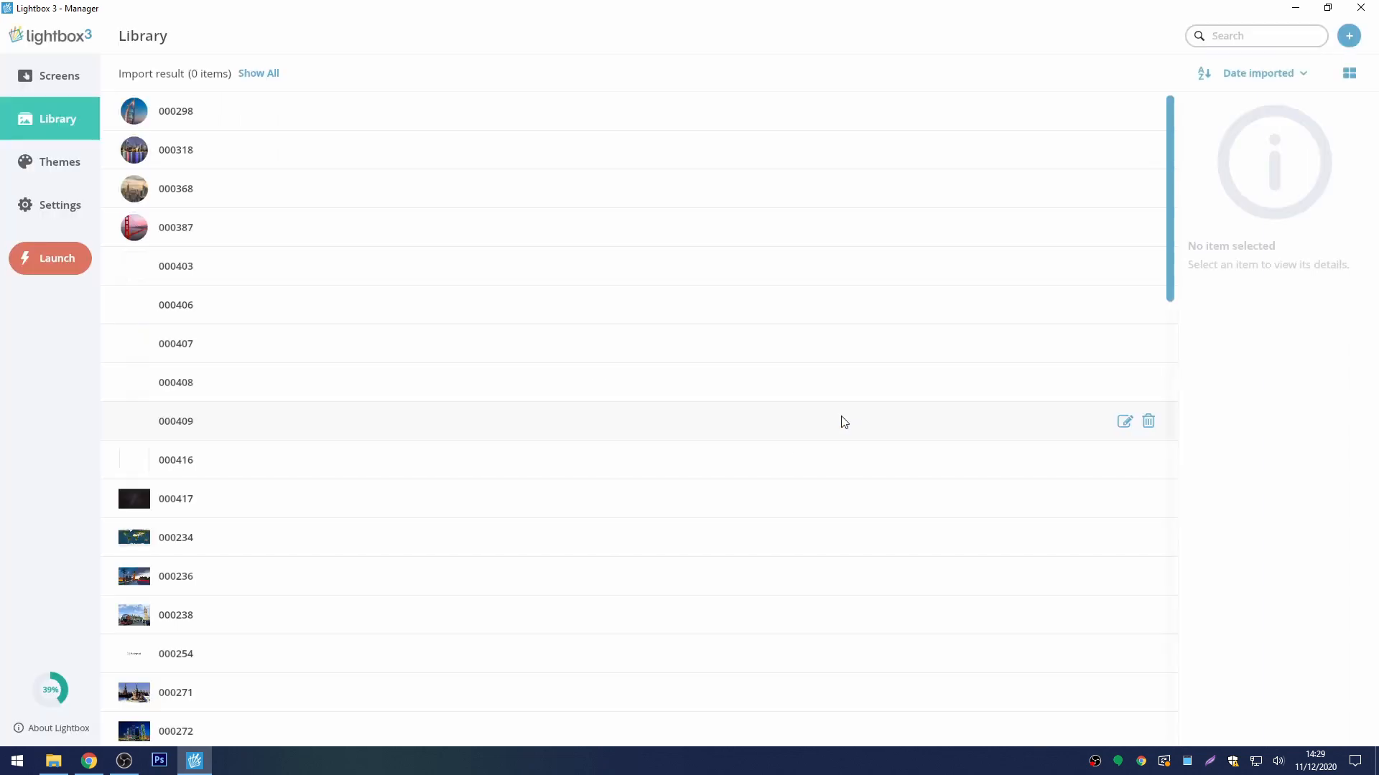
# - Reverse the library's sort order and restore it, and sort the imported media by Title and finally by Date modified
pyautogui.click(1203, 73)
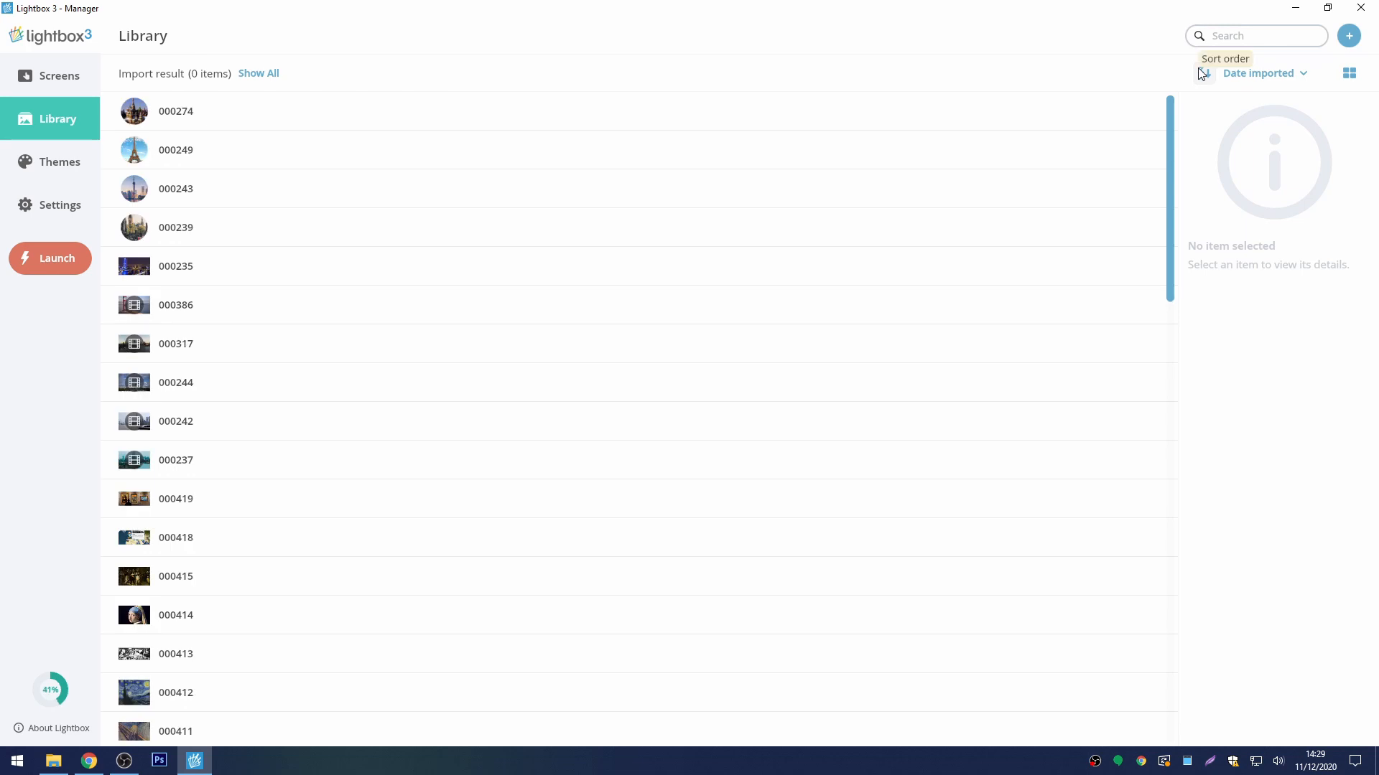
pyautogui.click(1201, 74)
pyautogui.click(1257, 73)
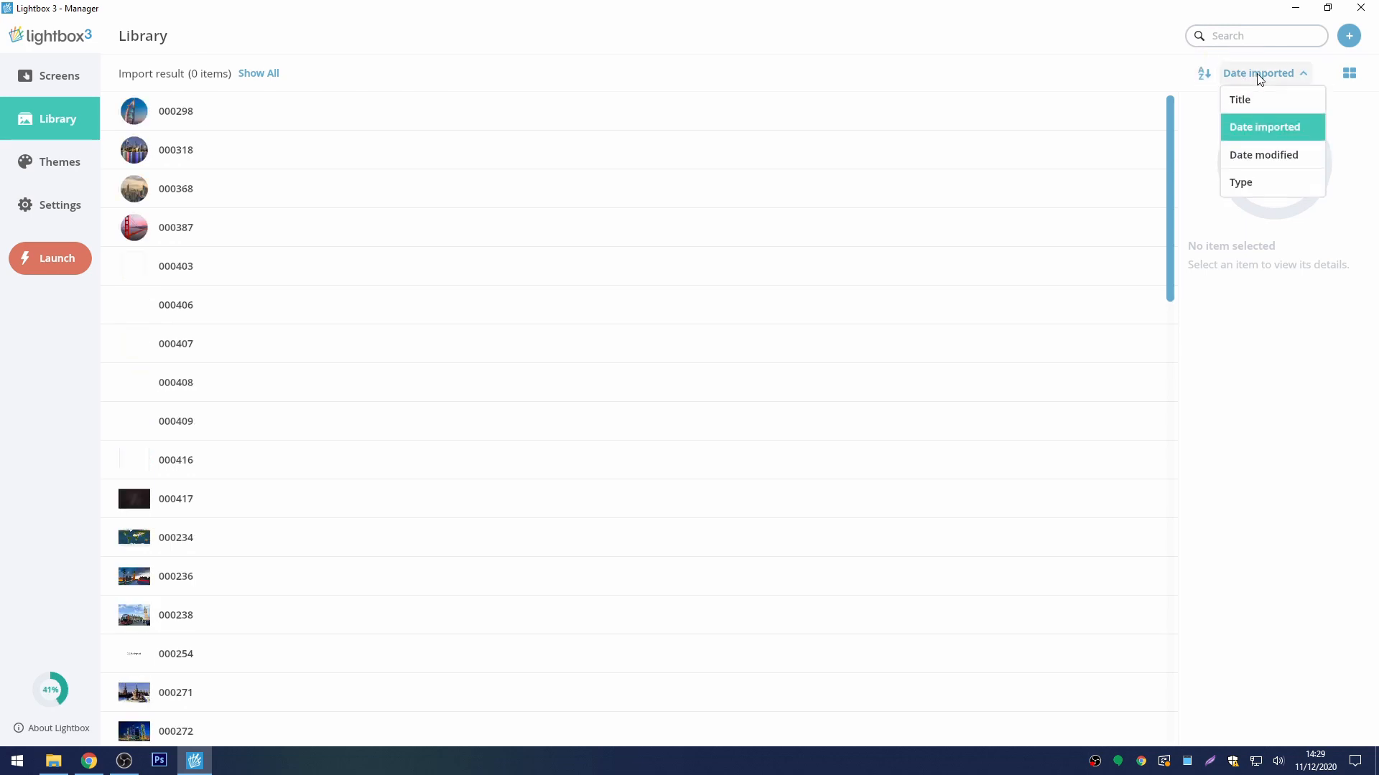
pyautogui.click(1254, 102)
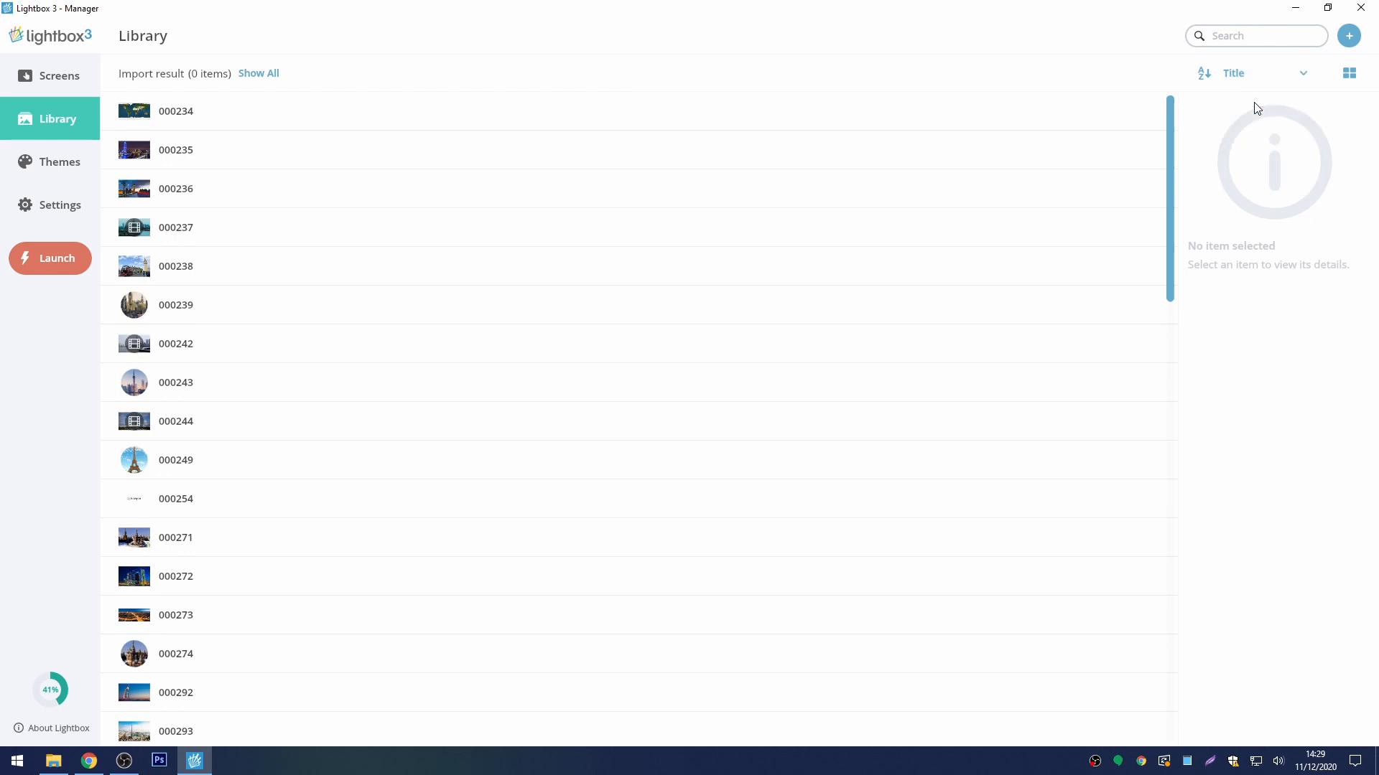
pyautogui.click(1255, 74)
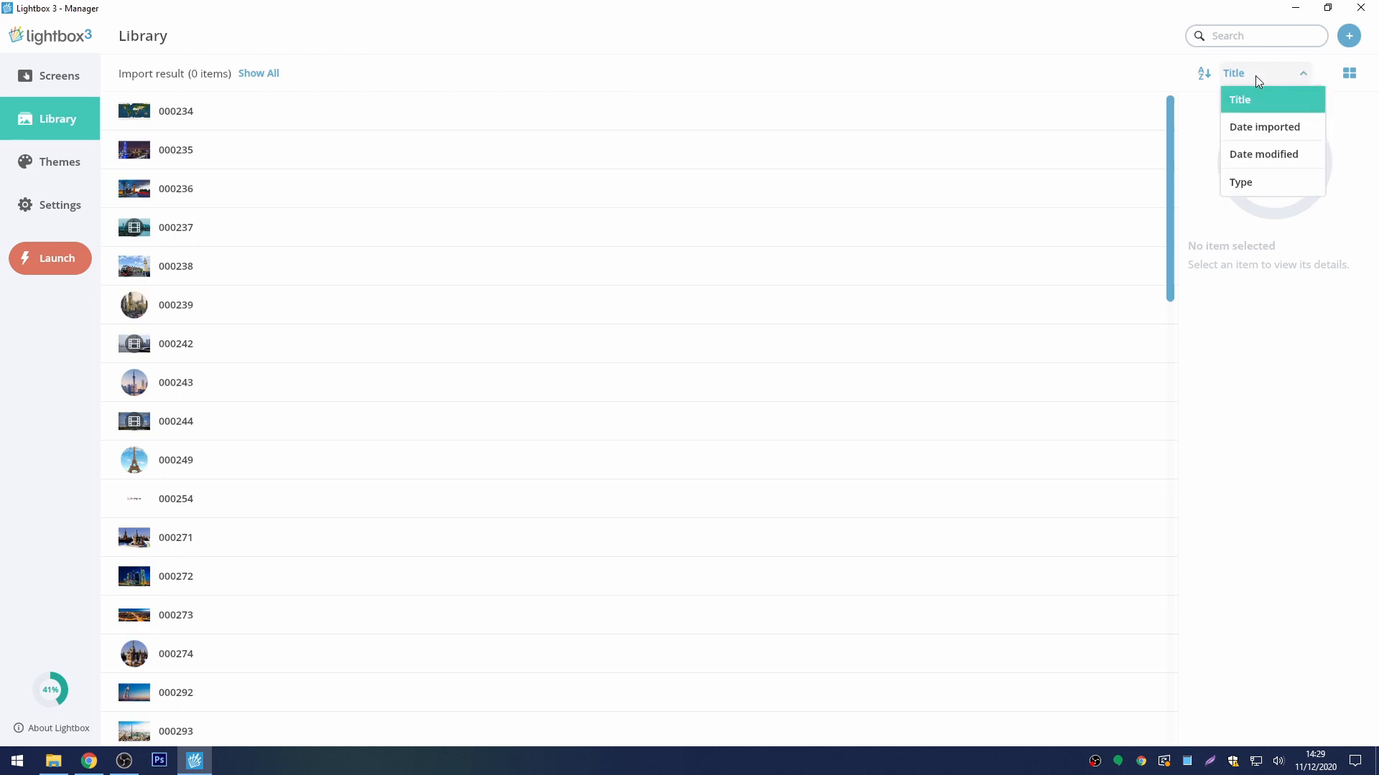
pyautogui.click(1258, 157)
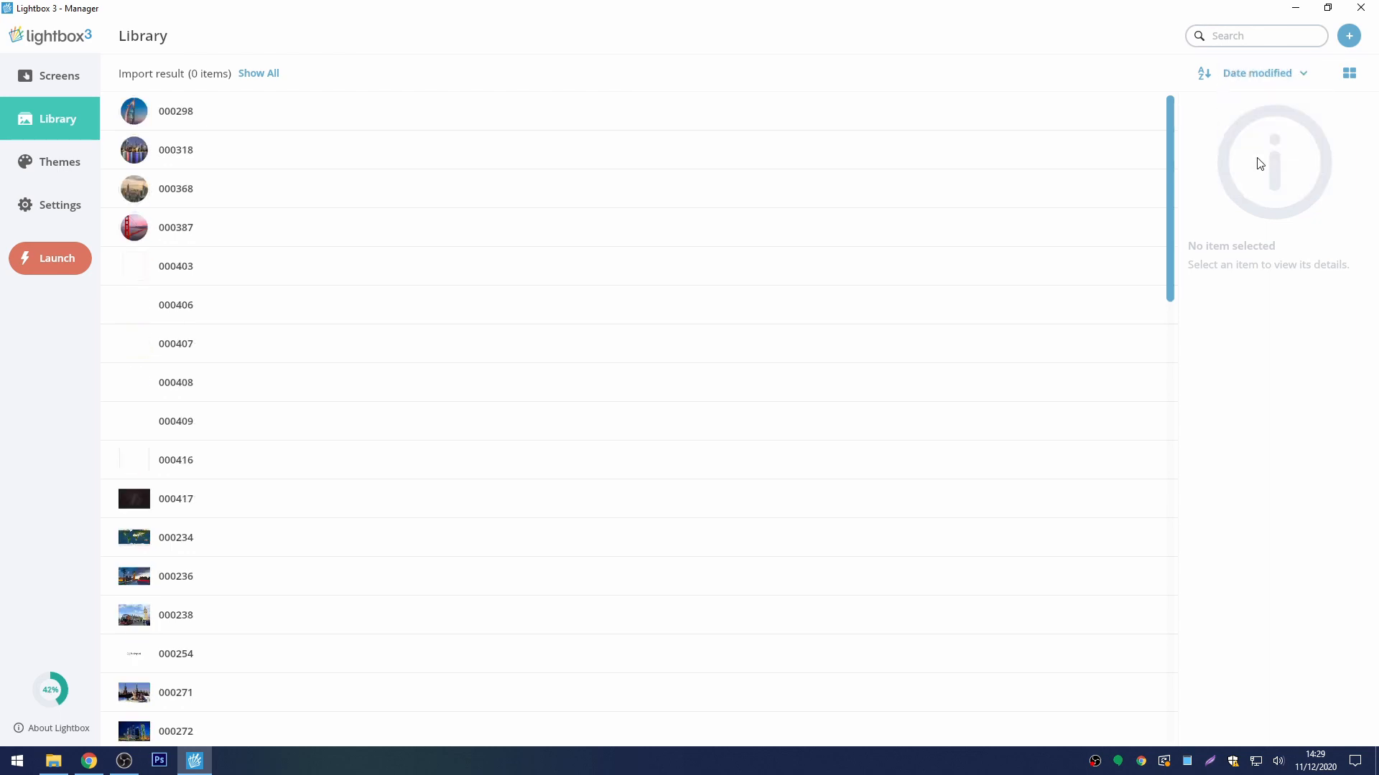
# - Switch the library to the thumbnail grid view and look through the imported media
pyautogui.click(1348, 74)
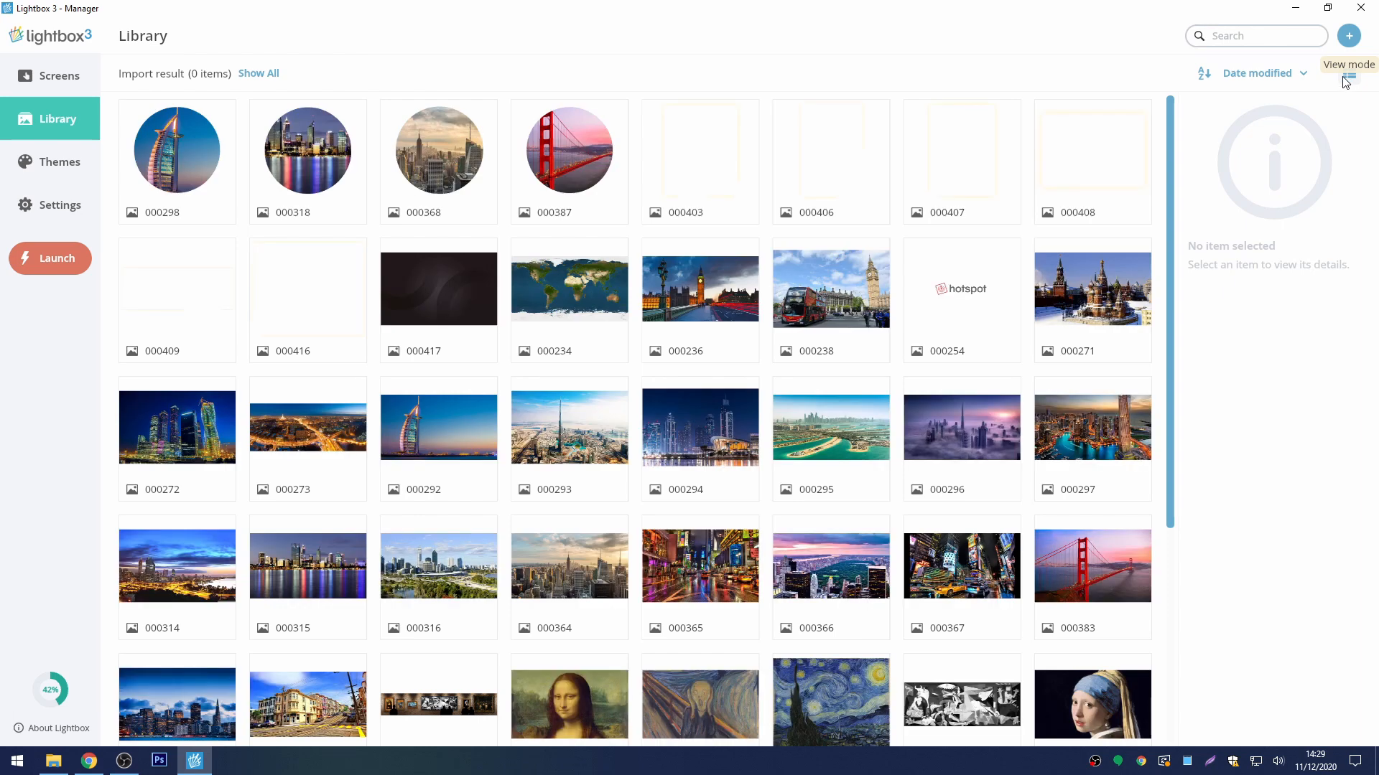
pyautogui.scroll(-4, 1050, 352)
pyautogui.scroll(3, 1049, 352)
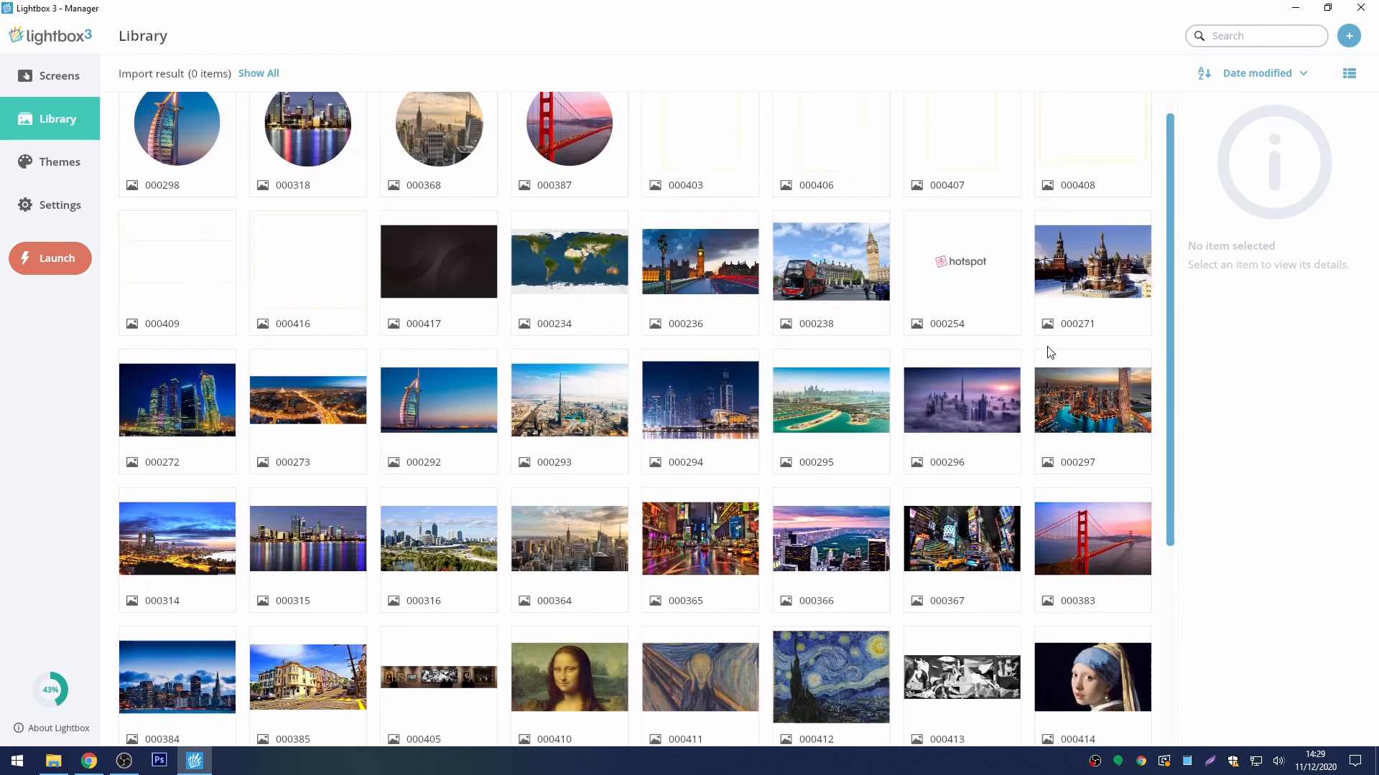
pyautogui.scroll(1, 1050, 352)
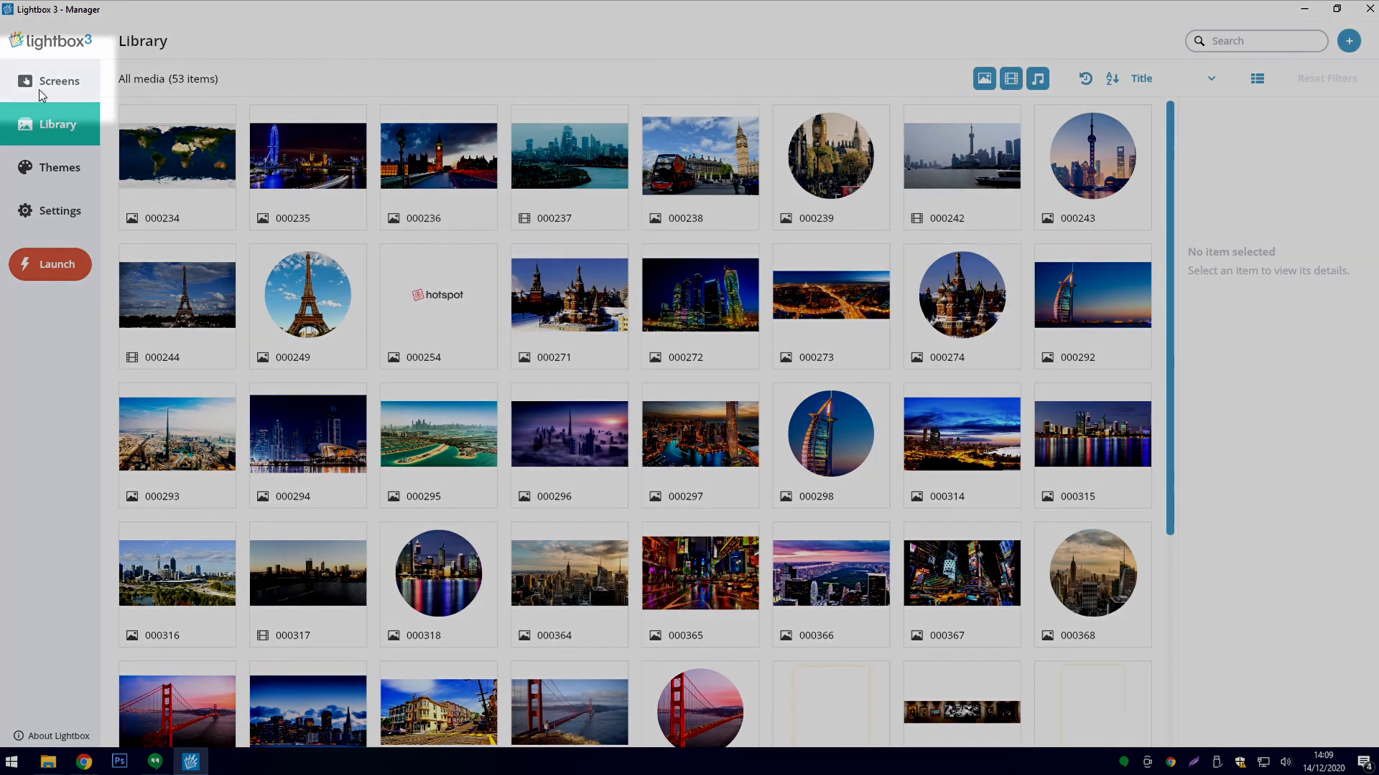
# - Create a new screen of the Hotspot type
pyautogui.click(40, 89)
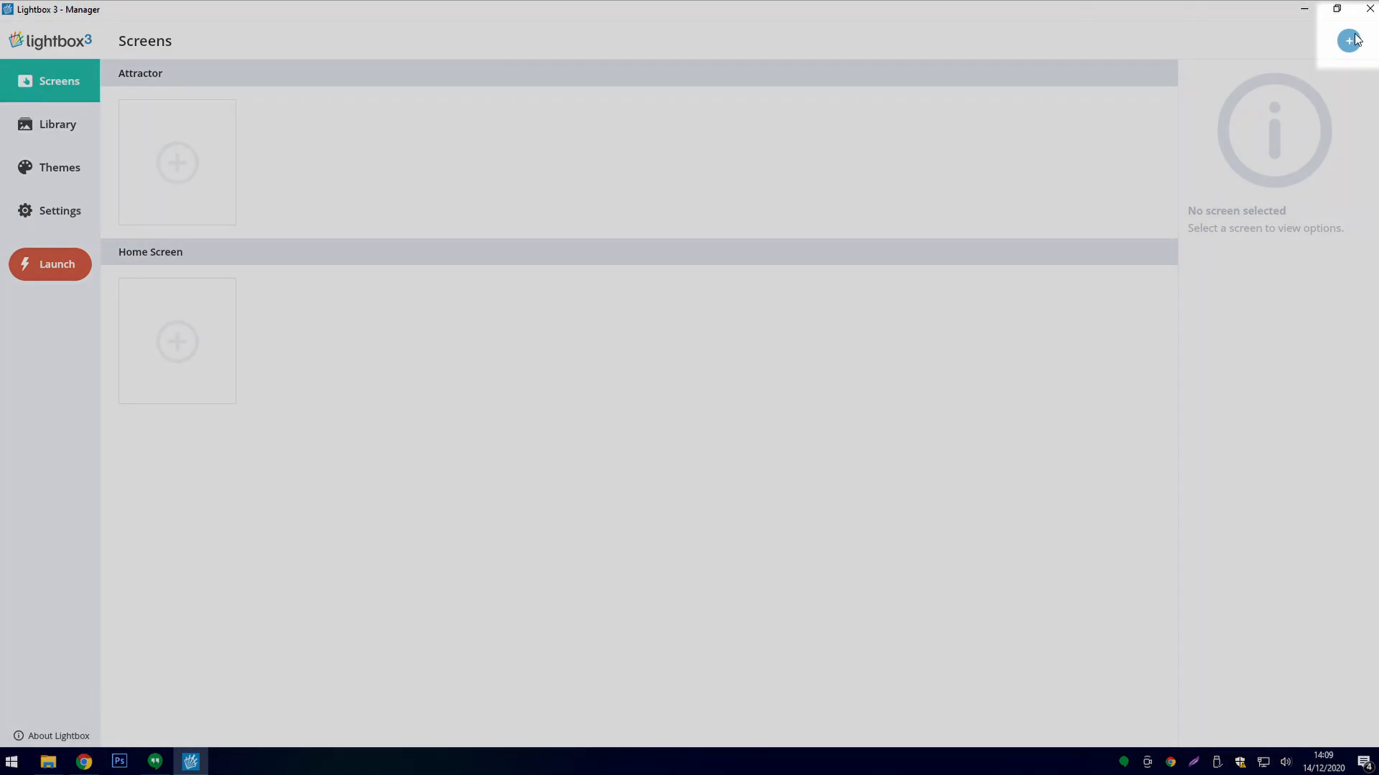
pyautogui.click(1349, 40)
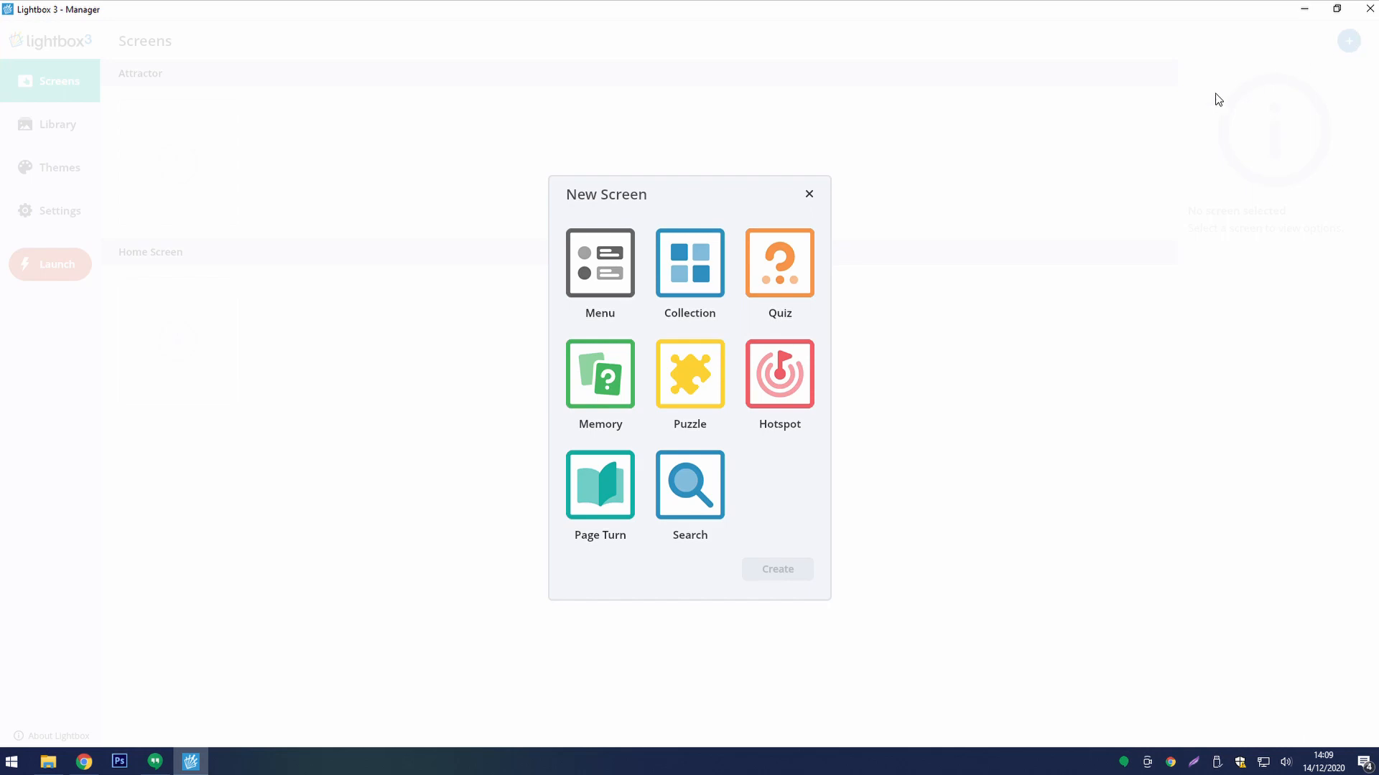
pyautogui.click(816, 367)
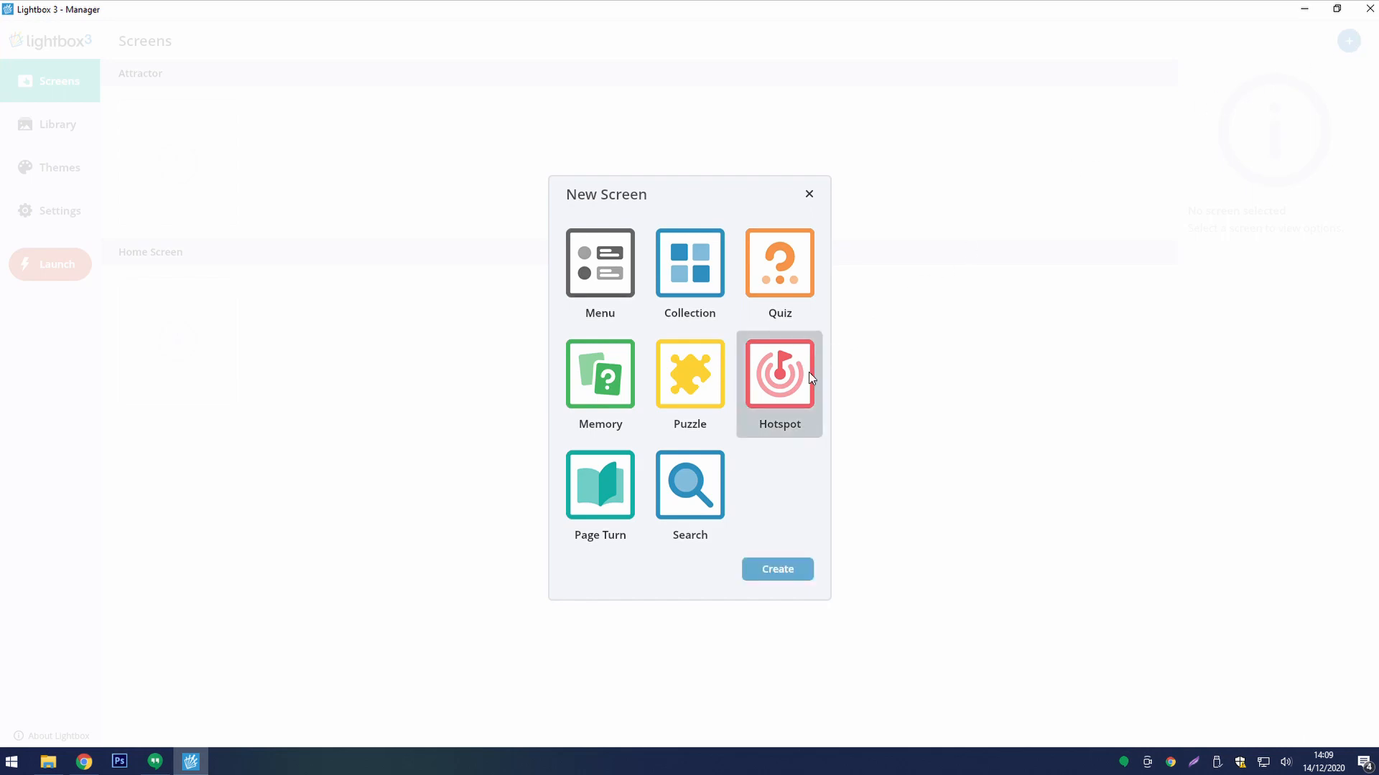
pyautogui.click(764, 579)
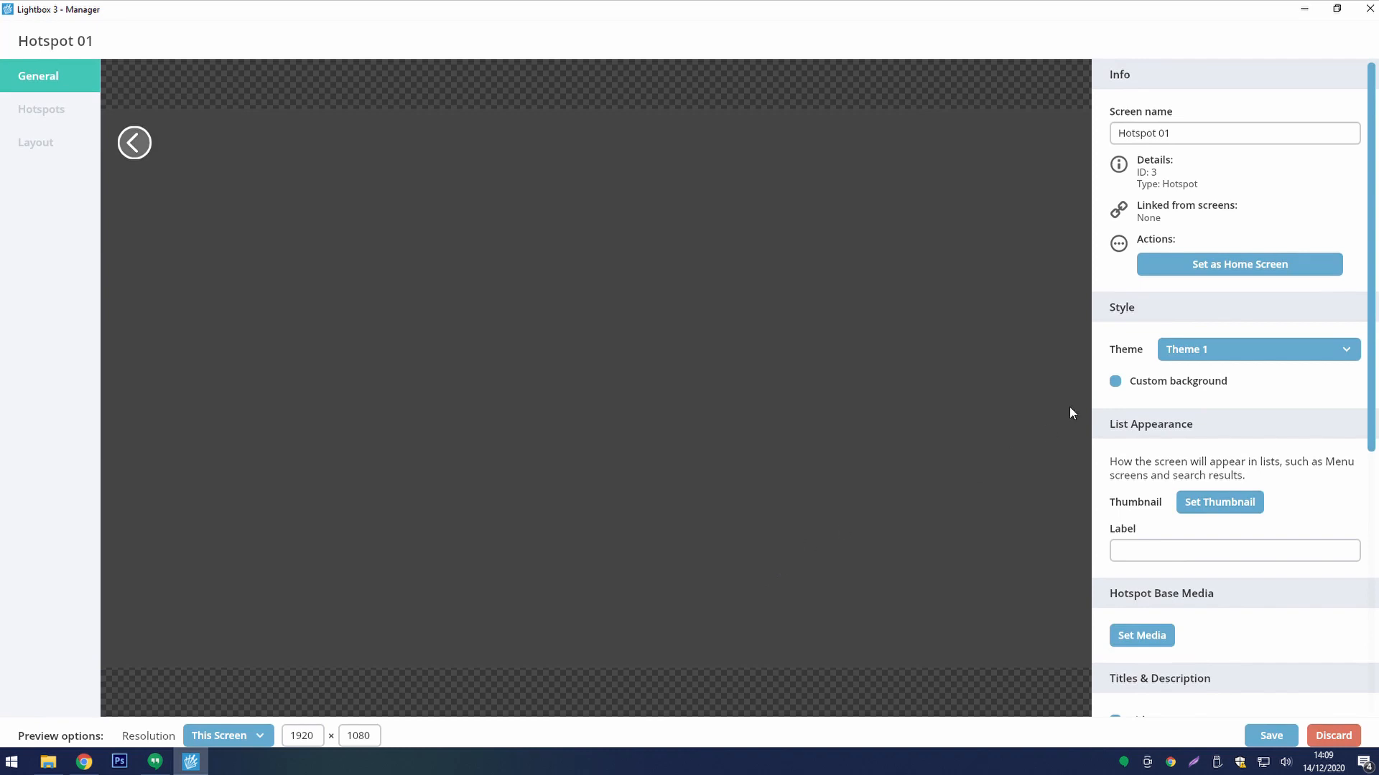
# - Rename the new hotspot screen as "World Map"
pyautogui.click(1186, 135)
pyautogui.press('BackSpace')
pyautogui.press('BackSpace')
pyautogui.press('BackSpace')
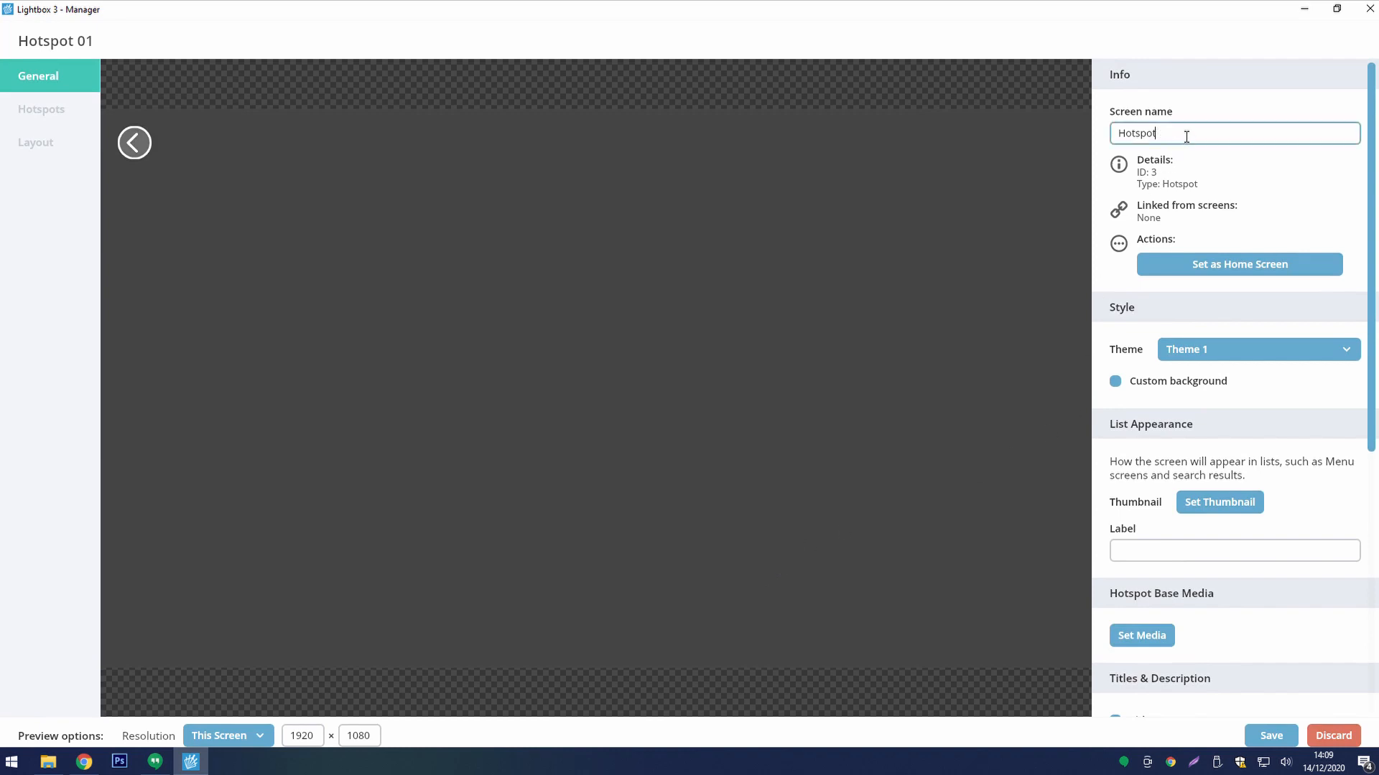
pyautogui.press('BackSpace')
pyautogui.press('BackSpace')
pyautogui.press('BackSpace')
pyautogui.press('BackSpace')
pyautogui.press('BackSpace')
pyautogui.press('BackSpace')
pyautogui.press('BackSpace')
pyautogui.write('World Map')
# - Set the world map image 000234 as the hotspot screen's base media
pyautogui.scroll(-3, 1215, 463)
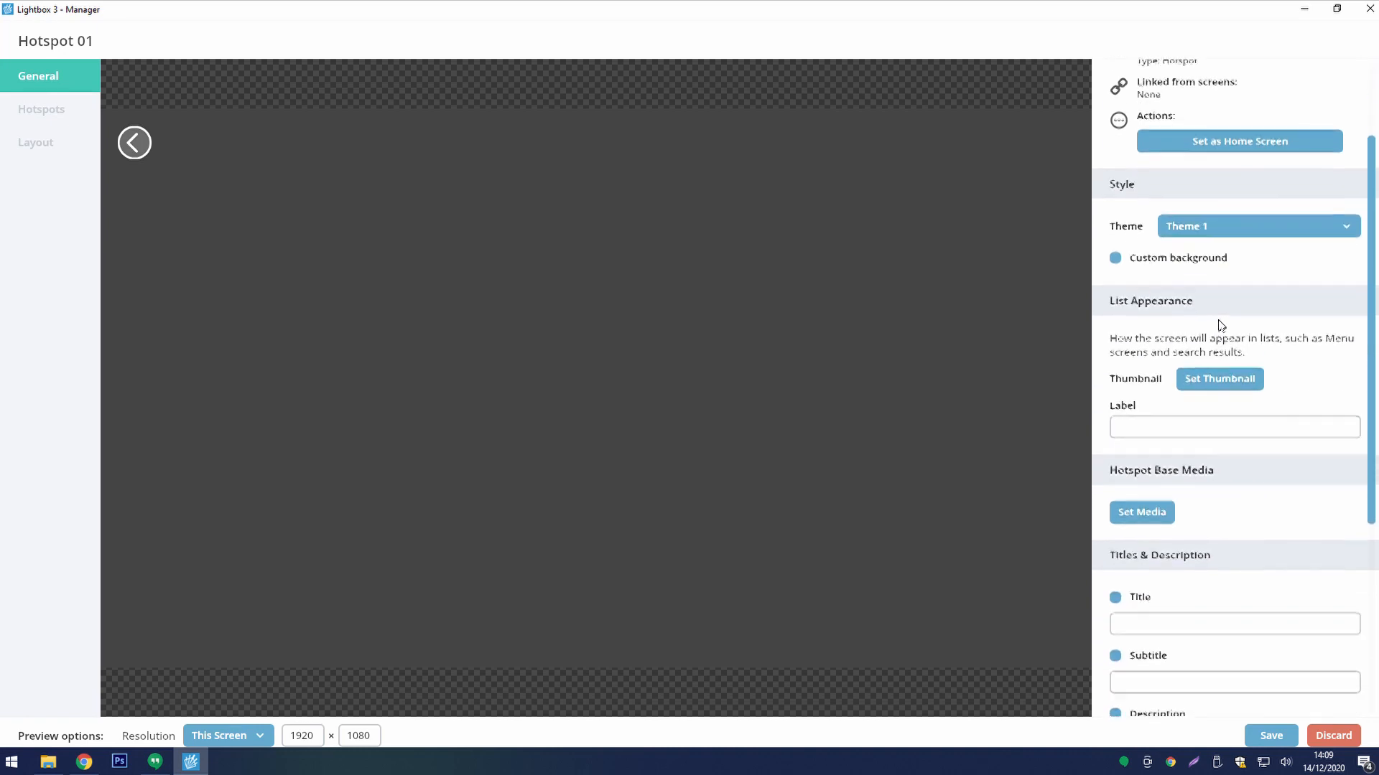
pyautogui.click(1149, 464)
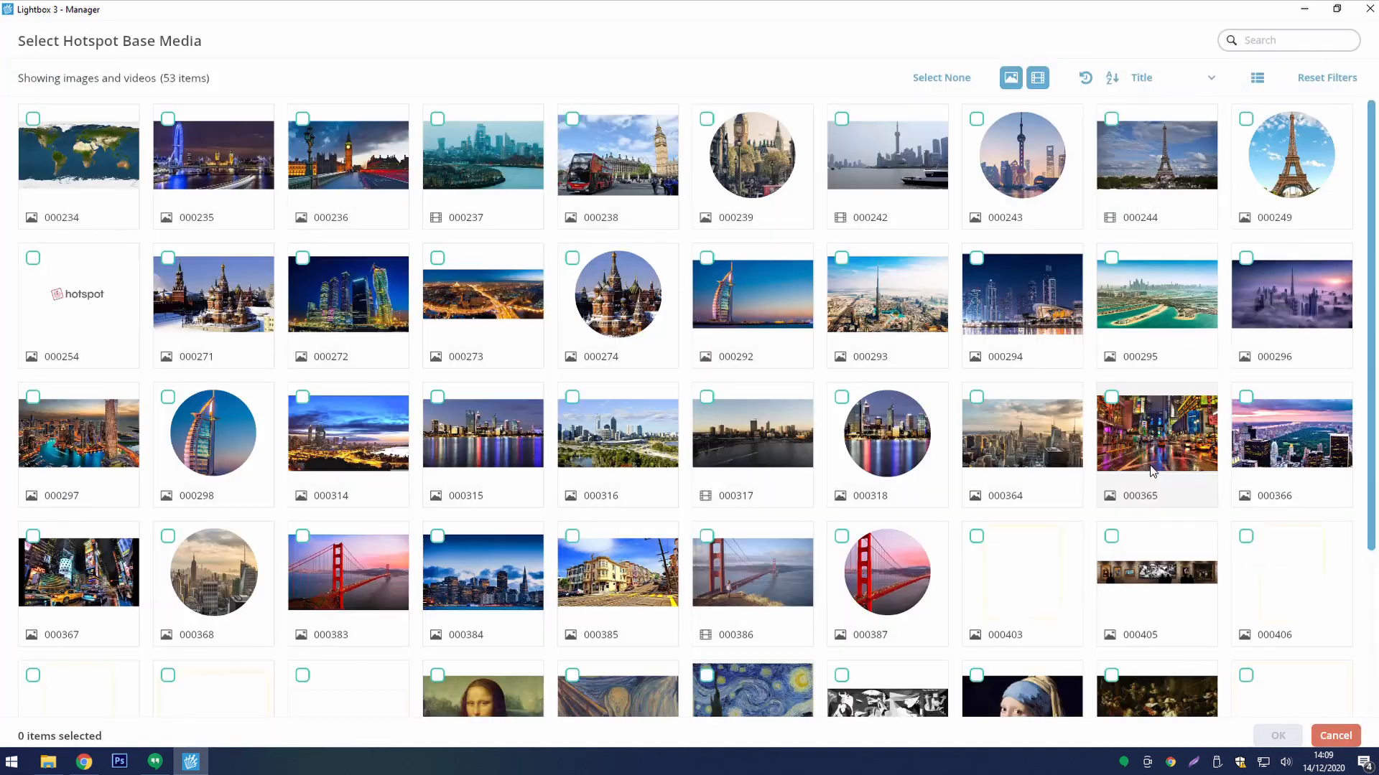
pyautogui.click(64, 169)
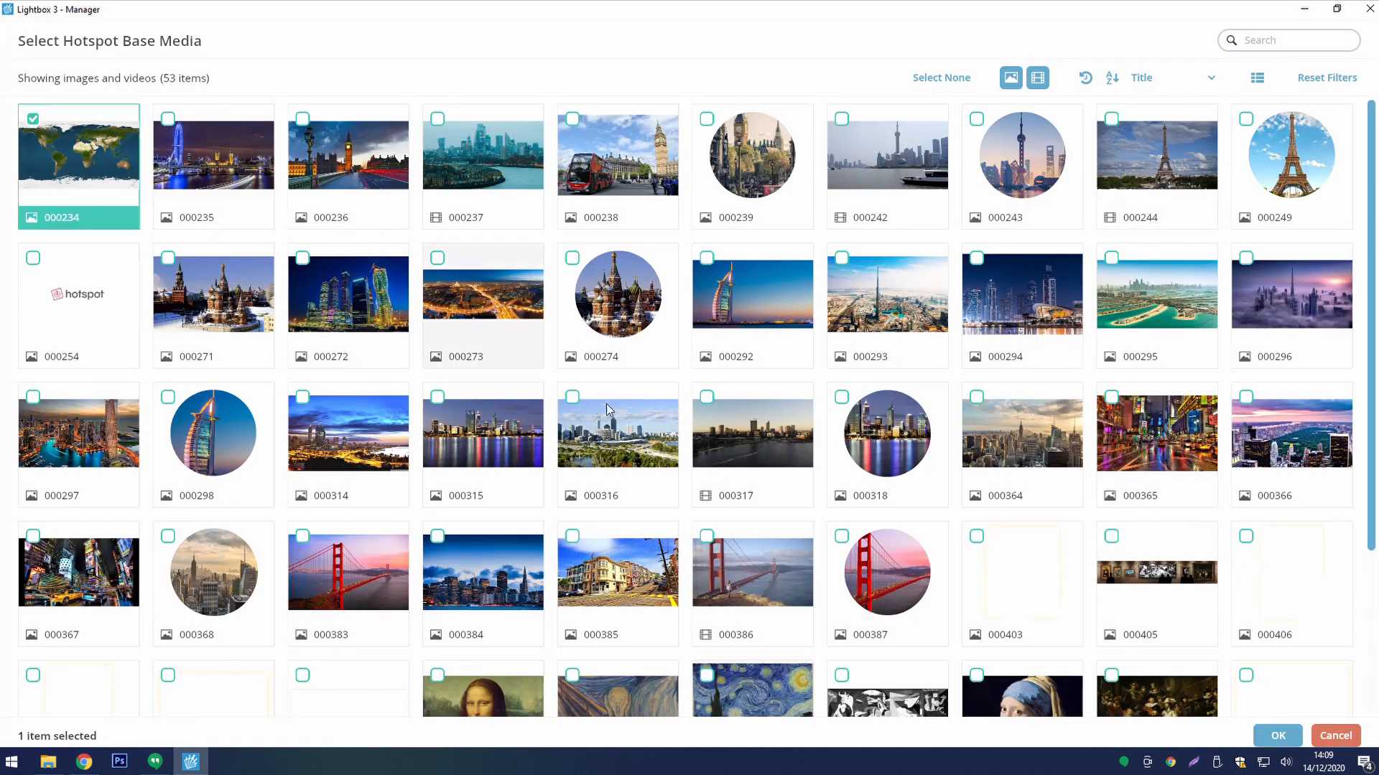
pyautogui.click(1262, 738)
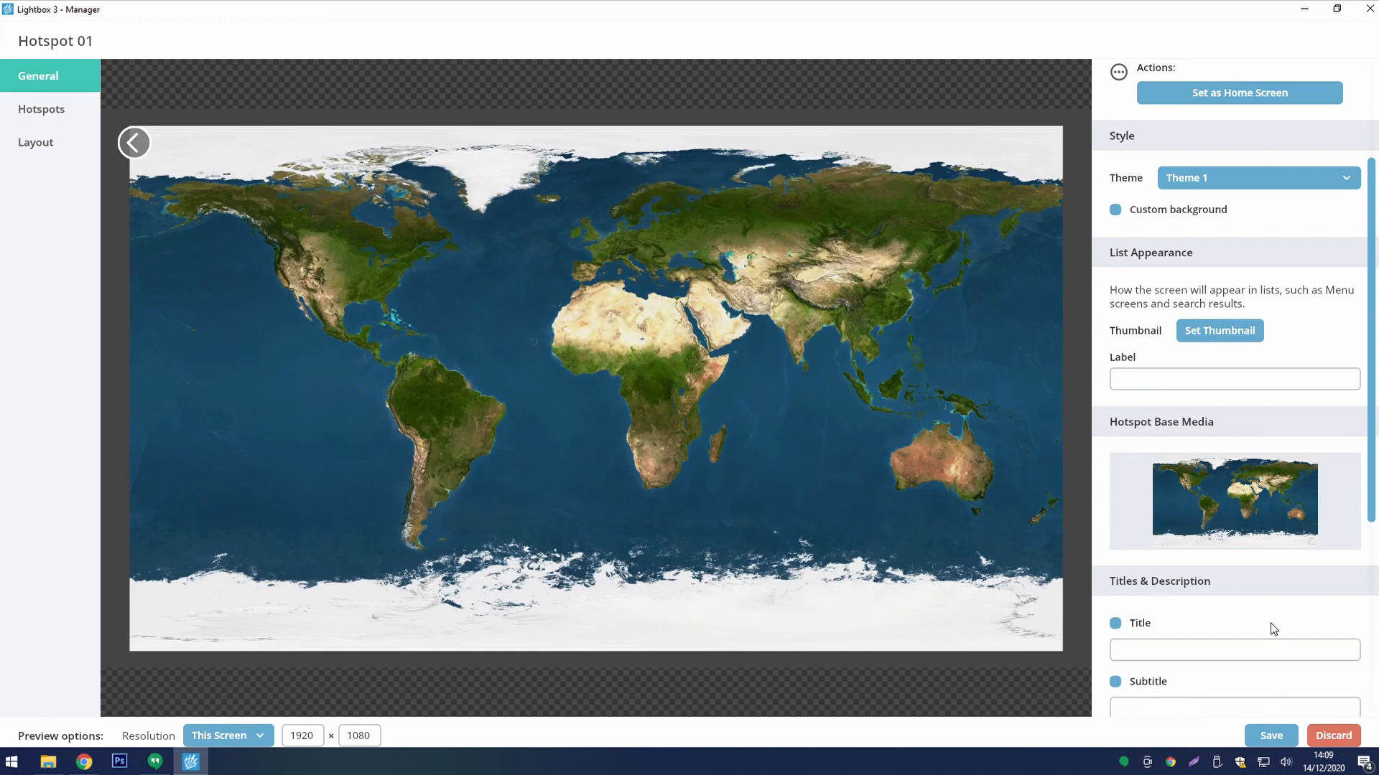
# - Give the hotspot screen the title "Choose a Hotspot"
pyautogui.scroll(-4, 1271, 627)
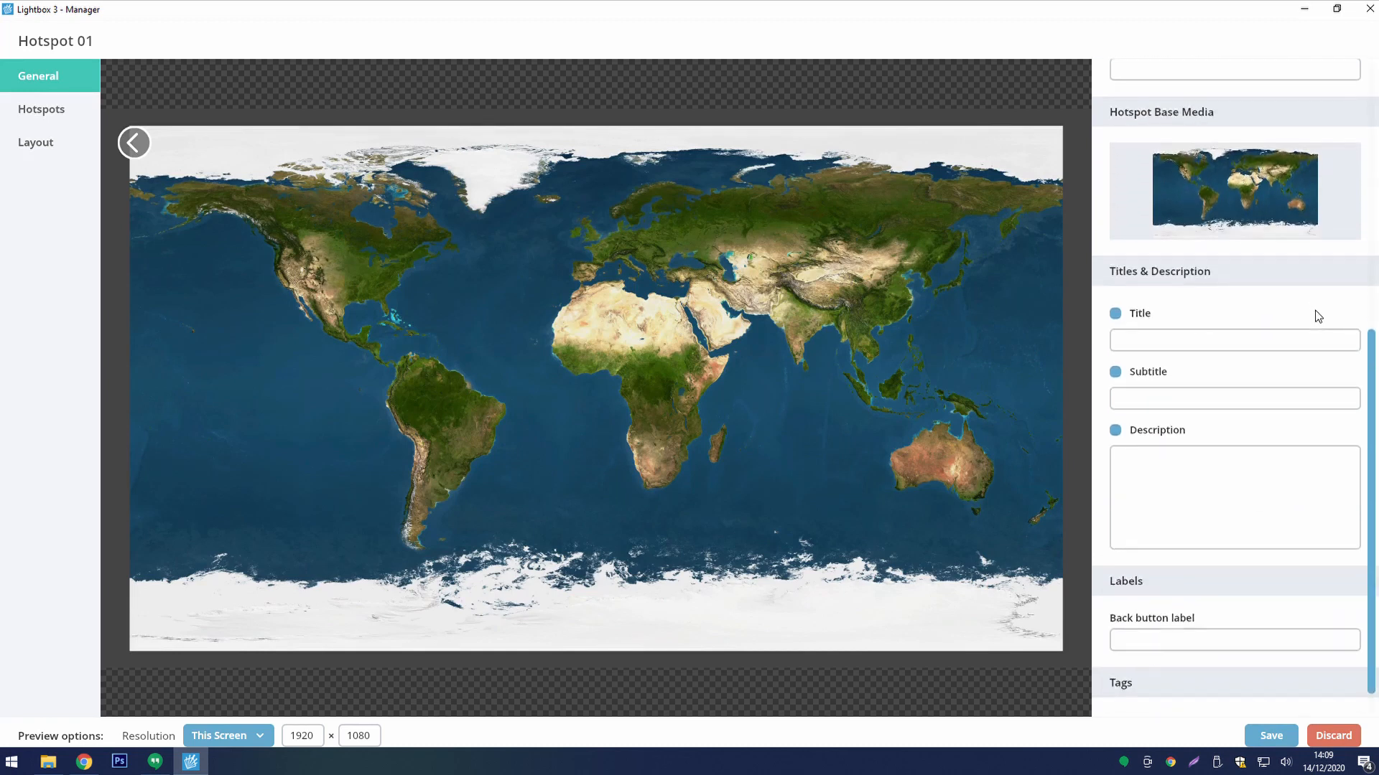
pyautogui.click(1288, 352)
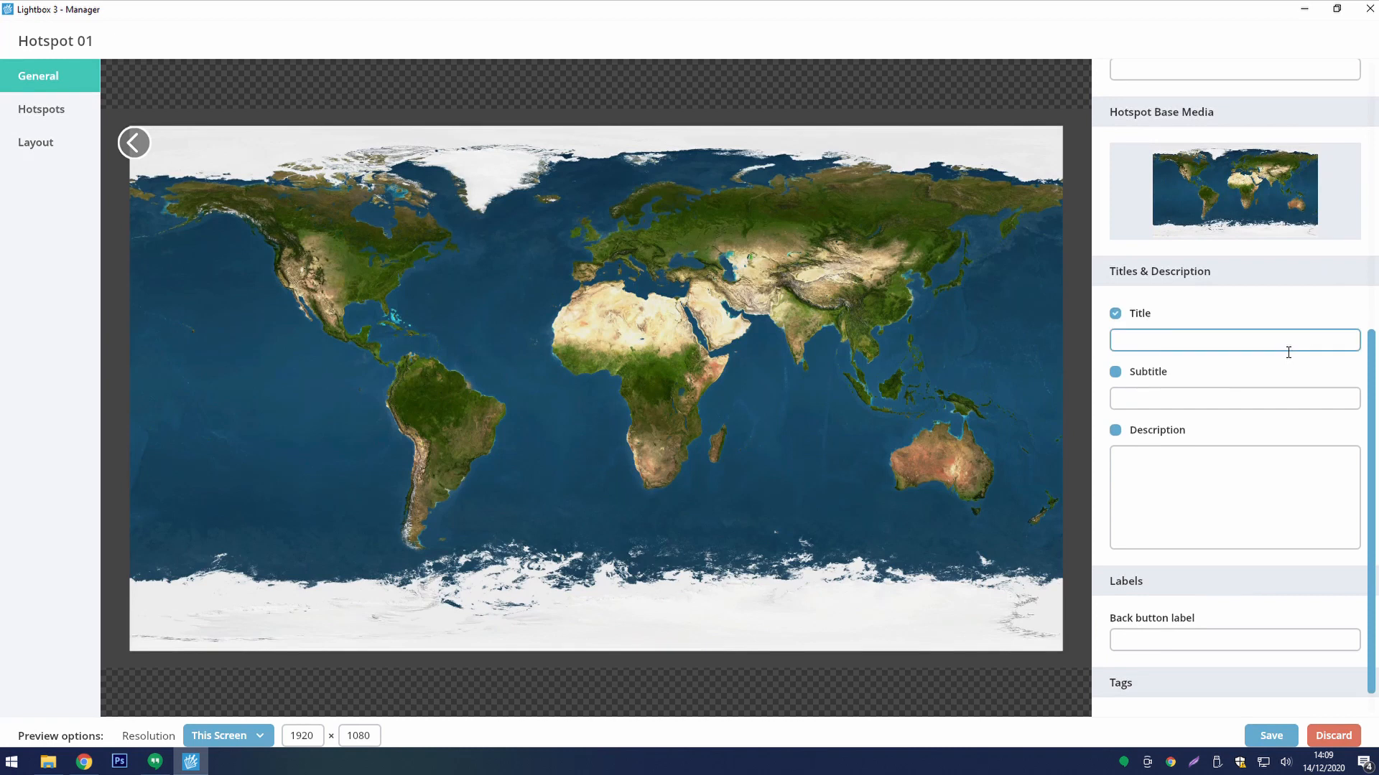
pyautogui.write('Choose a H')
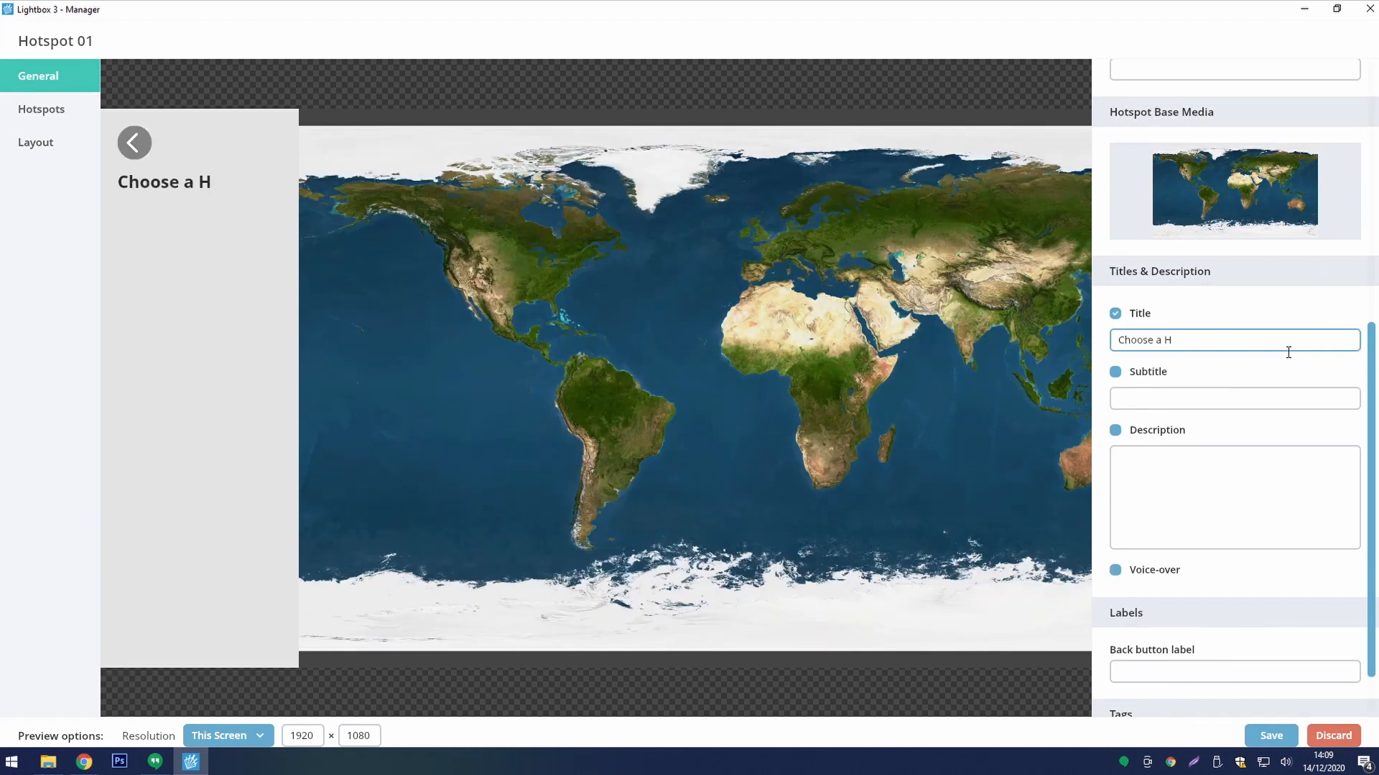
pyautogui.write('otspot')
# - Add the description "Move around the world map and select a Hotspot to find out more information!" and set the back button label to "Back"
pyautogui.click(1231, 476)
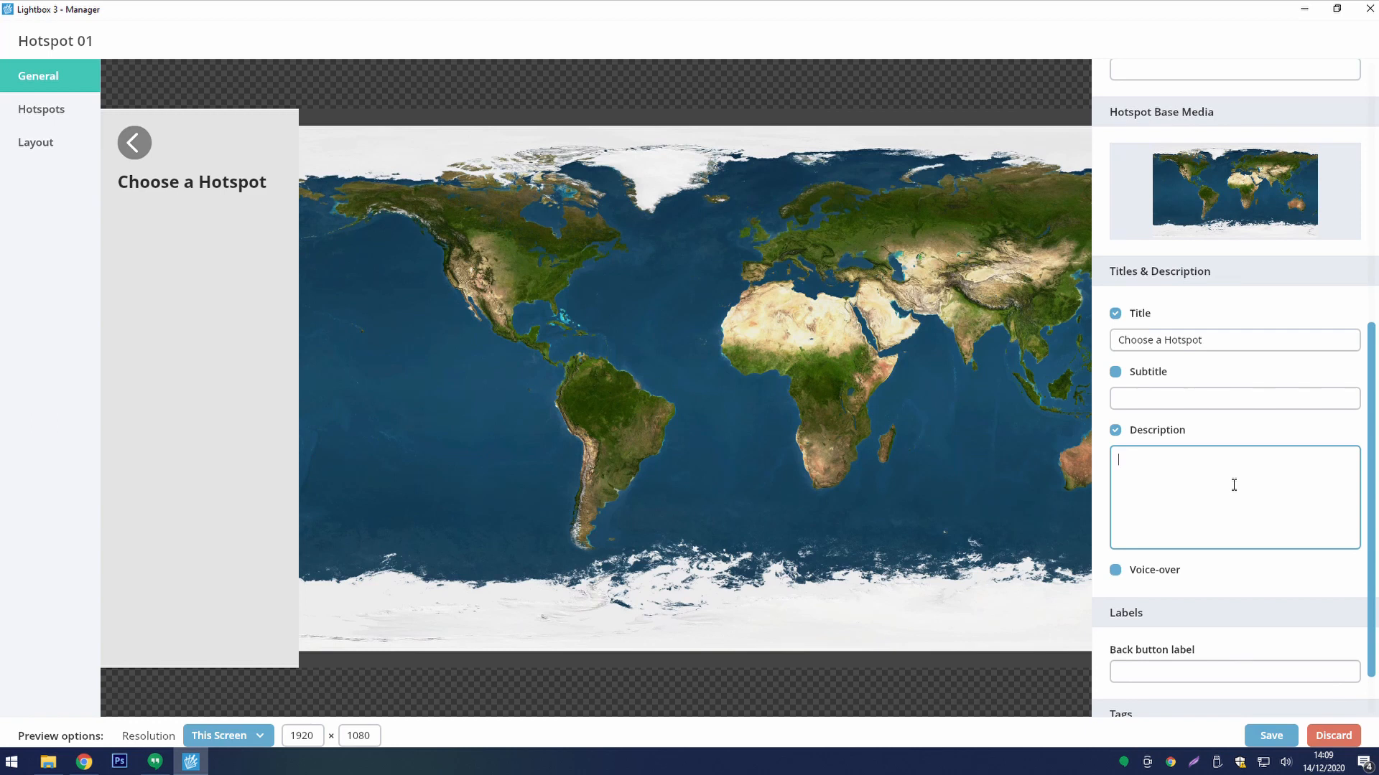
pyautogui.write('Move around the world map an')
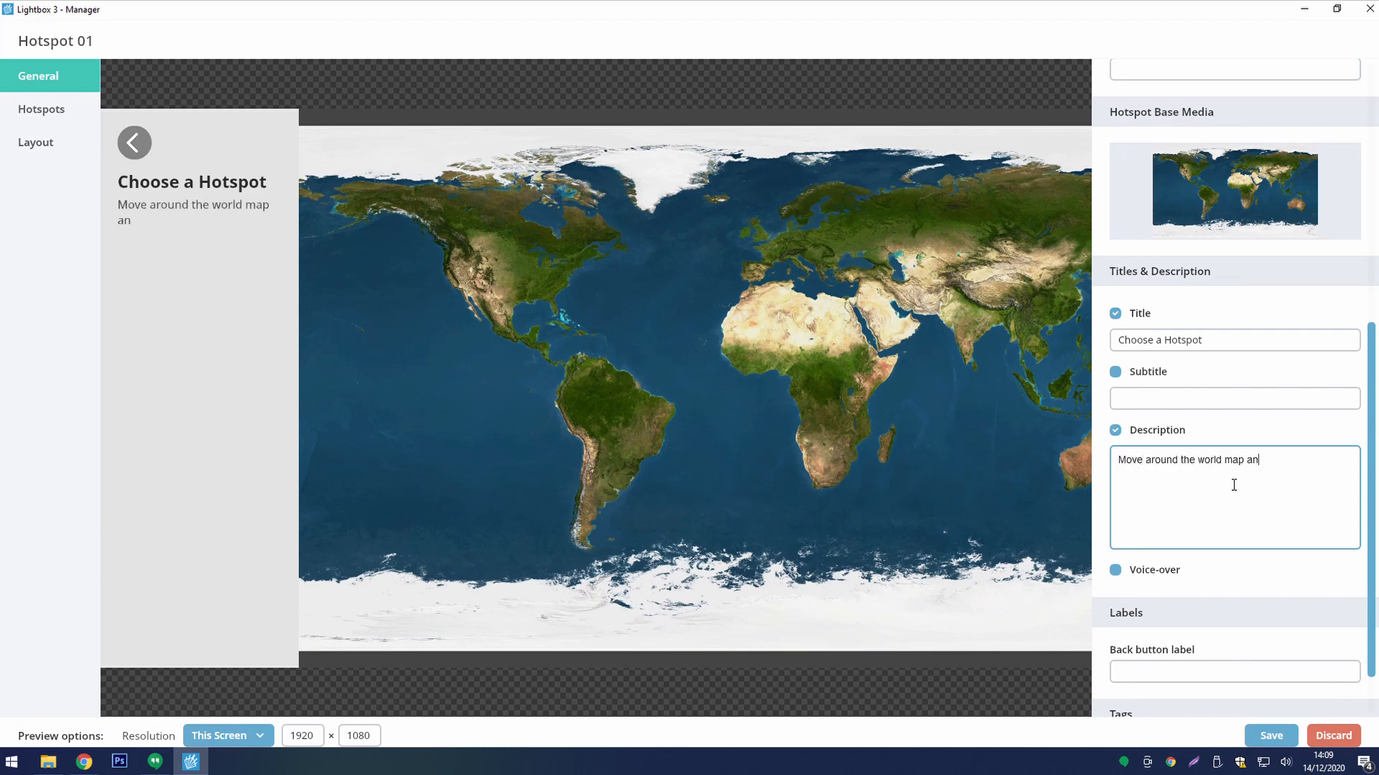
pyautogui.write('d select a Hotspo')
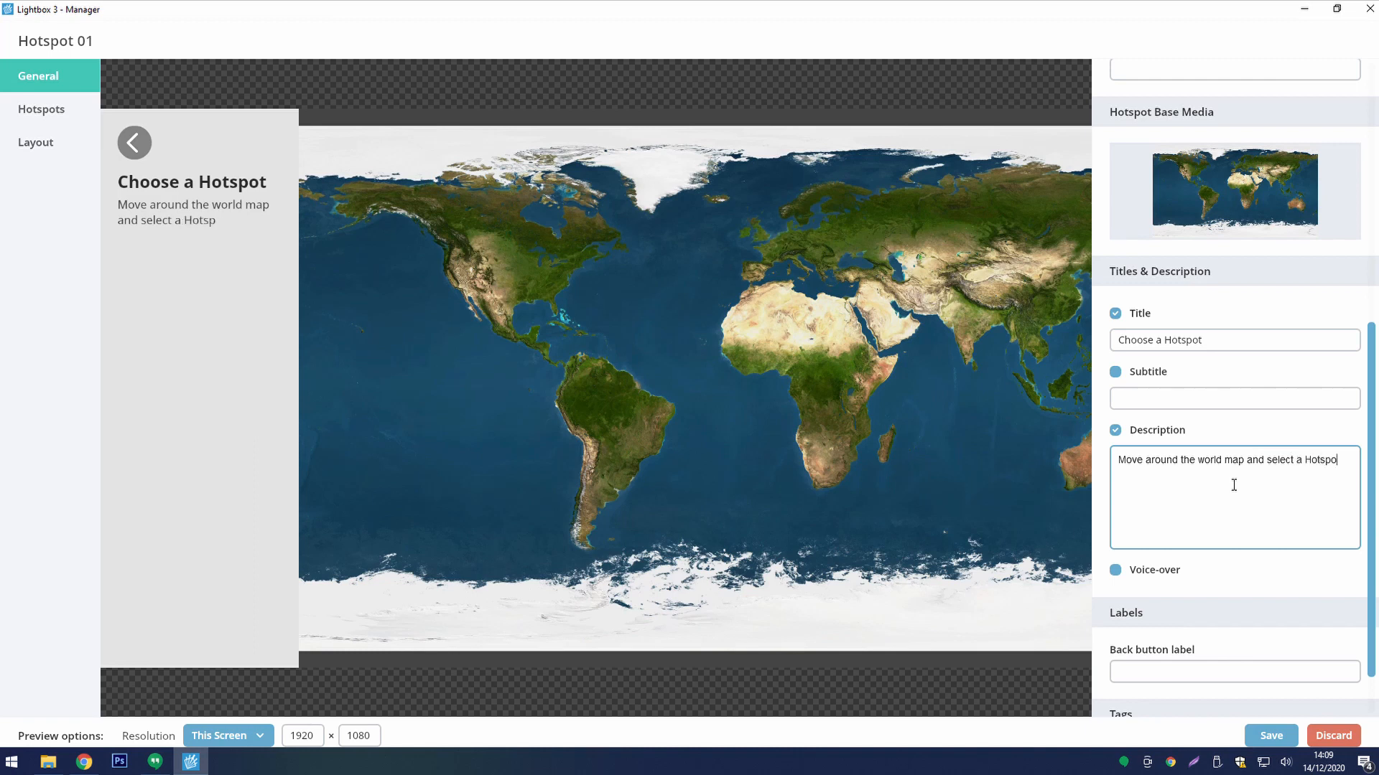
pyautogui.write('t to find out more information!')
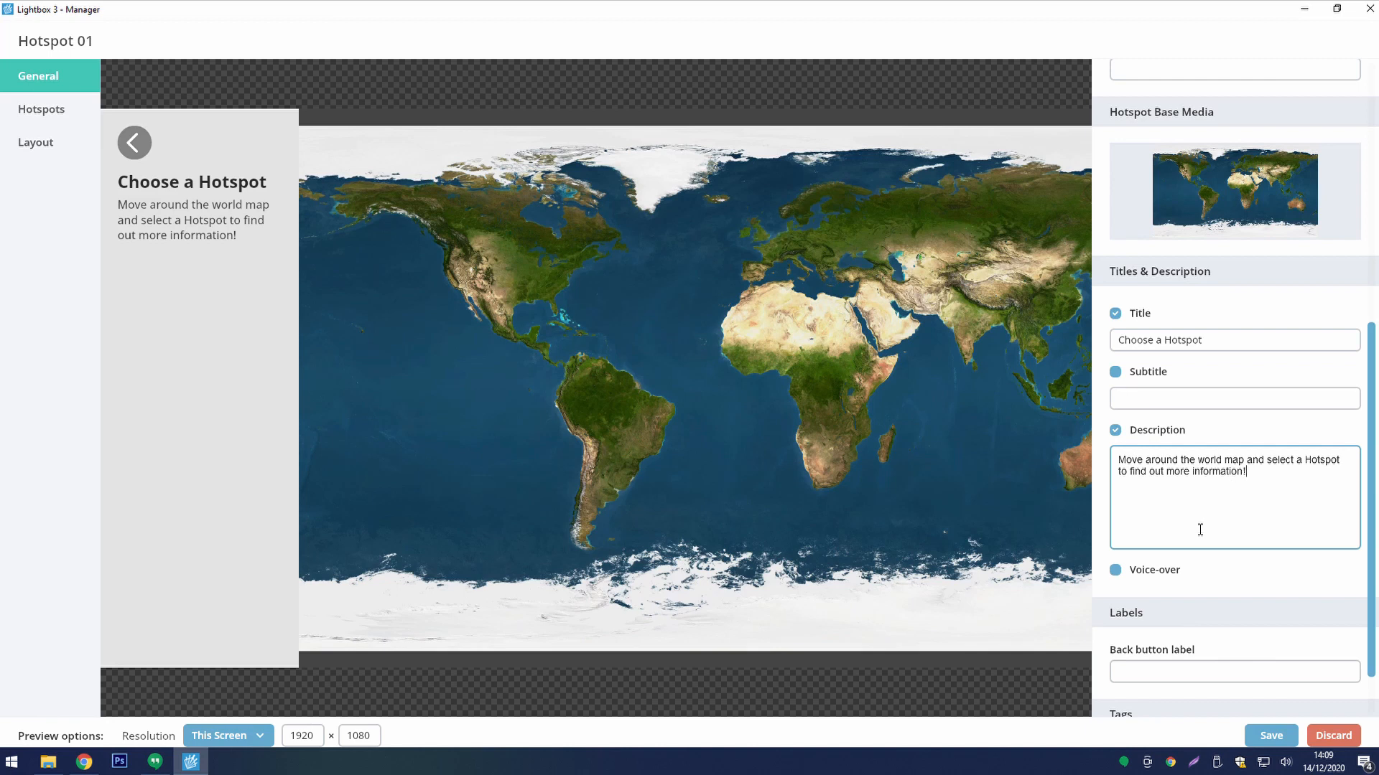
pyautogui.click(1158, 675)
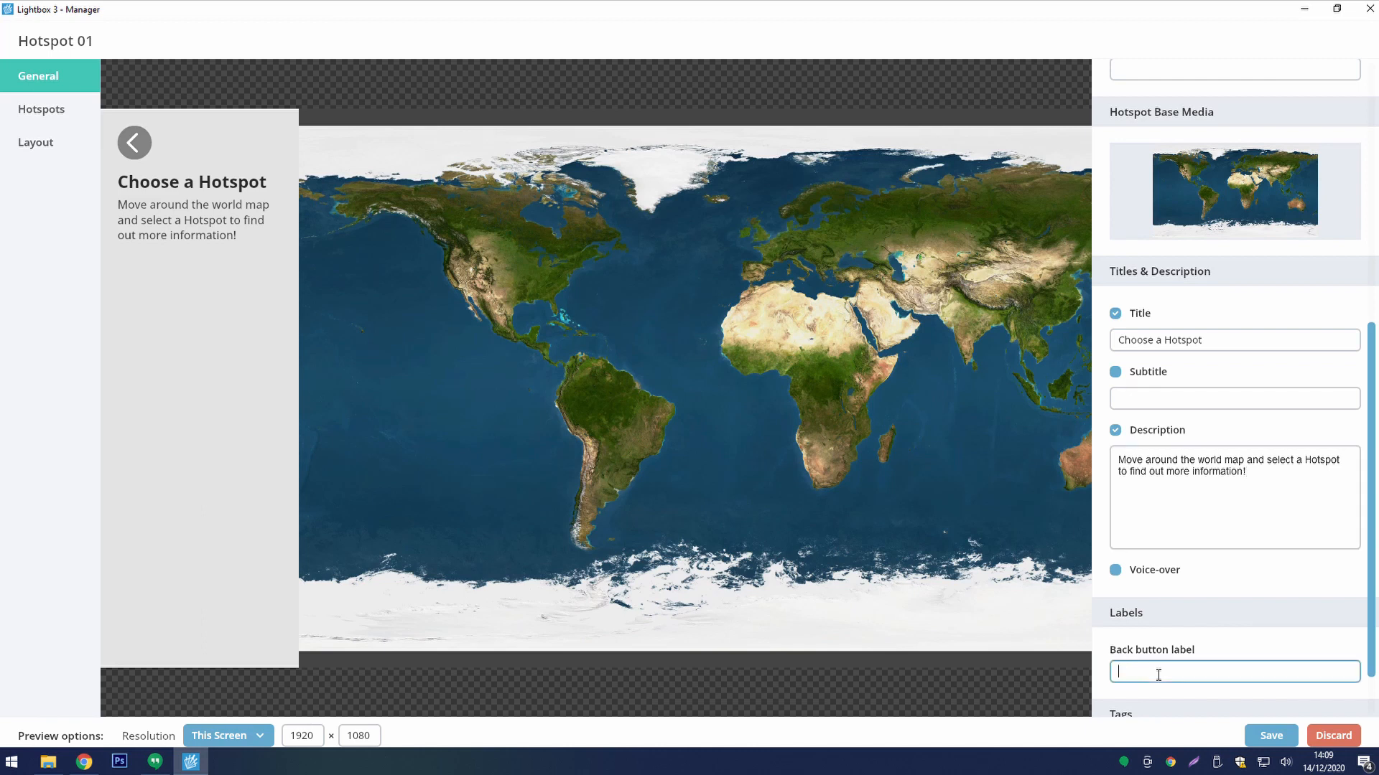
pyautogui.write('Back')
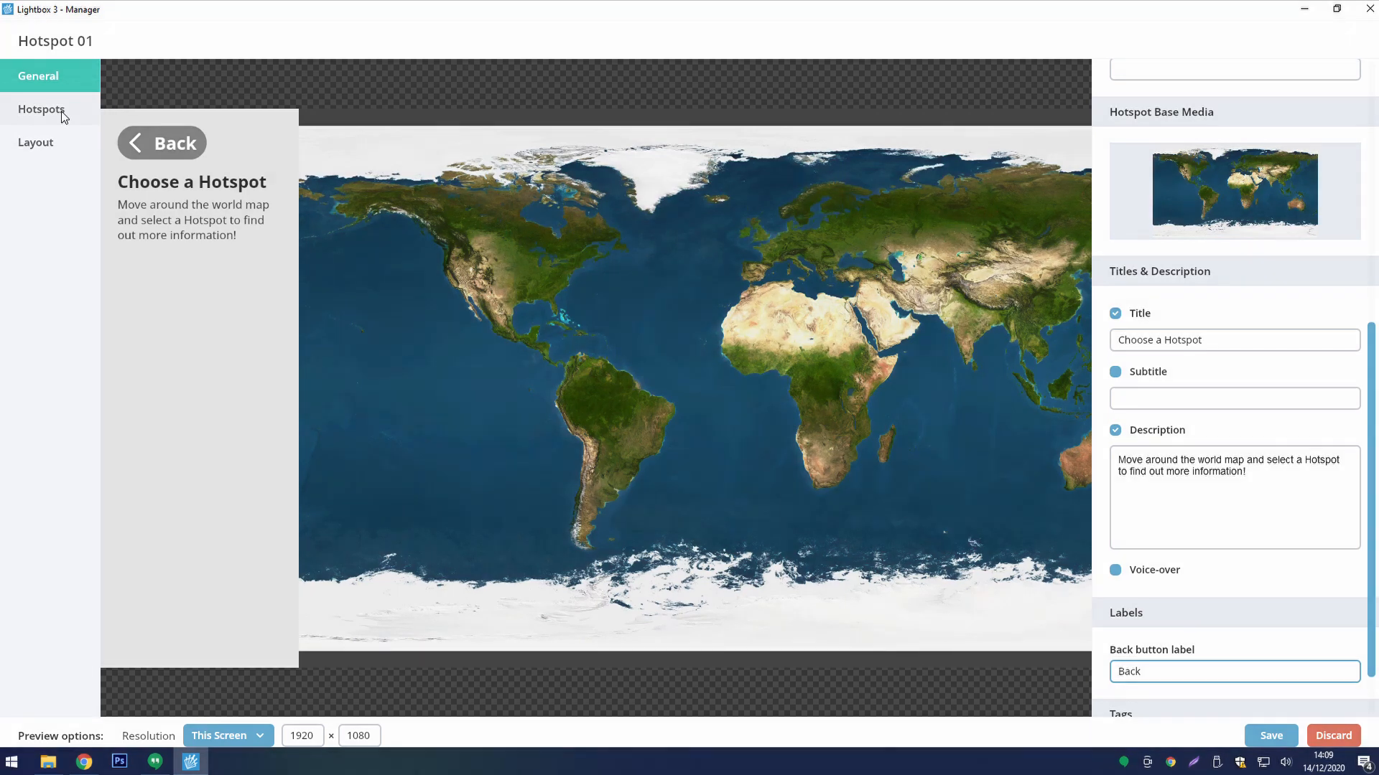
# - Add a new hotspot to the world map and name it "London"
pyautogui.click(63, 115)
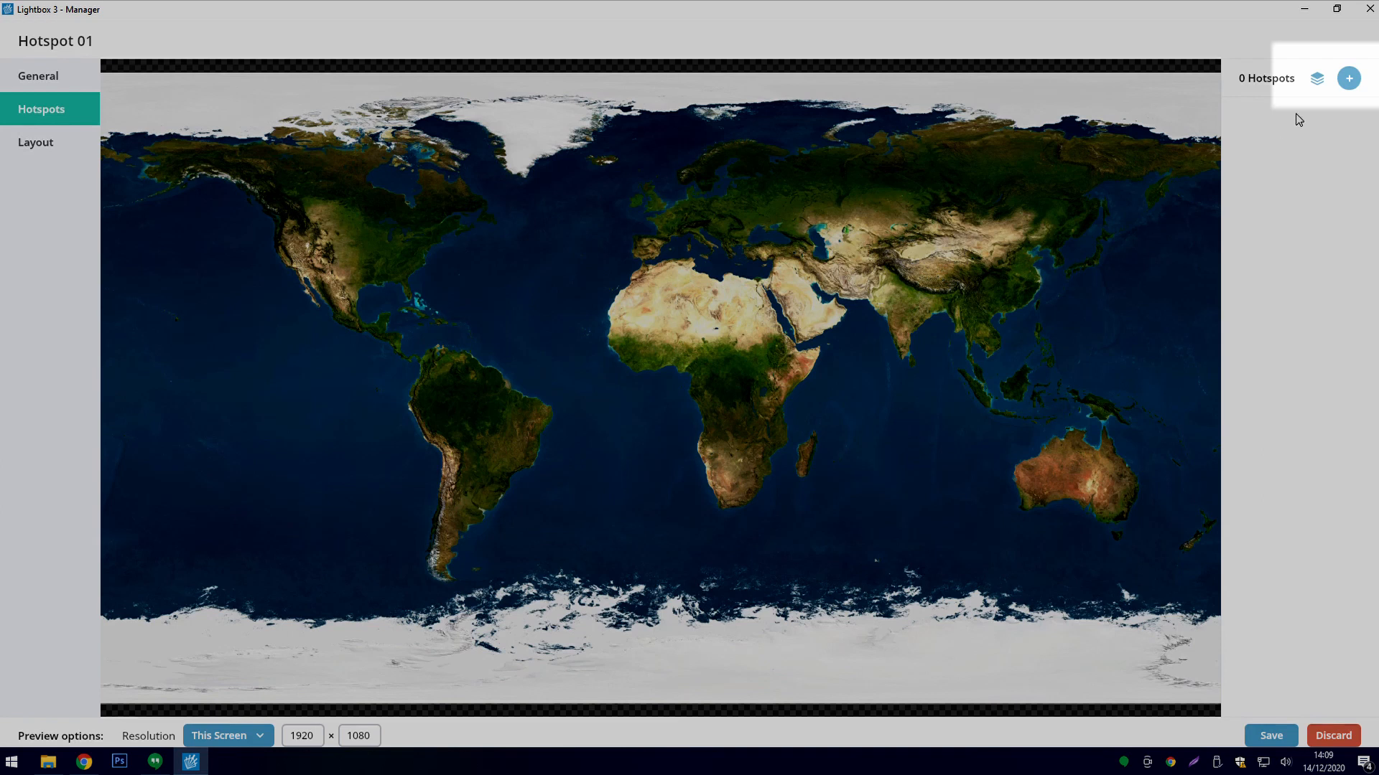
pyautogui.click(1348, 79)
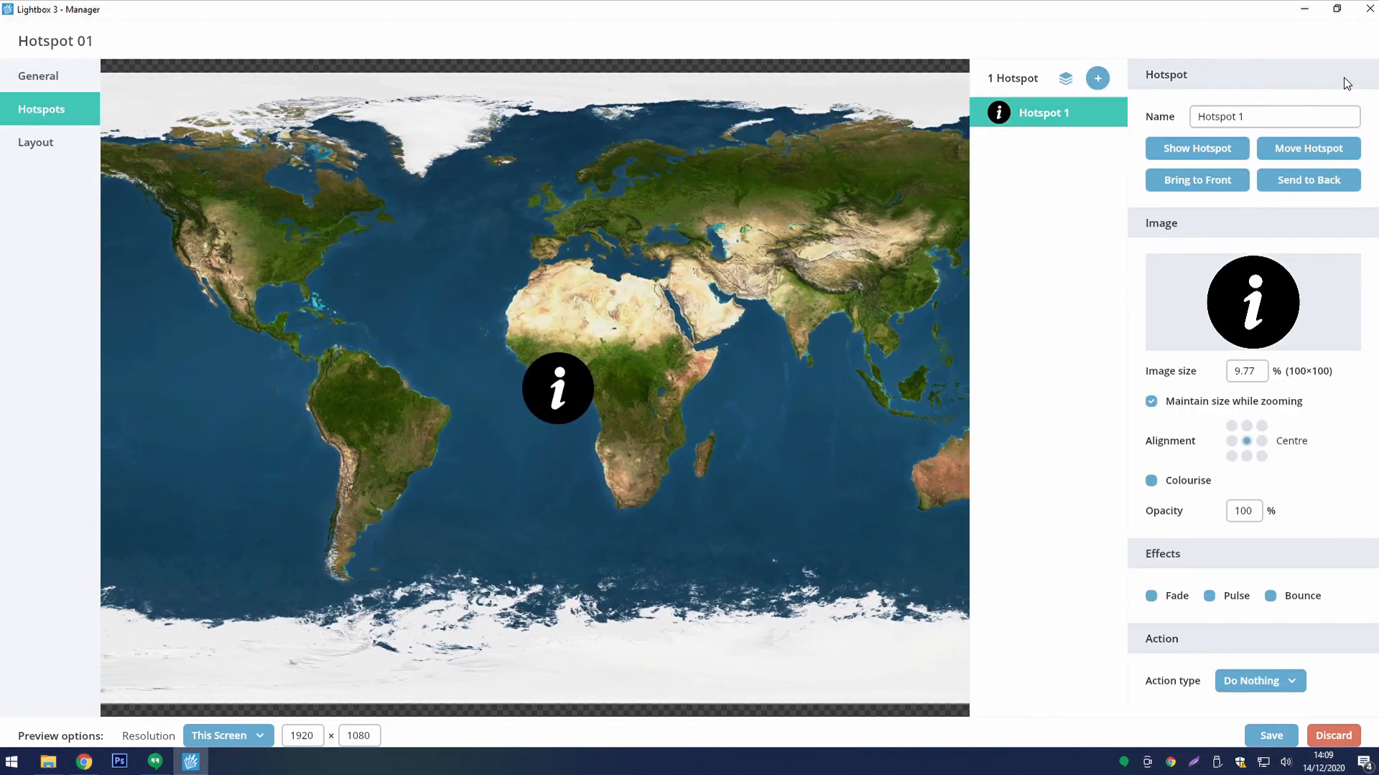
pyautogui.click(1327, 126)
pyautogui.press('BackSpace')
pyautogui.press('BackSpace')
pyautogui.press('BackSpace')
pyautogui.press('BackSpace')
pyautogui.press('BackSpace')
pyautogui.press('BackSpace')
pyautogui.press('BackSpace')
pyautogui.write('London')
# - Move the London hotspot onto the United Kingdom and reduce its image size to about 4.49%
pyautogui.click(1293, 145)
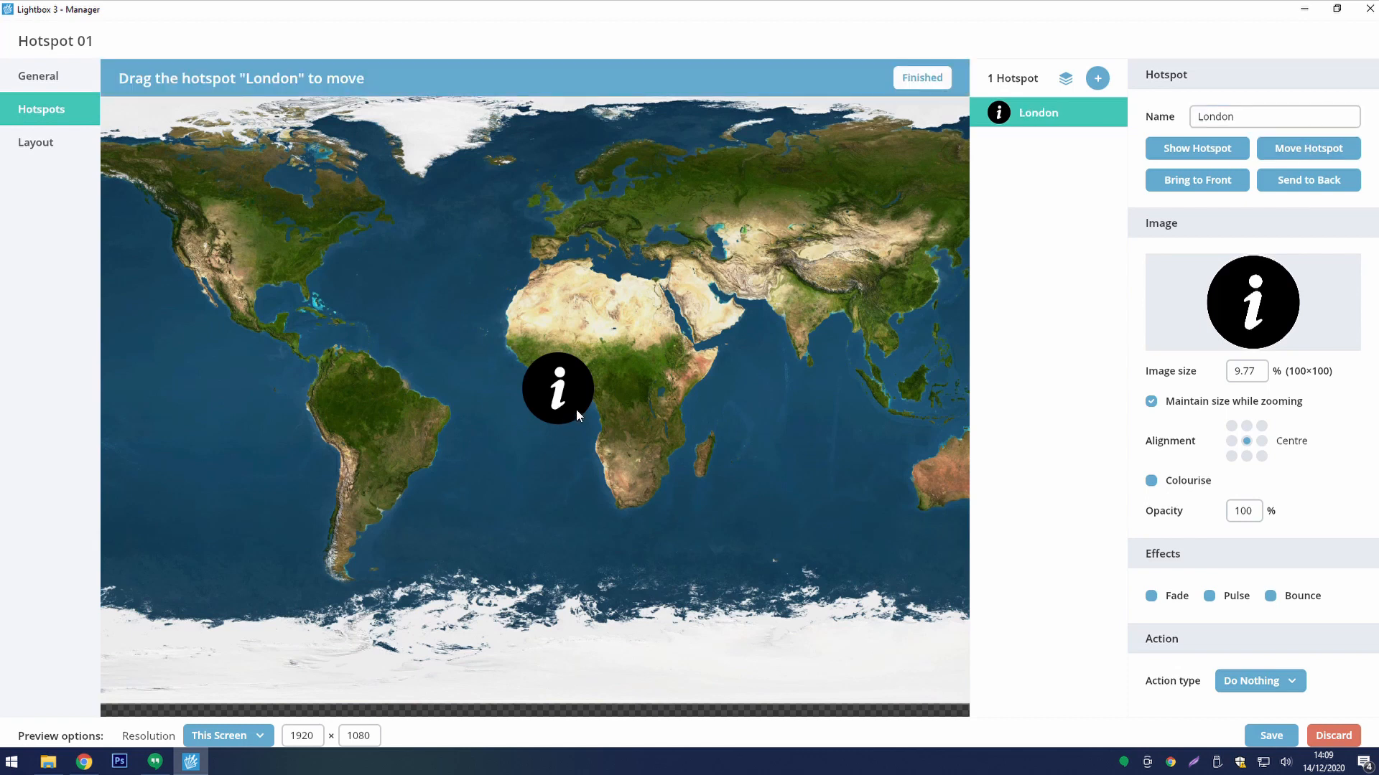
pyautogui.moveTo(567, 393); pyautogui.dragTo(557, 204)
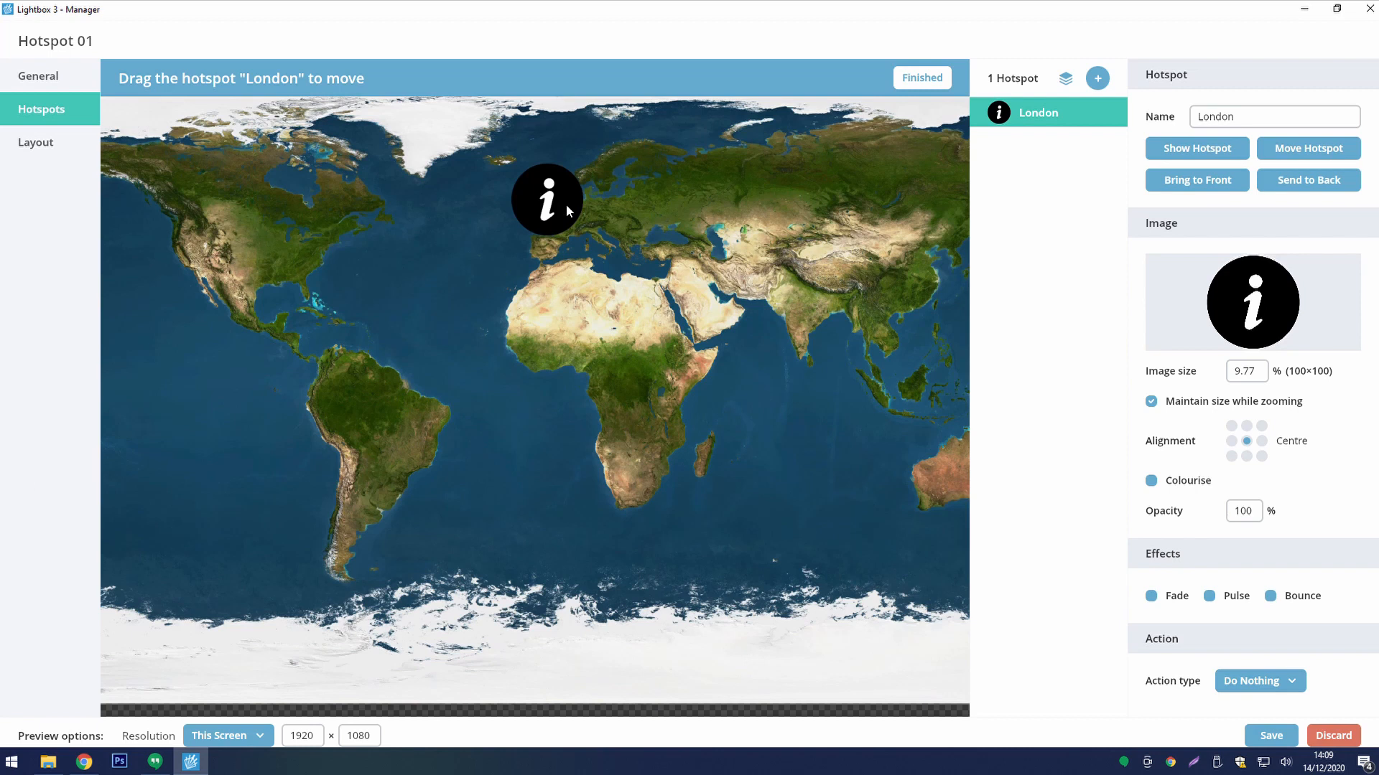
pyautogui.click(1268, 375)
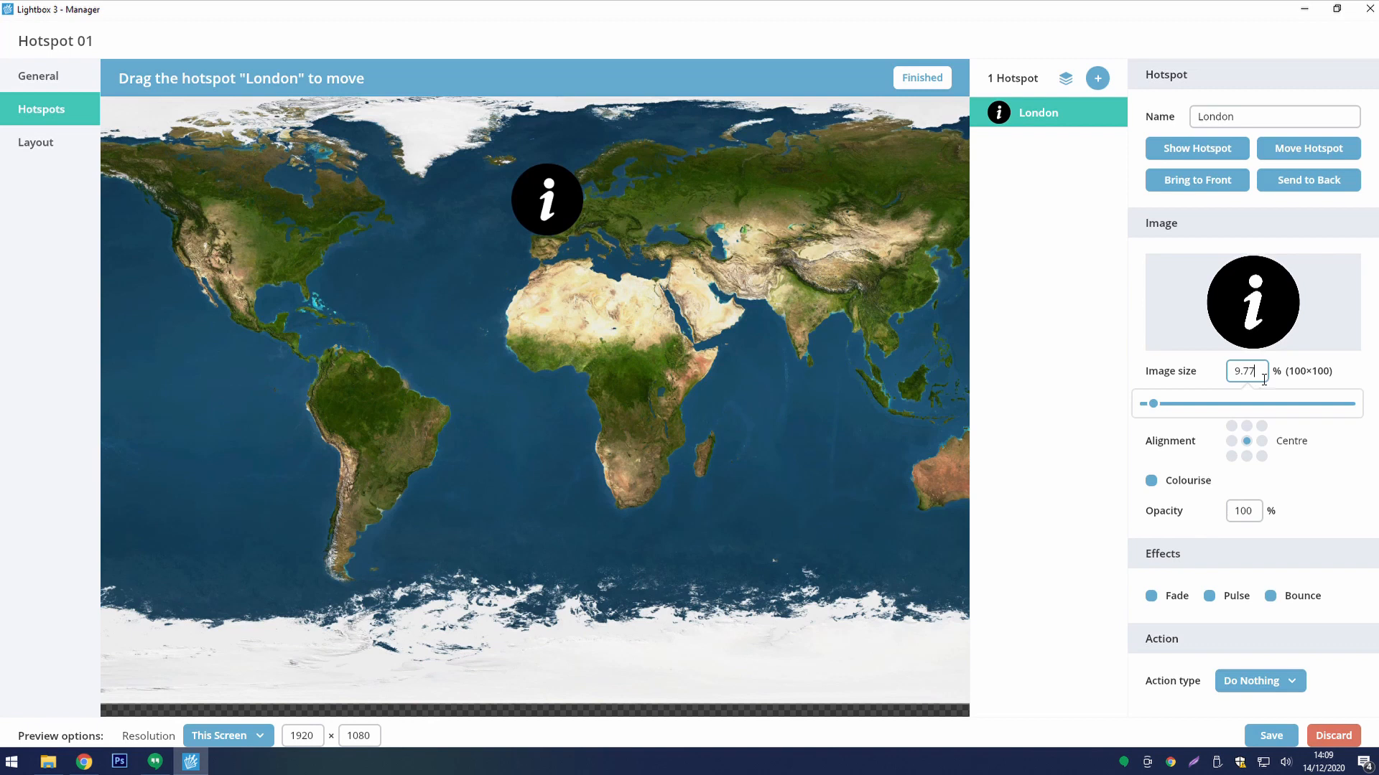
pyautogui.click(1150, 404)
pyautogui.moveTo(1149, 406); pyautogui.dragTo(1149, 406)
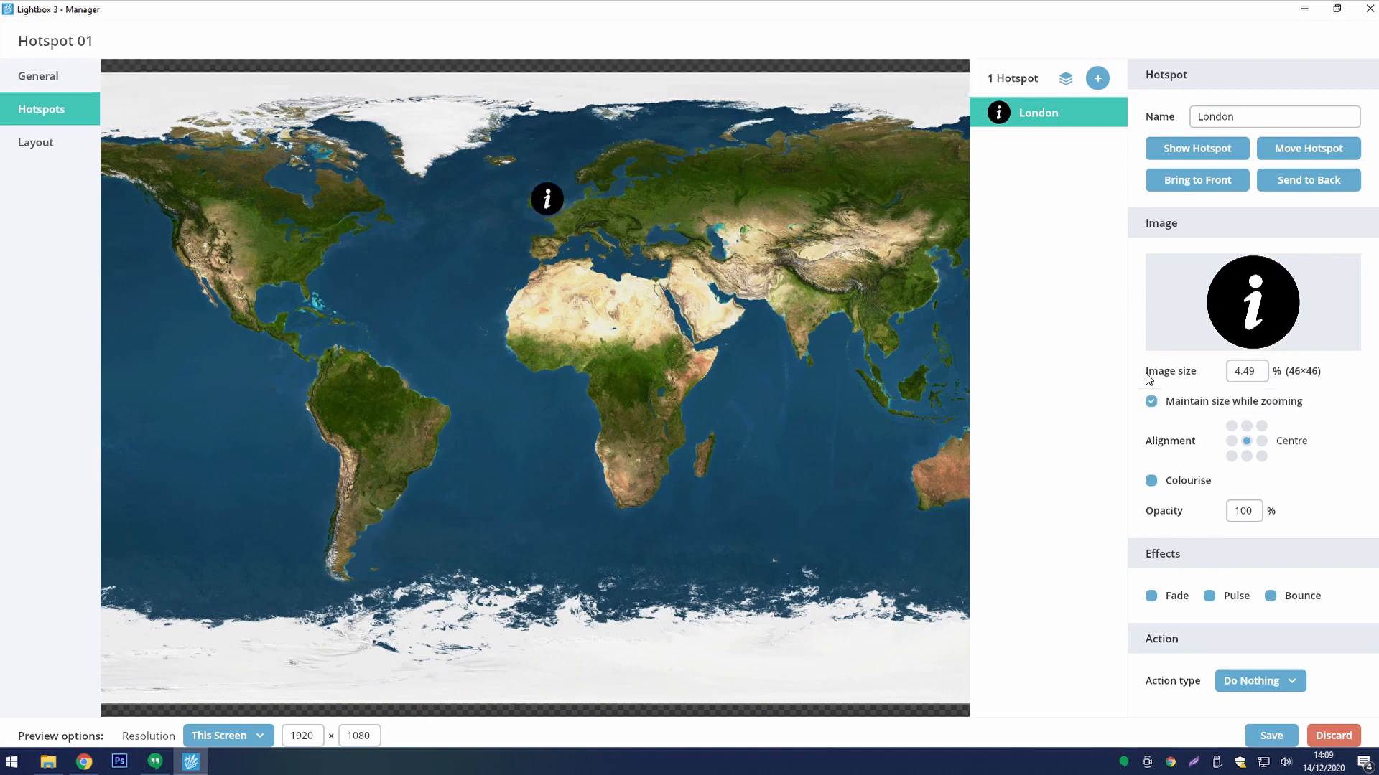
# - Toggle Maintain size while zooming for the London hotspot and compare how its icon scales at different map zoom levels
pyautogui.scroll(3, 579, 217)
pyautogui.moveTo(578, 214); pyautogui.dragTo(645, 329)
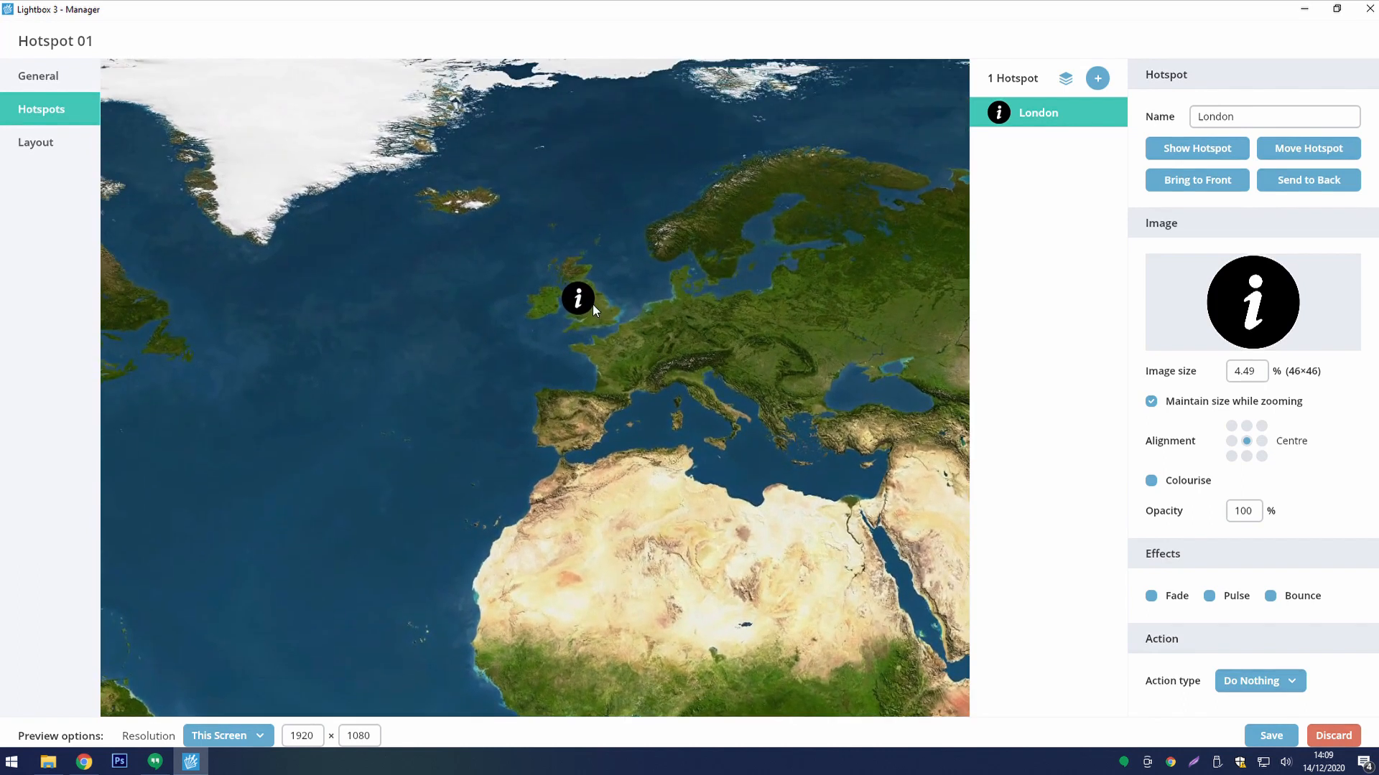
pyautogui.click(1151, 401)
pyautogui.scroll(-4, 692, 231)
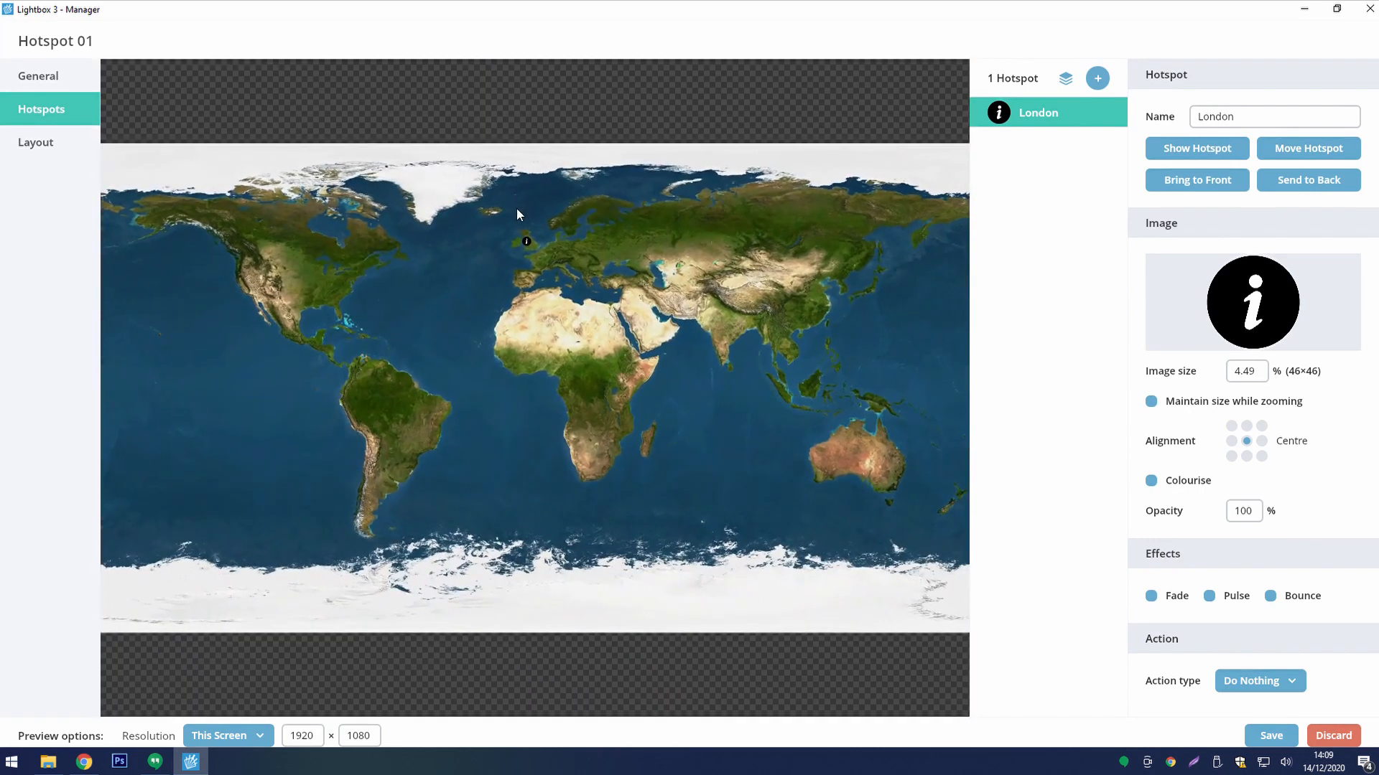
pyautogui.scroll(3, 570, 218)
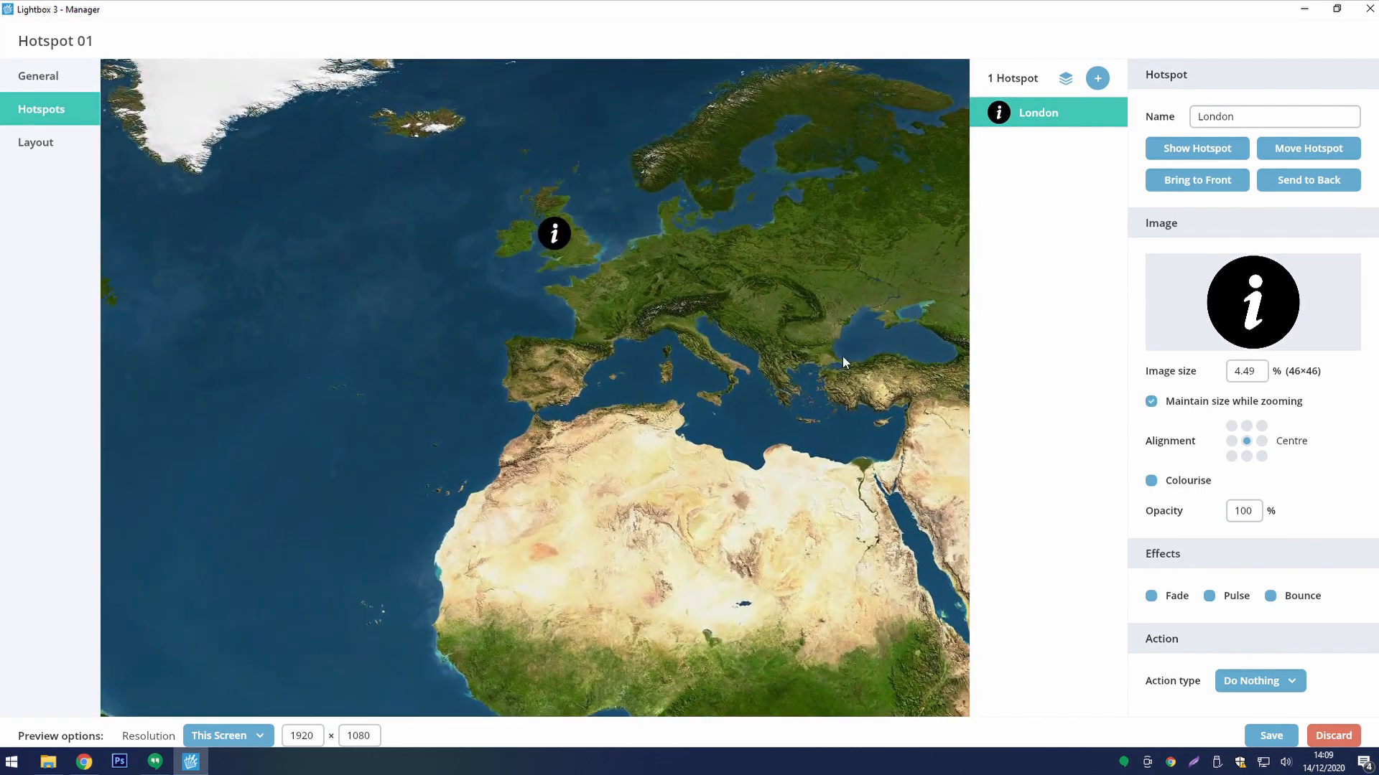
pyautogui.scroll(-3, 583, 201)
pyautogui.scroll(3, 567, 167)
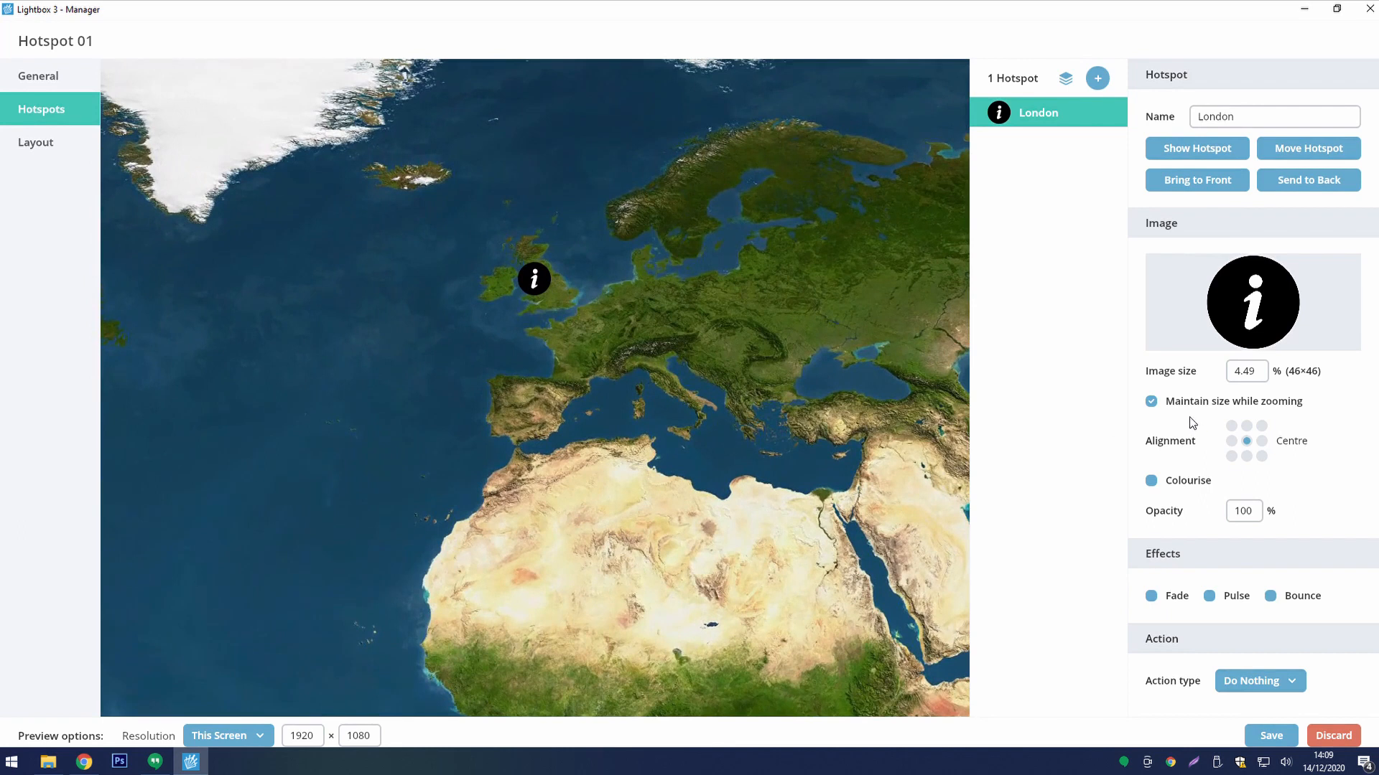
# - Enlarge the London hotspot's image size to about 10.74%
pyautogui.click(1242, 373)
pyautogui.moveTo(1156, 406); pyautogui.dragTo(1158, 407)
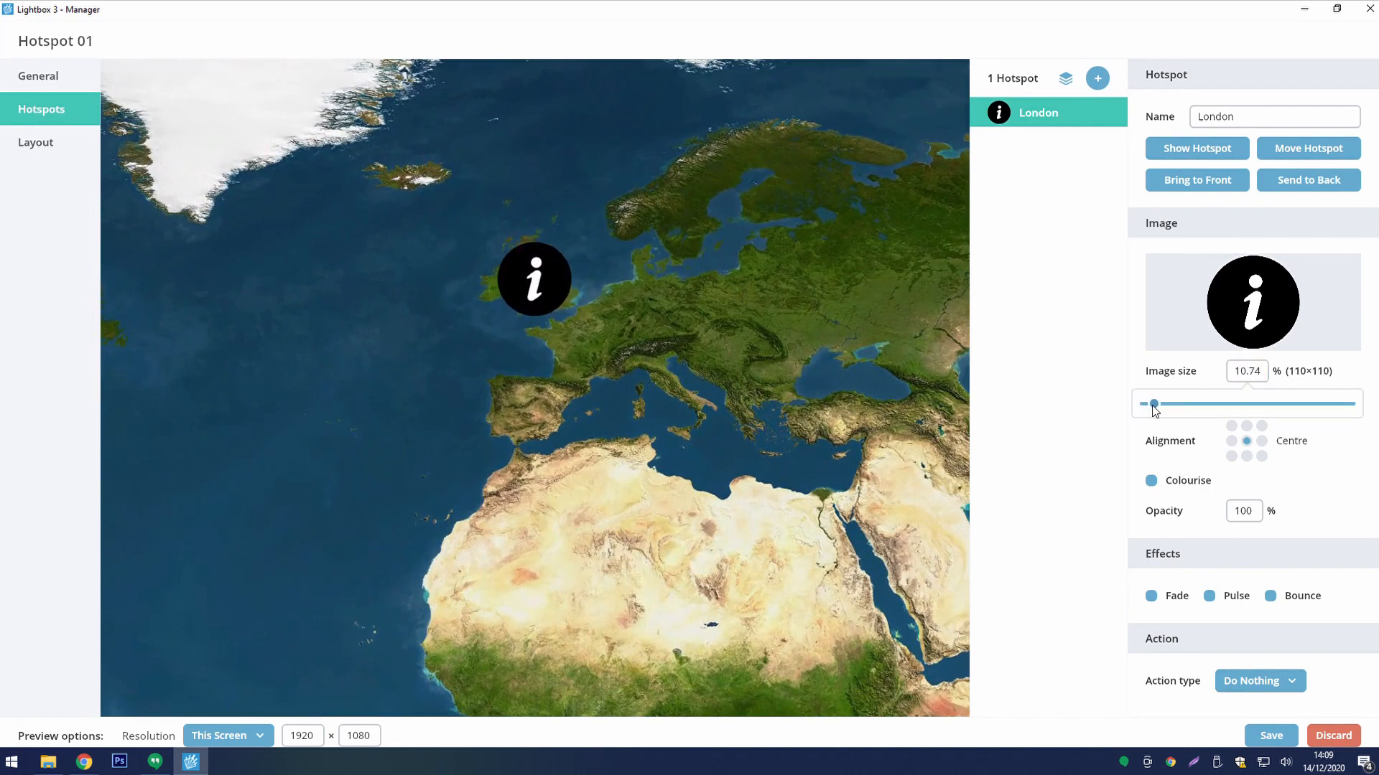
pyautogui.click(1065, 402)
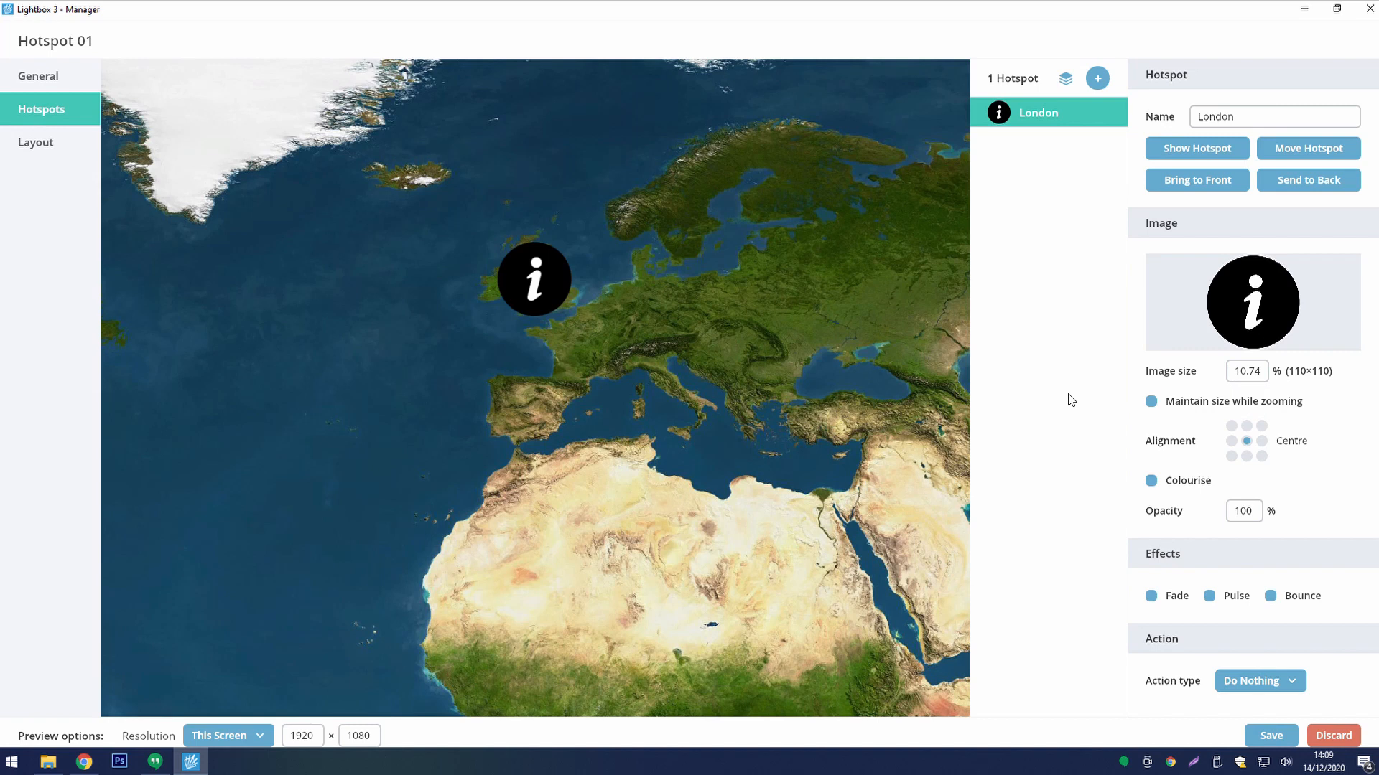
# - Look through the preset icons offered for the London hotspot's image
pyautogui.click(1275, 307)
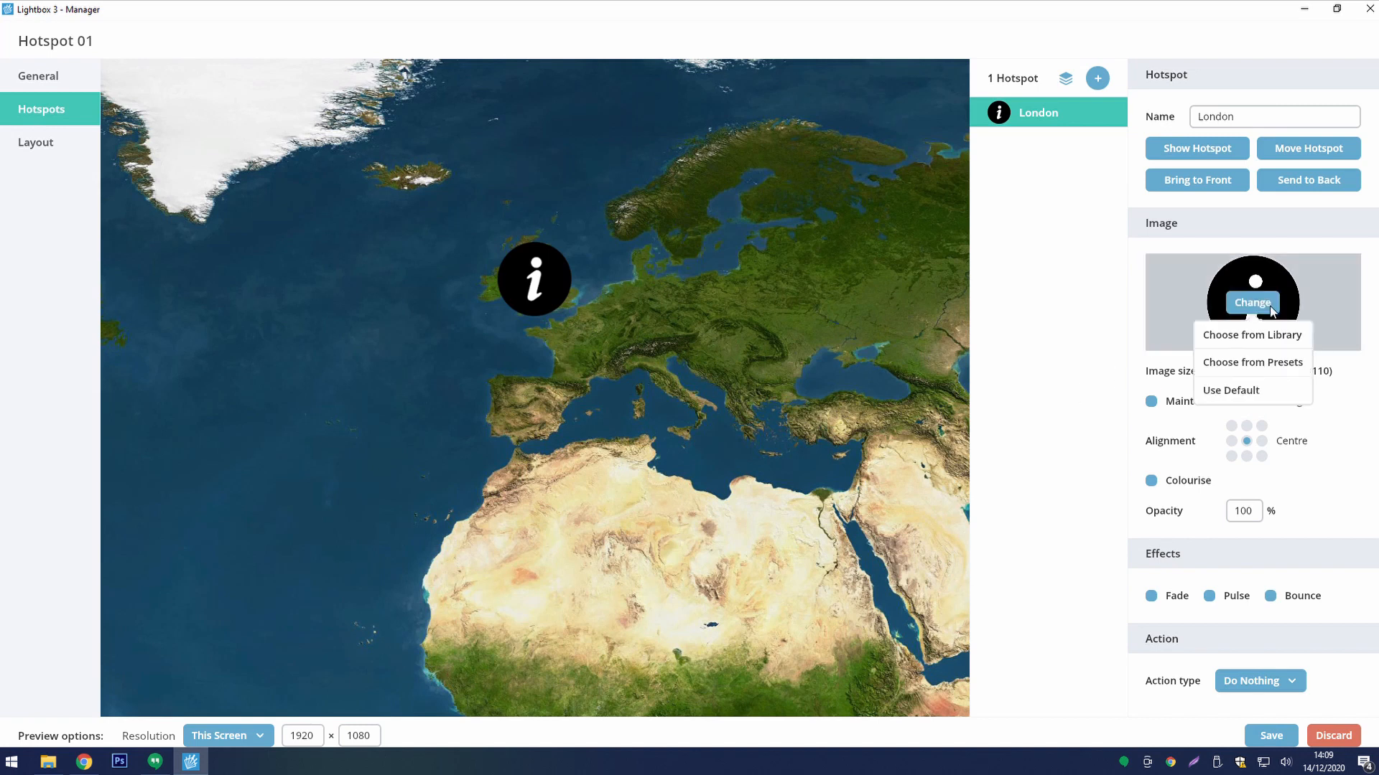
pyautogui.click(1264, 361)
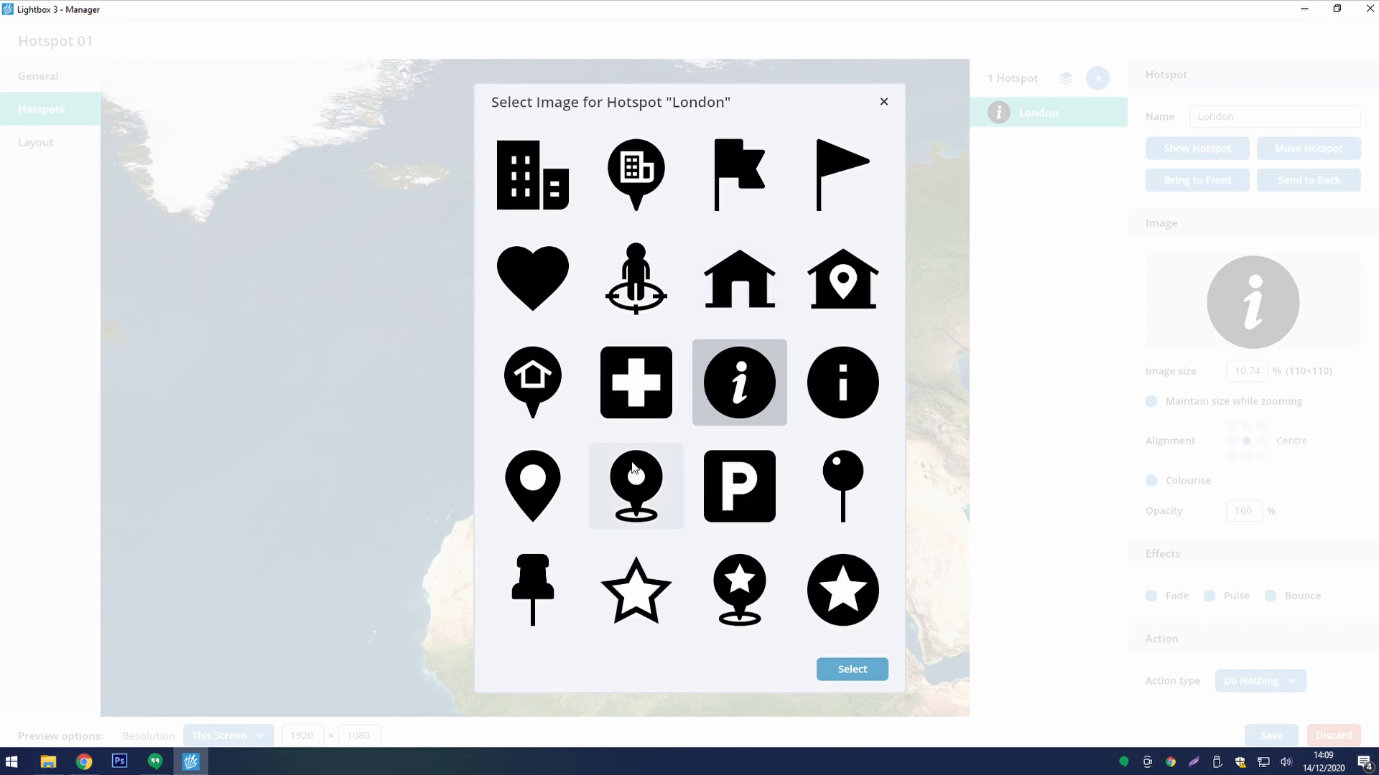
pyautogui.click(884, 103)
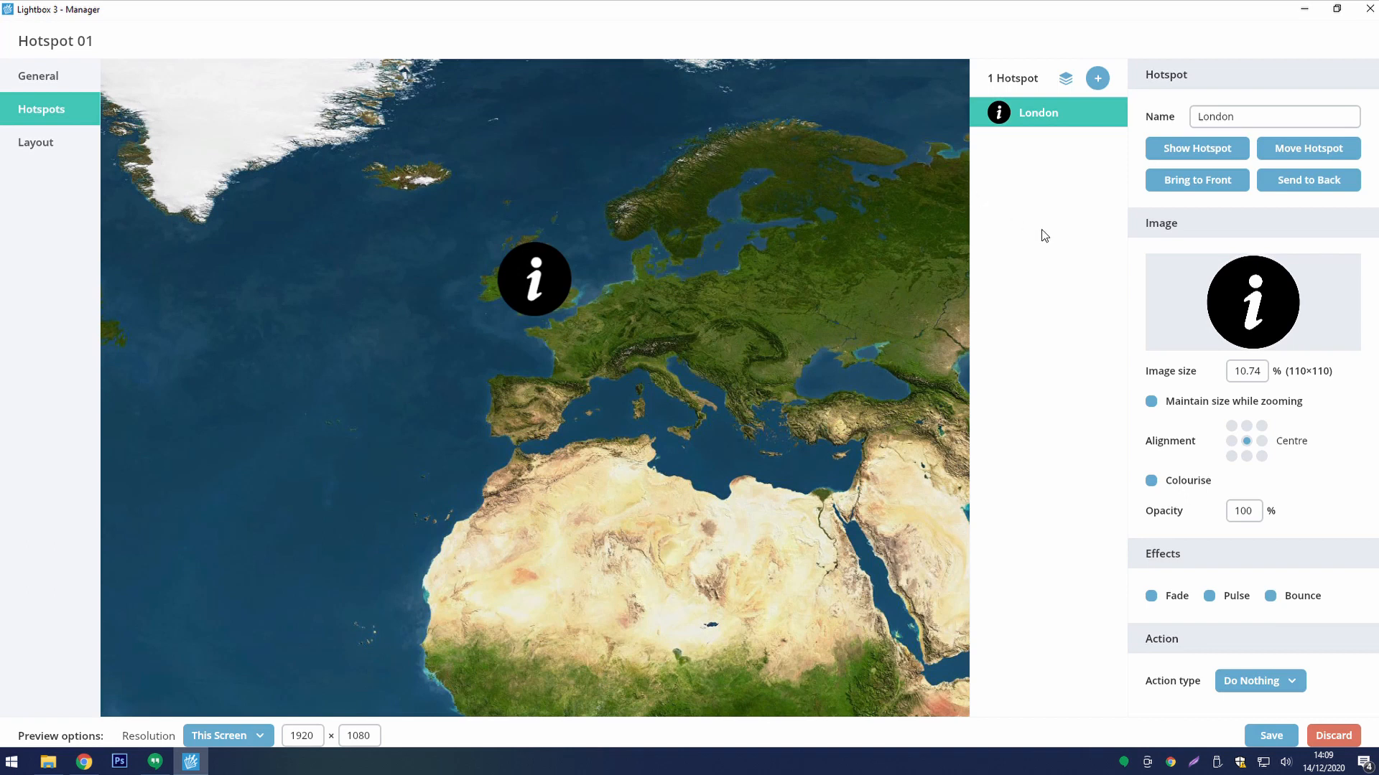
# - Replace the London hotspot's icon with the round library image 000239
pyautogui.click(1240, 303)
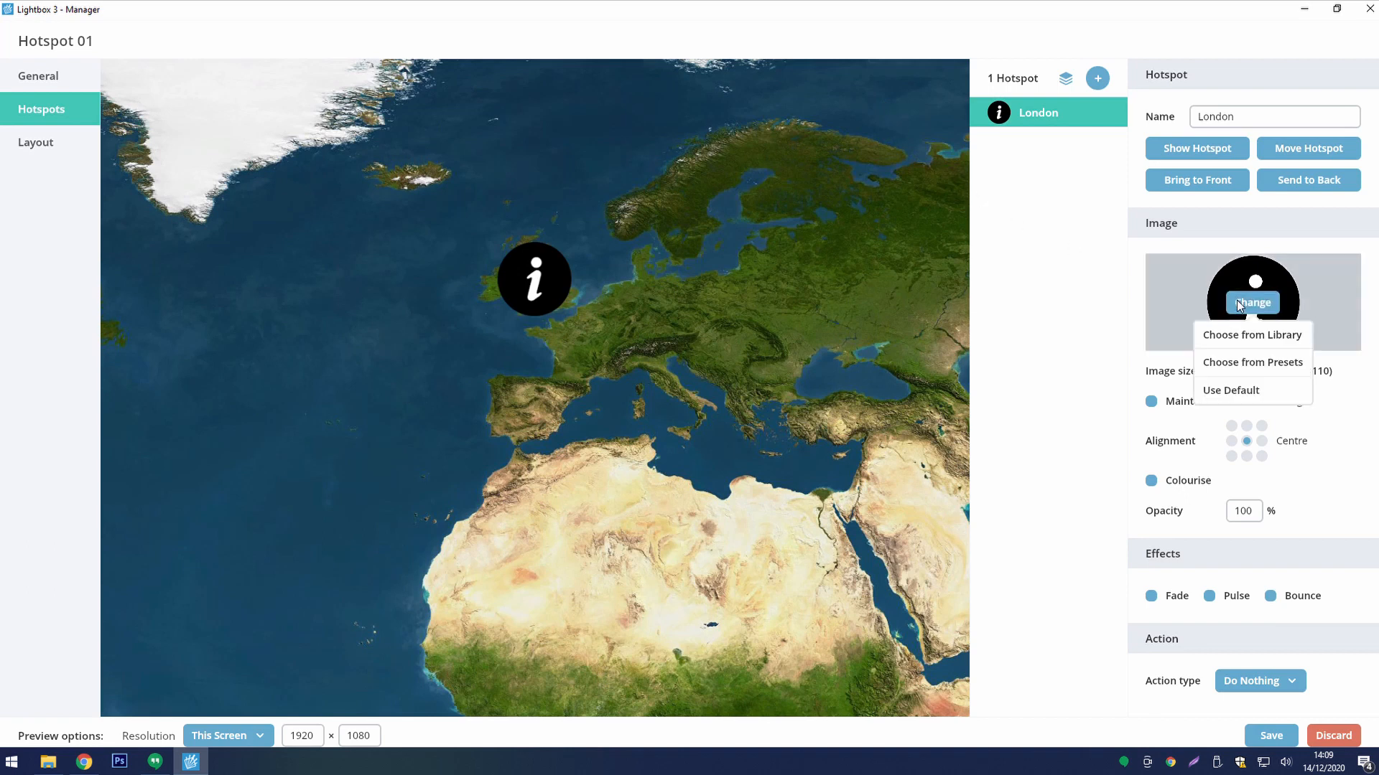
pyautogui.click(1238, 336)
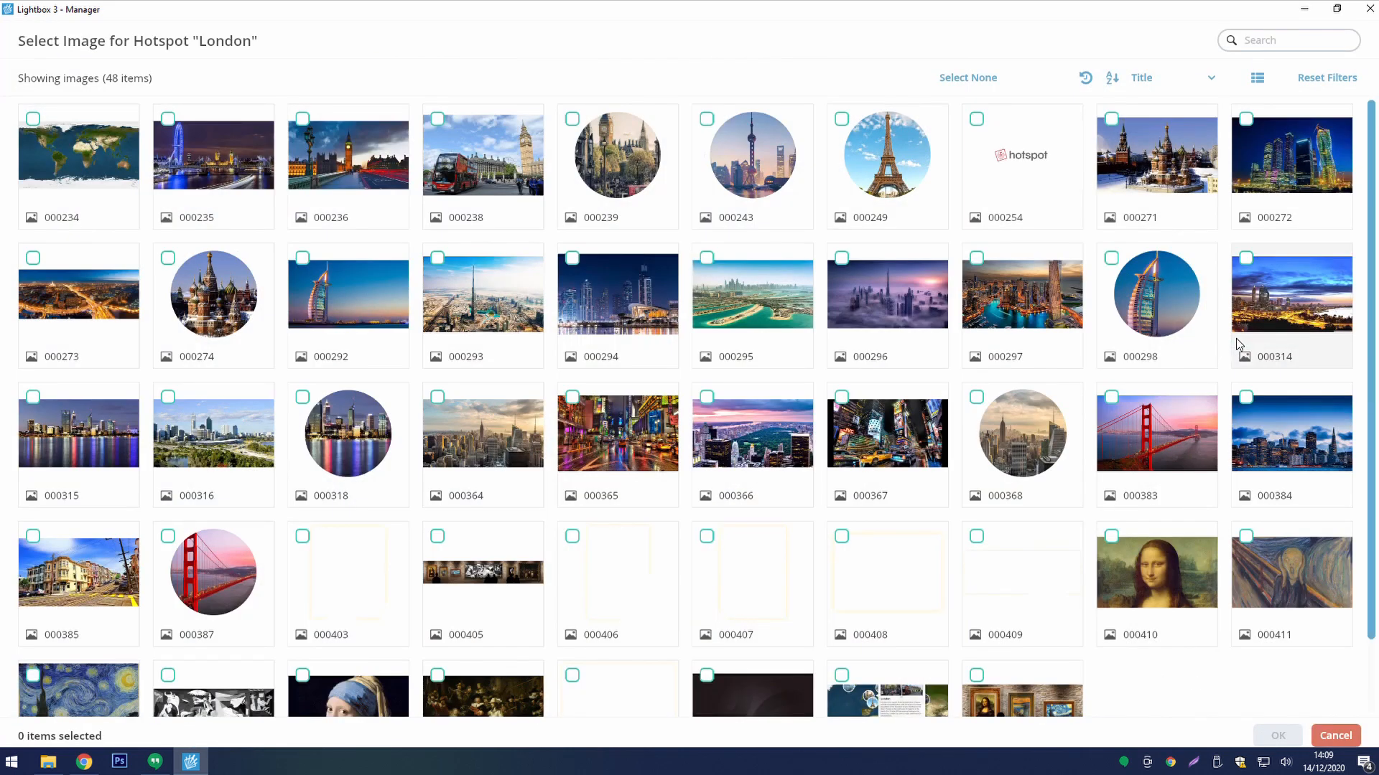
pyautogui.click(618, 158)
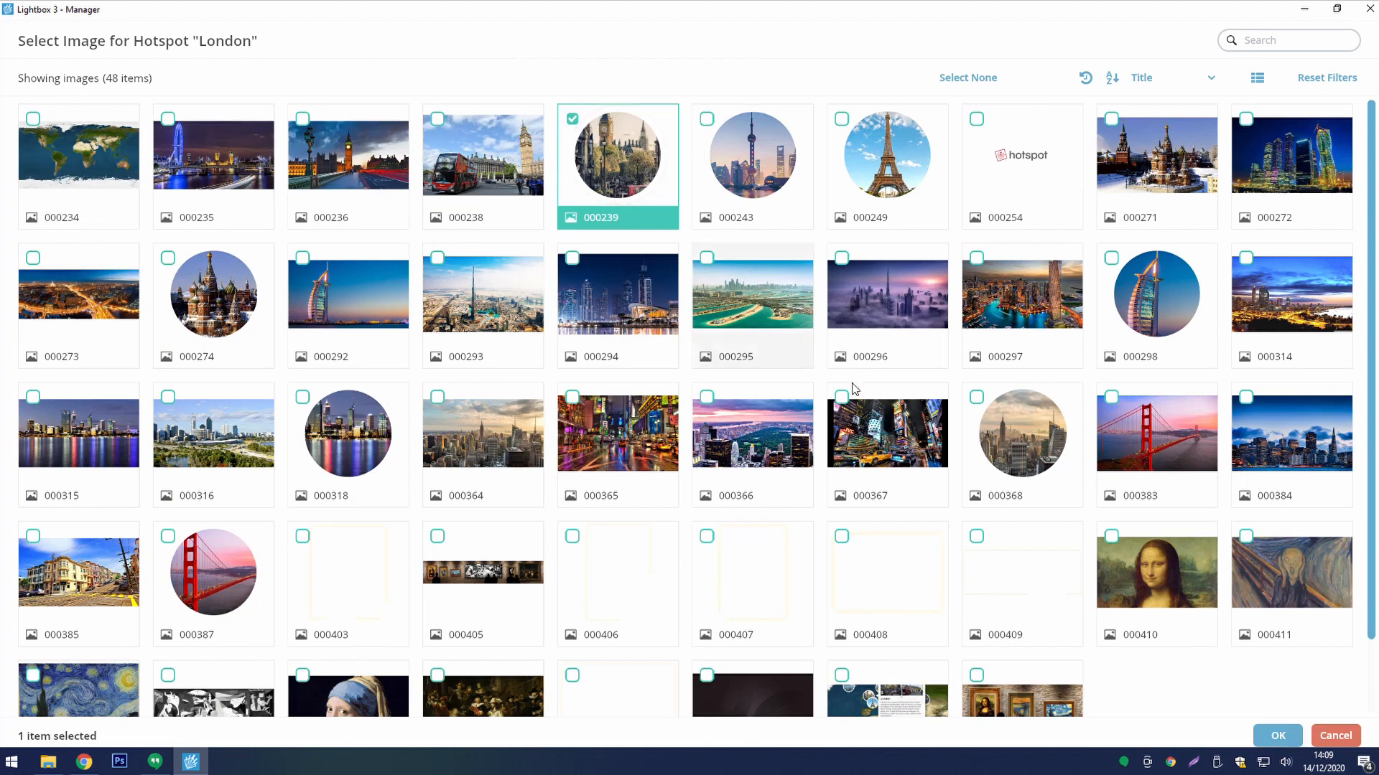
pyautogui.click(1278, 735)
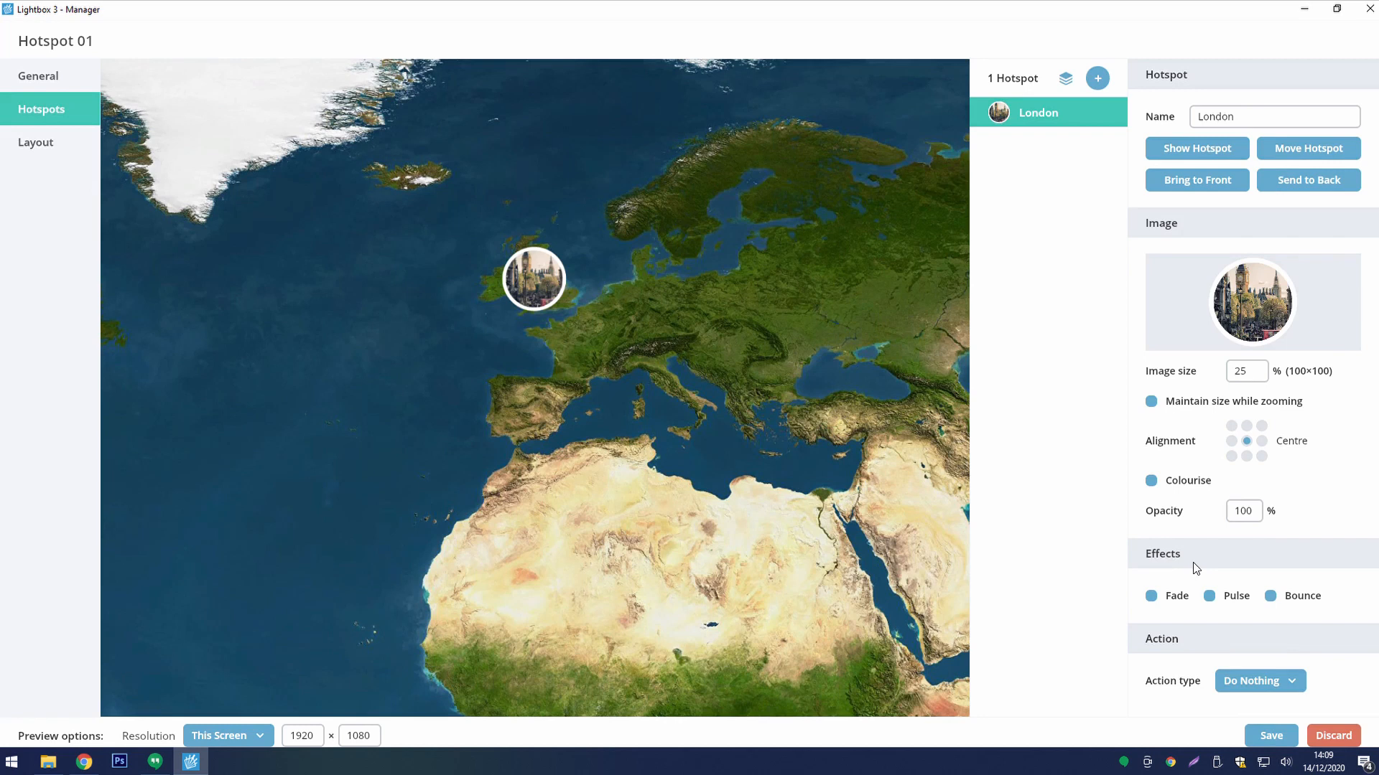
# - Try the Fade, Pulse and Bounce effects on the London hotspot and leave only Pulse enabled
pyautogui.click(1180, 598)
pyautogui.click(1211, 598)
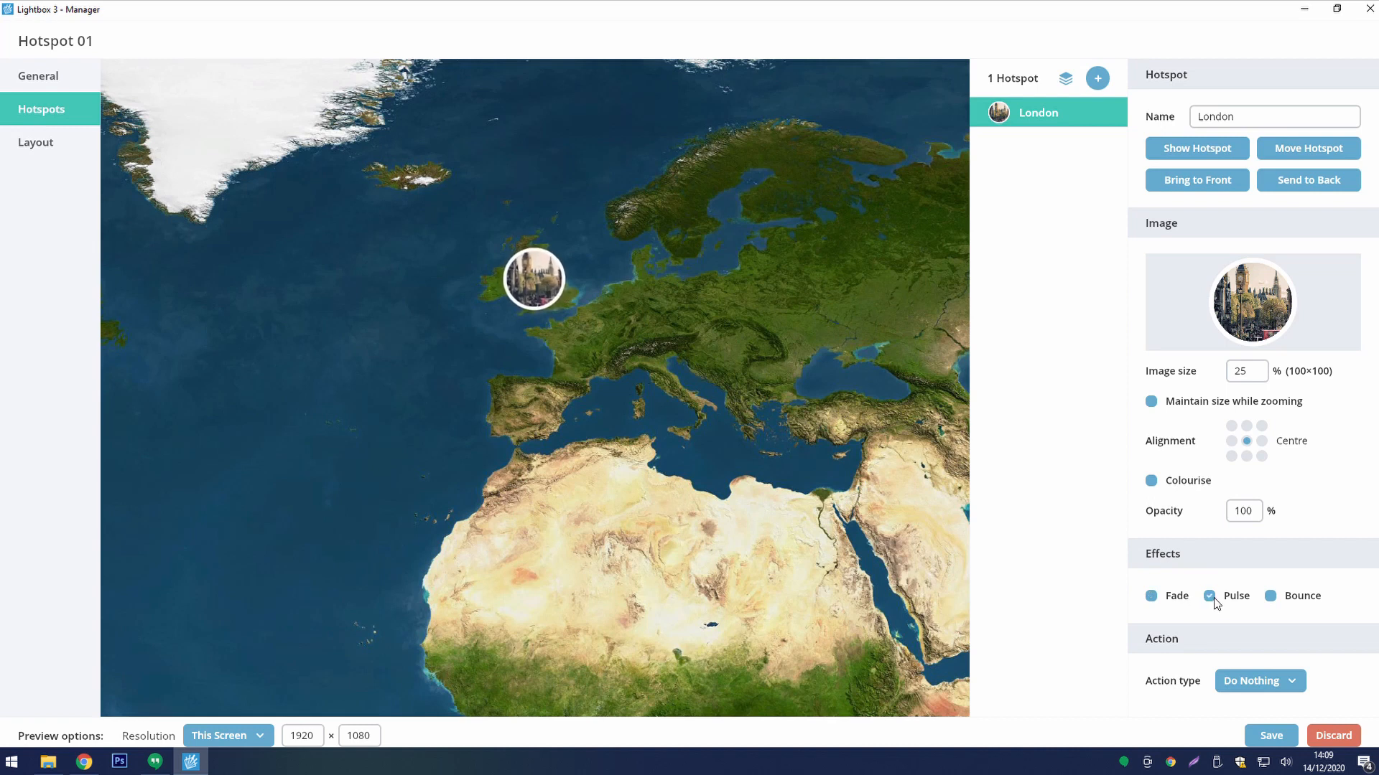
pyautogui.click(1290, 605)
pyautogui.click(1291, 605)
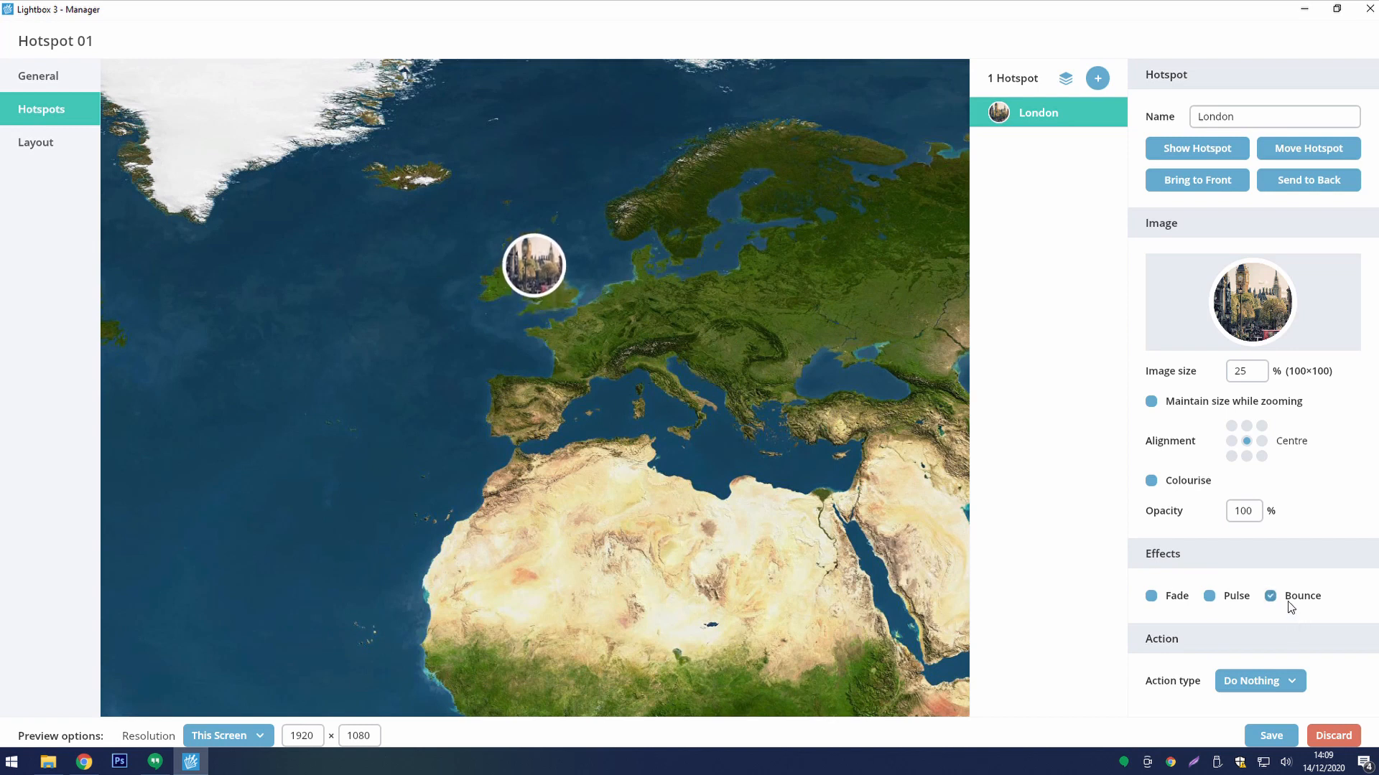
pyautogui.click(1186, 606)
pyautogui.click(1211, 599)
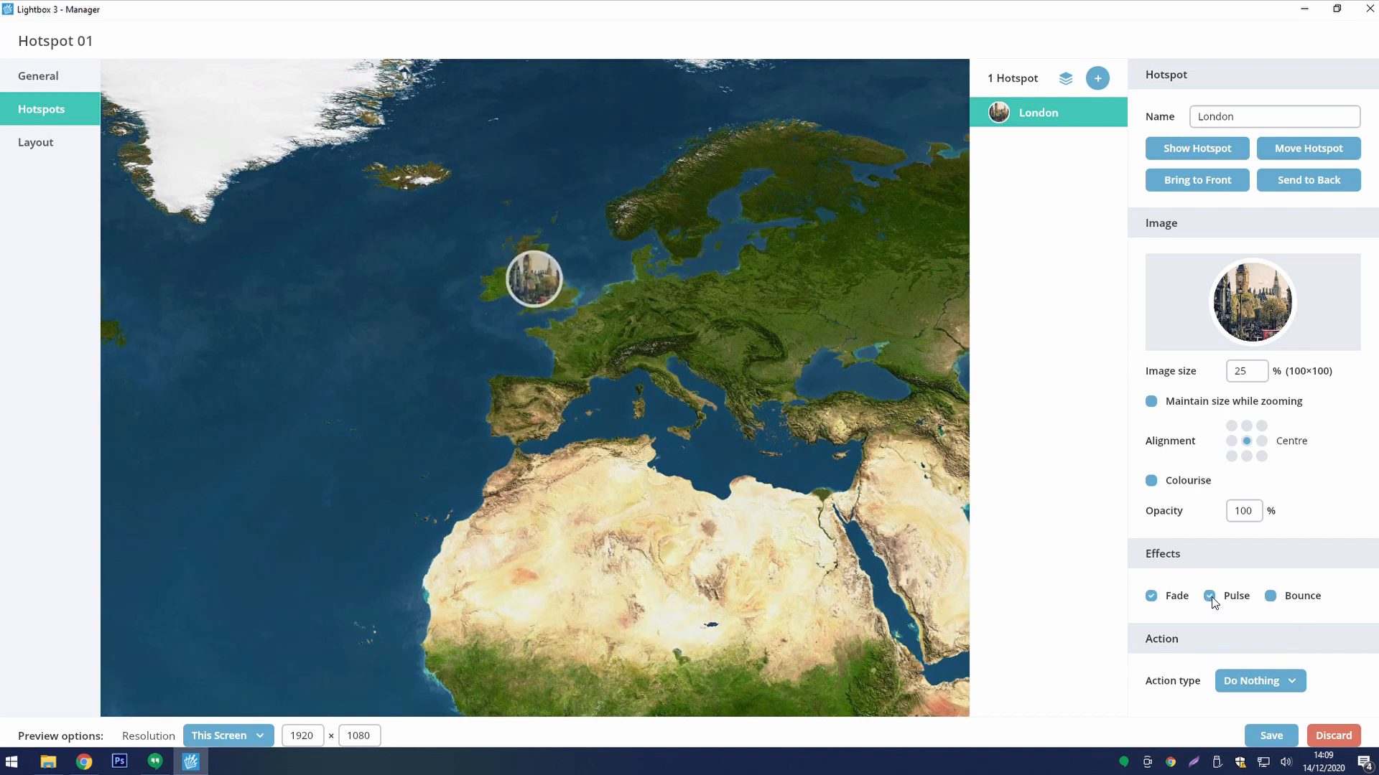
pyautogui.click(1185, 603)
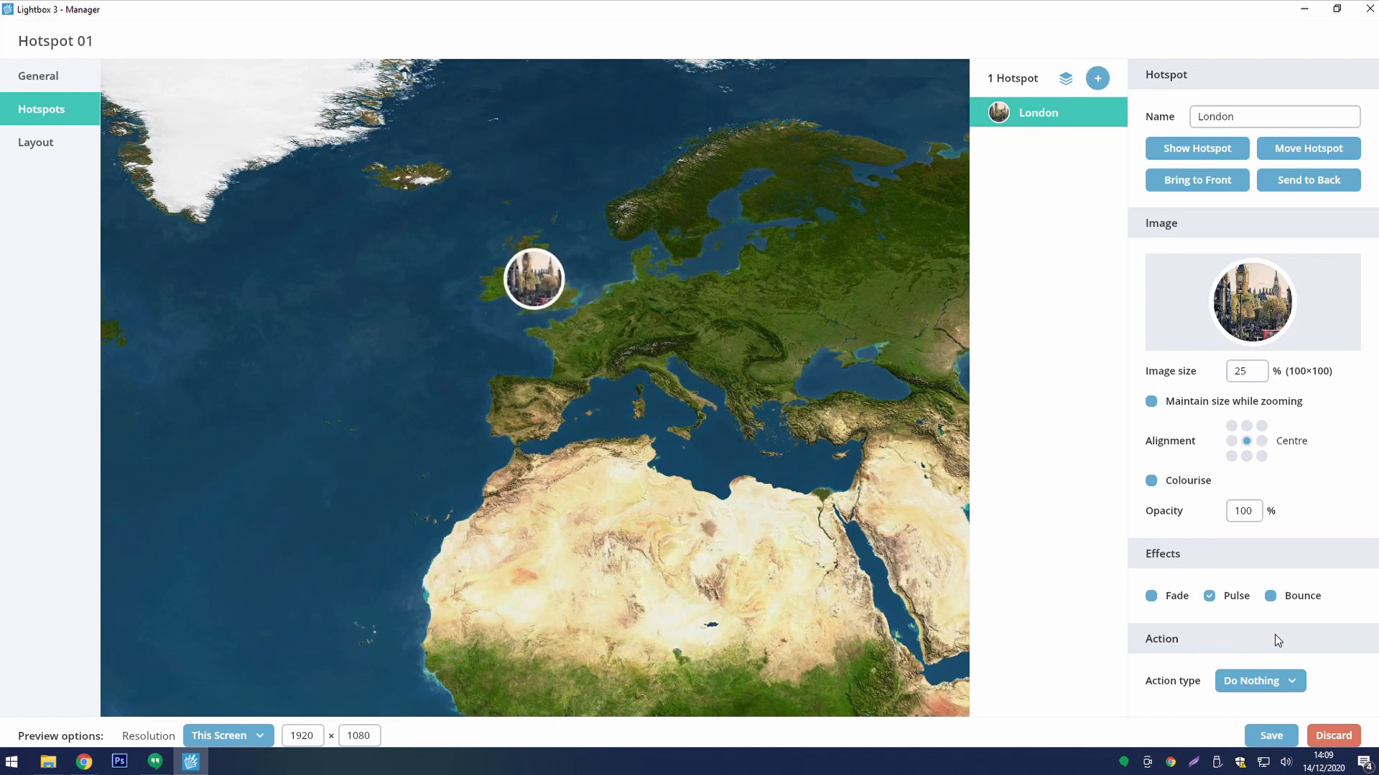
# - Try the Go to Screen action for the London hotspot, and switch its action type to Show Website
pyautogui.click(1250, 679)
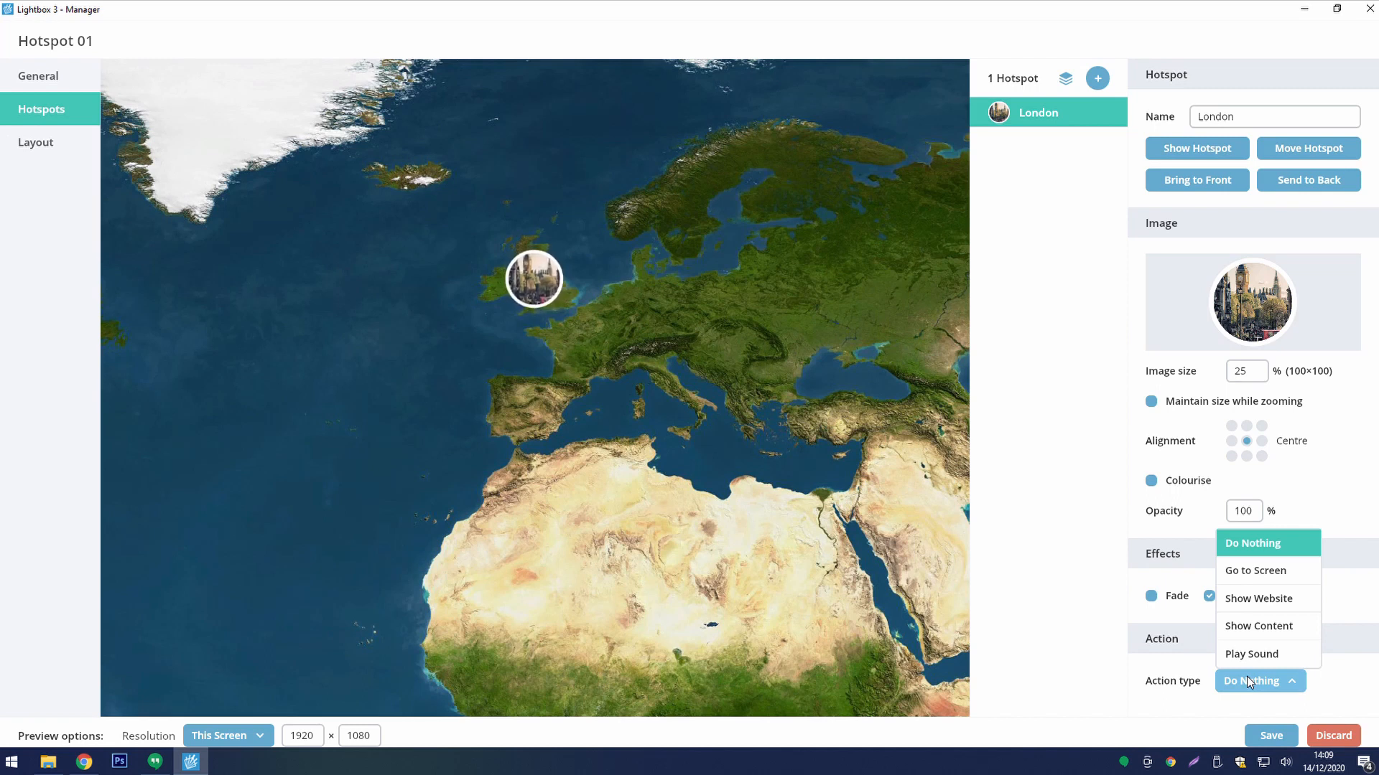
pyautogui.click(1268, 572)
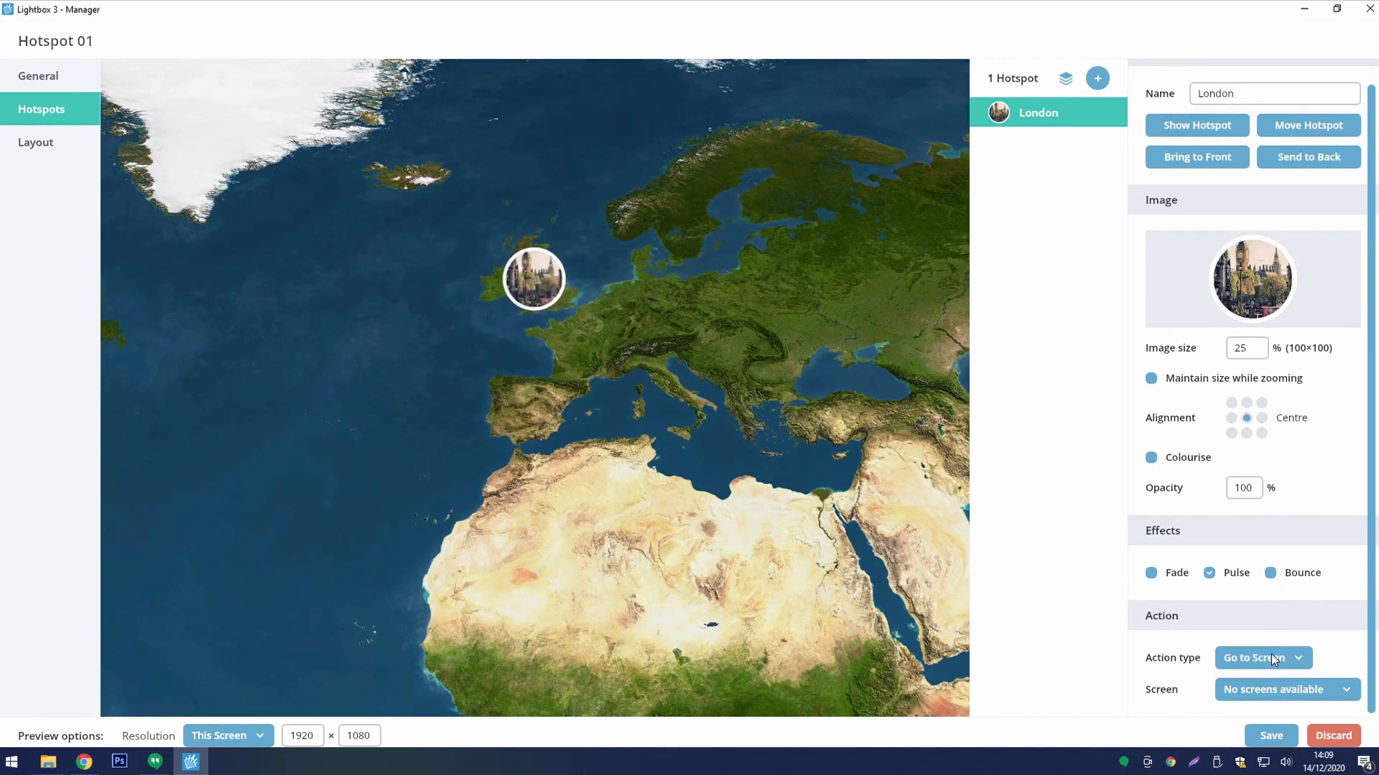
pyautogui.click(1271, 658)
pyautogui.click(1270, 573)
pyautogui.scroll(-1, 1280, 619)
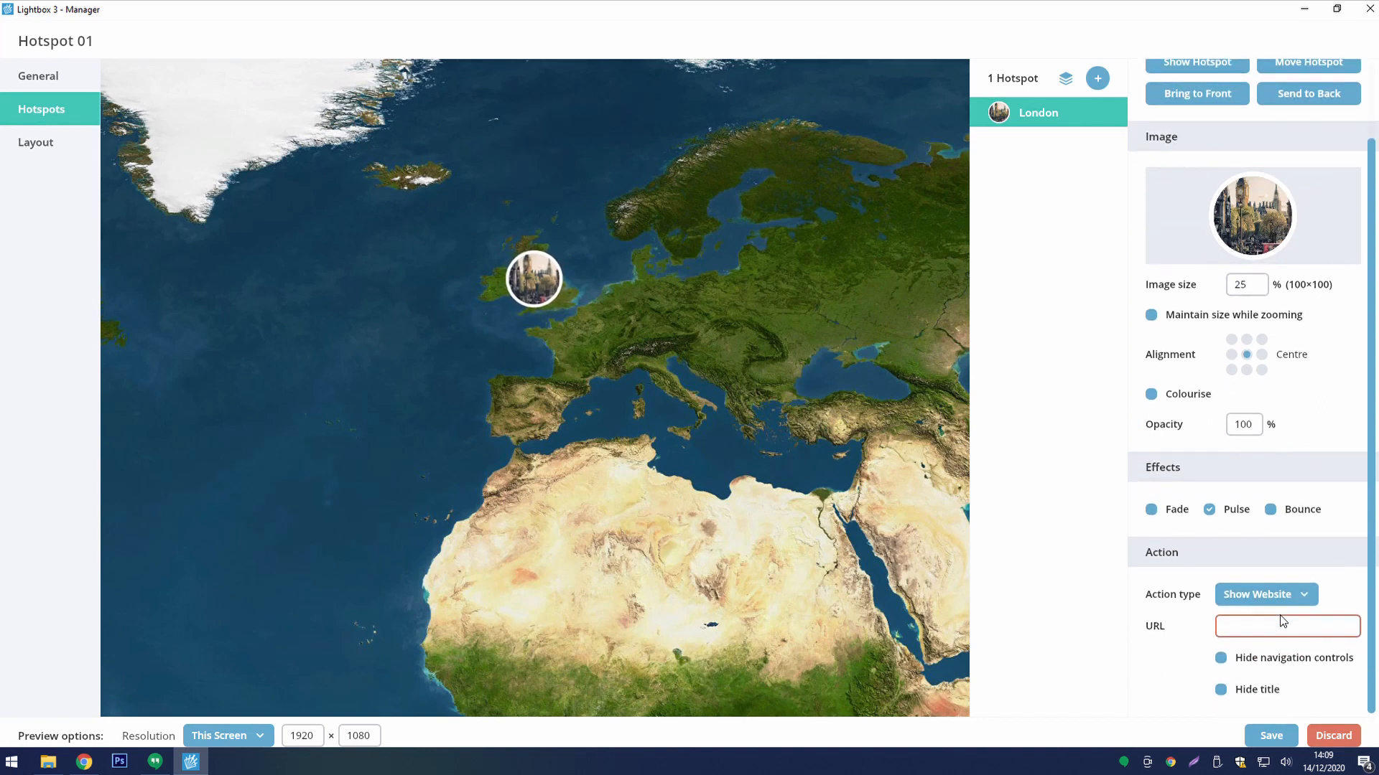
# - Try the Play Sound action for the London hotspot, and set its action to Show Content with an Anchored pop-up
pyautogui.click(1281, 596)
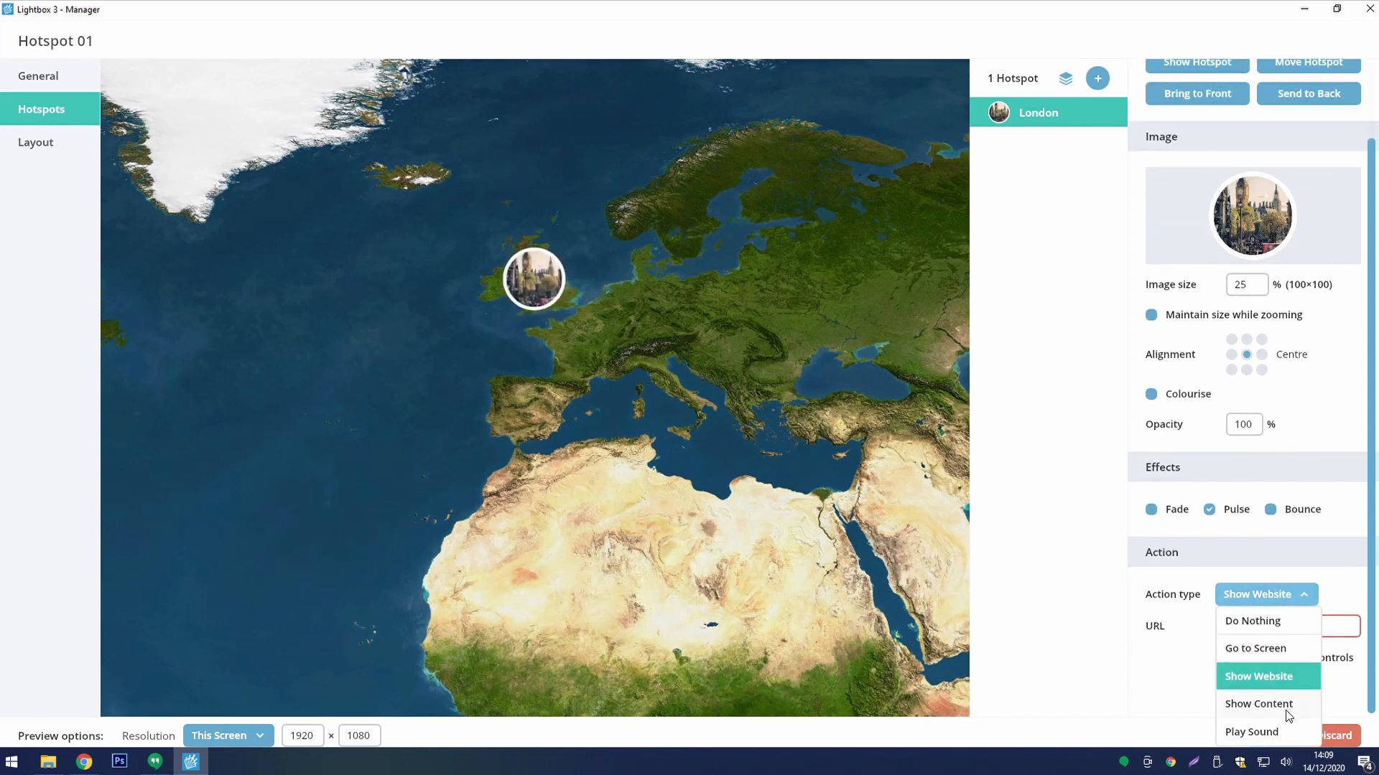
pyautogui.click(1251, 733)
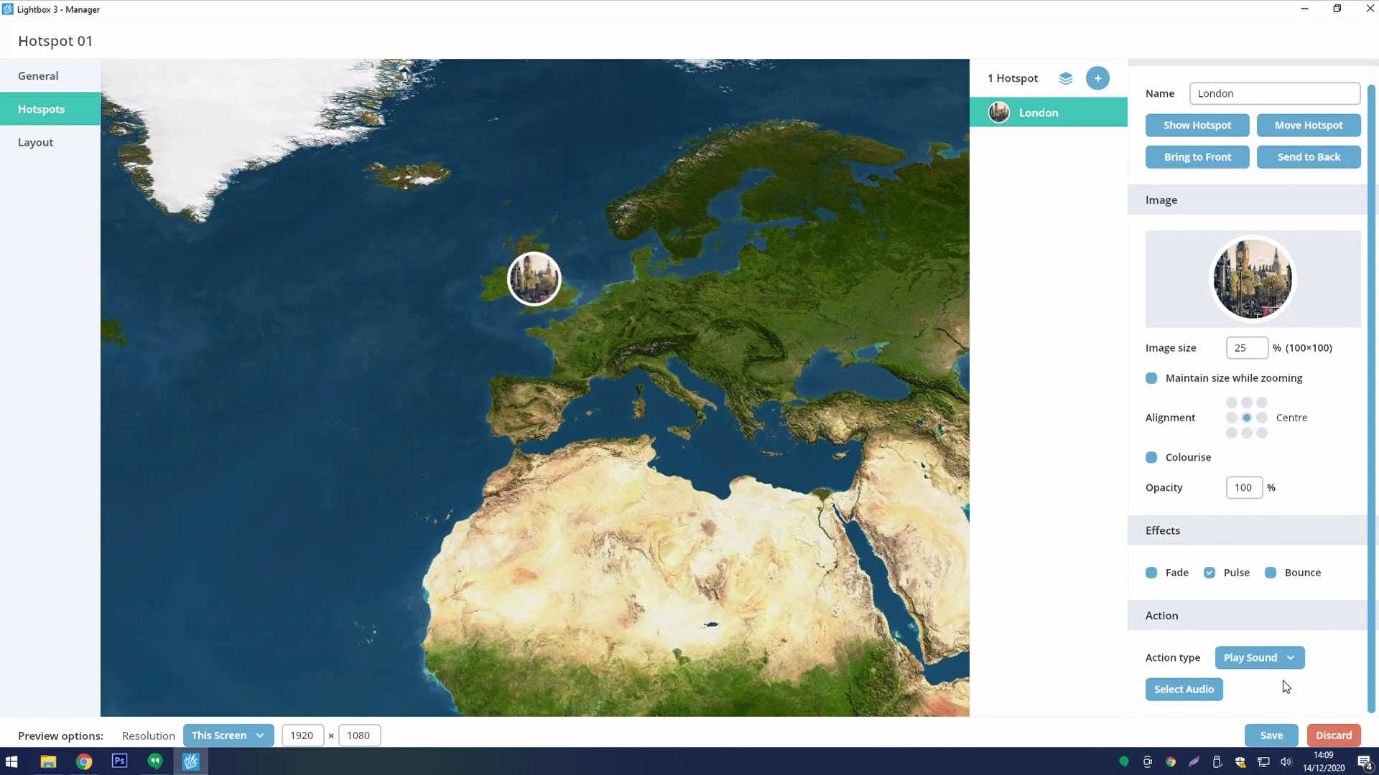
pyautogui.click(1288, 661)
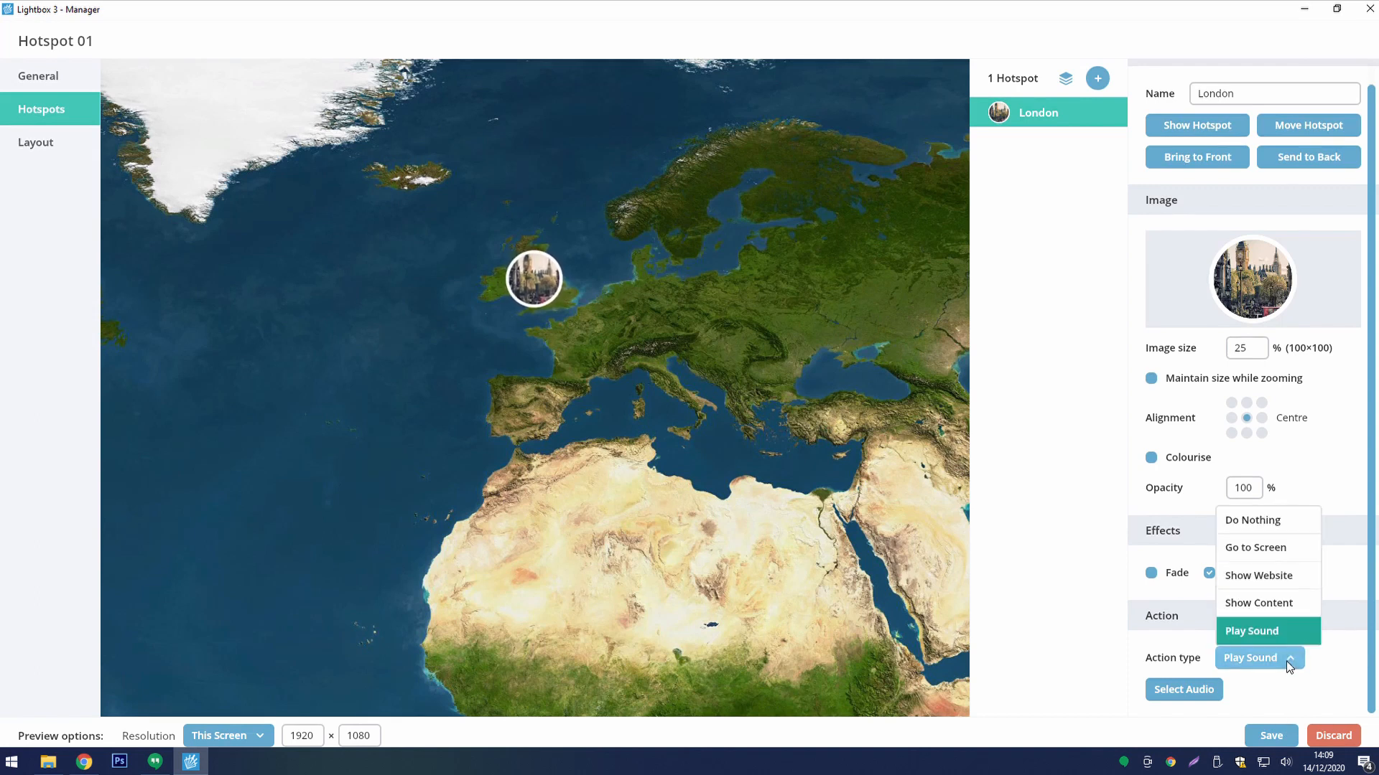
pyautogui.click(1286, 609)
pyautogui.scroll(-3, 1286, 611)
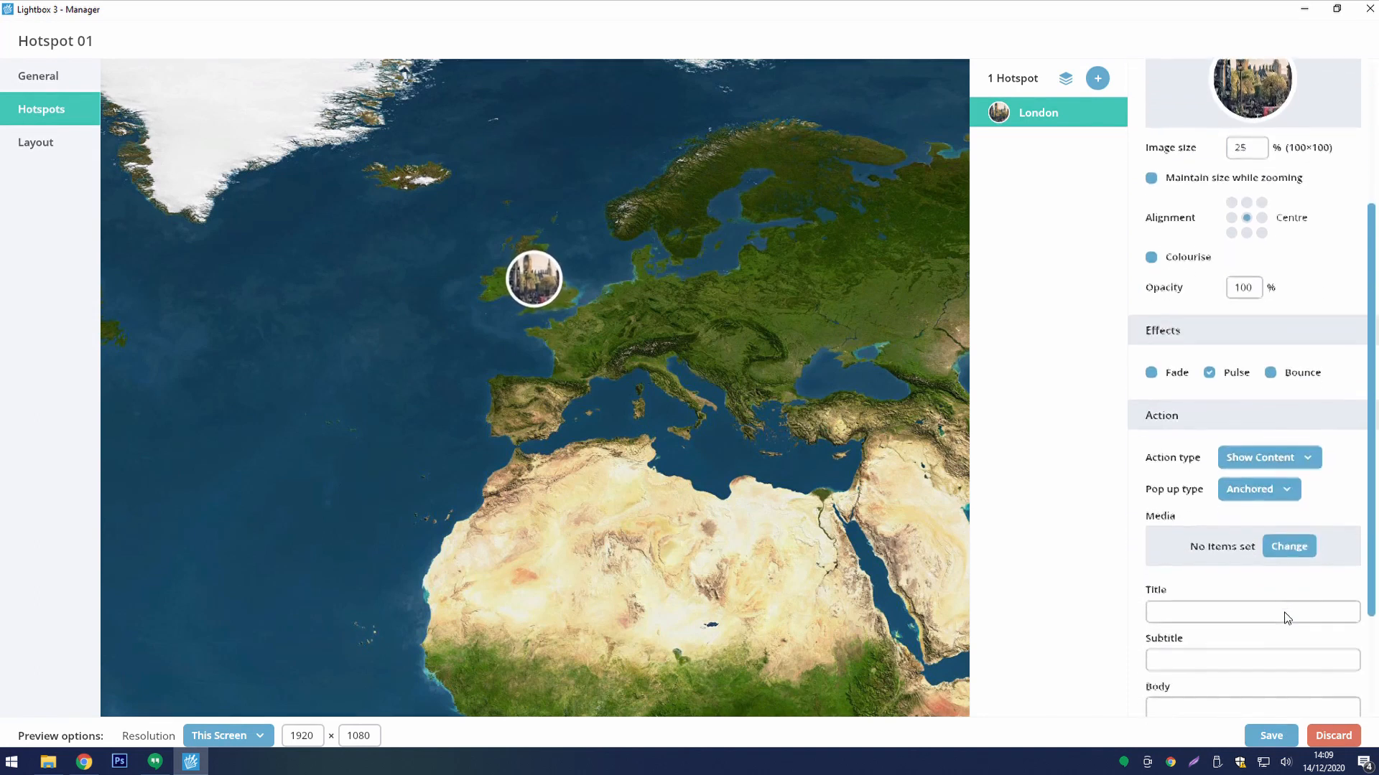
pyautogui.scroll(-2, 1286, 618)
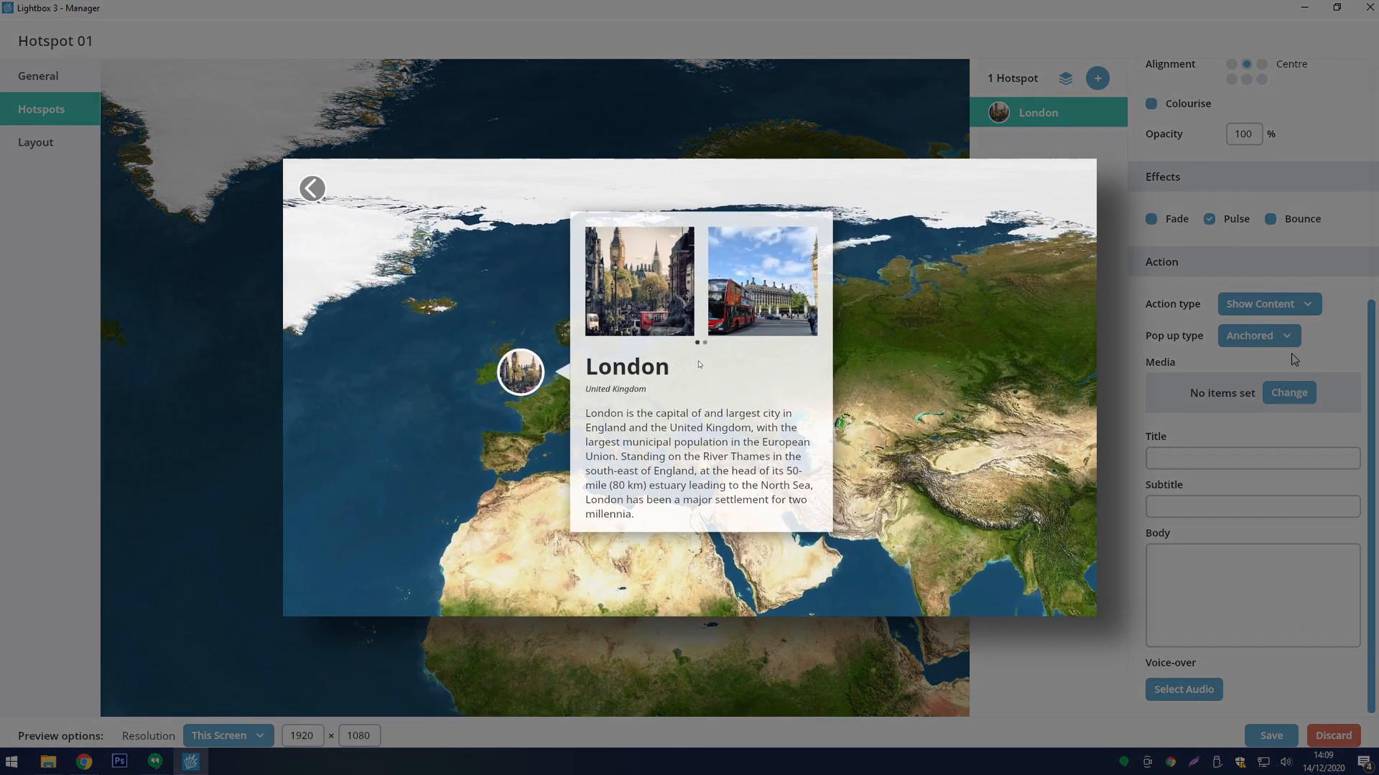
pyautogui.click(1294, 346)
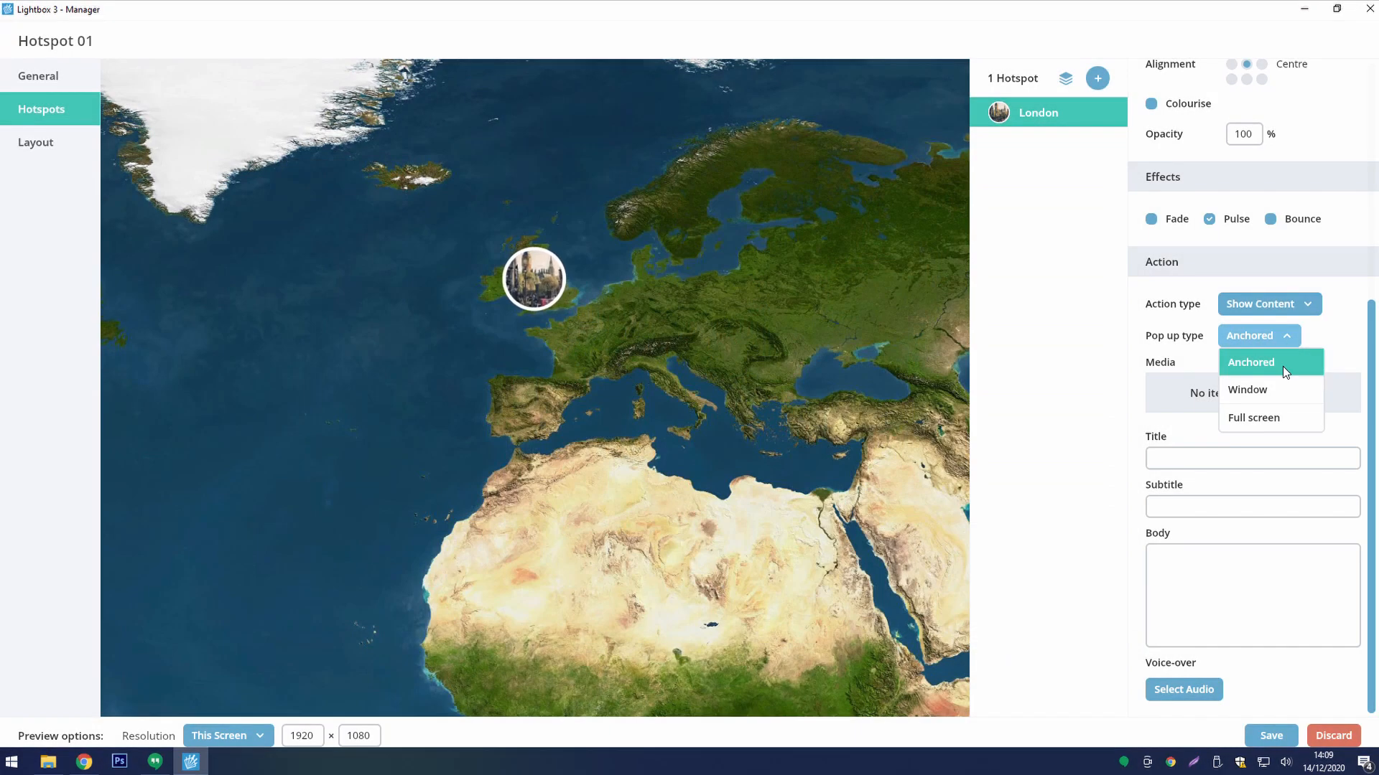
pyautogui.click(1278, 368)
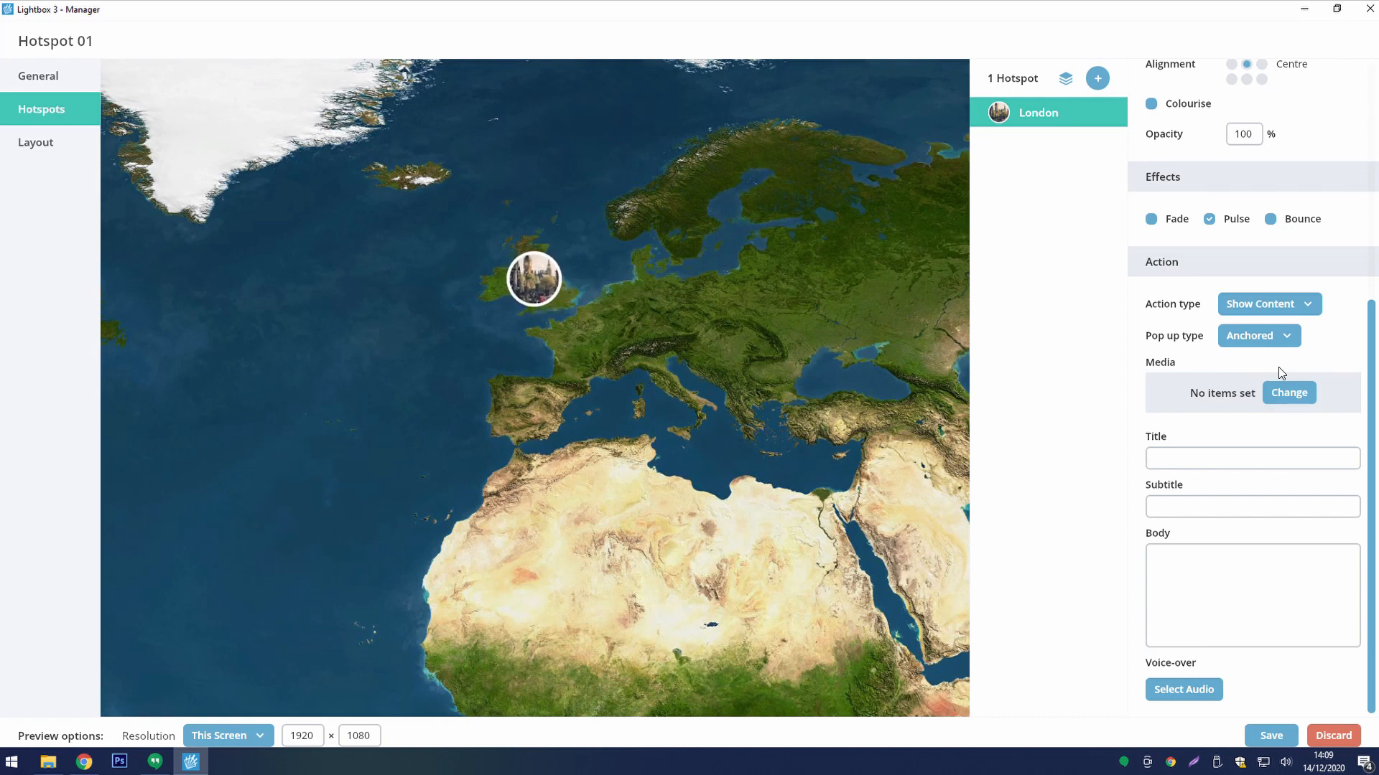
# - Add the library items 000235, 000236, 000237 and 000238 as media for the London hotspot's content
pyautogui.click(1280, 391)
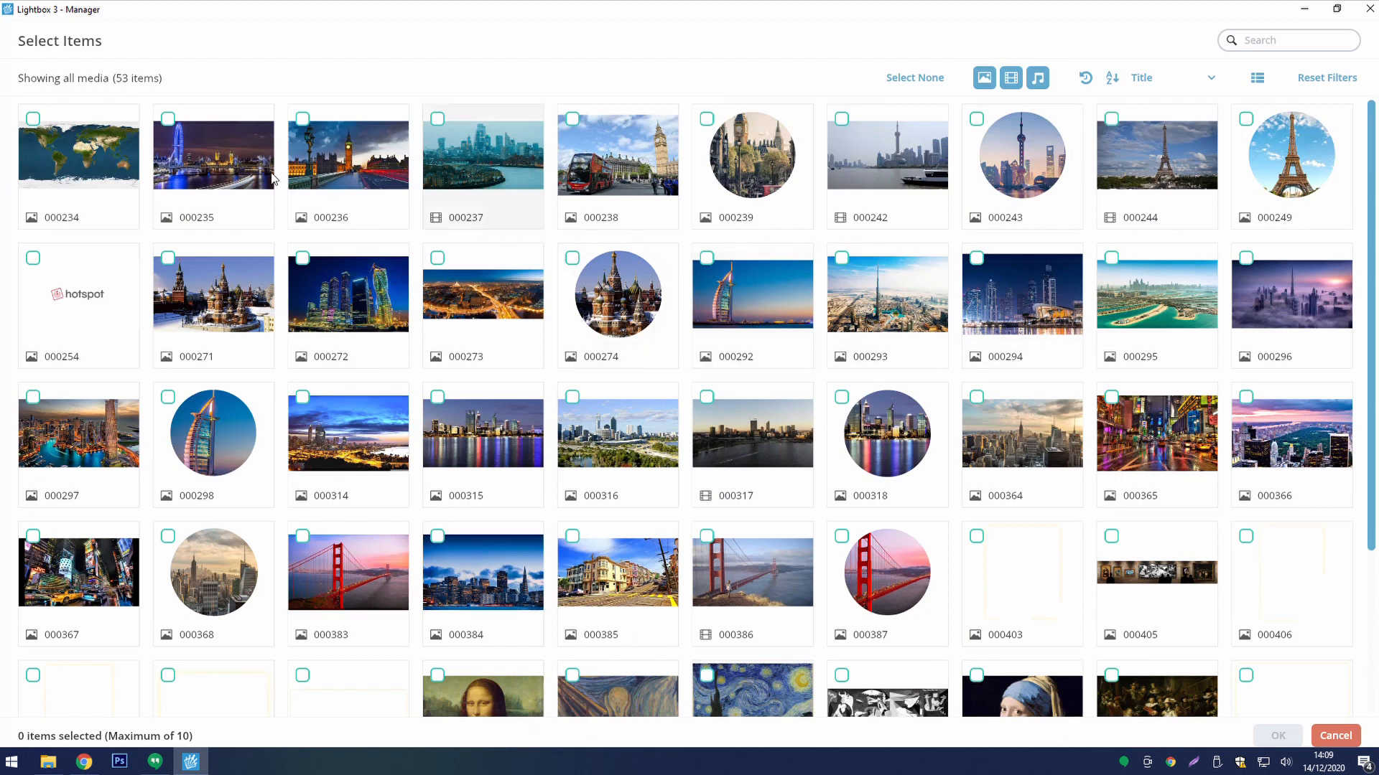
pyautogui.click(213, 173)
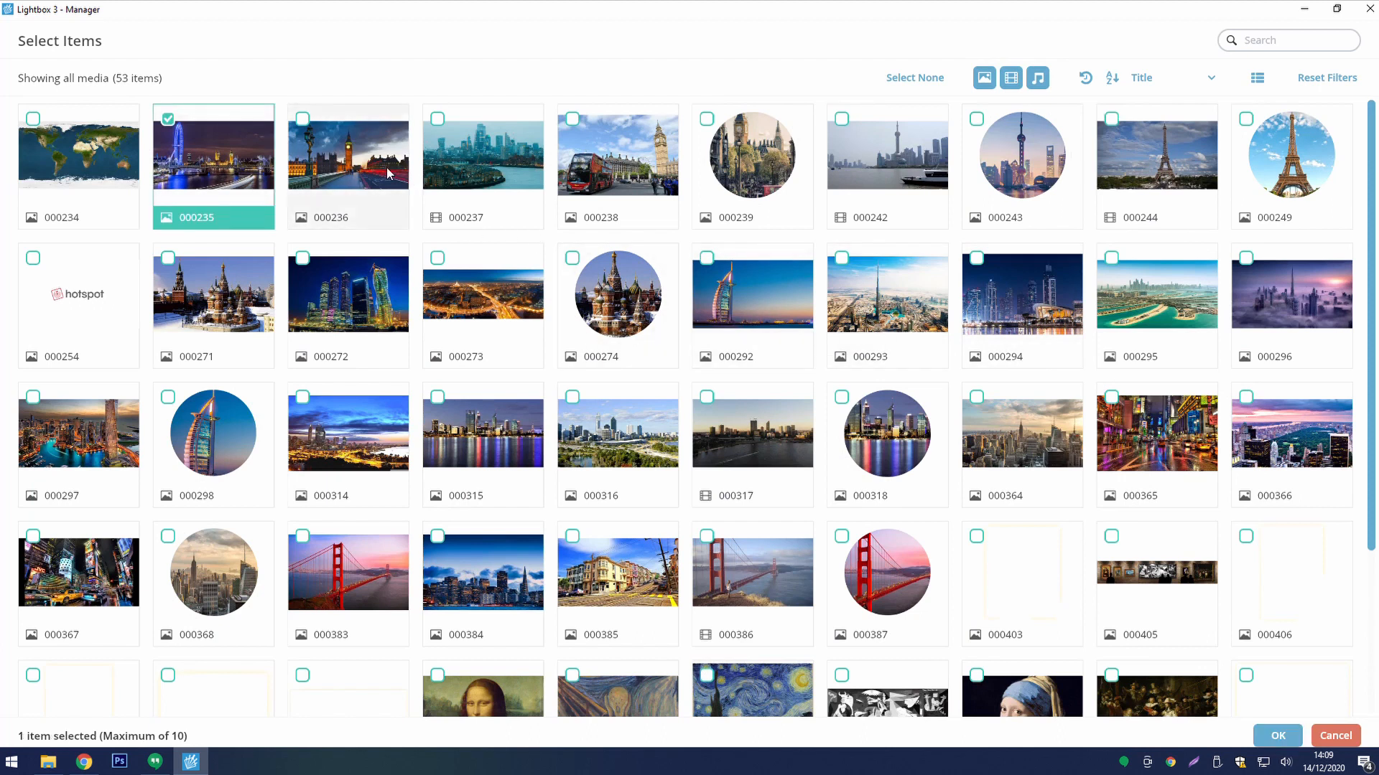
pyautogui.click(388, 173)
pyautogui.click(455, 171)
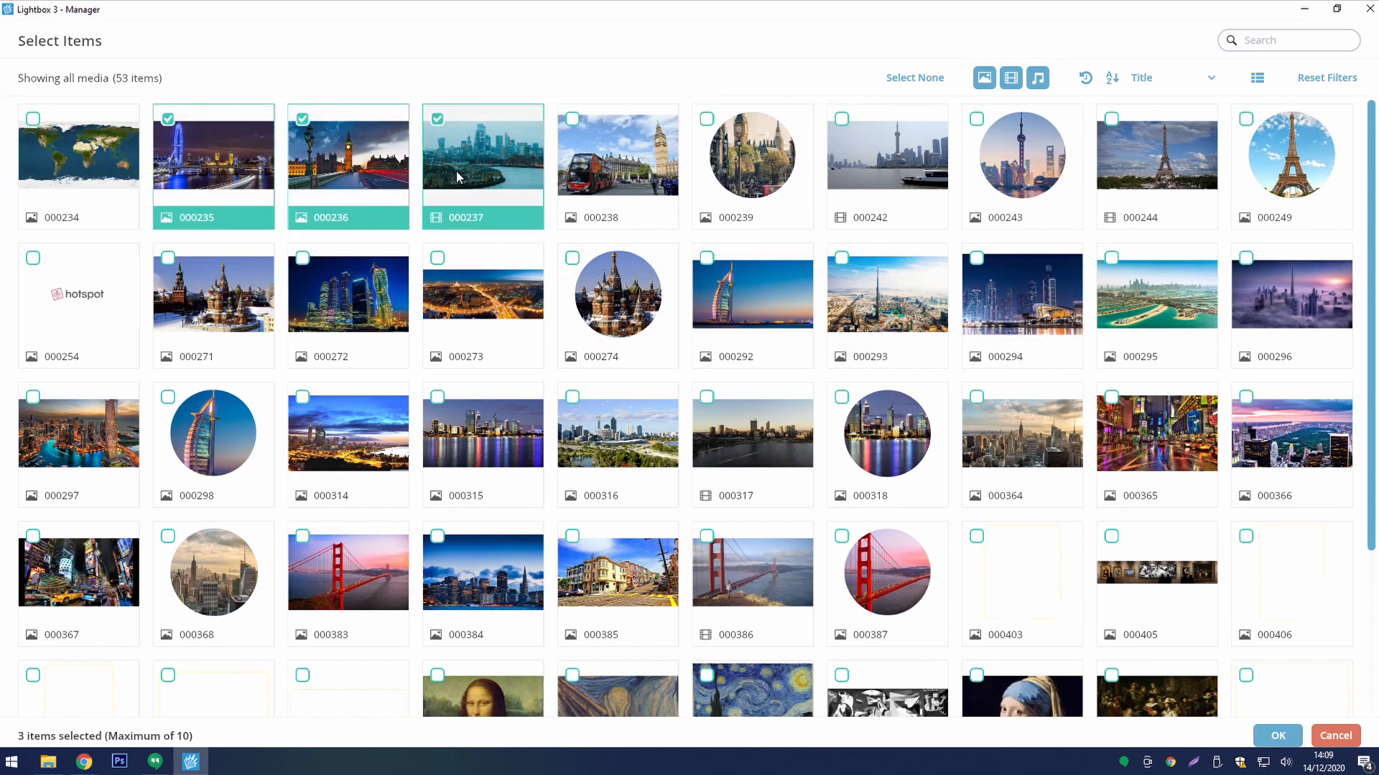
pyautogui.click(581, 172)
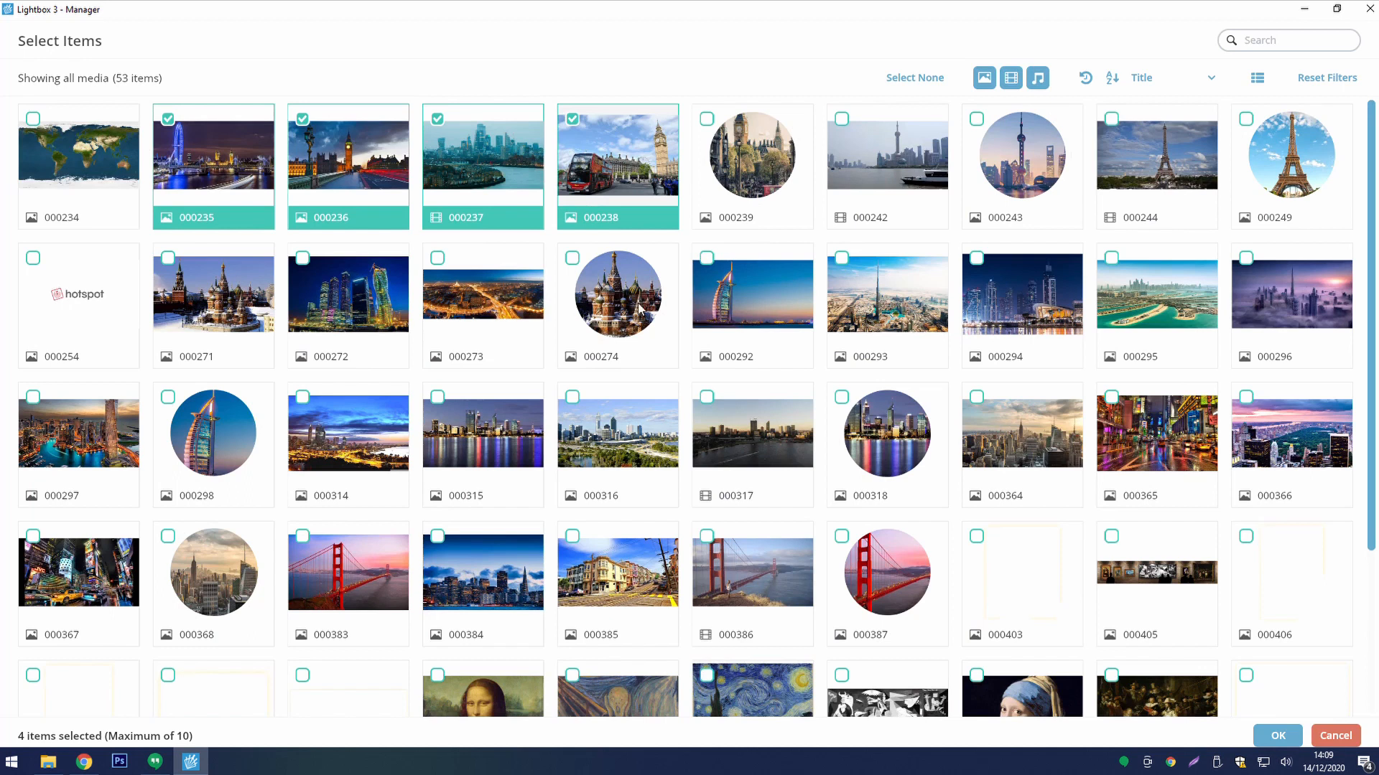
pyautogui.click(1275, 736)
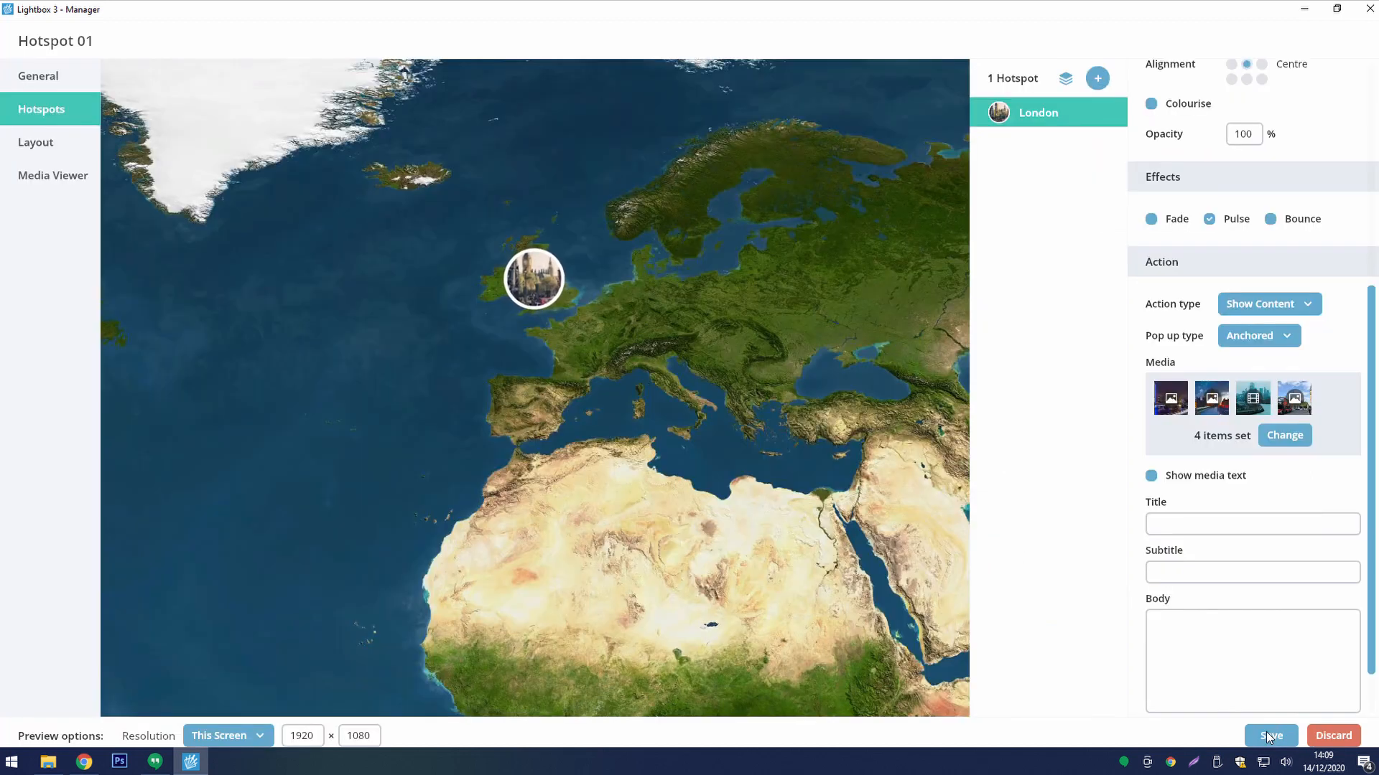
# - Title the London hotspot's content London and paste the copied description of the city as its body text
pyautogui.click(1200, 531)
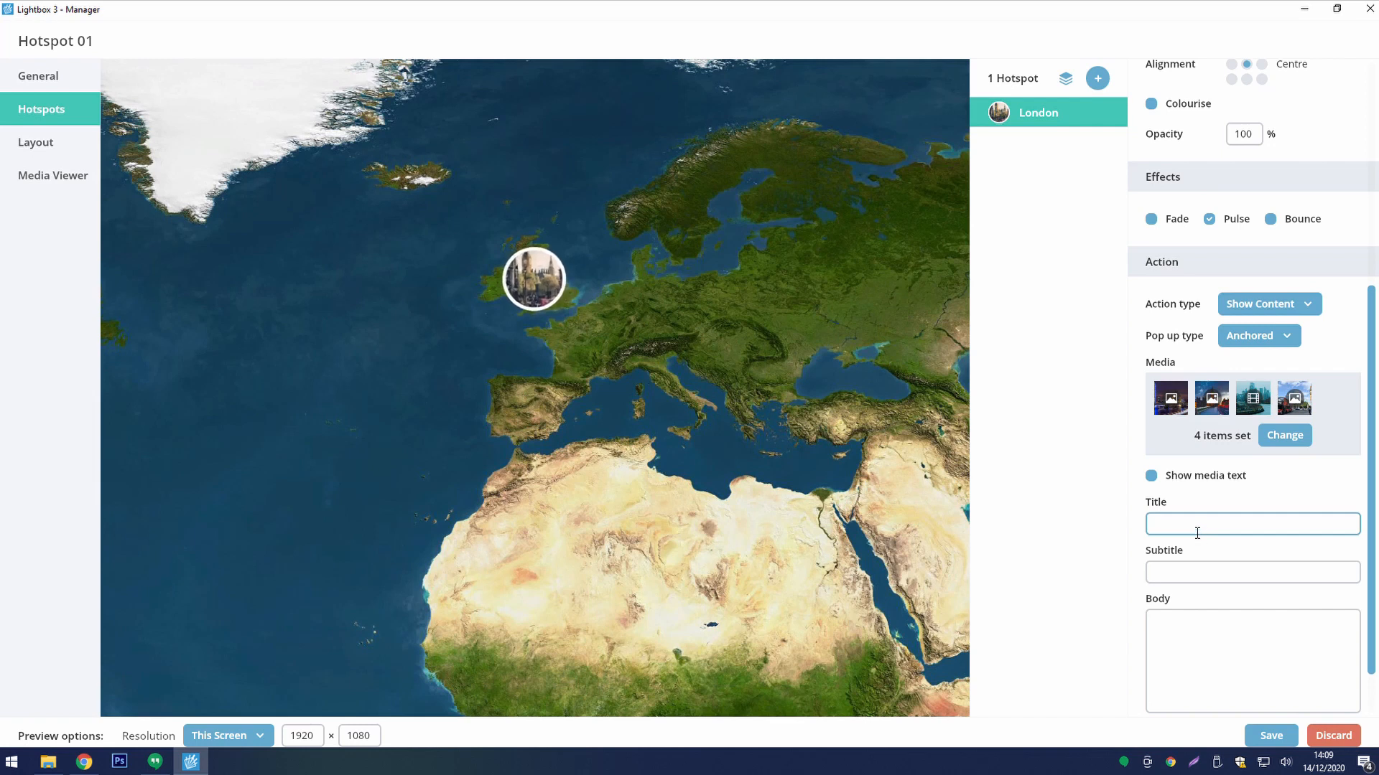
pyautogui.write('London')
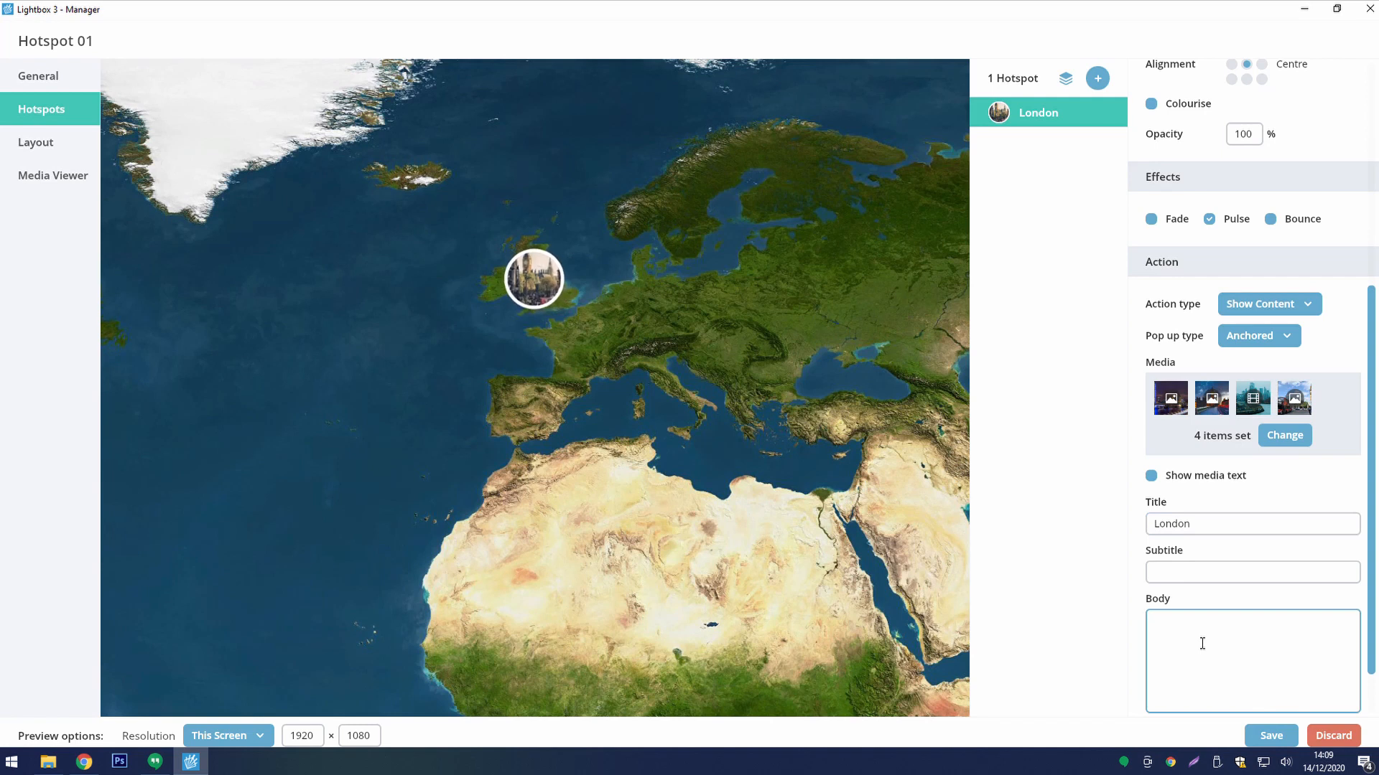
pyautogui.hotkey('ctrl', 'v')
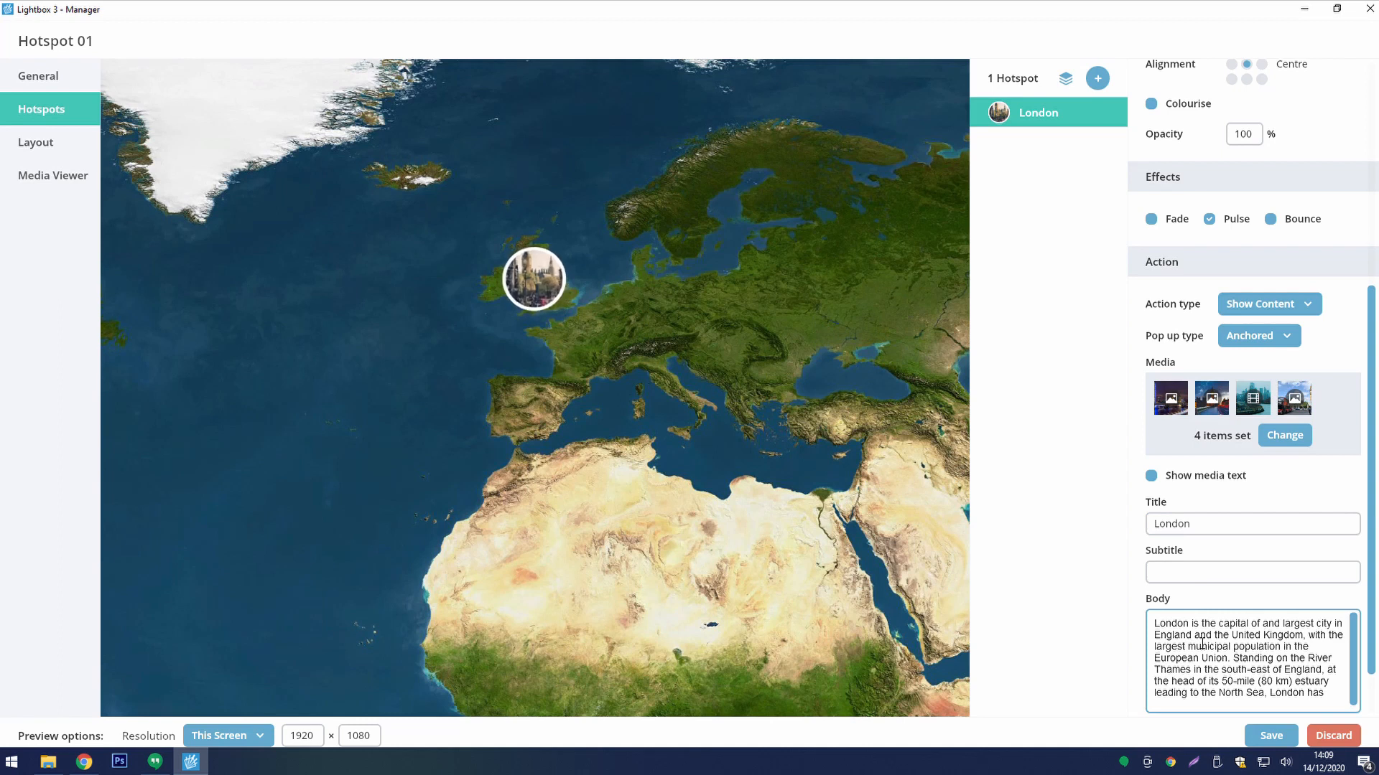
pyautogui.scroll(-3, 1203, 644)
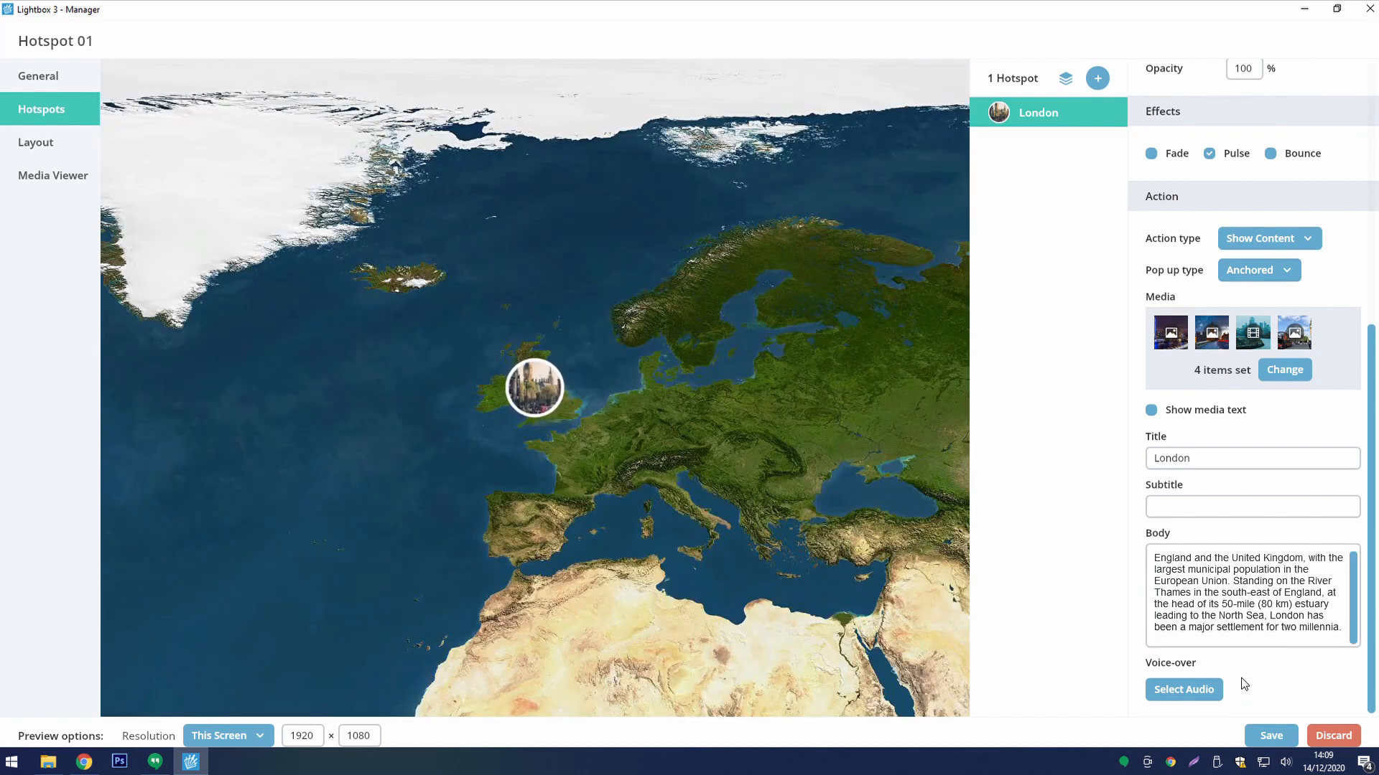
# - Add a second hotspot named Moscow and move it from the United Kingdom to western Russia on the map
pyautogui.click(1098, 78)
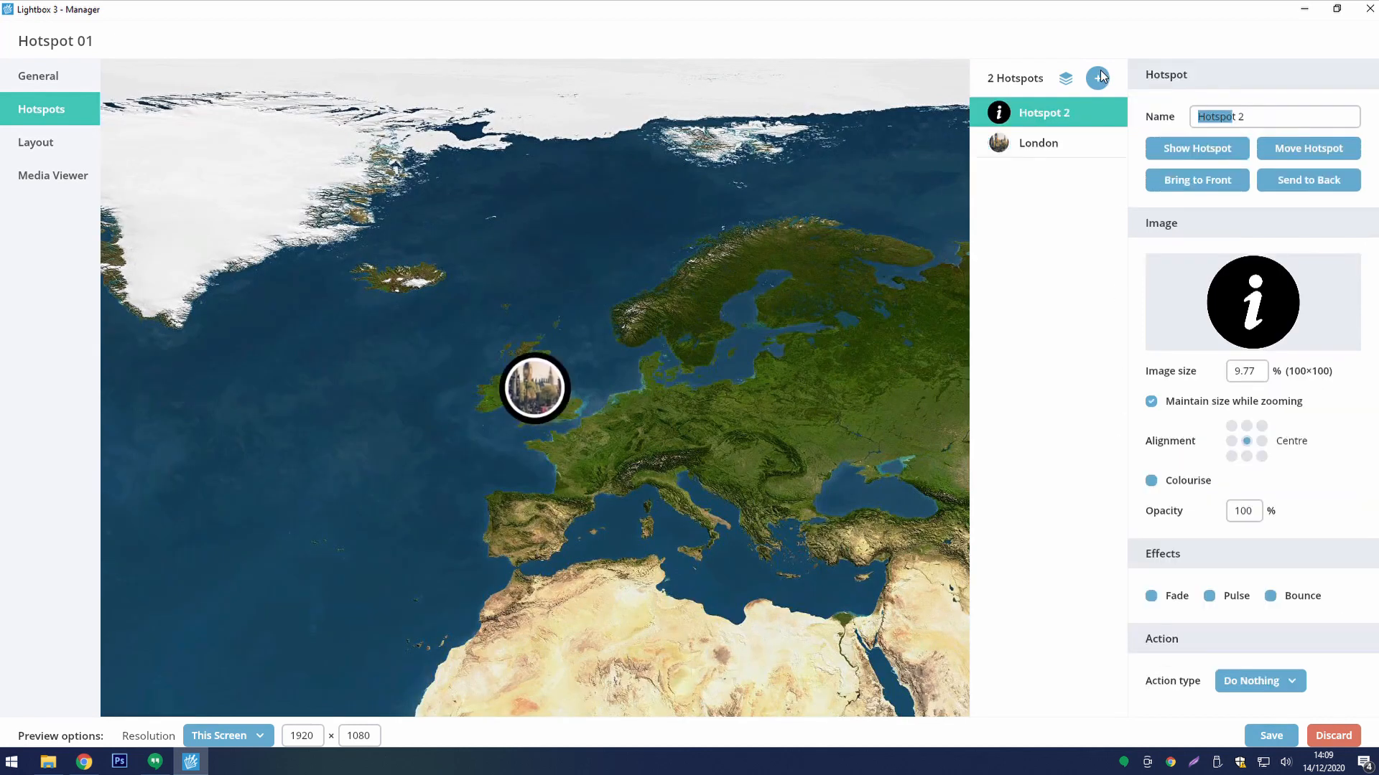
pyautogui.click(1282, 127)
pyautogui.moveTo(1282, 127); pyautogui.dragTo(1169, 127)
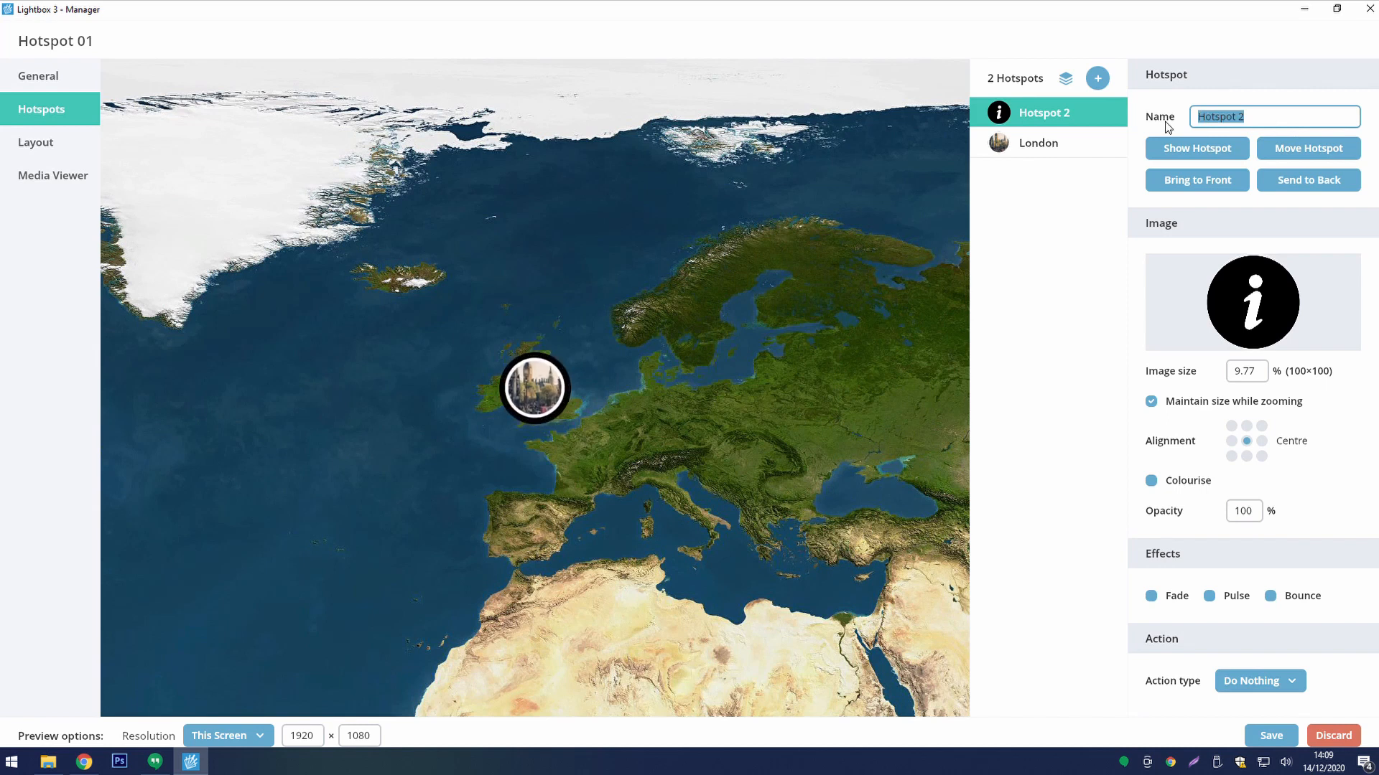
pyautogui.write('Moscow')
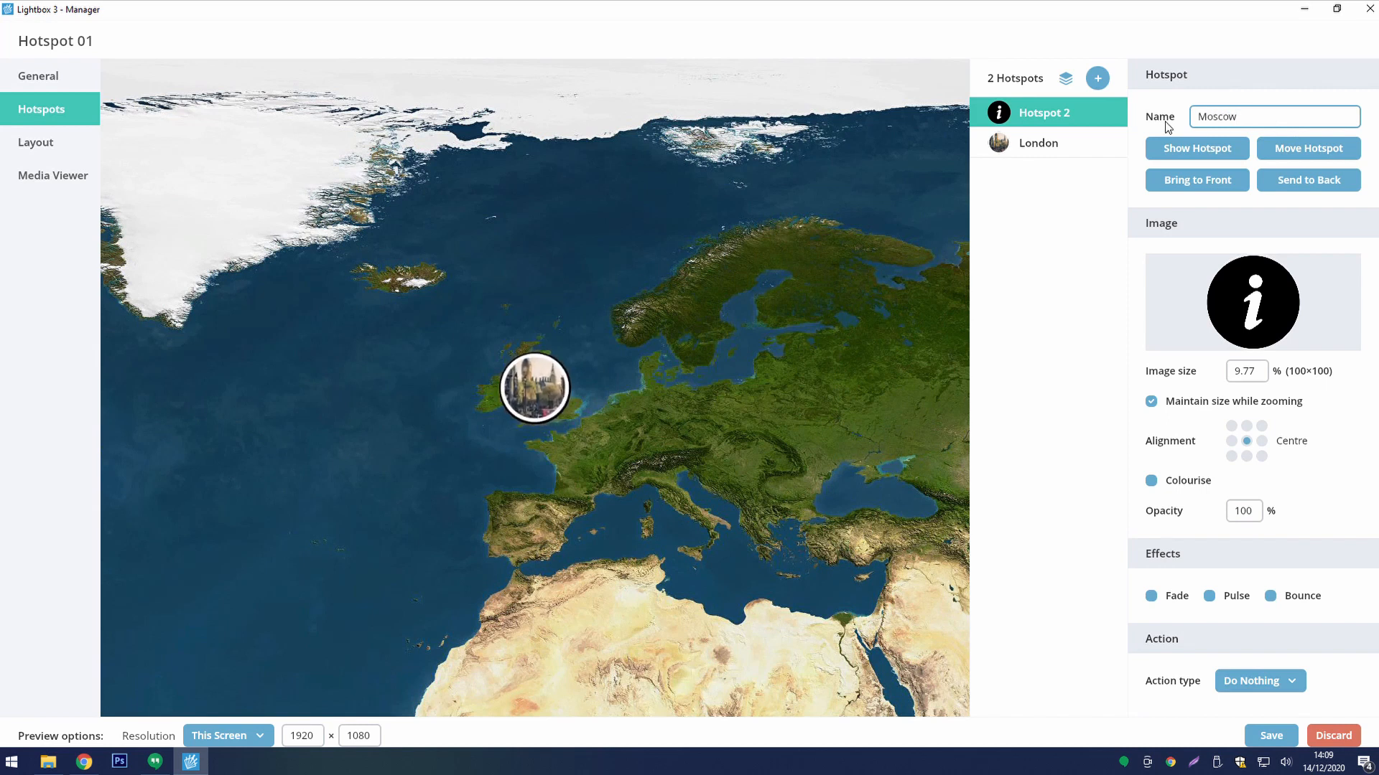
pyautogui.click(1275, 153)
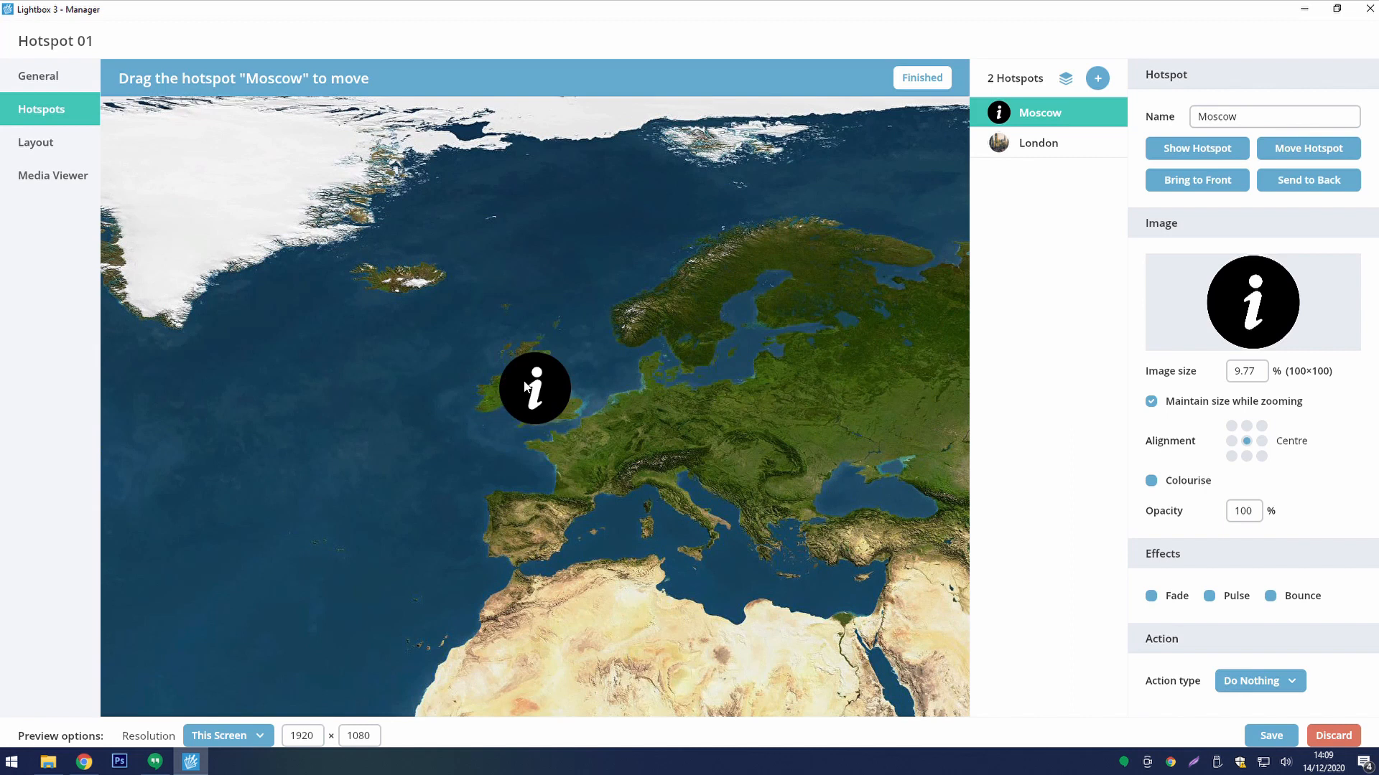
pyautogui.moveTo(525, 385); pyautogui.dragTo(884, 377)
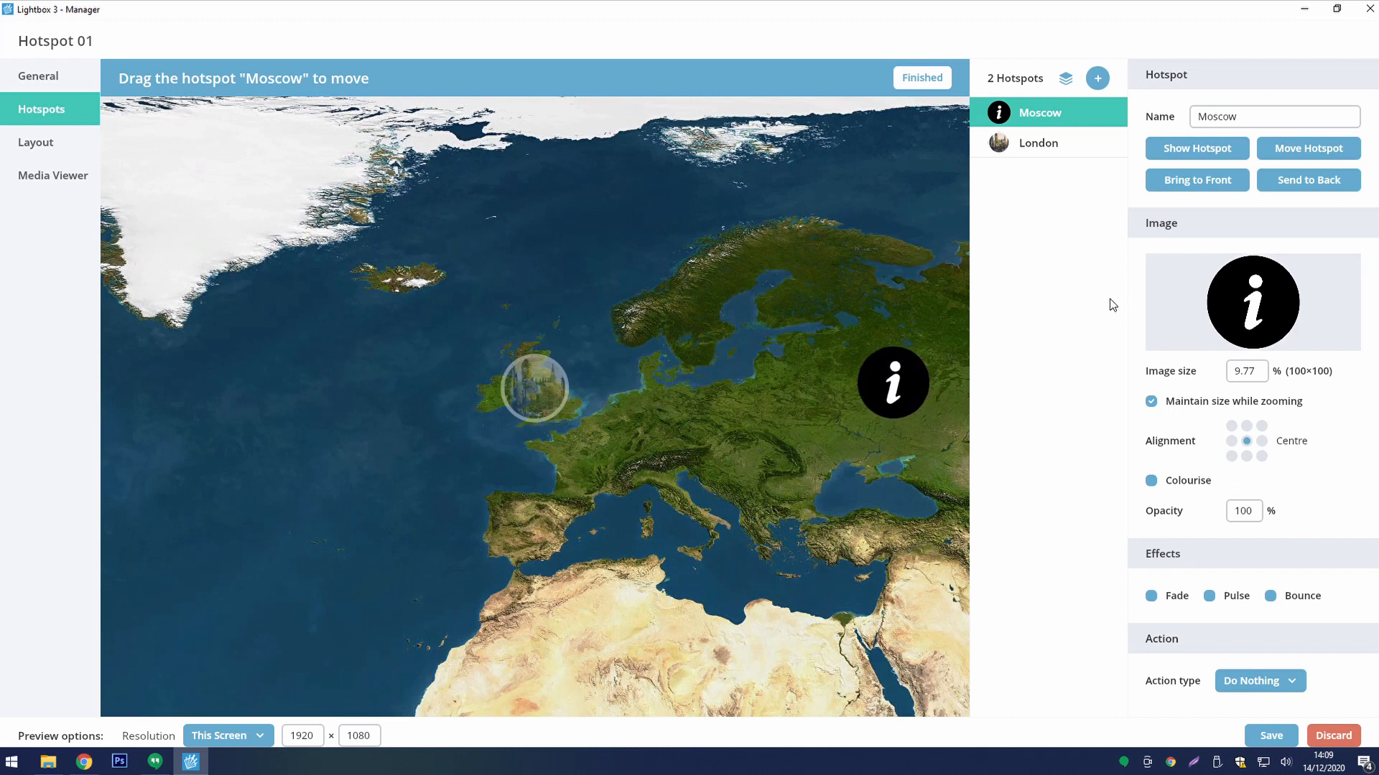
# - Turn off size maintenance while zooming for the Moscow hotspot and set its image size to 8.11%
pyautogui.click(1235, 374)
pyautogui.moveTo(1153, 404); pyautogui.dragTo(1160, 404)
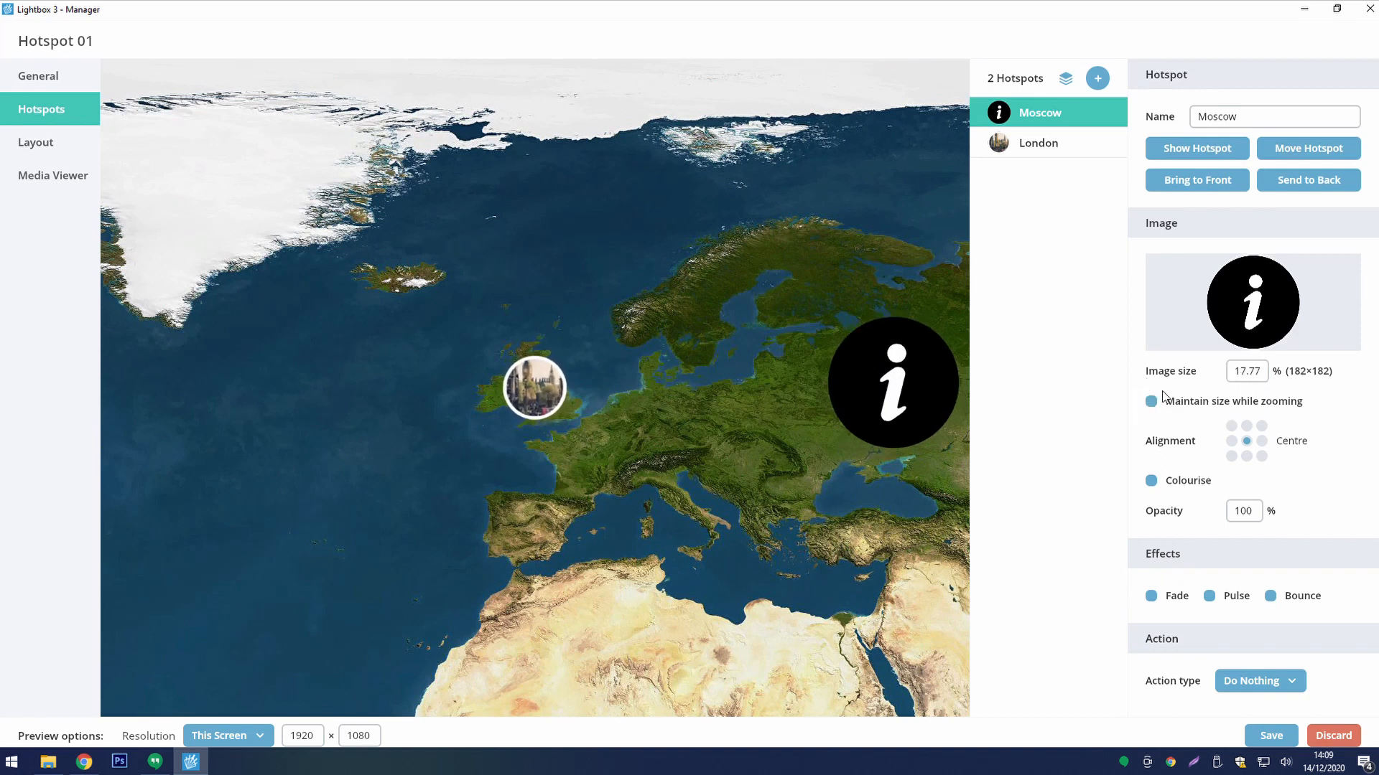
pyautogui.click(1246, 371)
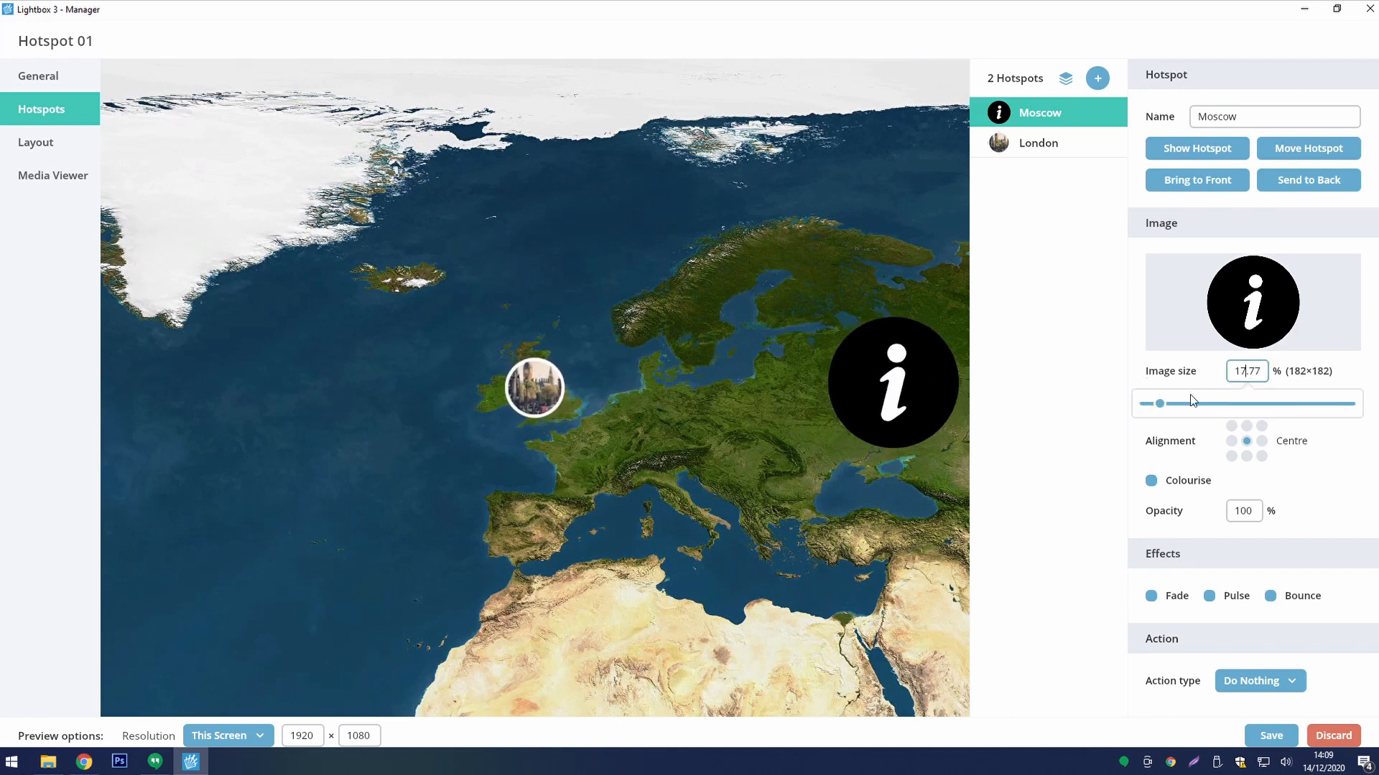
pyautogui.moveTo(1159, 406); pyautogui.dragTo(1152, 413)
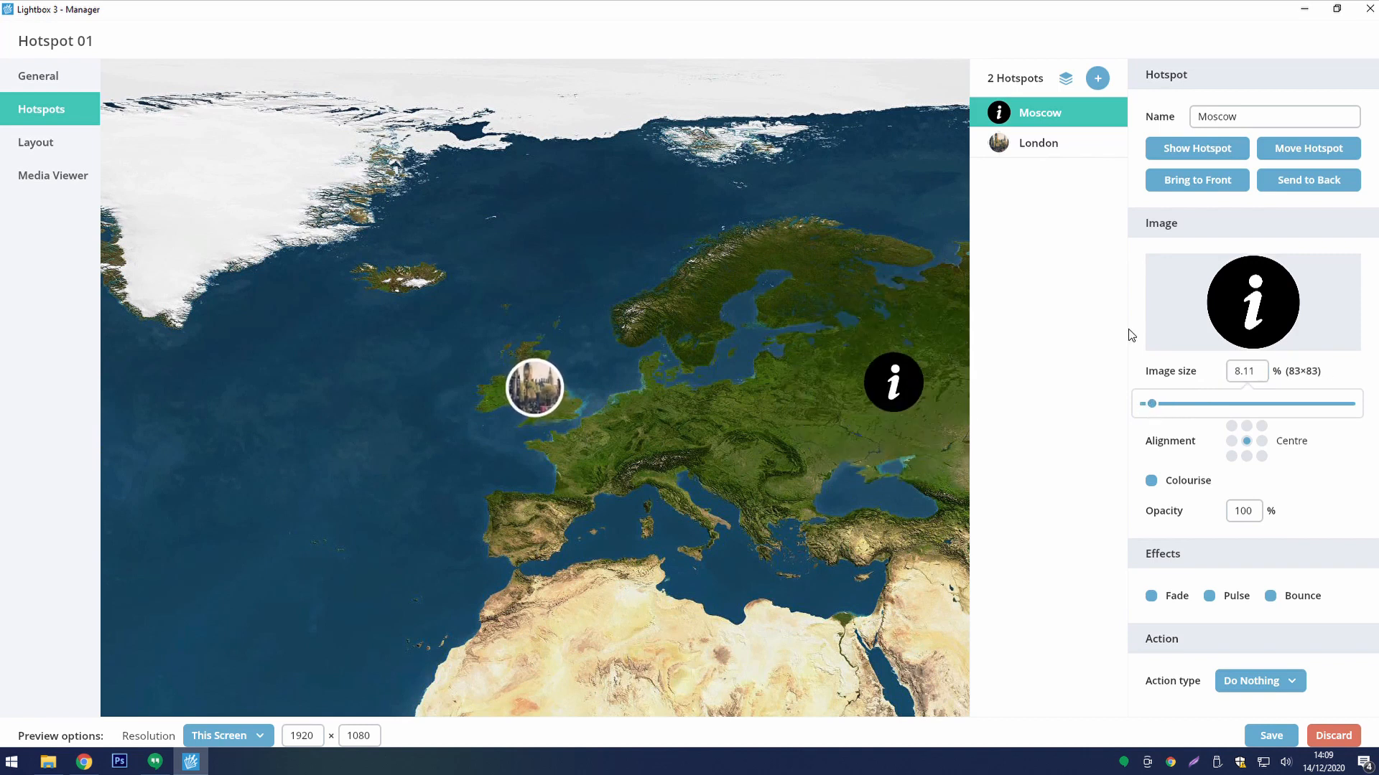
# - Replace the Moscow hotspot's icon with the round library image 000274 and enable the Pulse effect
pyautogui.click(1270, 311)
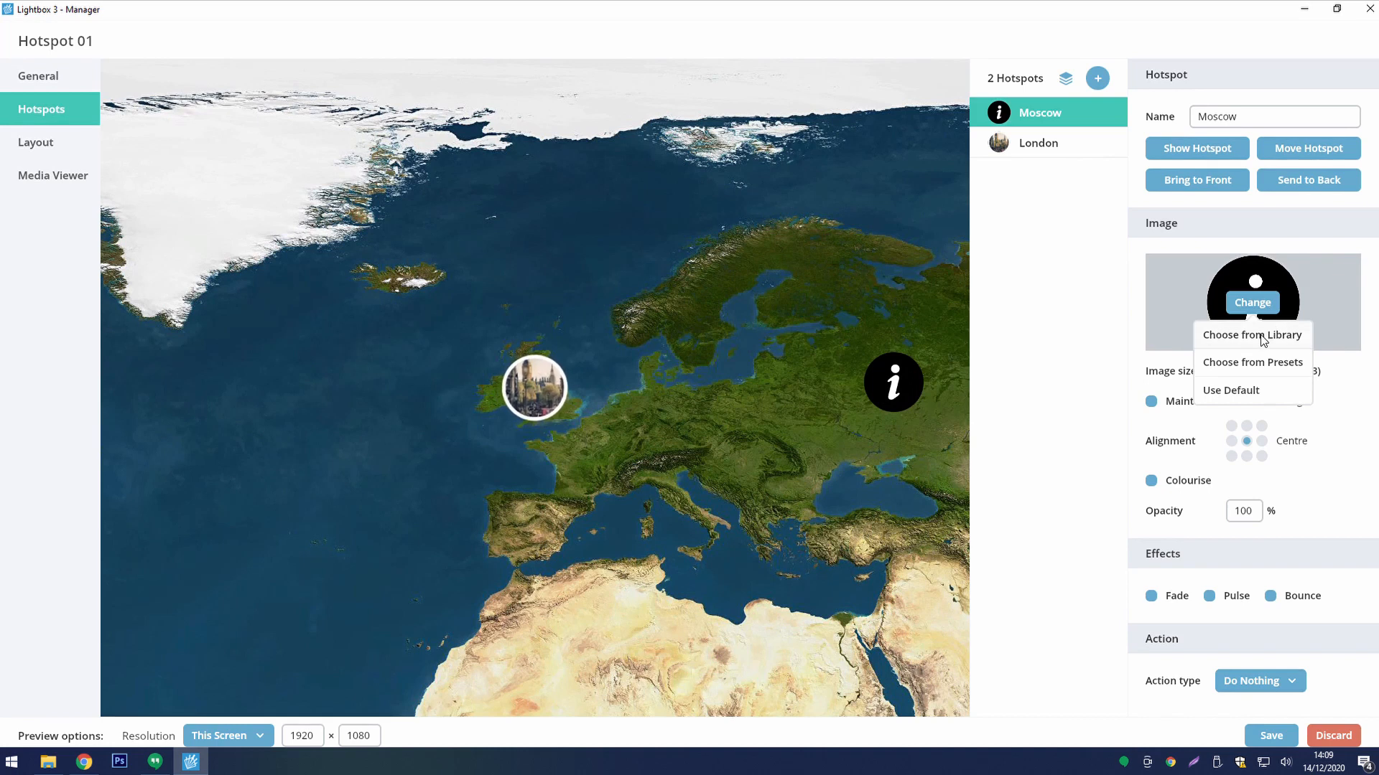
pyautogui.click(1263, 341)
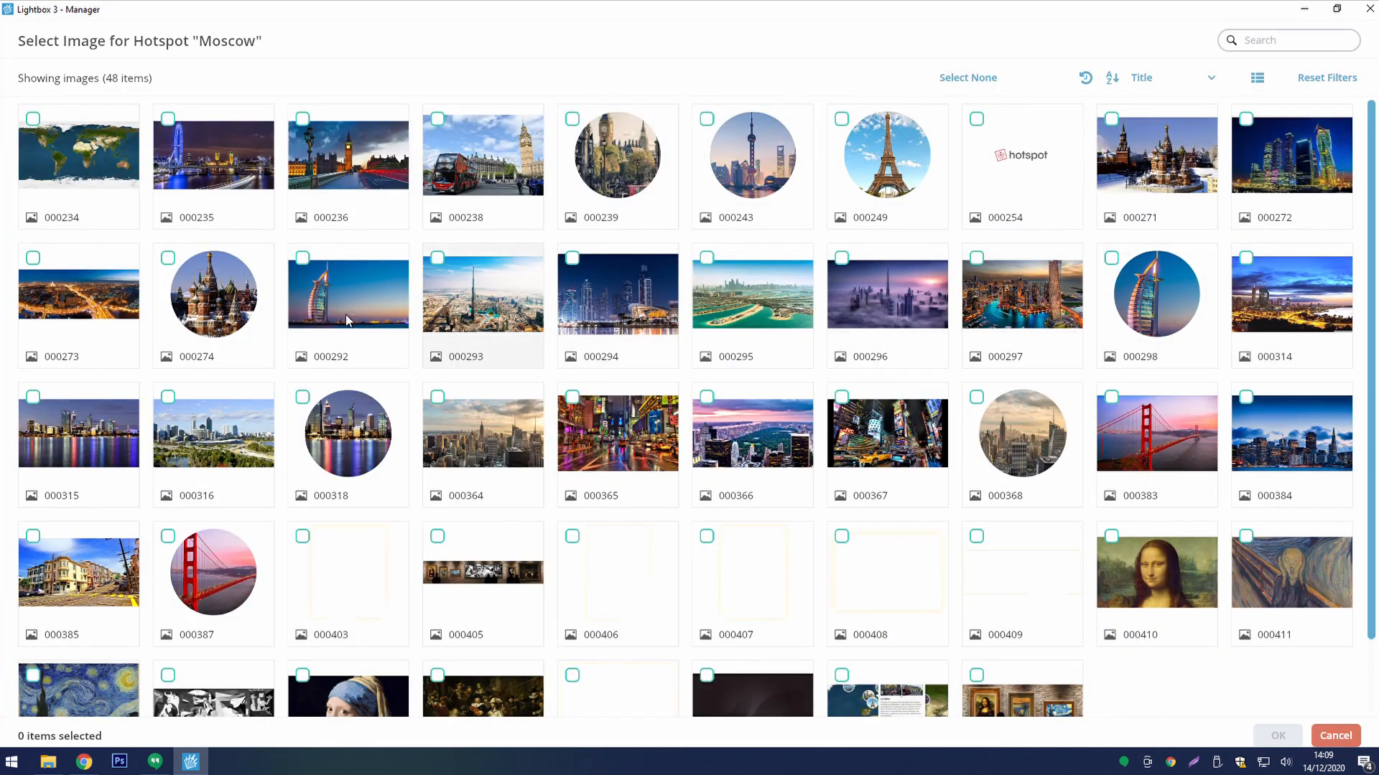
pyautogui.click(214, 302)
pyautogui.click(1272, 738)
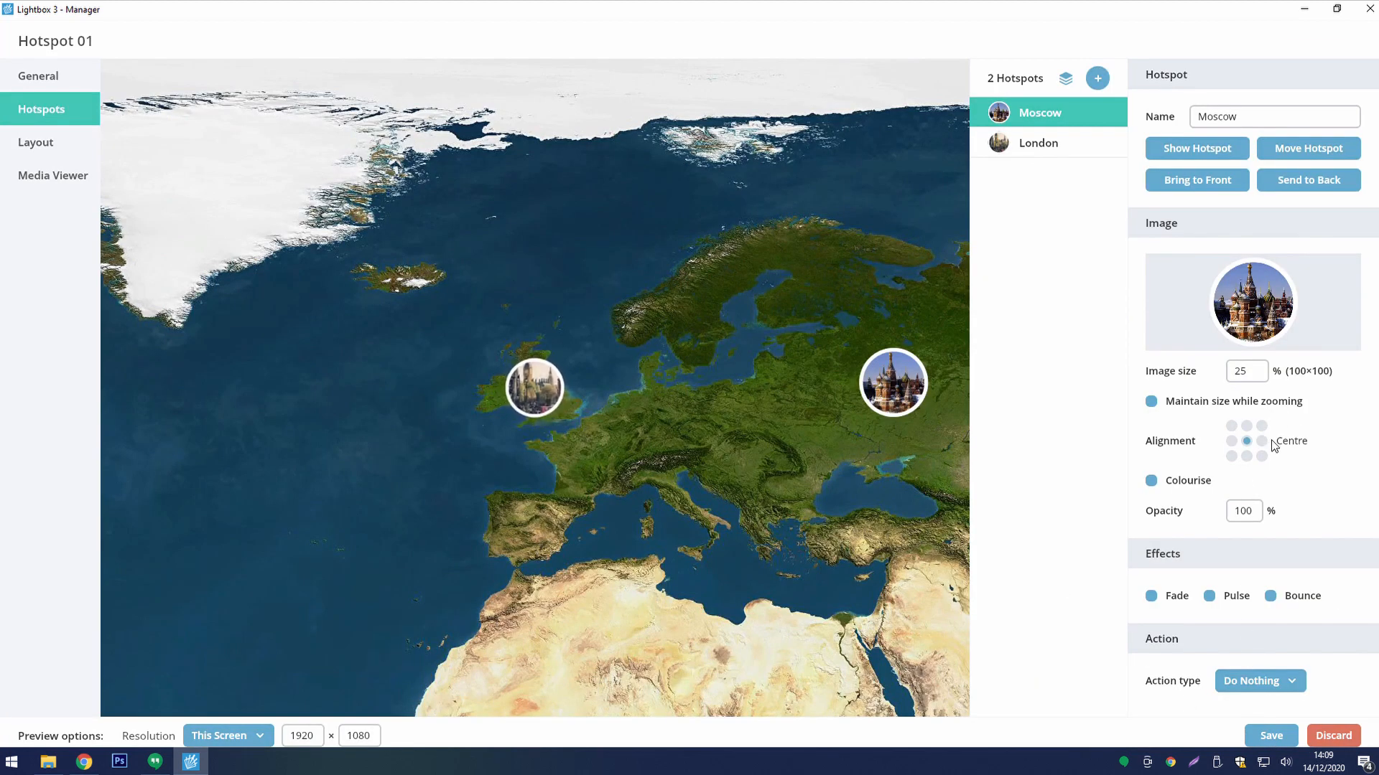
pyautogui.click(1228, 597)
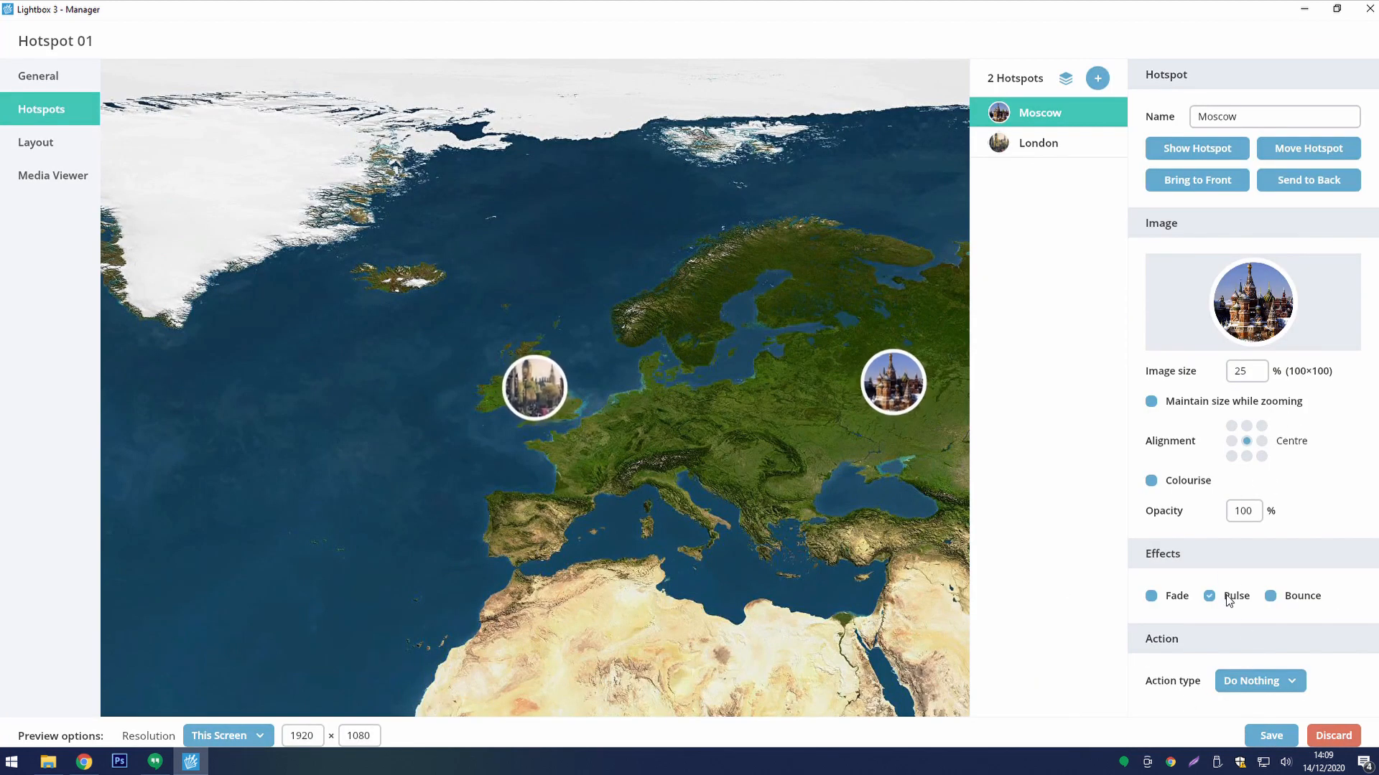
# - Set the Moscow hotspot's action to Show Content with the Window pop-up type
pyautogui.click(1290, 690)
pyautogui.click(1286, 635)
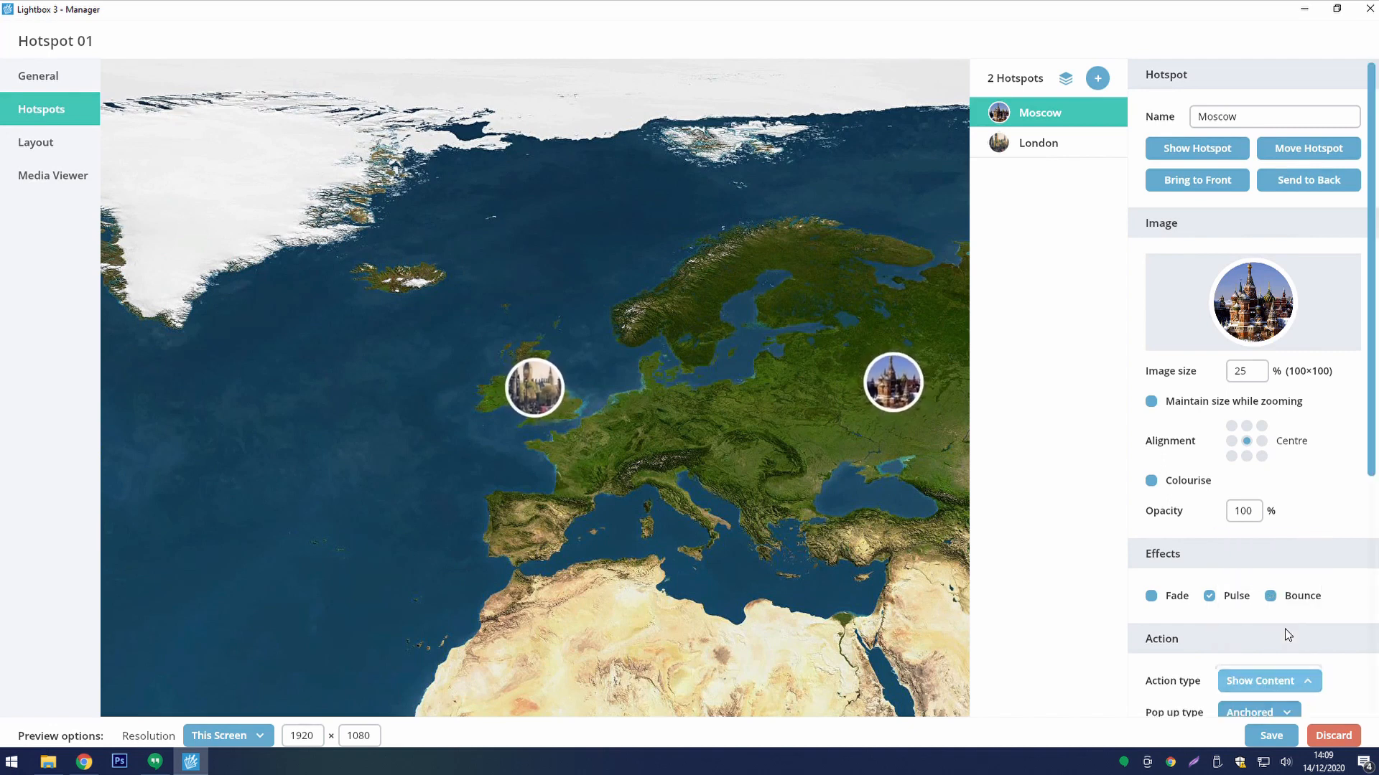
pyautogui.scroll(-4, 1291, 631)
pyautogui.scroll(-2, 1315, 593)
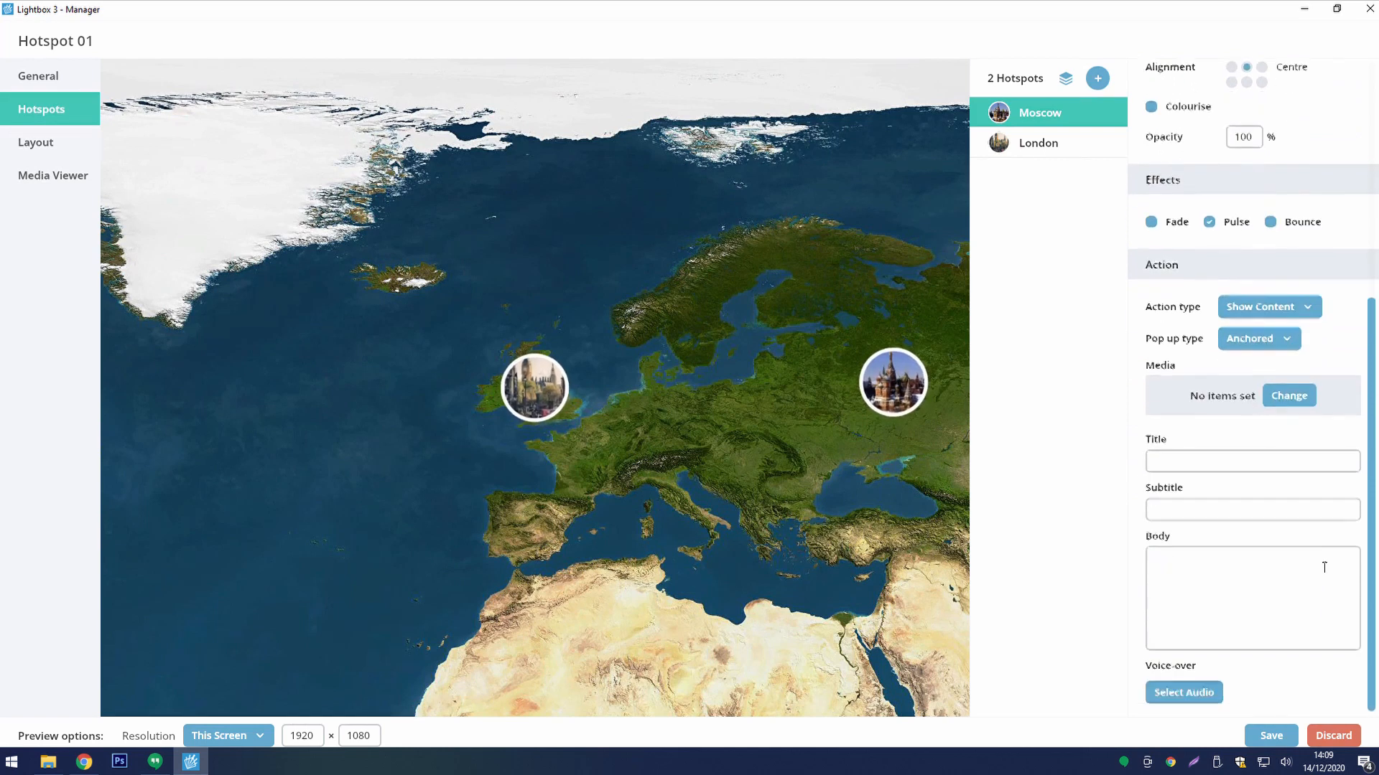
pyautogui.click(1282, 335)
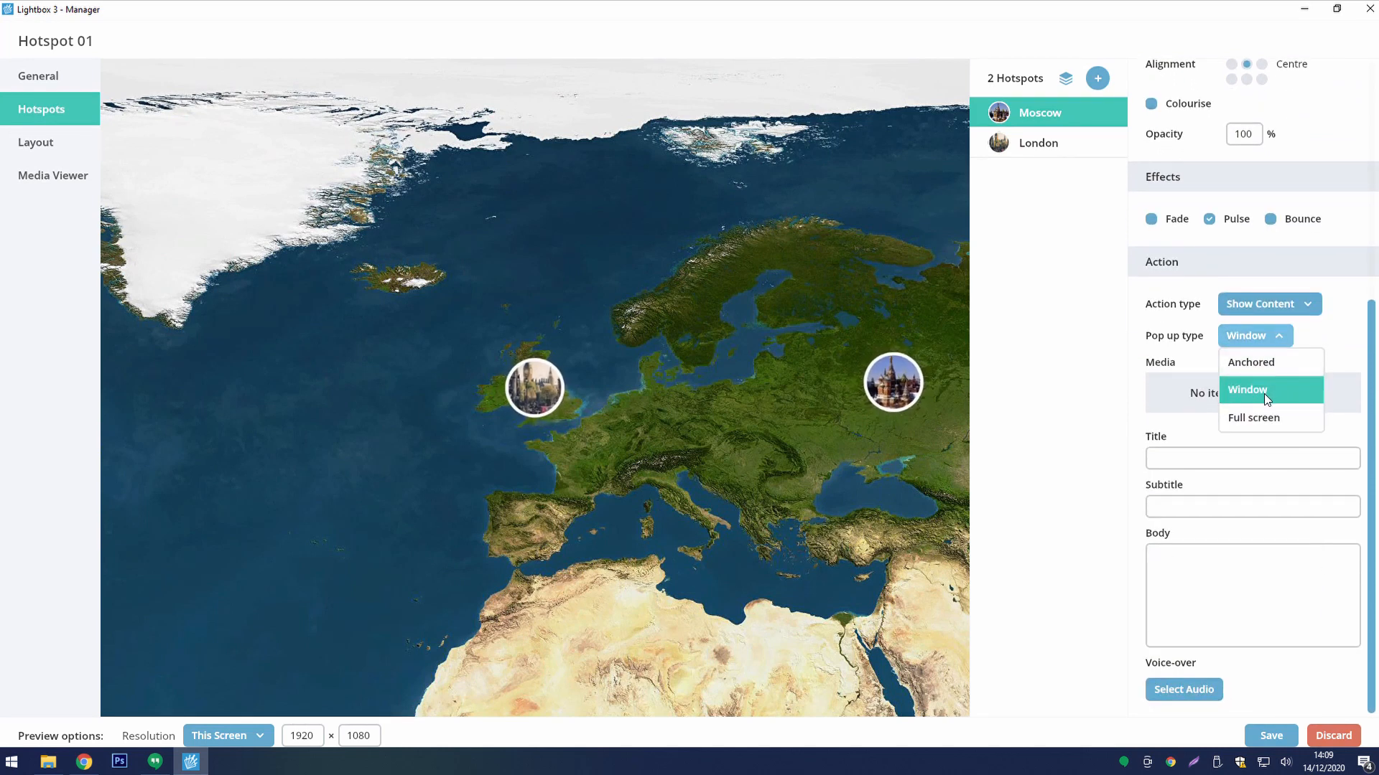
pyautogui.click(1264, 393)
# - Add the library images 000271, 000272 and 000273 as media for the Moscow hotspot's content
pyautogui.click(1284, 392)
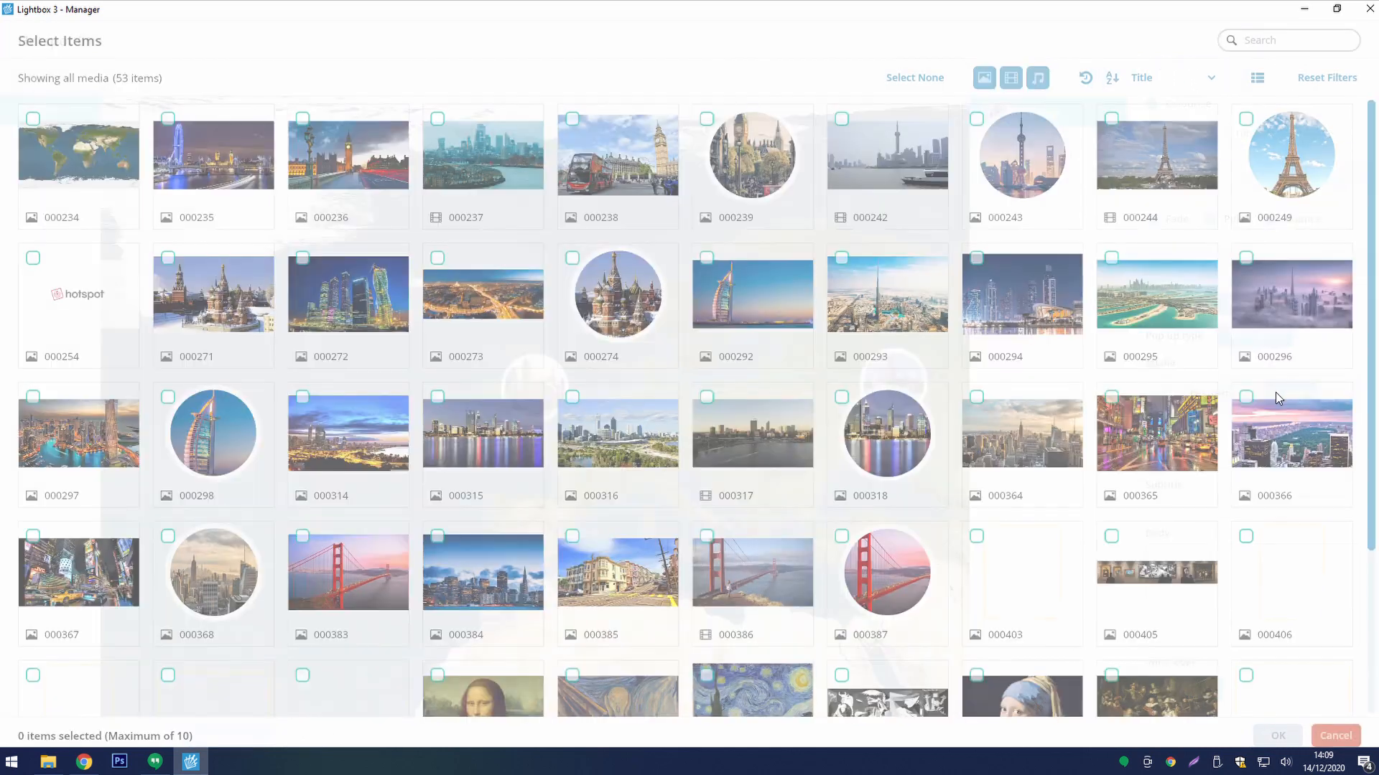
pyautogui.click(213, 294)
pyautogui.click(349, 294)
pyautogui.click(464, 313)
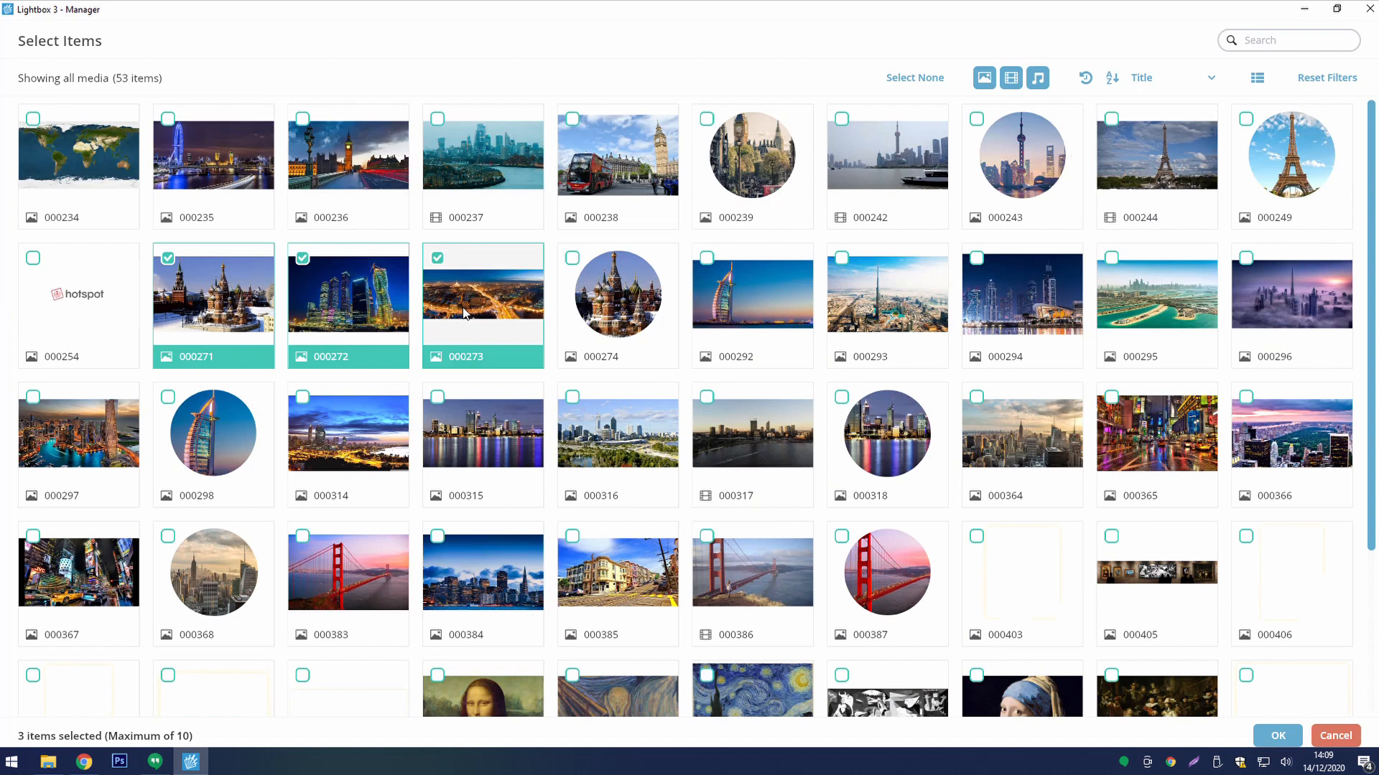
pyautogui.click(1278, 736)
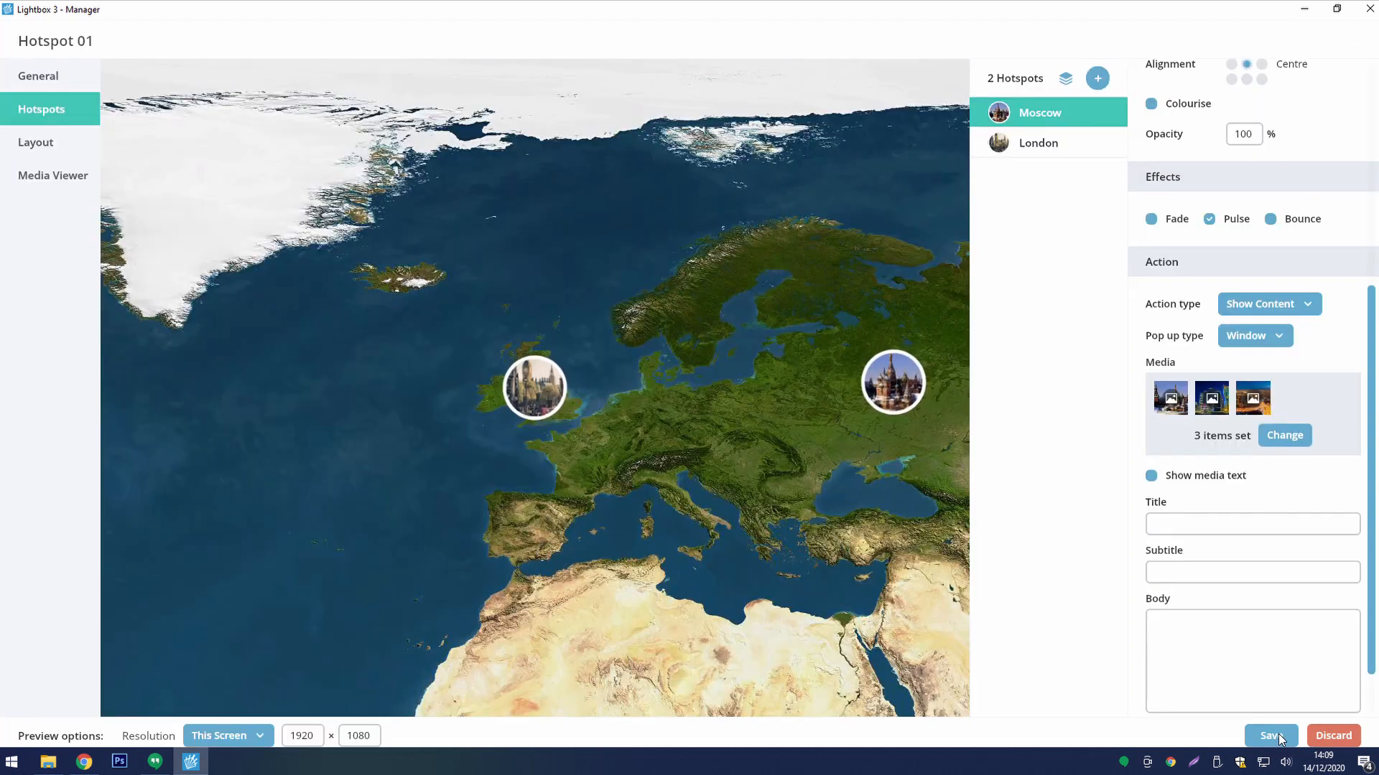
# - Title the Moscow hotspot's content "Moscow" and paste the copied city description into its body text
pyautogui.click(1235, 530)
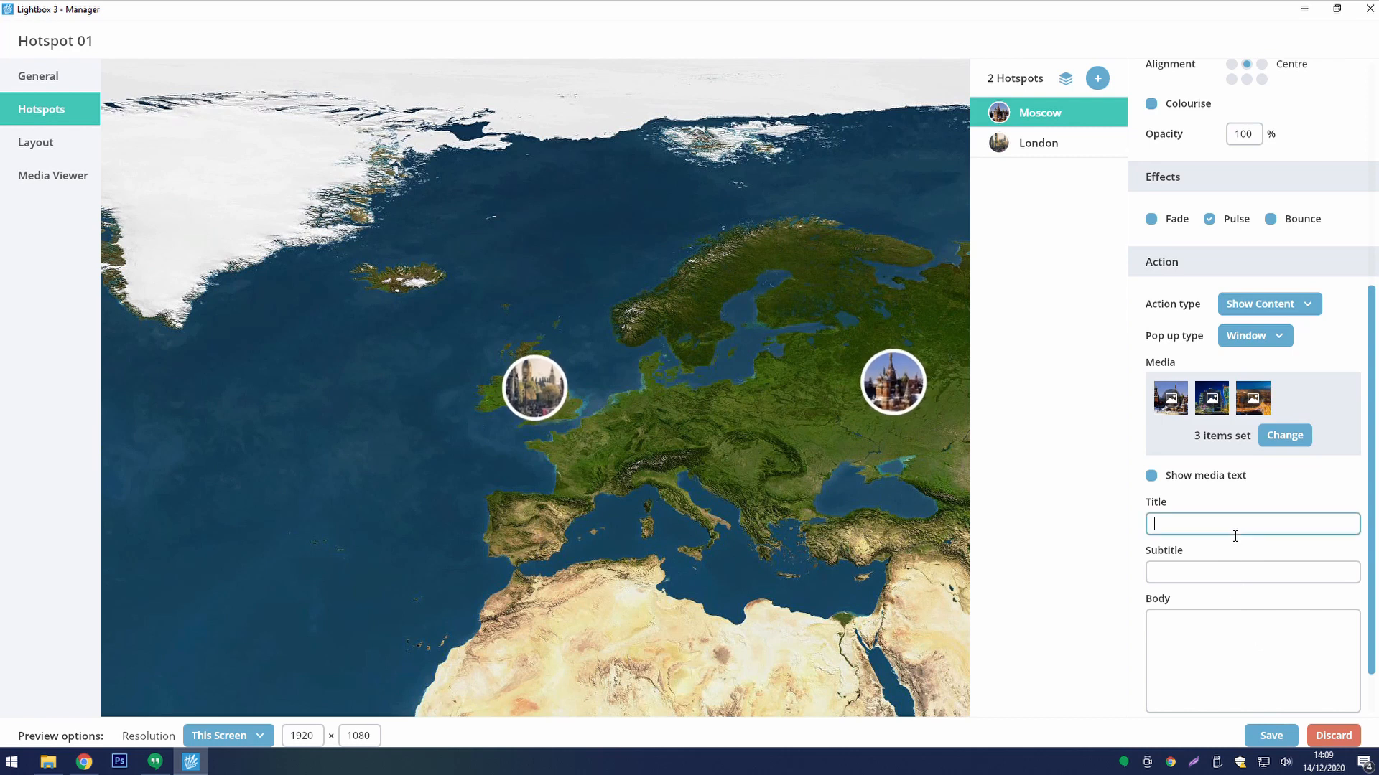
pyautogui.write('Moscow')
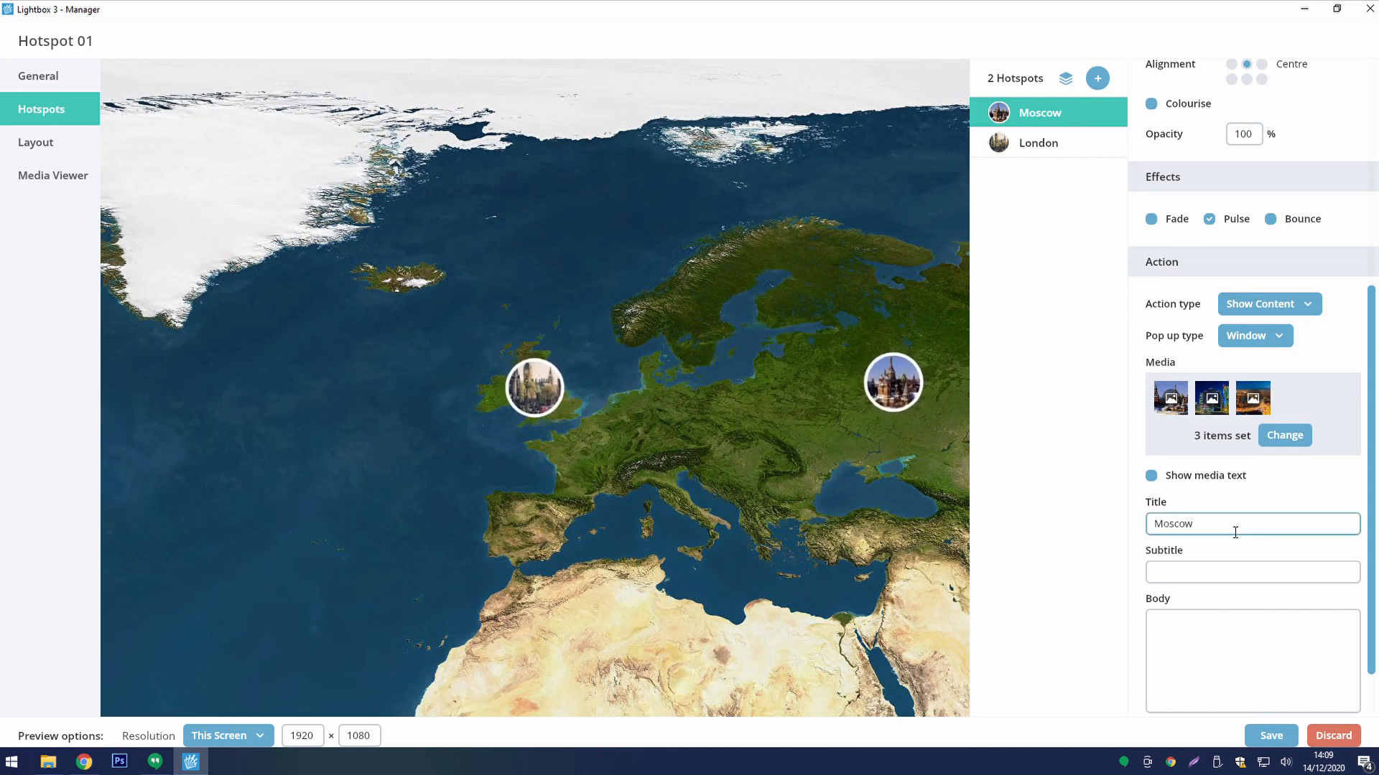
pyautogui.click(1216, 639)
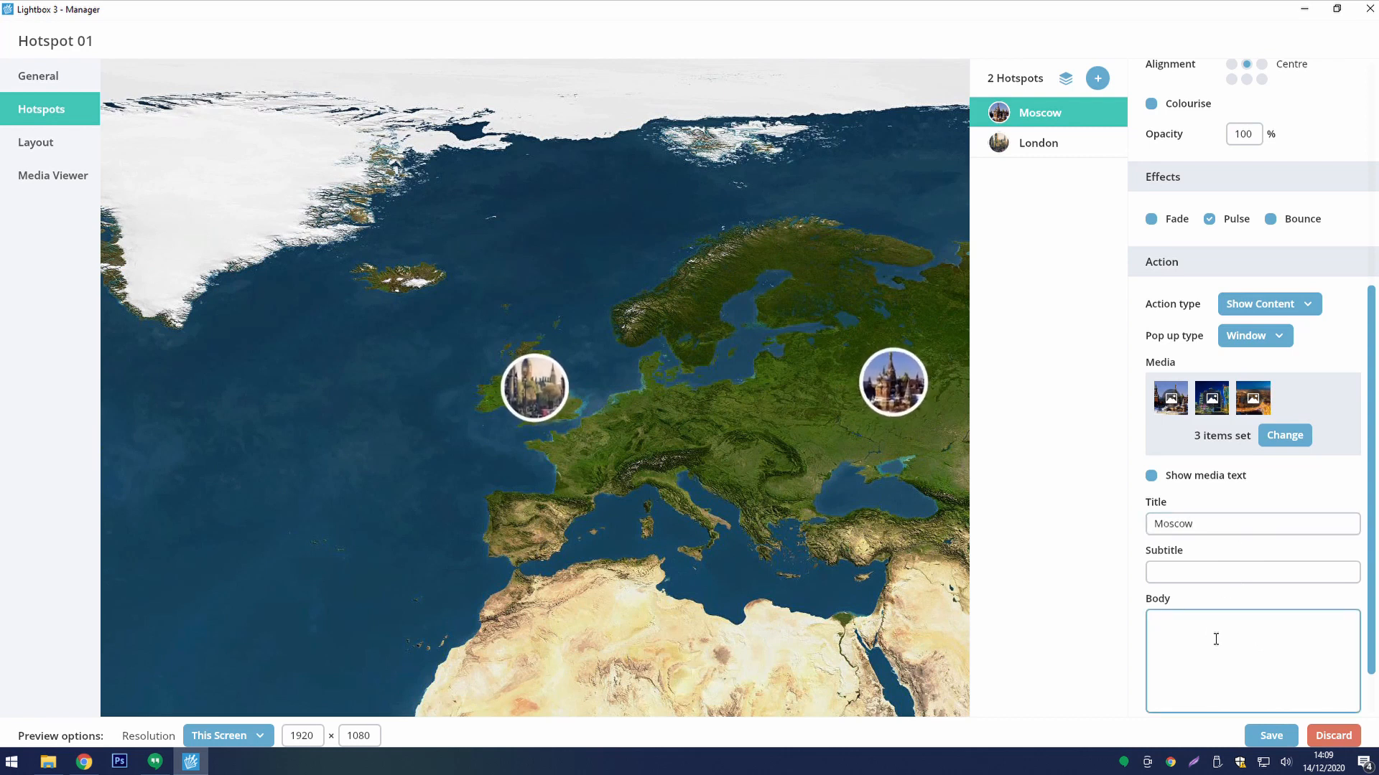
pyautogui.hotkey('ctrl', 'v')
pyautogui.scroll(-3, 1216, 639)
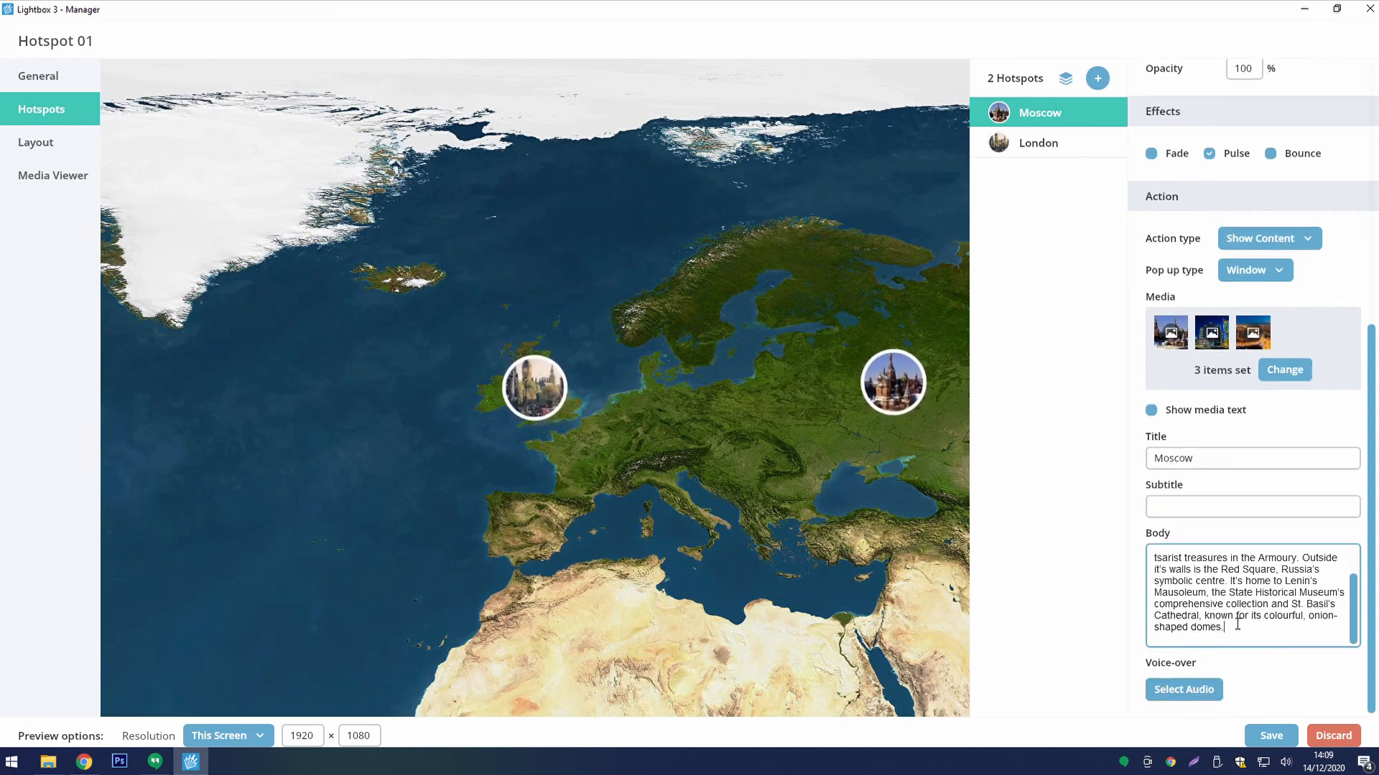
# - Add a third hotspot to the map and name it "San Francisco"
pyautogui.click(1096, 76)
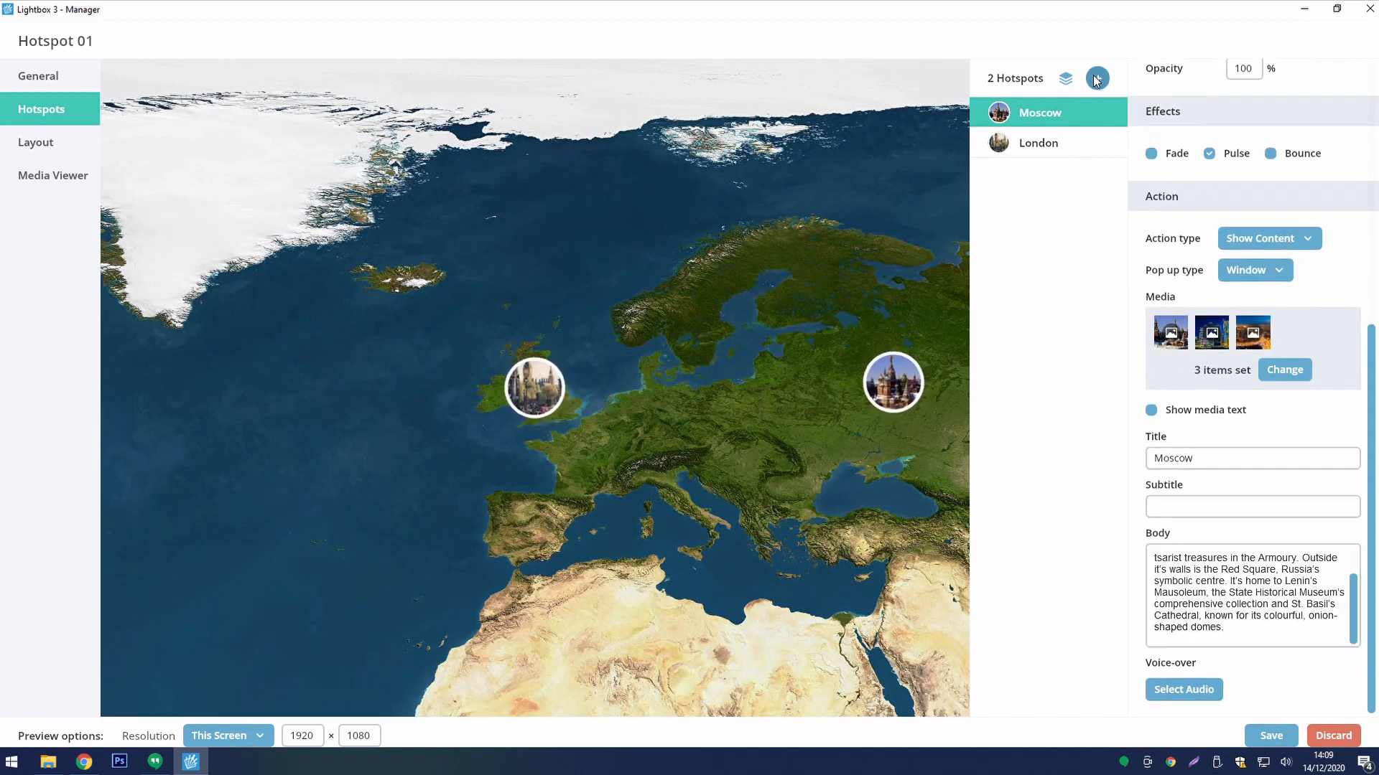
pyautogui.click(1264, 116)
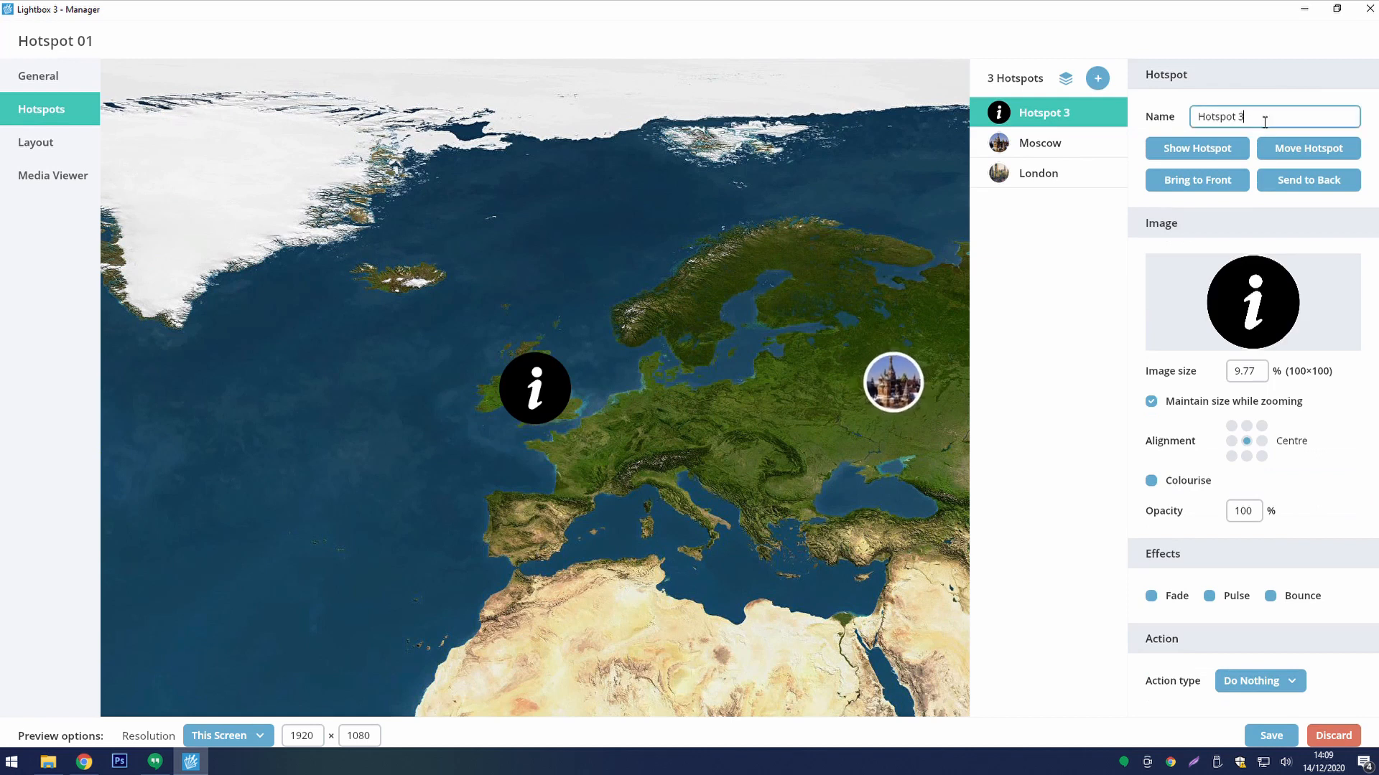
pyautogui.press('BackSpace')
pyautogui.press('BackSpace')
pyautogui.press('BackSpace')
pyautogui.press('BackSpace')
pyautogui.press('BackSpace')
pyautogui.press('BackSpace')
pyautogui.press('BackSpace')
pyautogui.press('BackSpace')
pyautogui.press('BackSpace')
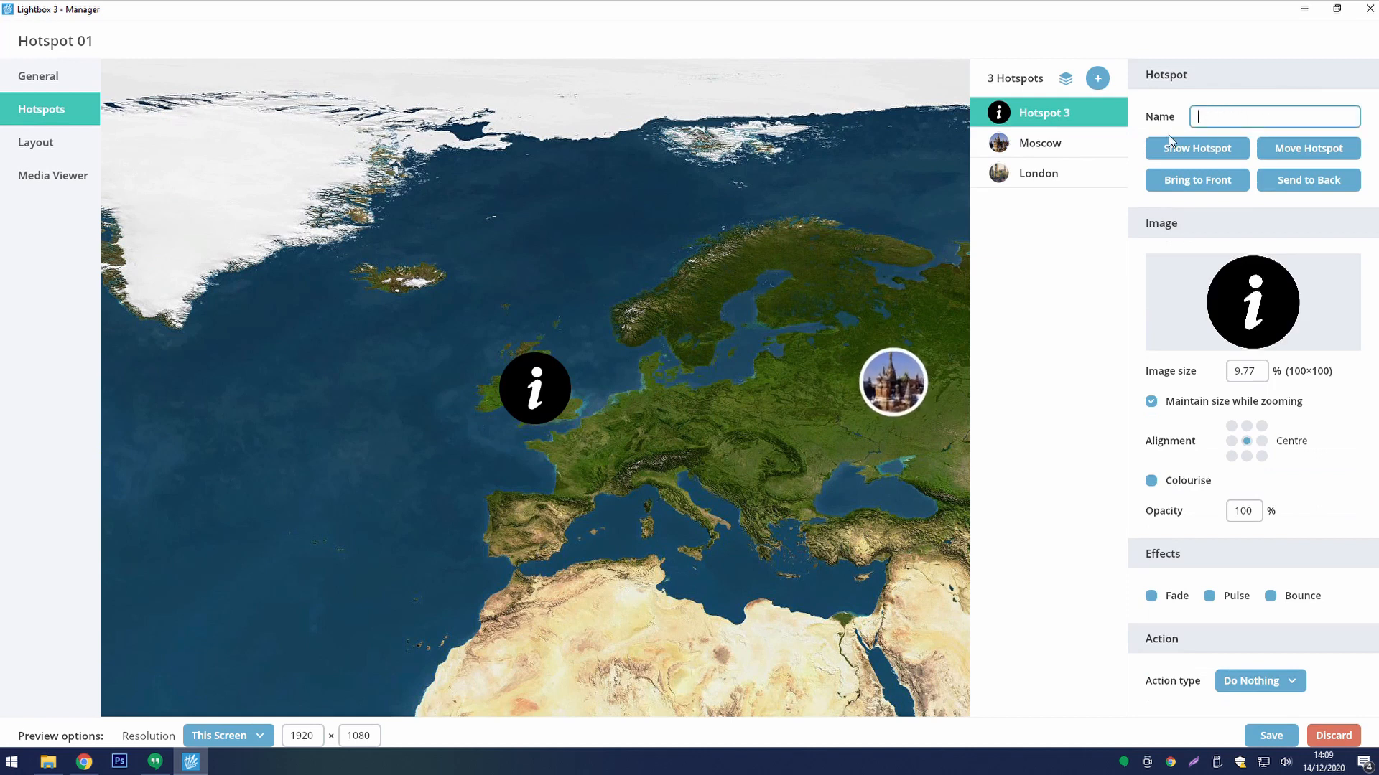
pyautogui.write('Sa')
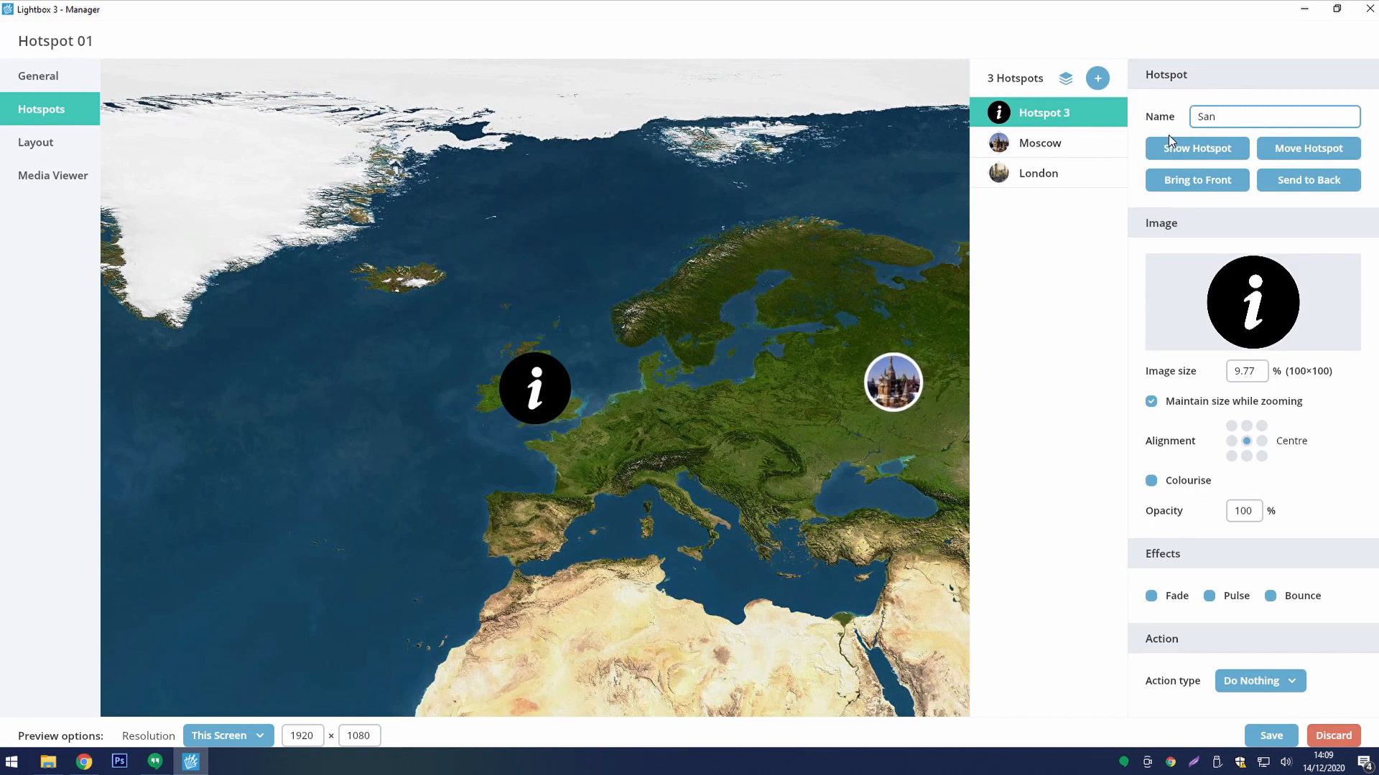
pyautogui.write('n F')
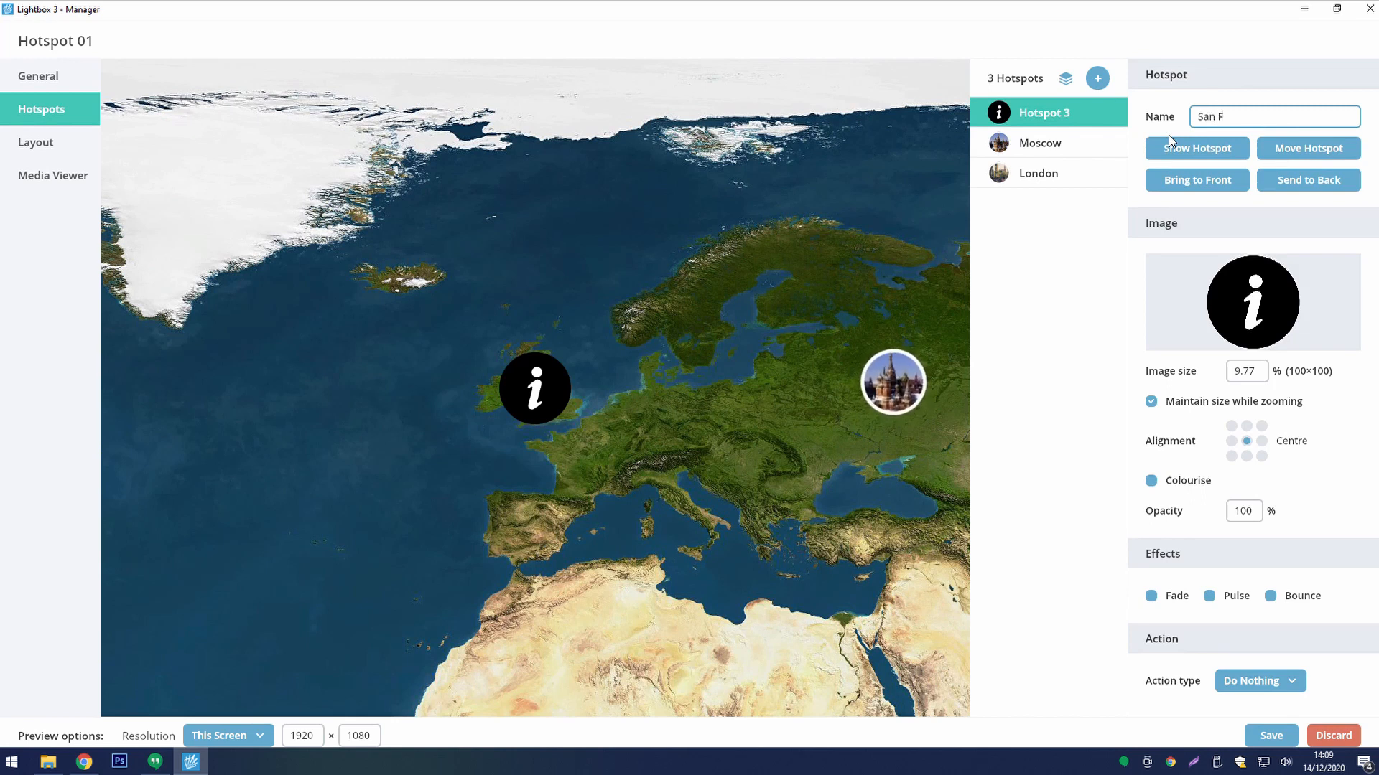
pyautogui.write('rancisco')
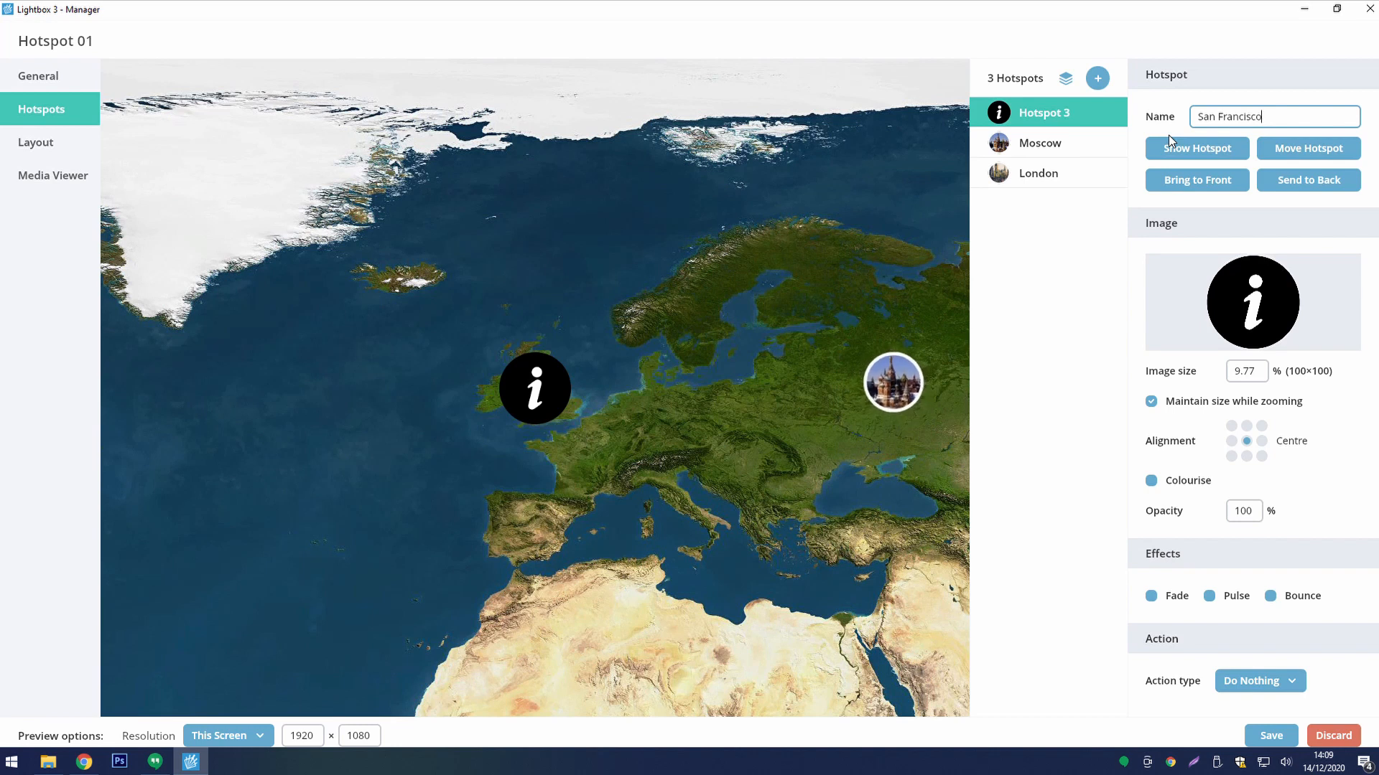
# - Move the San Francisco hotspot across the Atlantic to San Francisco's location on the west coast of the United States
pyautogui.moveTo(511, 268); pyautogui.dragTo(895, 209)
pyautogui.click(1304, 151)
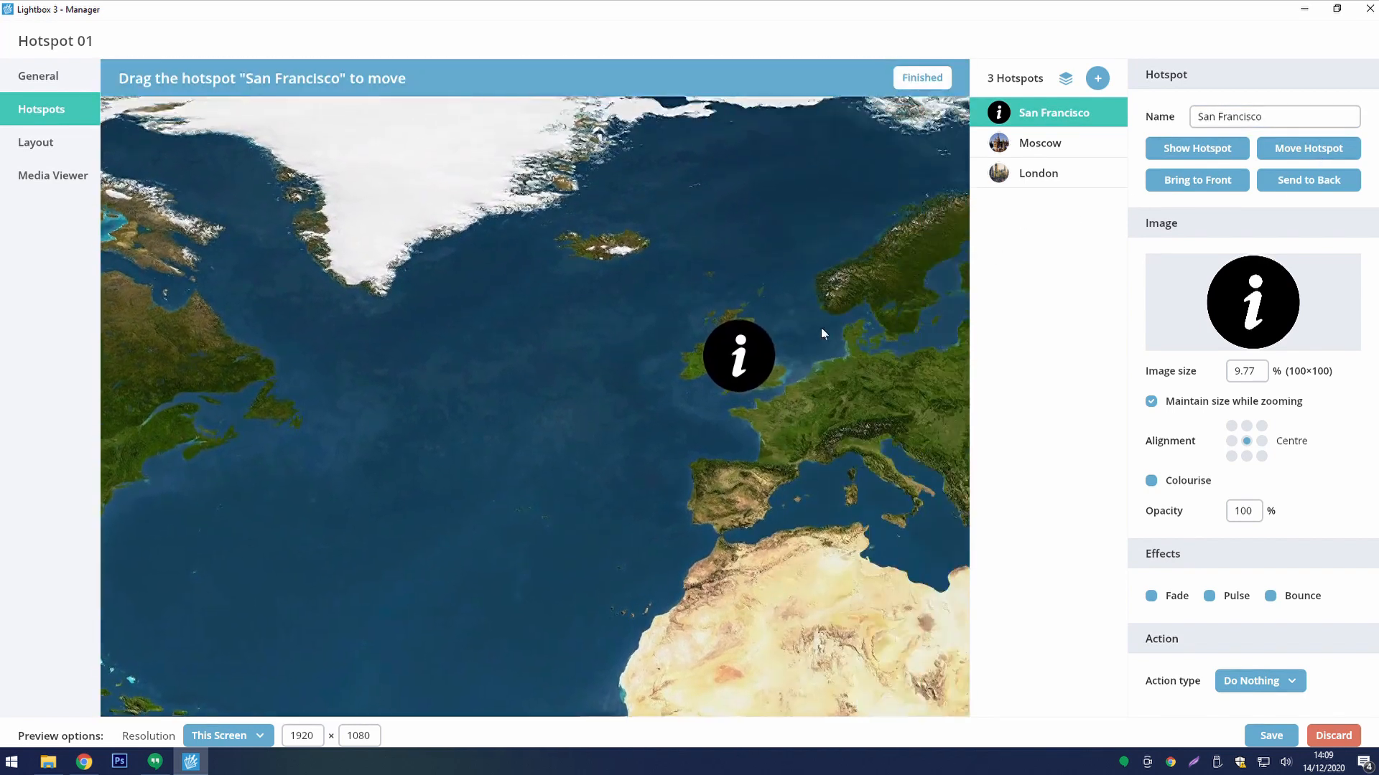
pyautogui.moveTo(407, 390); pyautogui.dragTo(192, 460)
pyautogui.moveTo(252, 370); pyautogui.dragTo(754, 290)
pyautogui.moveTo(706, 383); pyautogui.dragTo(194, 486)
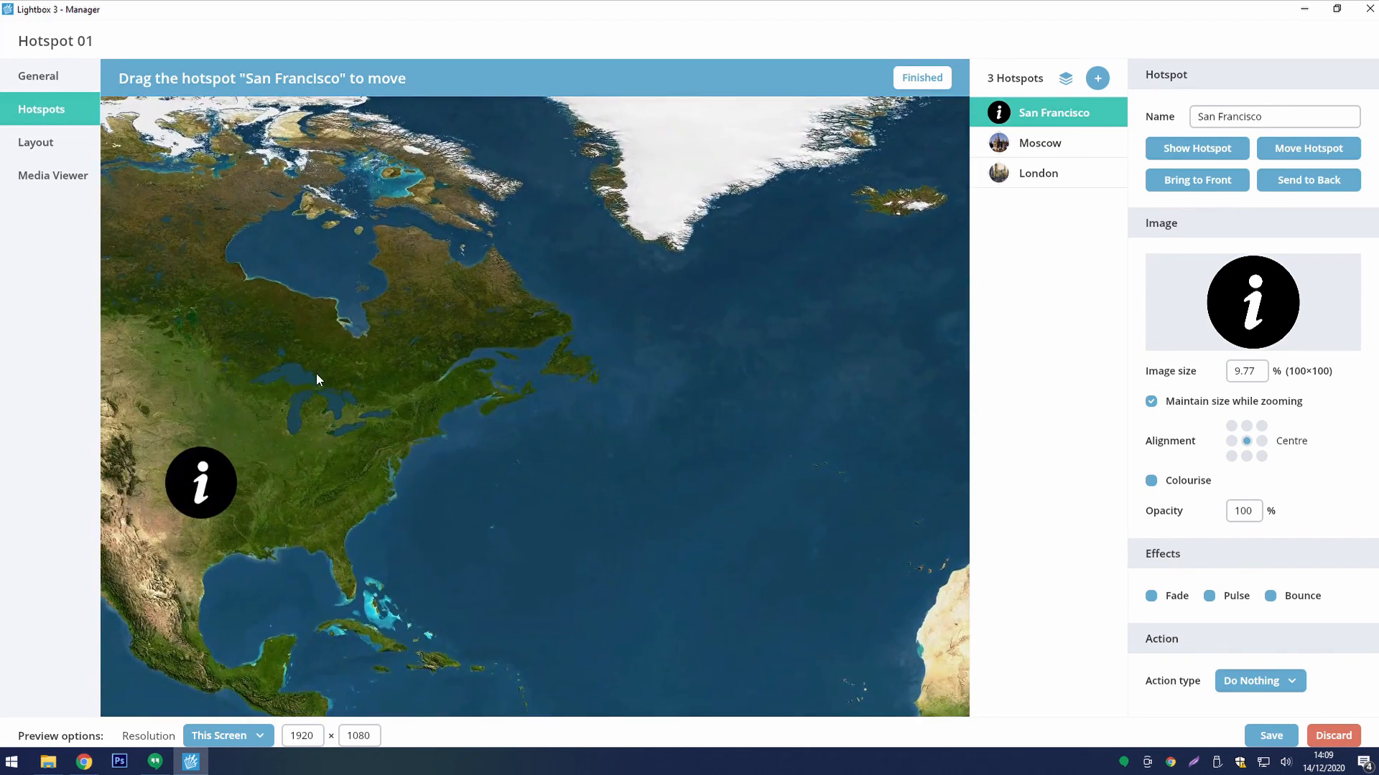
pyautogui.moveTo(316, 373); pyautogui.dragTo(748, 330)
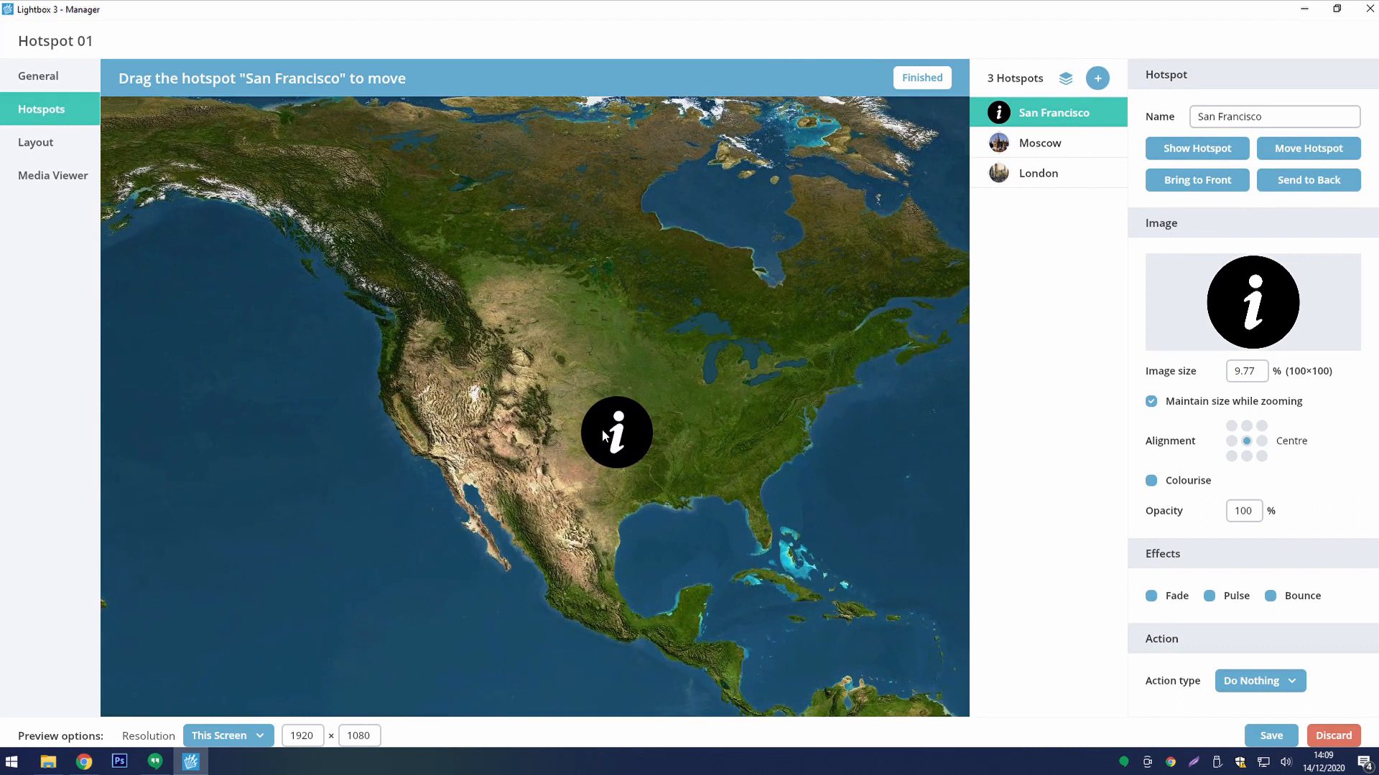
pyautogui.moveTo(608, 433); pyautogui.dragTo(448, 405)
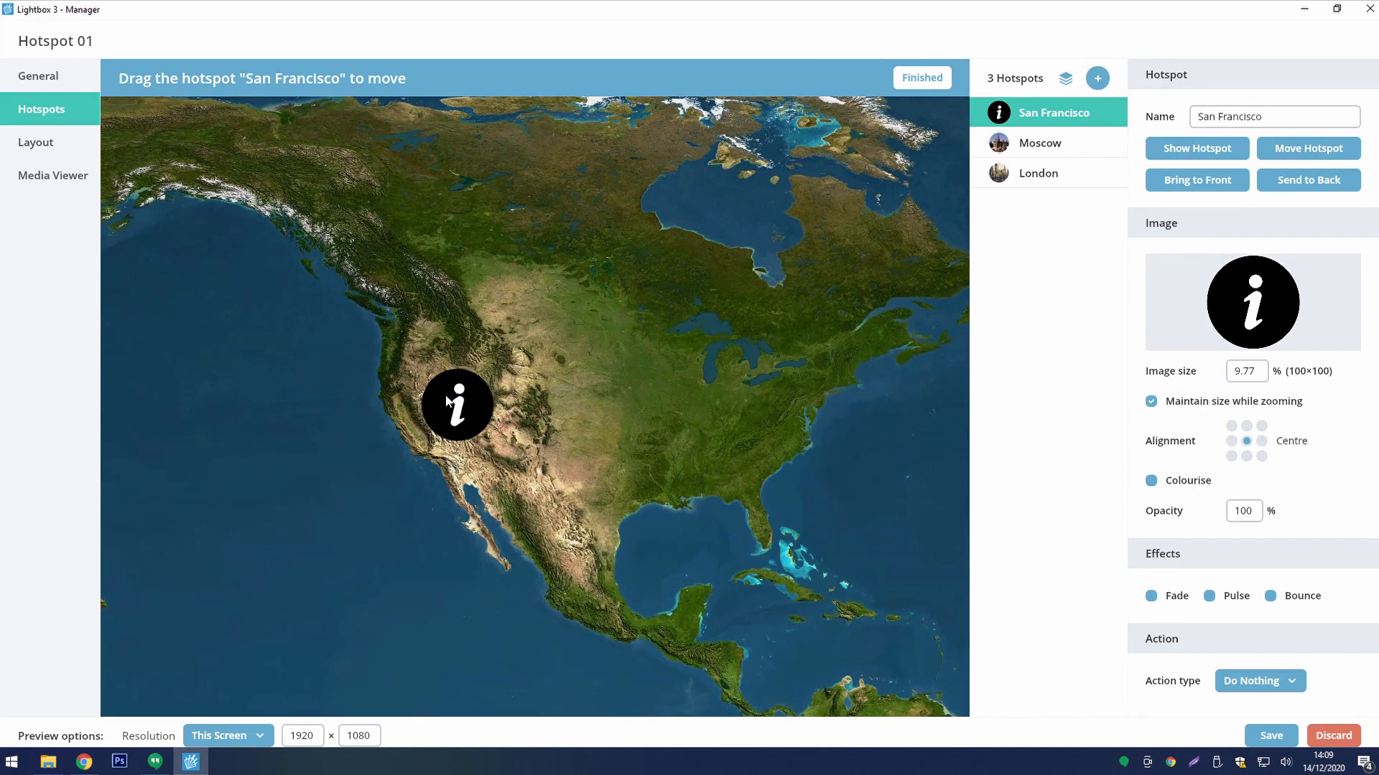
pyautogui.moveTo(449, 400); pyautogui.dragTo(391, 410)
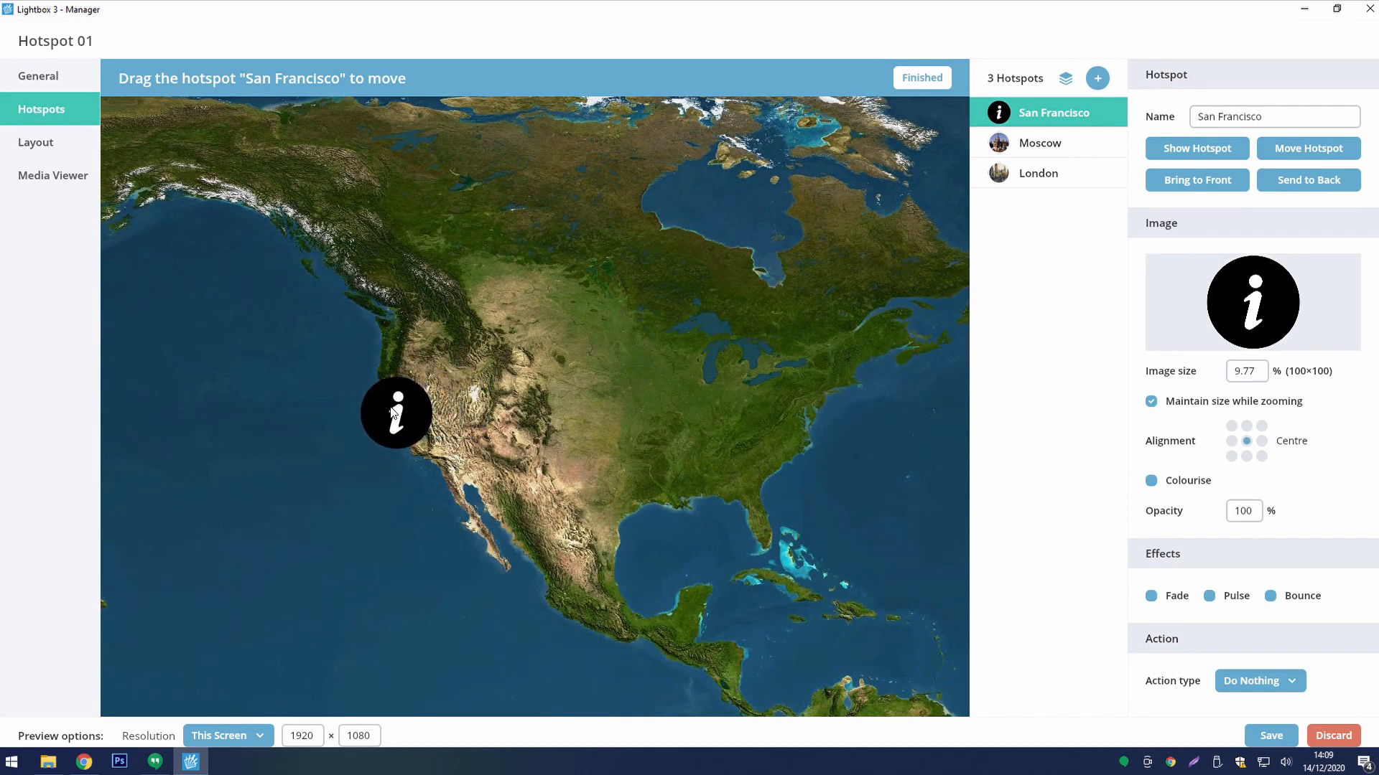
# - Replace the San Francisco hotspot's icon with the round library image 000387
pyautogui.click(1249, 304)
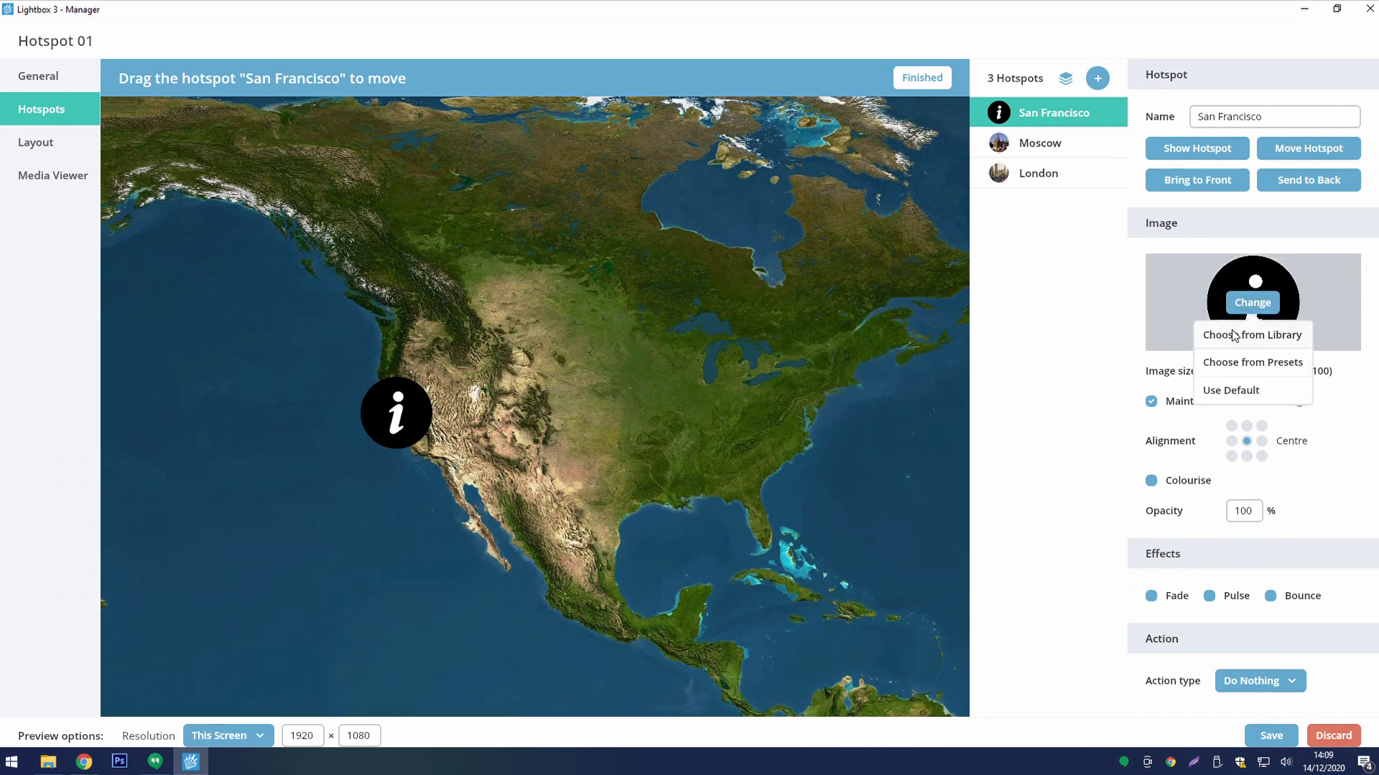
pyautogui.click(1234, 335)
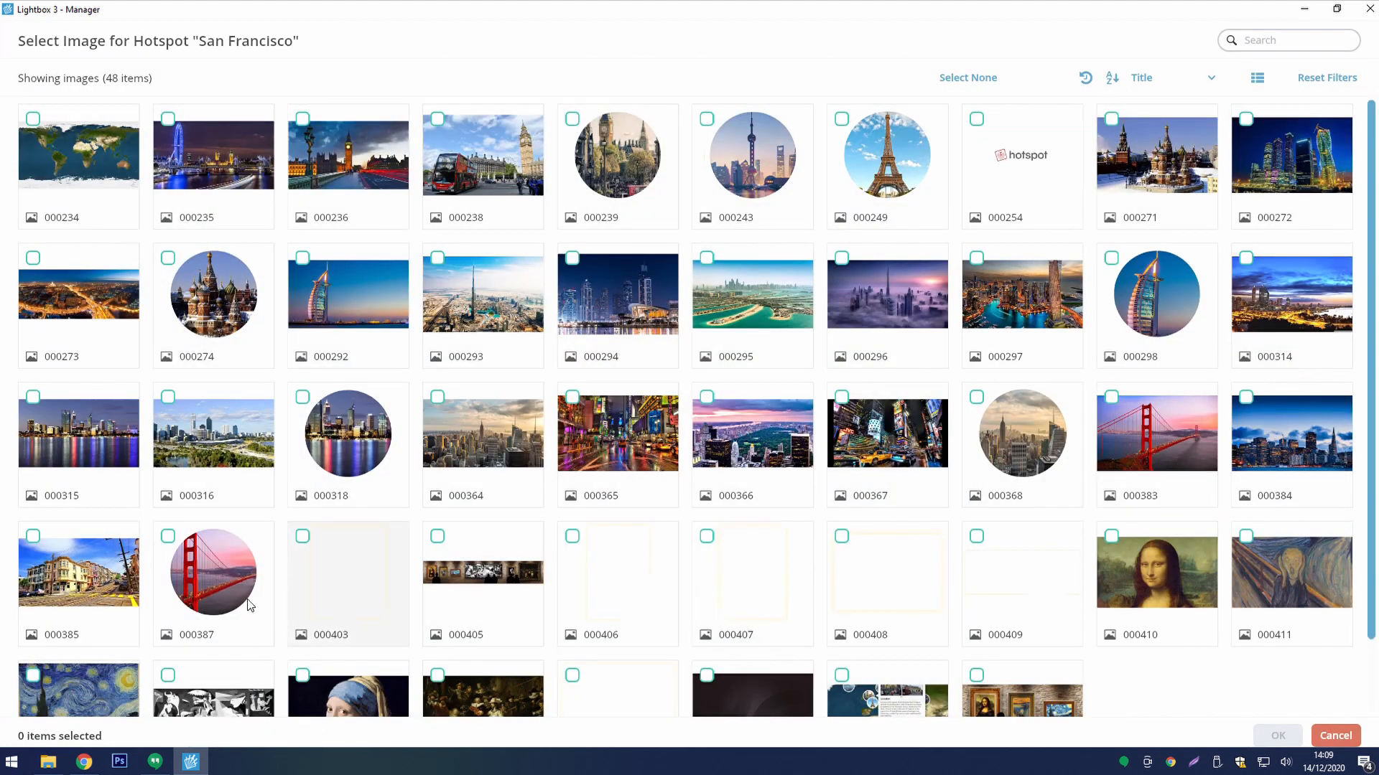
pyautogui.click(248, 600)
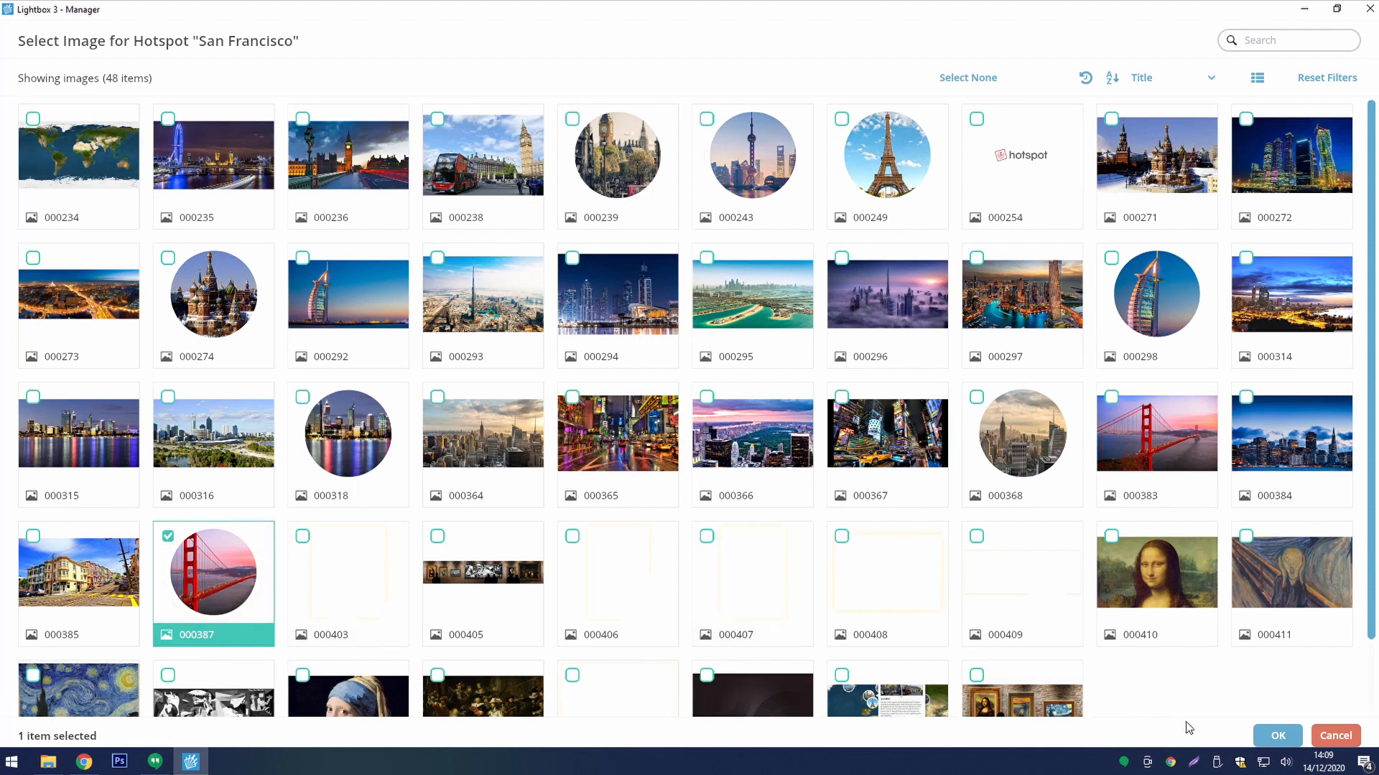
pyautogui.click(1265, 736)
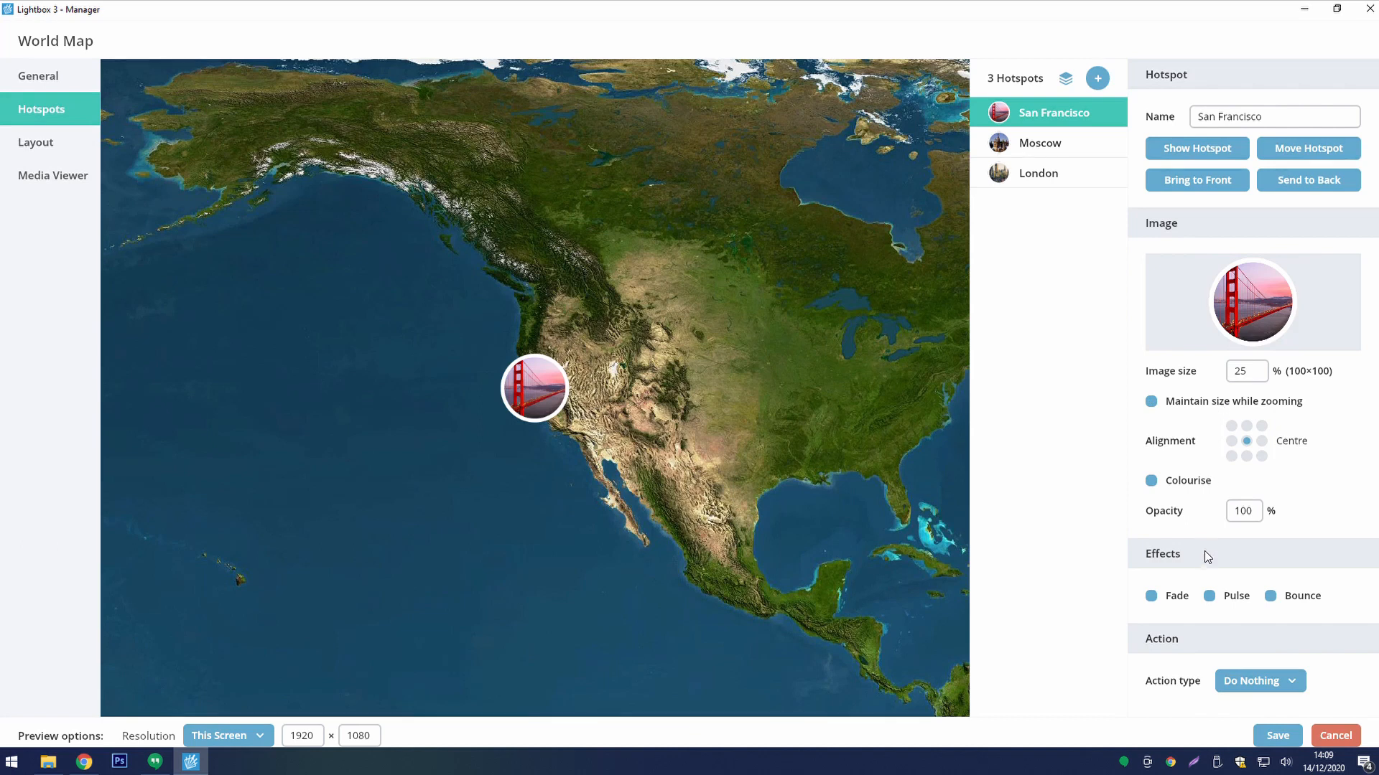
# - Enable the Pulse effect for the San Francisco hotspot and set its action to Show Content with the Full screen pop-up type
pyautogui.click(1210, 598)
pyautogui.click(1241, 678)
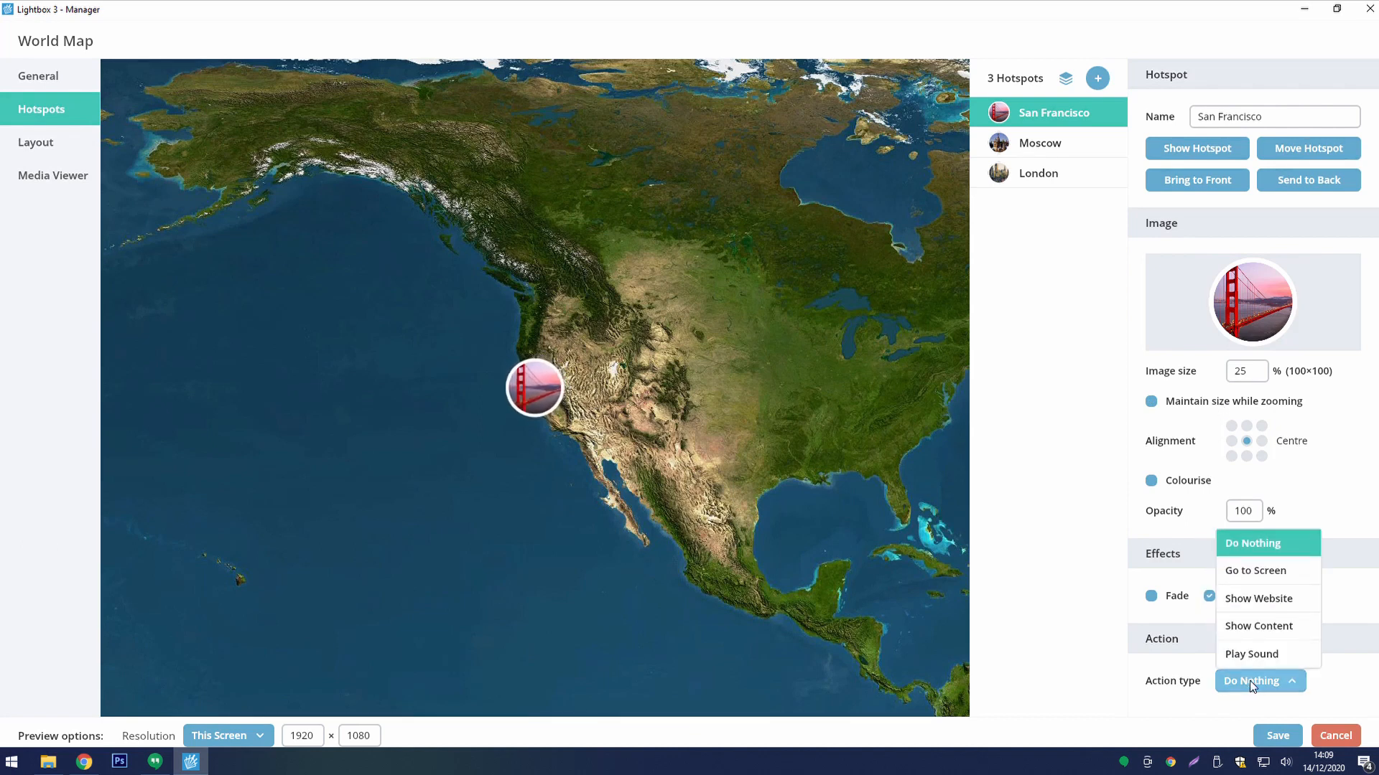
pyautogui.click(1262, 627)
pyautogui.scroll(-2, 1260, 626)
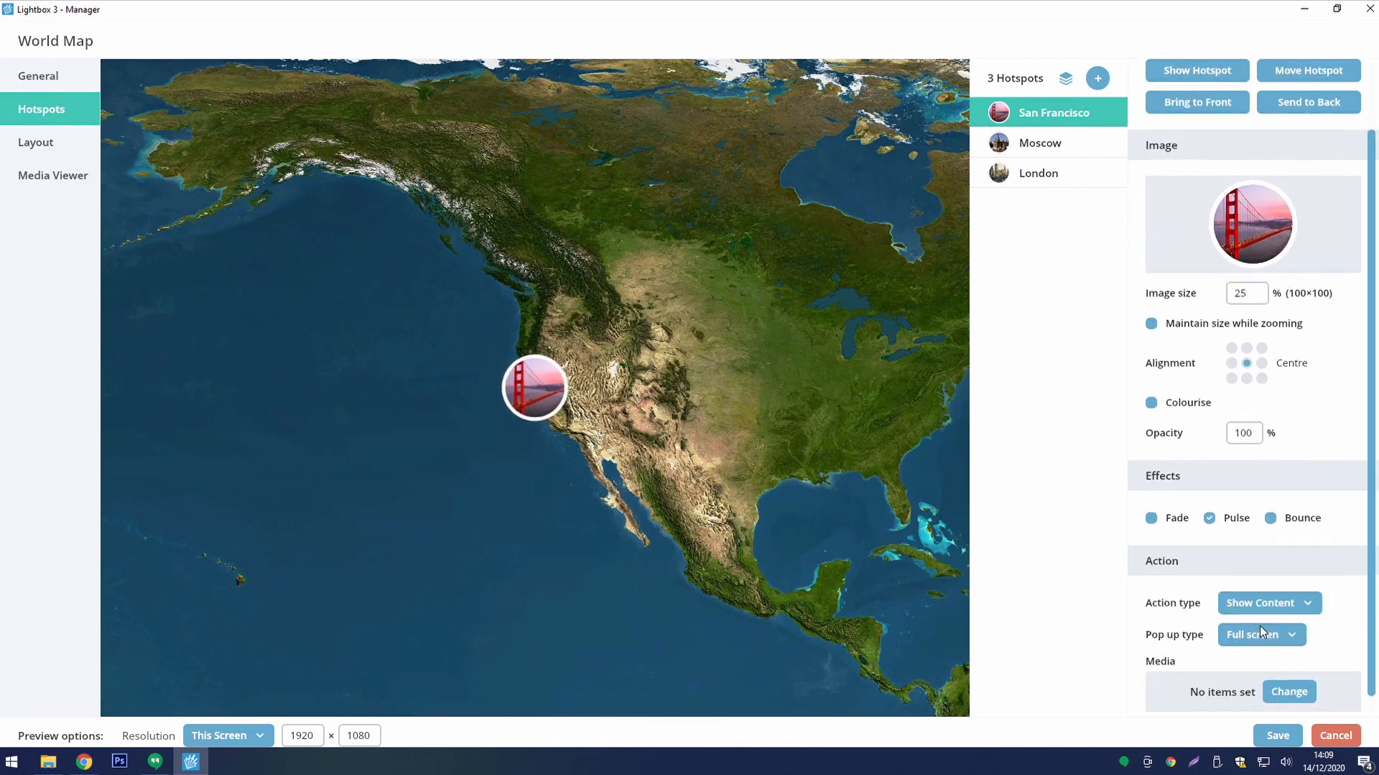
pyautogui.click(1261, 617)
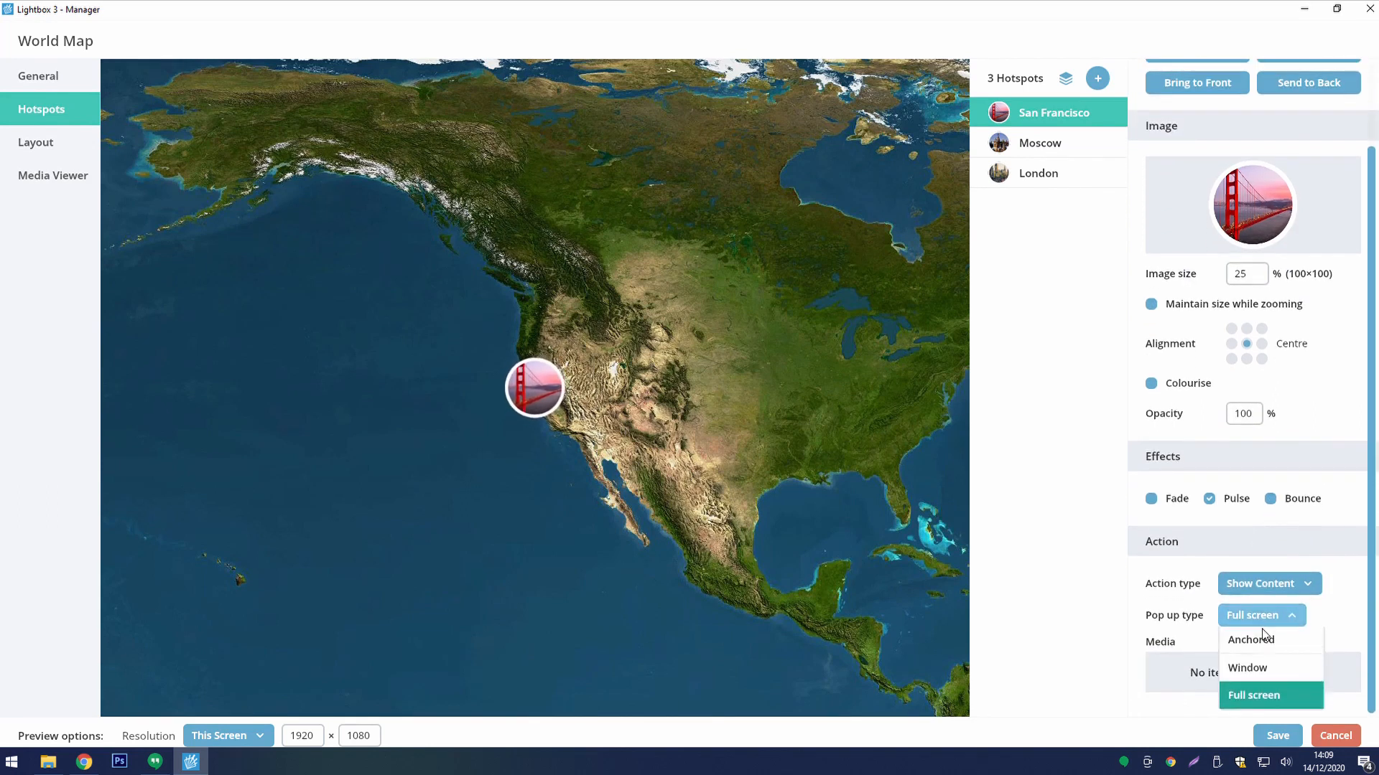
pyautogui.click(1258, 693)
# - Add the library images 000383, 000384 and 000385 and the video 000386 as media for the San Francisco hotspot's content
pyautogui.click(1274, 675)
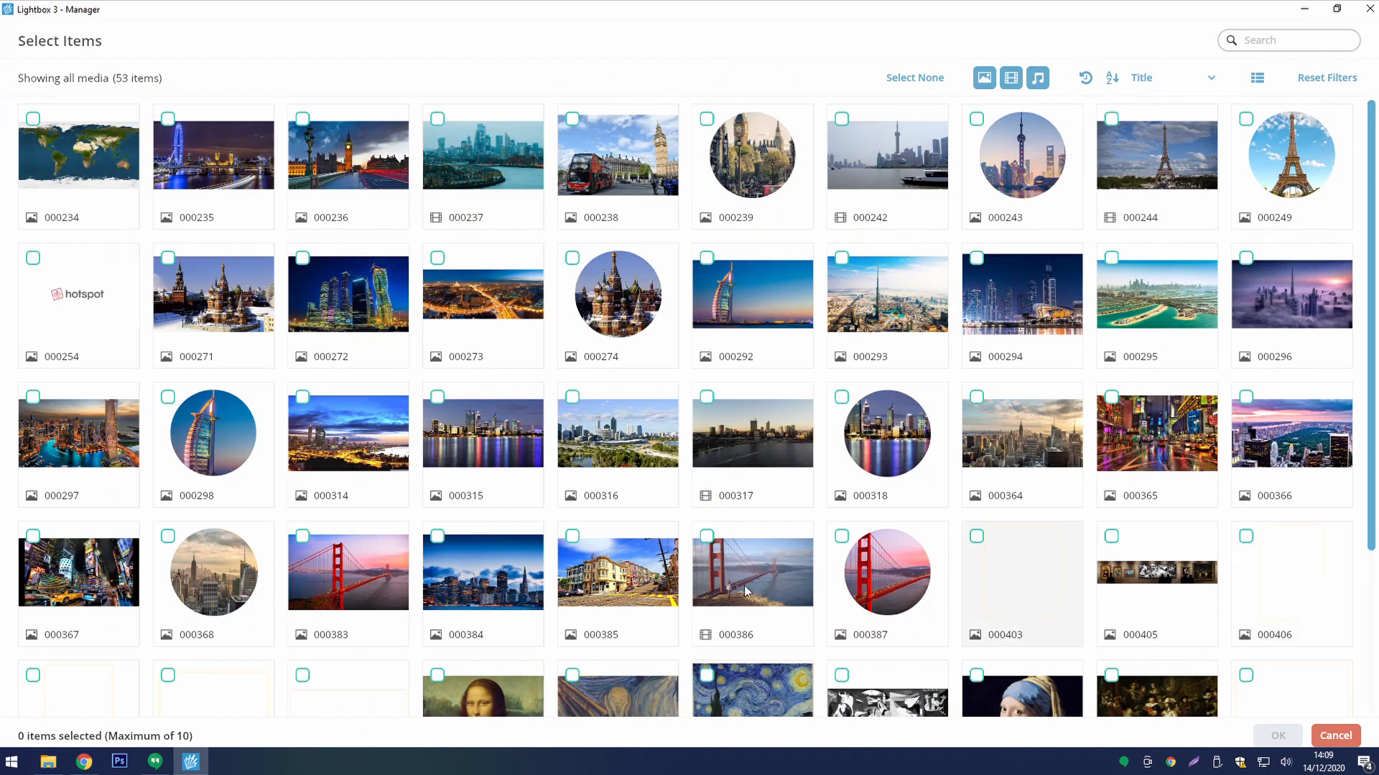
pyautogui.click(325, 603)
pyautogui.click(461, 592)
pyautogui.click(616, 581)
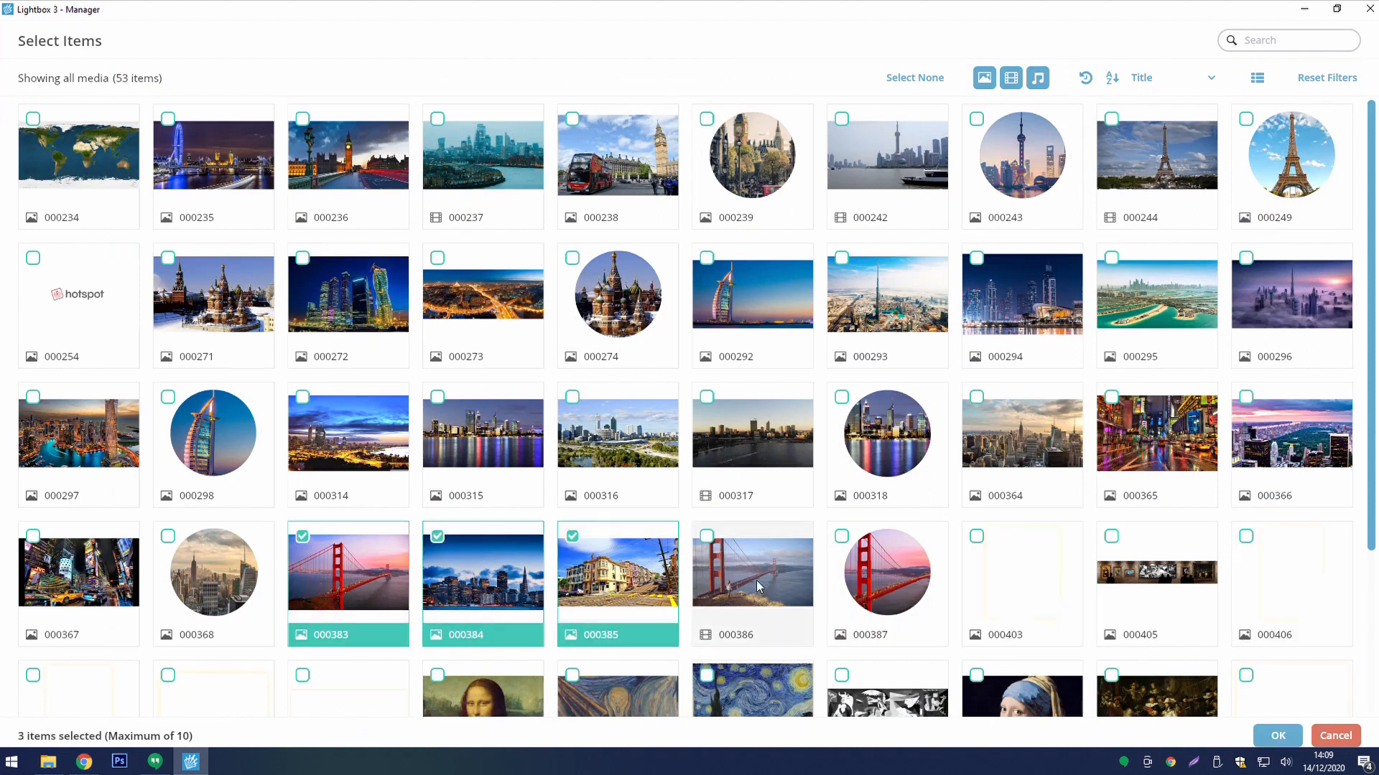
pyautogui.click(757, 582)
pyautogui.click(1296, 739)
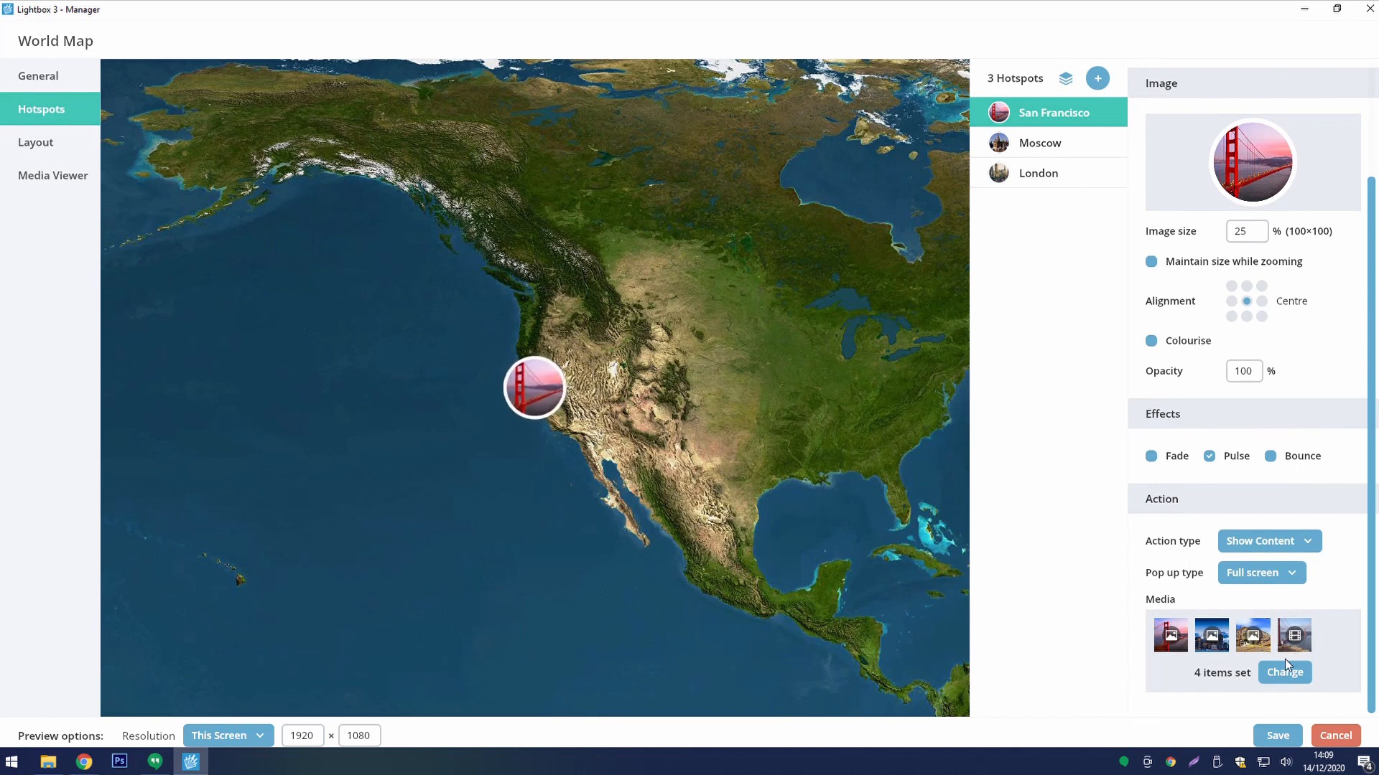
# - Add a fourth hotspot to the map and name it "Paris Gallery"
pyautogui.click(1097, 78)
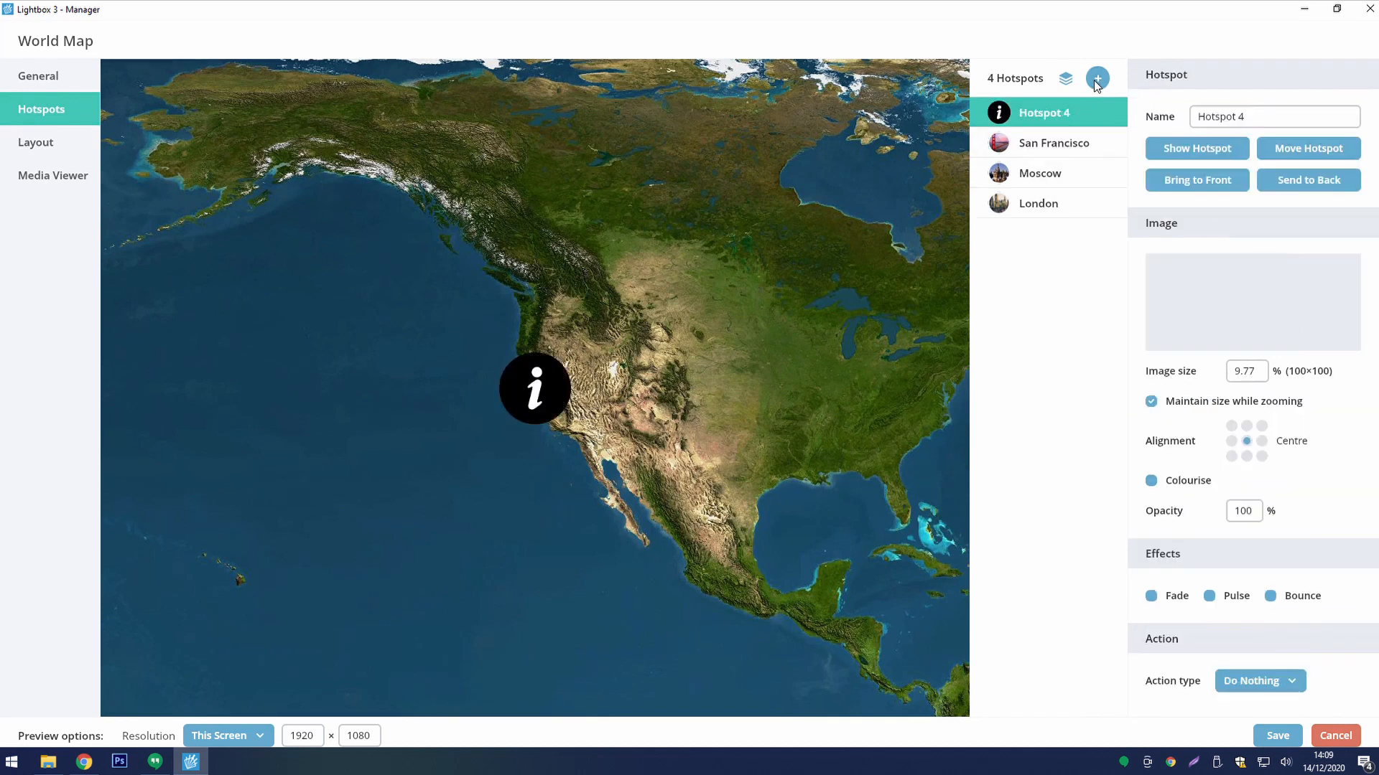
pyautogui.moveTo(1267, 125); pyautogui.dragTo(1215, 127)
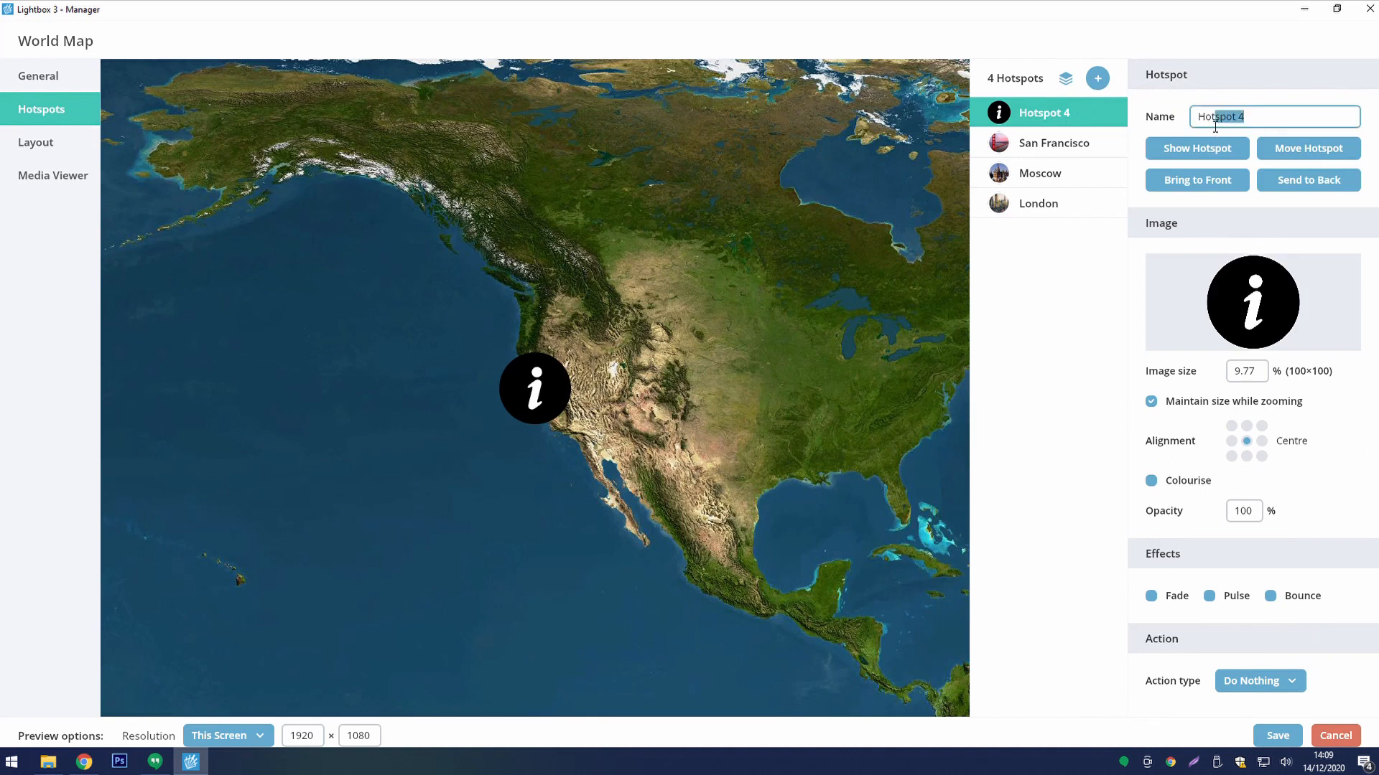
pyautogui.write('Paris Gallery')
# - Move the Paris Gallery hotspot to northern France, just below the London hotspot, and finish the placement
pyautogui.click(1297, 148)
pyautogui.moveTo(539, 395); pyautogui.dragTo(827, 366)
pyautogui.moveTo(670, 271); pyautogui.dragTo(133, 250)
pyautogui.moveTo(278, 354); pyautogui.dragTo(846, 415)
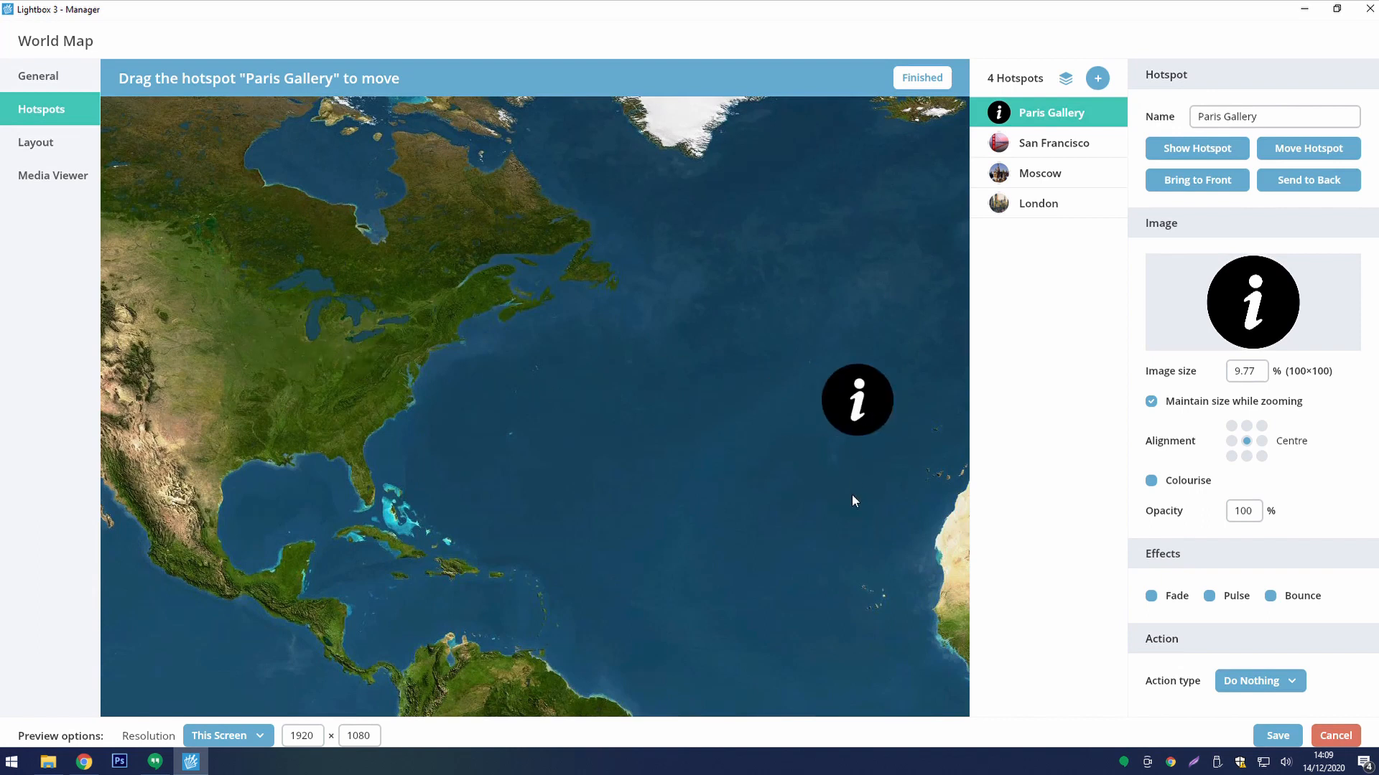
pyautogui.moveTo(848, 496); pyautogui.dragTo(309, 527)
pyautogui.moveTo(345, 412); pyautogui.dragTo(573, 288)
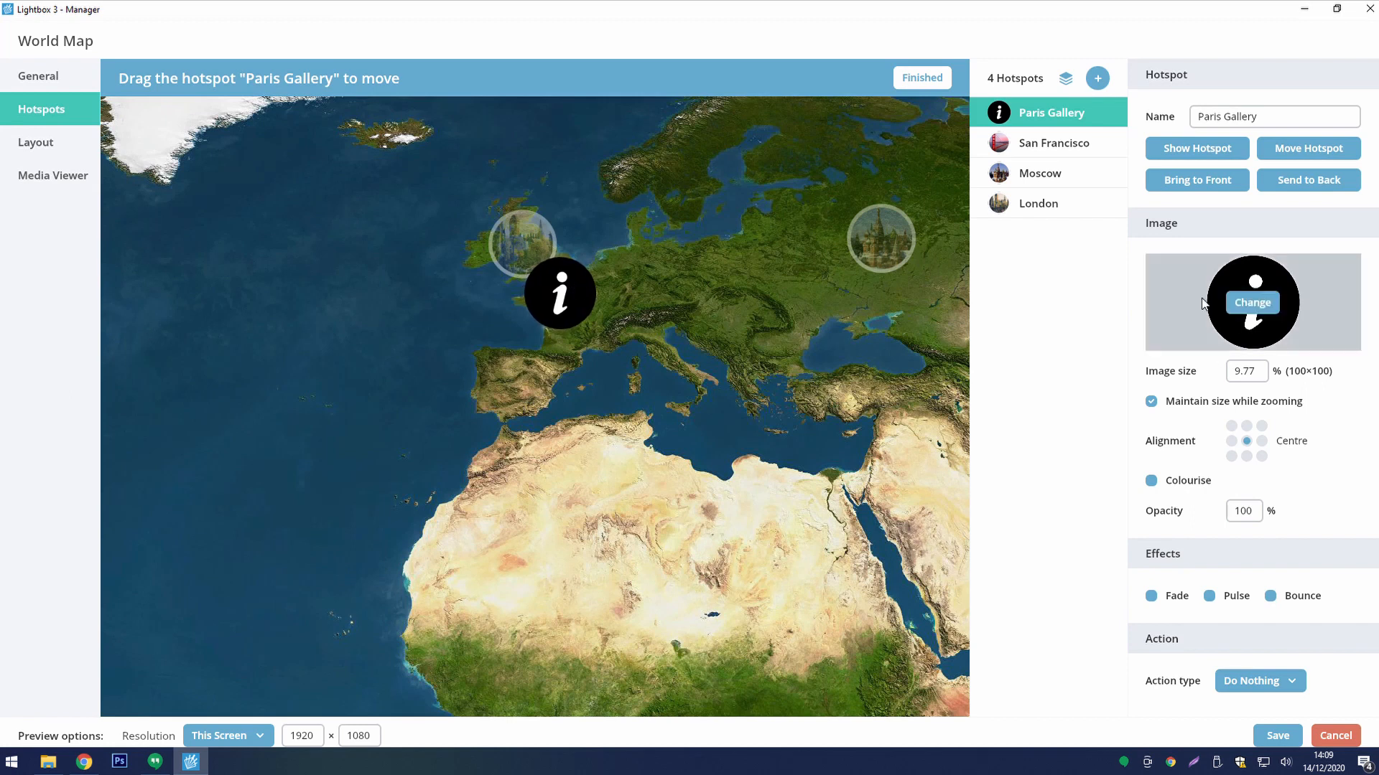
pyautogui.click(920, 77)
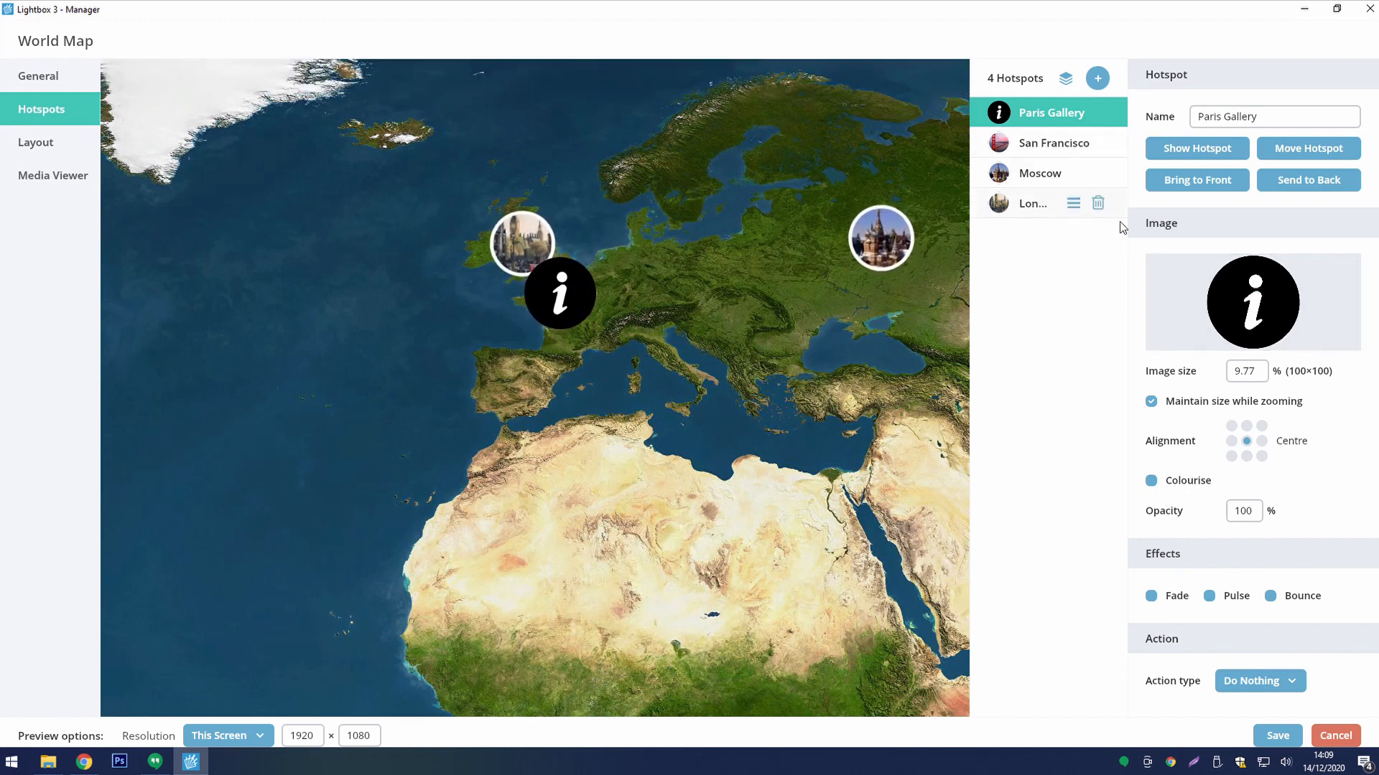
# - Replace the Paris Gallery hotspot's icon with the round Eiffel Tower library image 000249
pyautogui.click(1251, 302)
pyautogui.click(1240, 335)
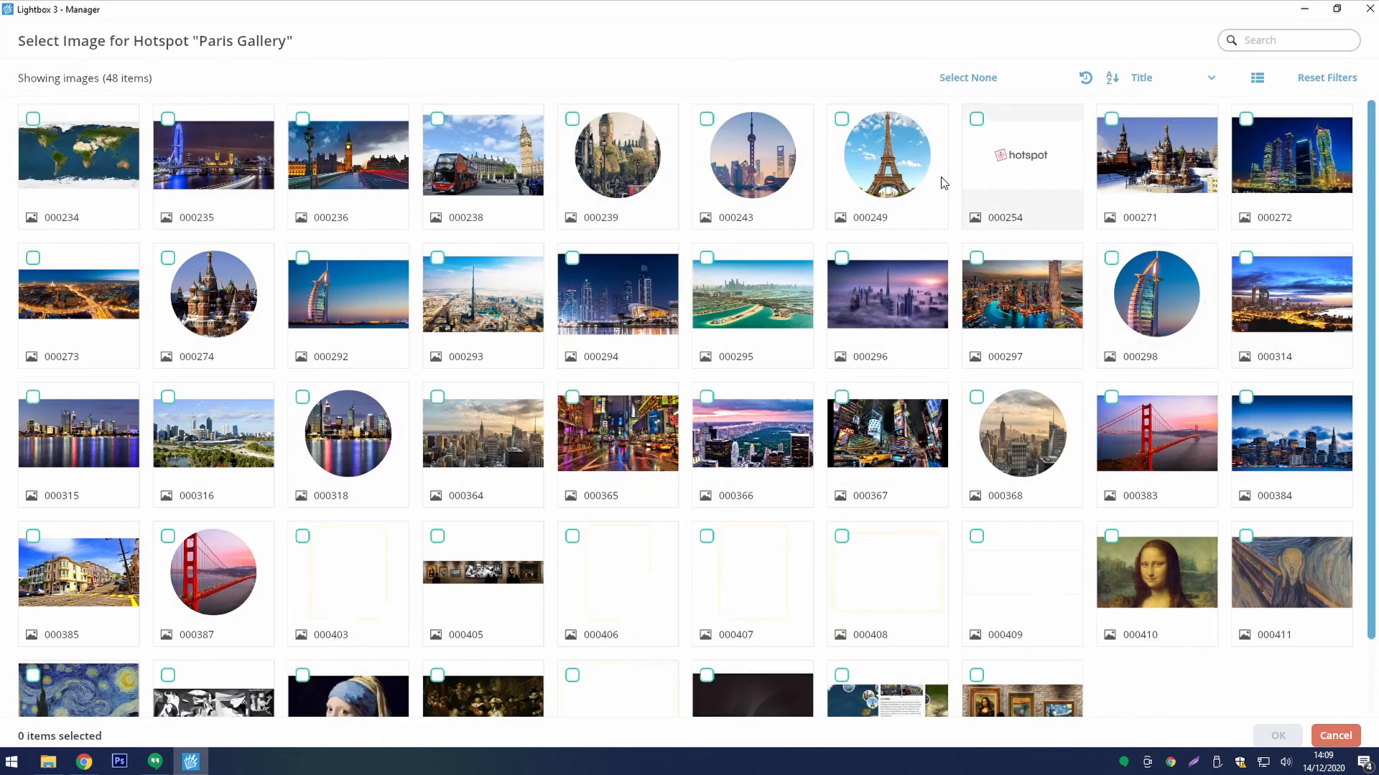
pyautogui.click(919, 169)
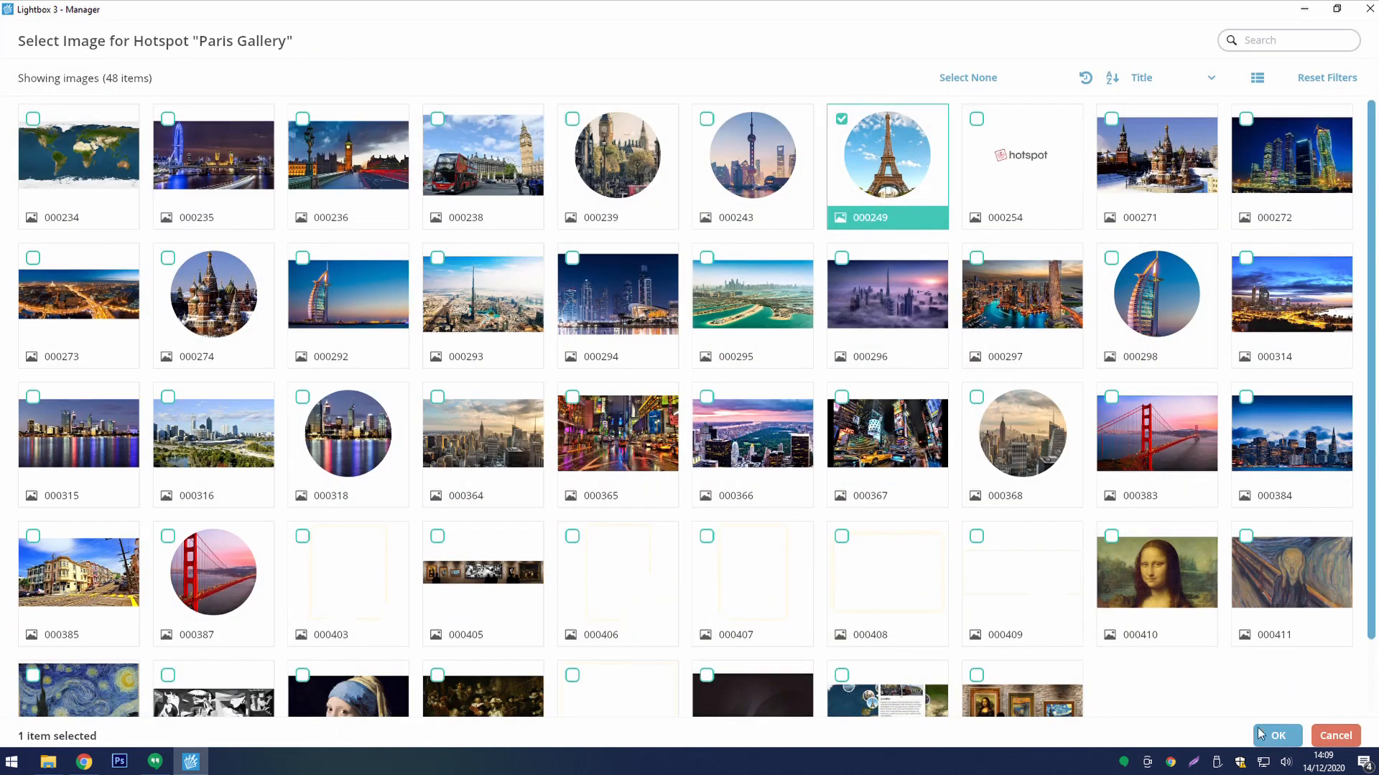
pyautogui.click(1278, 735)
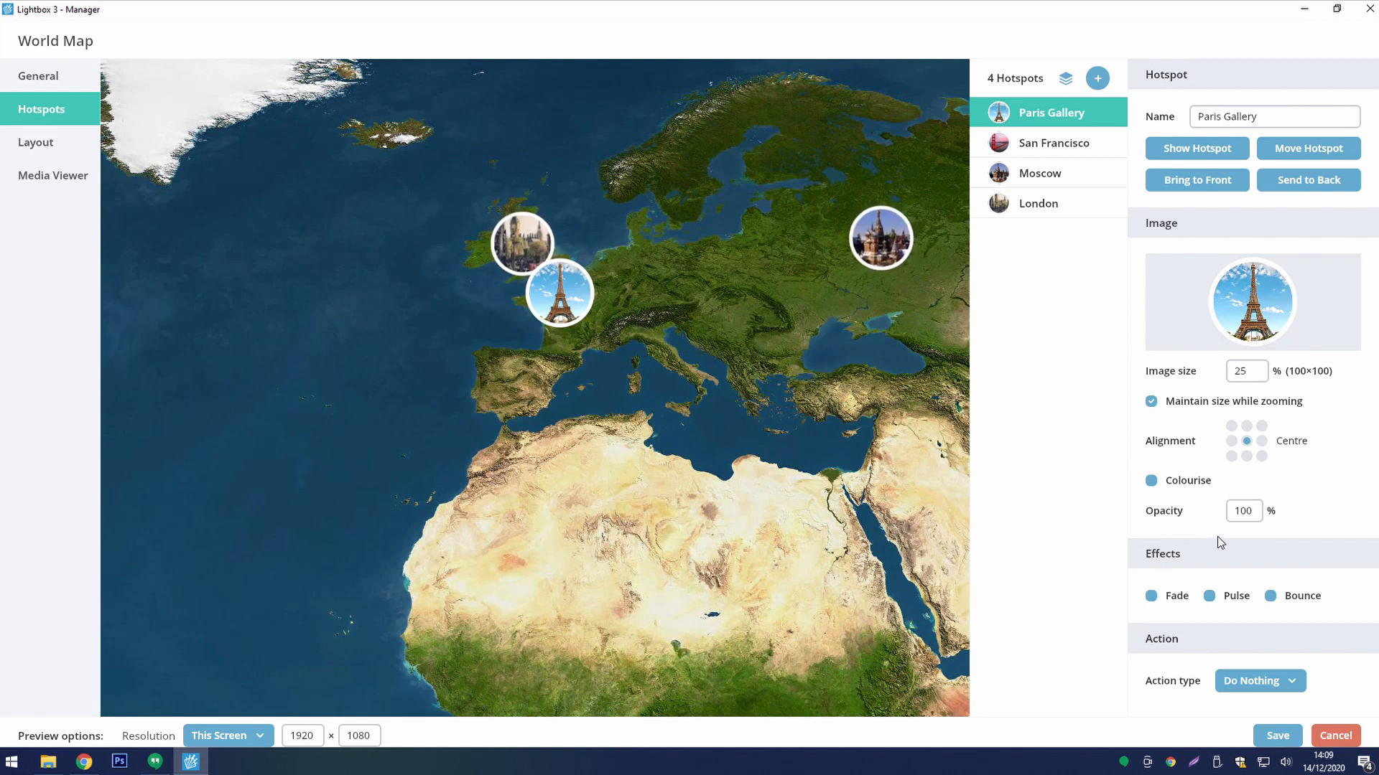
# - Disable Maintain size while zooming and enable Pulse for the Paris Gallery hotspot, try the Go to Screen action, and save the World Map
pyautogui.click(1237, 404)
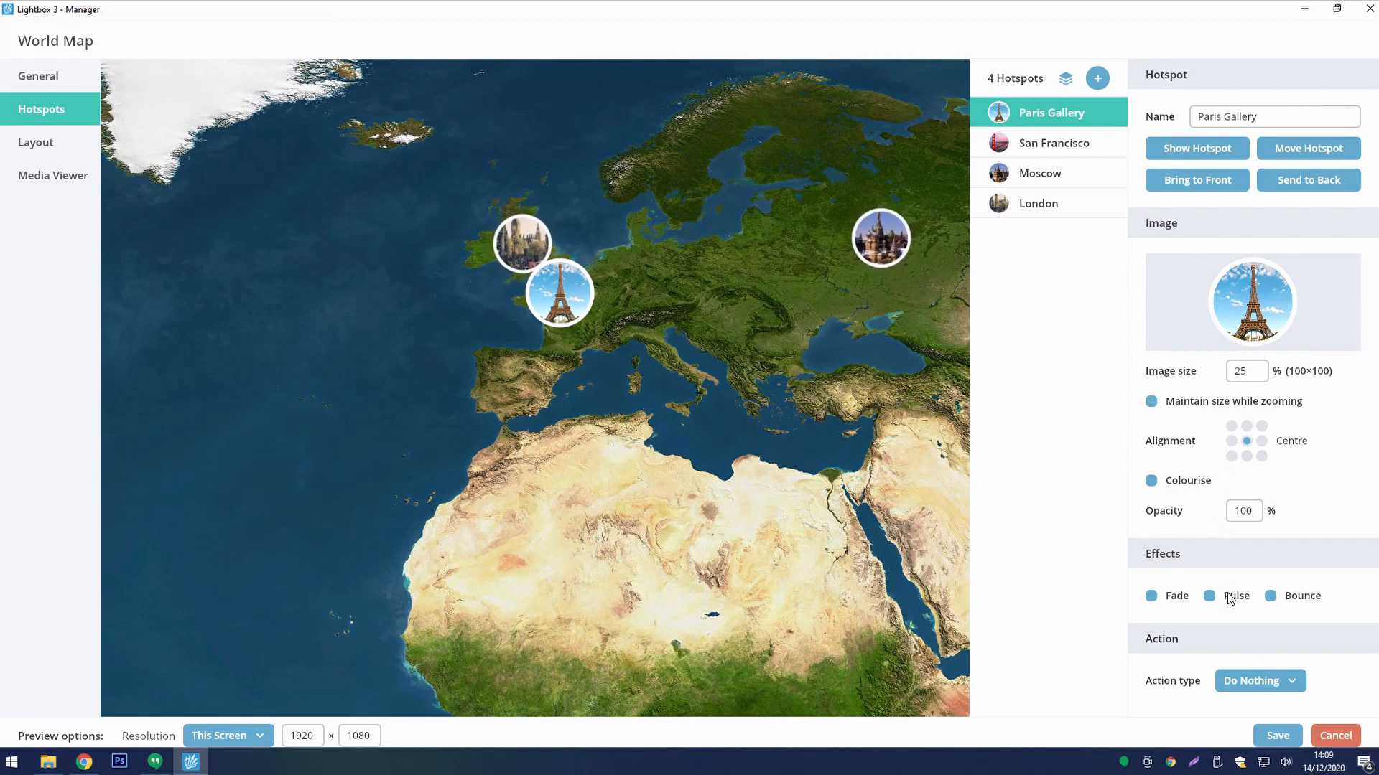
pyautogui.click(1256, 688)
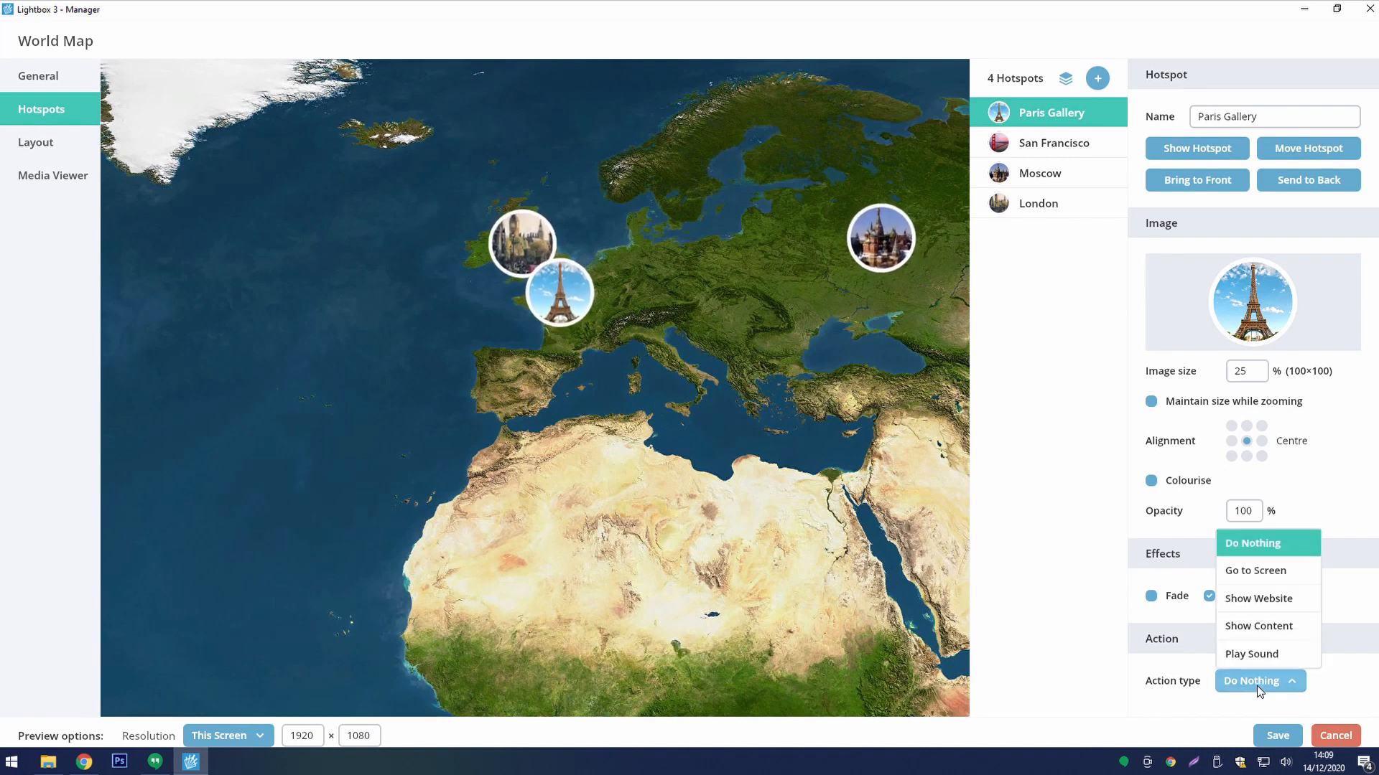
pyautogui.click(1261, 570)
pyautogui.scroll(-1, 1264, 597)
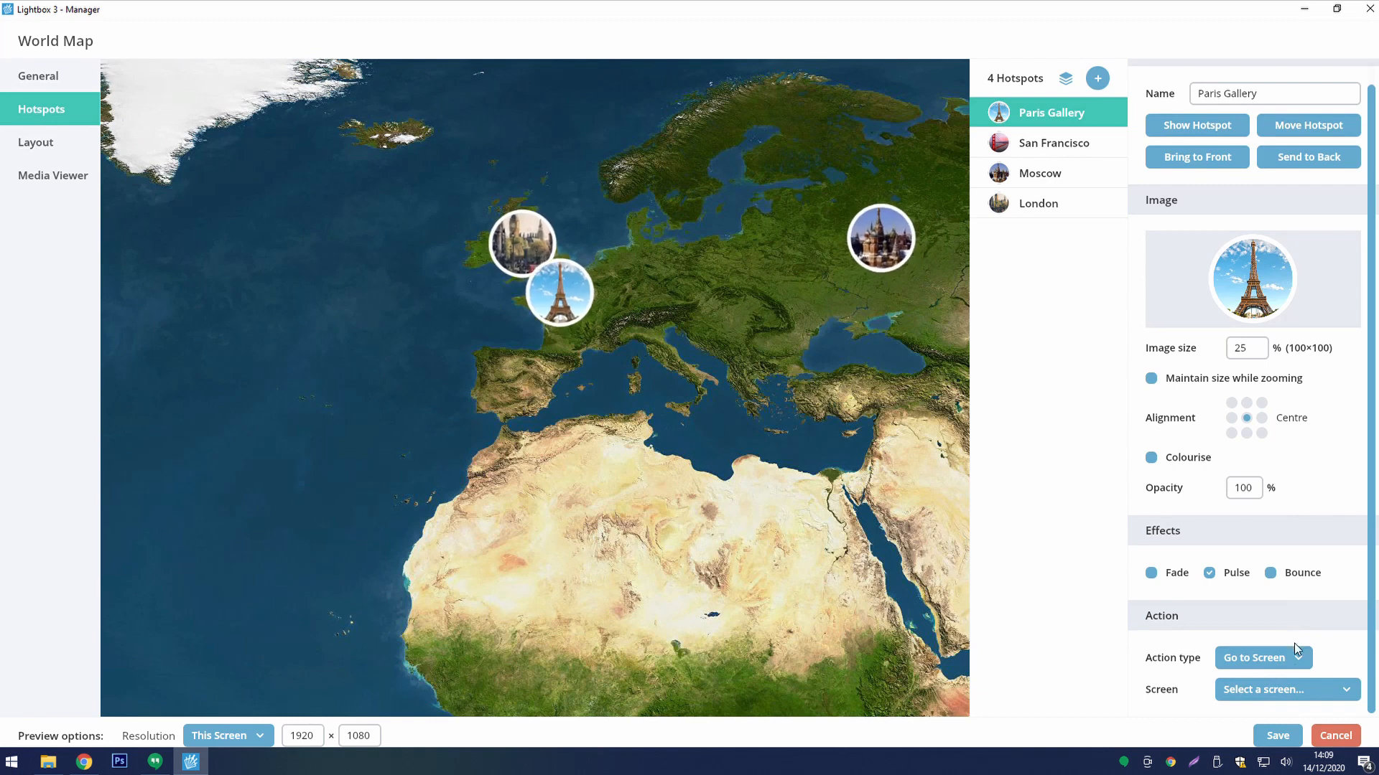
pyautogui.click(1281, 740)
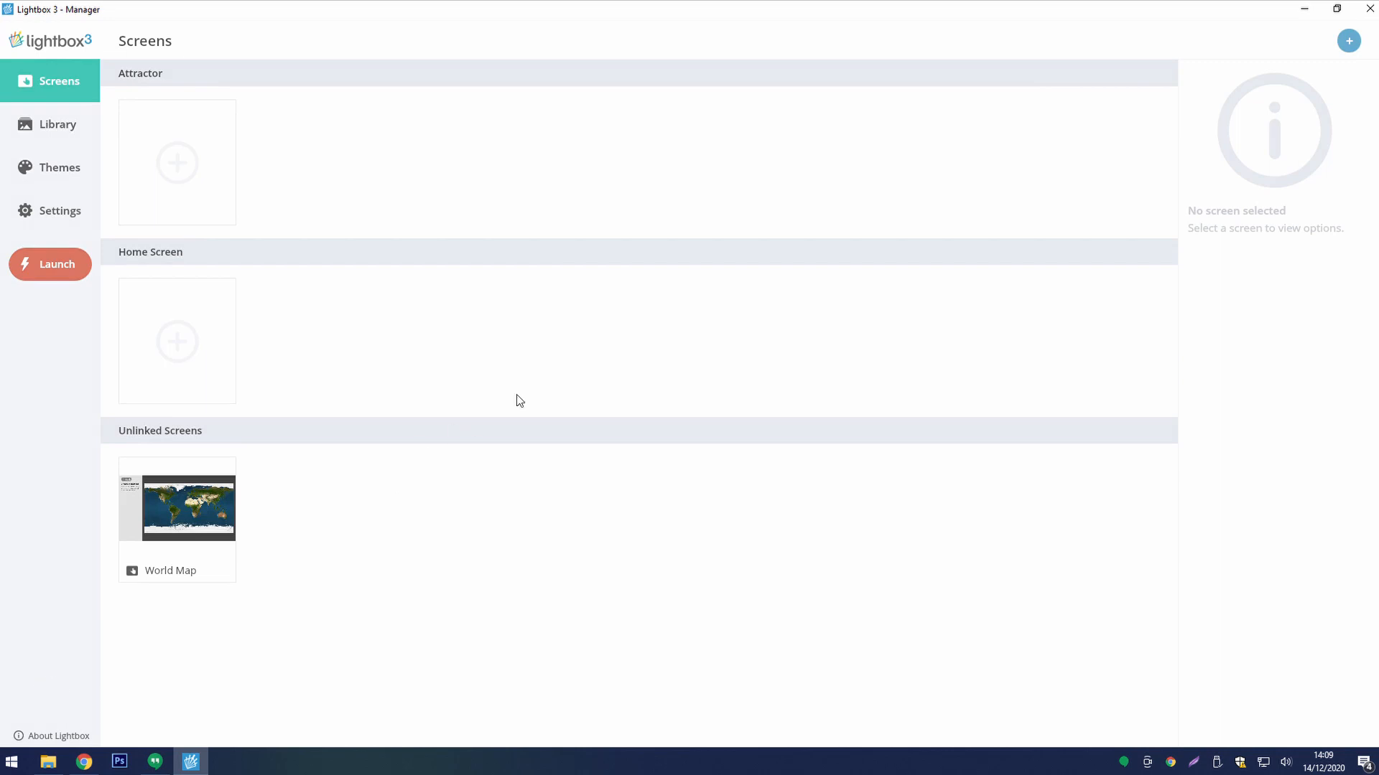
# - Create a new Hotspot screen named "Virtual Gallery" with the gallery wall panorama as its base media, and save it
pyautogui.click(1350, 41)
pyautogui.click(779, 388)
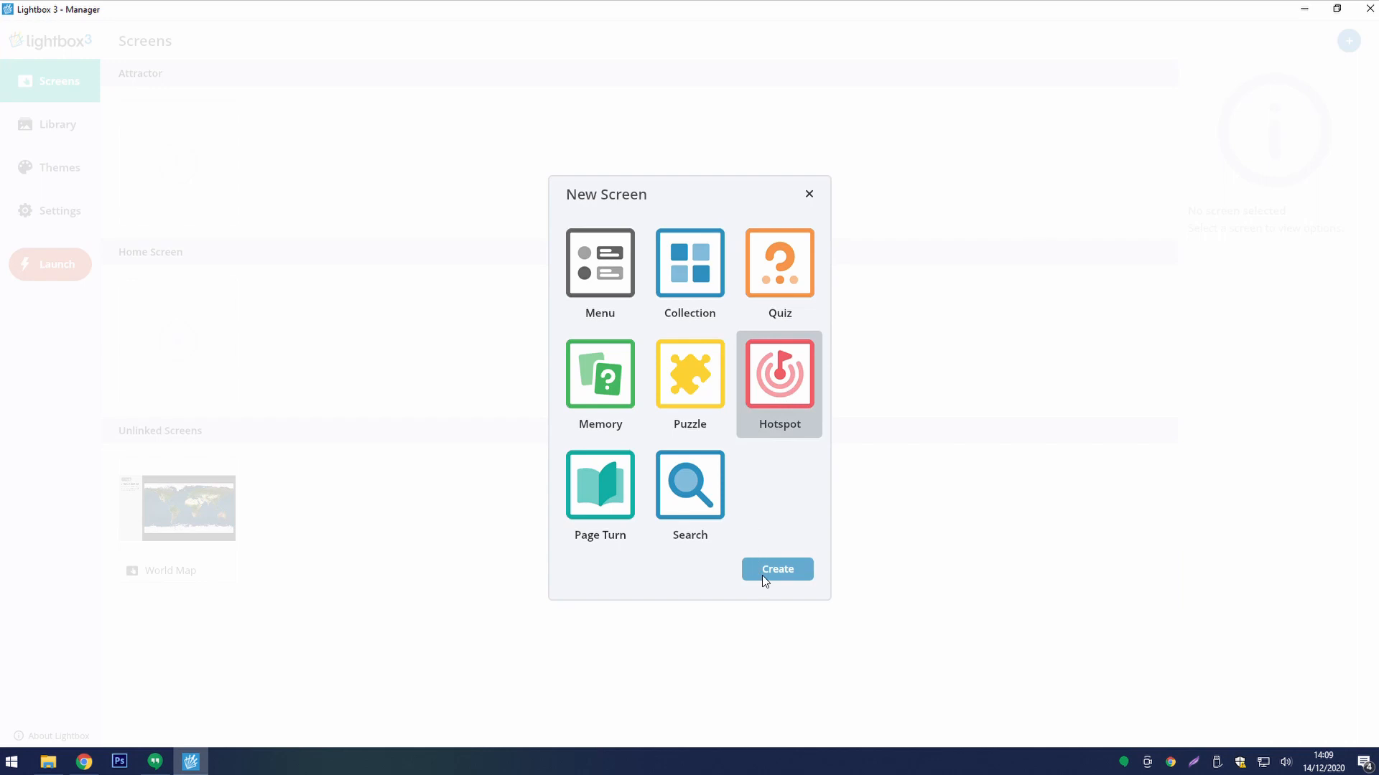
pyautogui.click(762, 571)
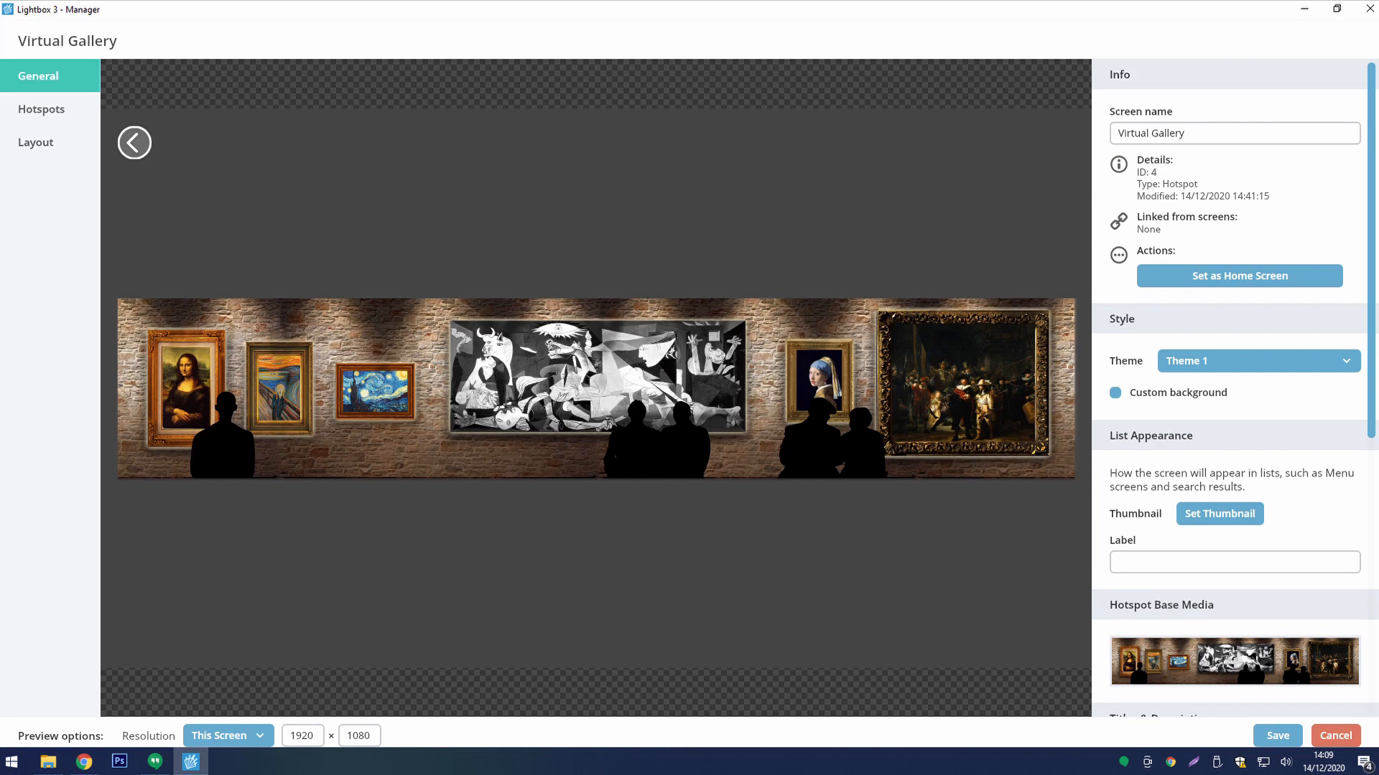
pyautogui.click(1275, 737)
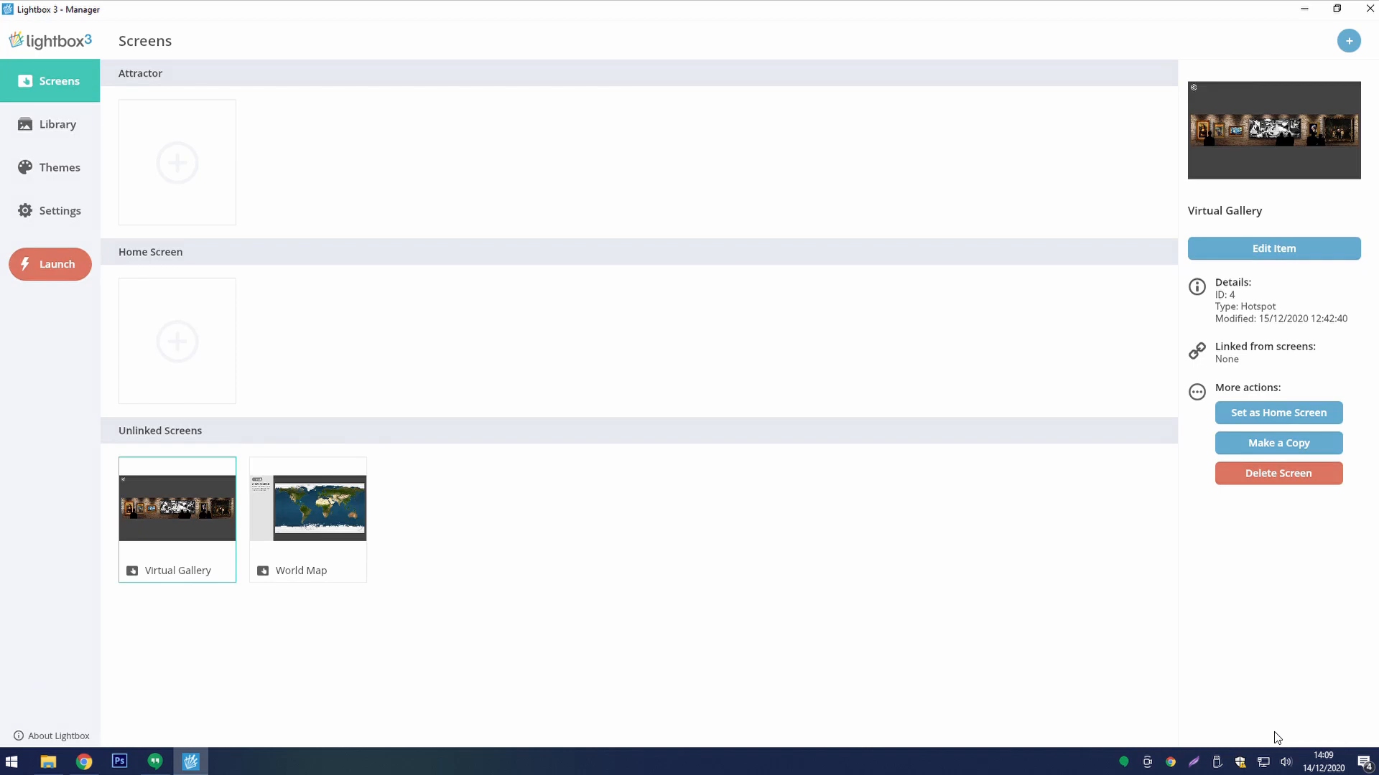
# - Reopen the World Map screen for editing and select its Paris Gallery hotspot
pyautogui.click(331, 502)
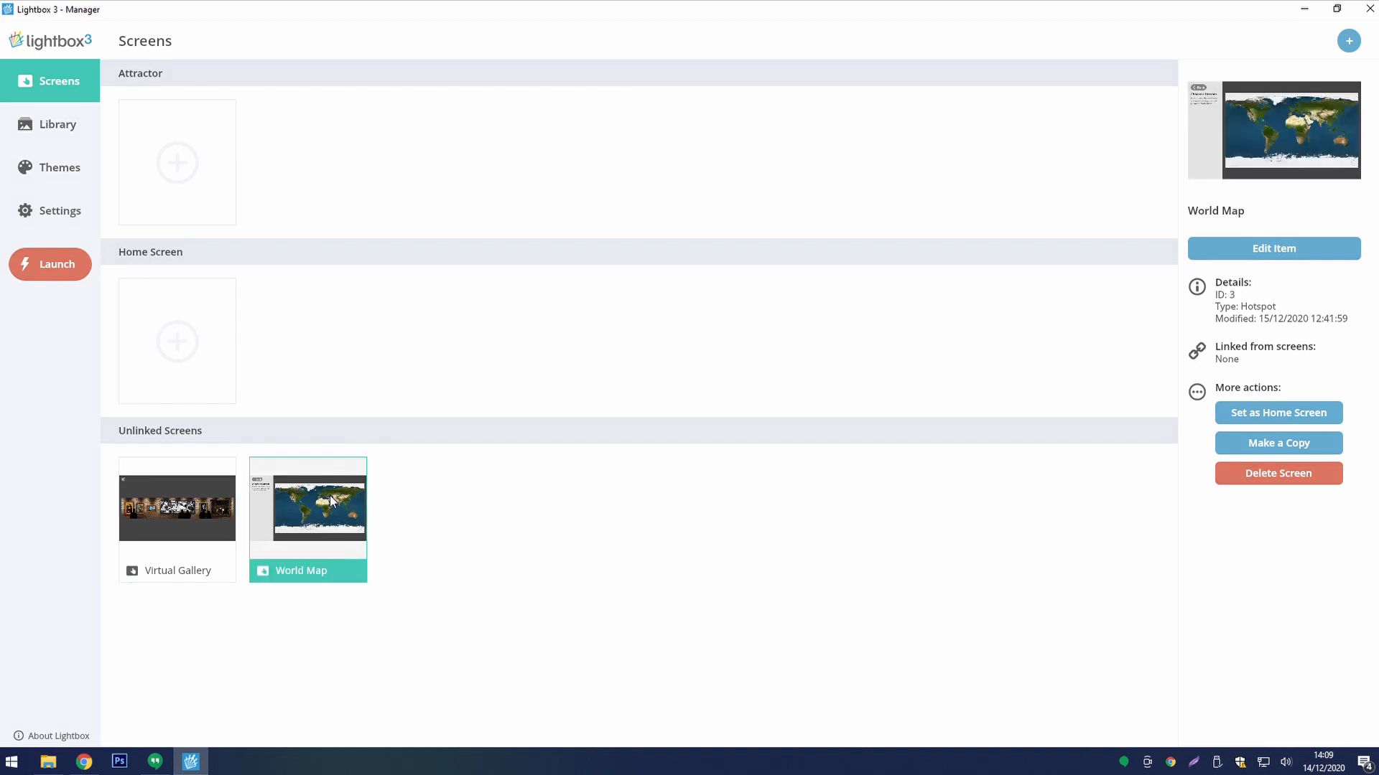
pyautogui.click(1293, 248)
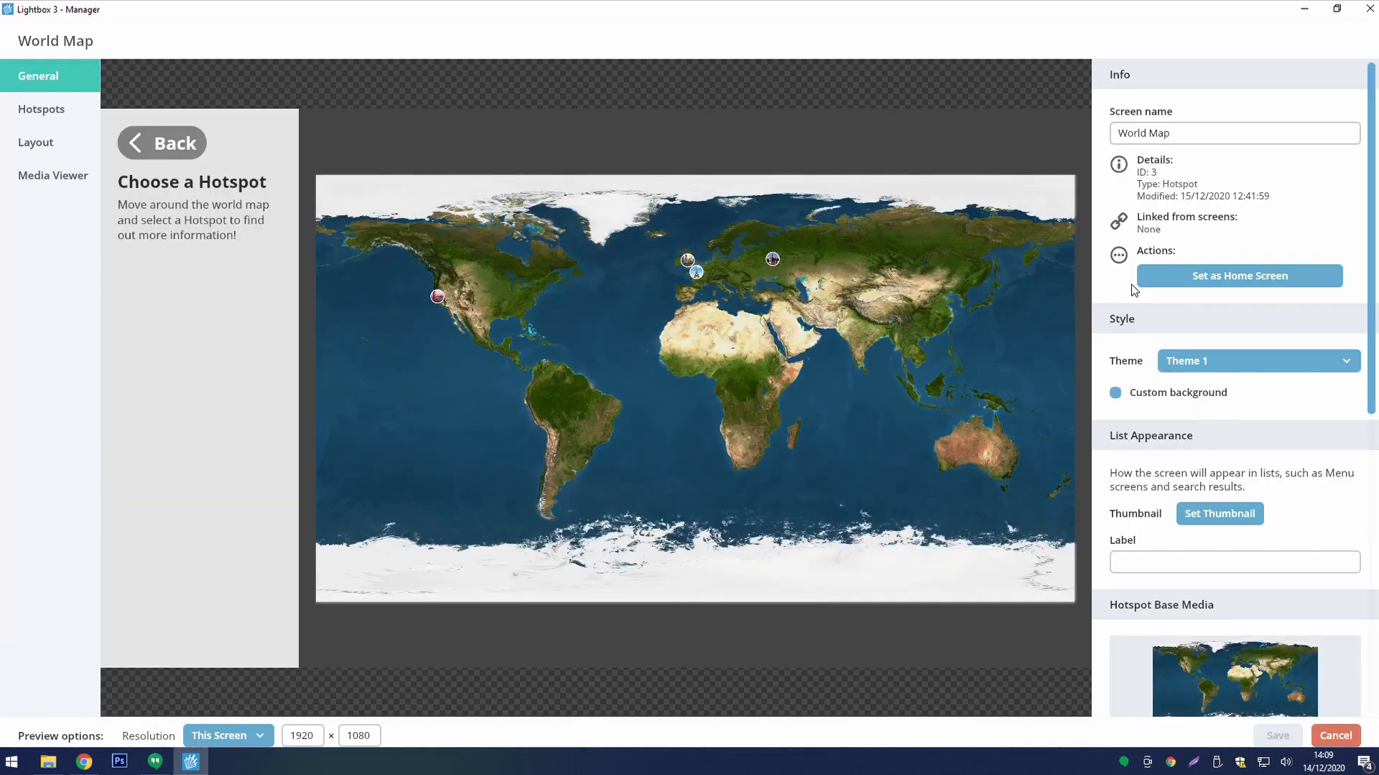
pyautogui.click(76, 109)
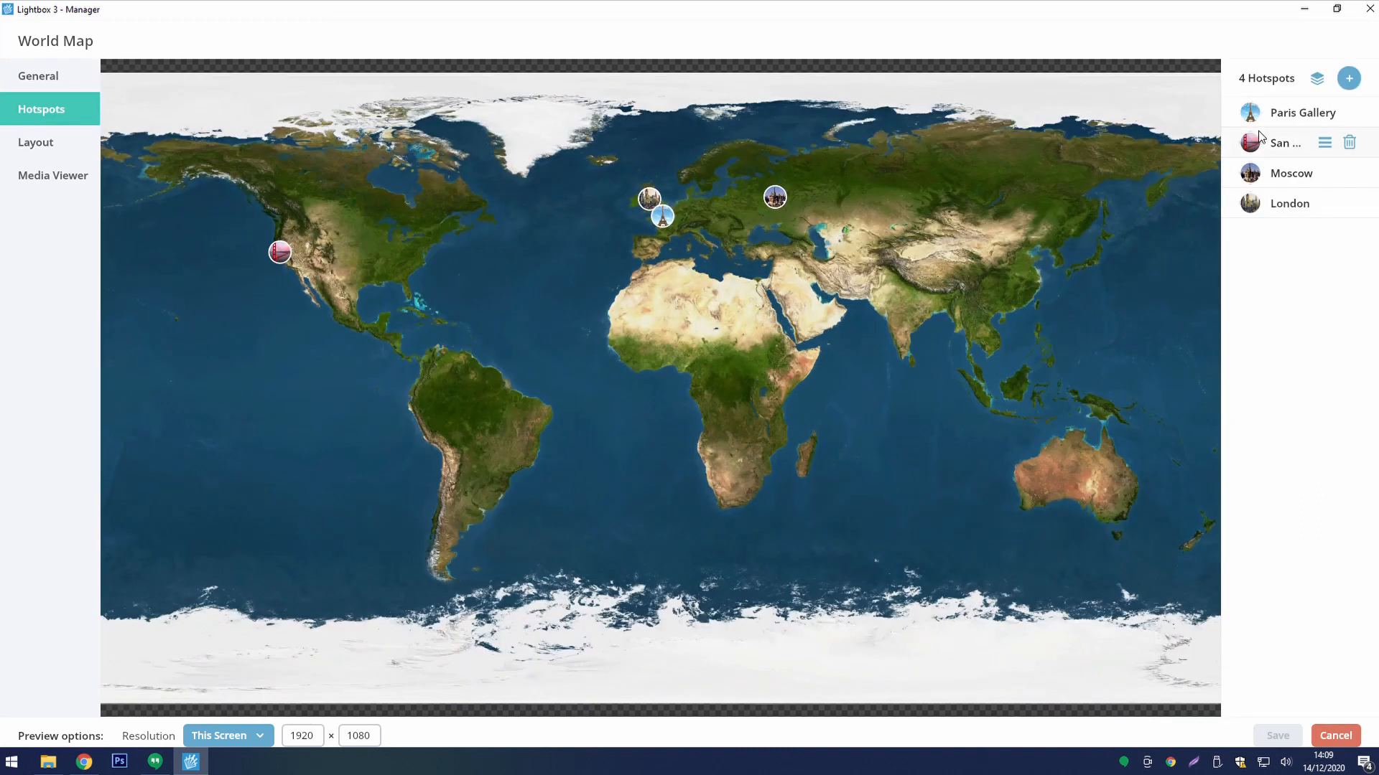
pyautogui.click(1276, 120)
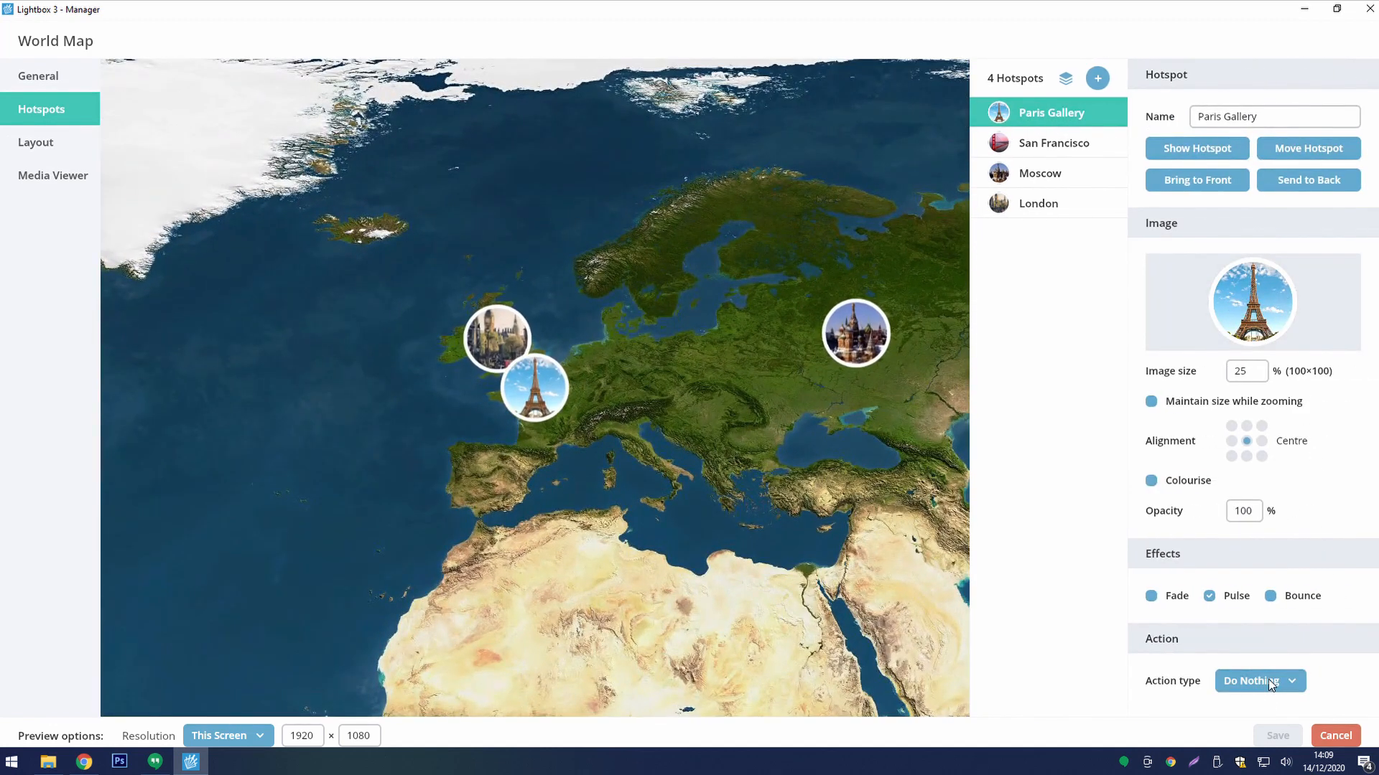
# - Make the Paris Gallery hotspot go to the Virtual Gallery screen and review the available transition types
pyautogui.click(1268, 679)
pyautogui.click(1271, 586)
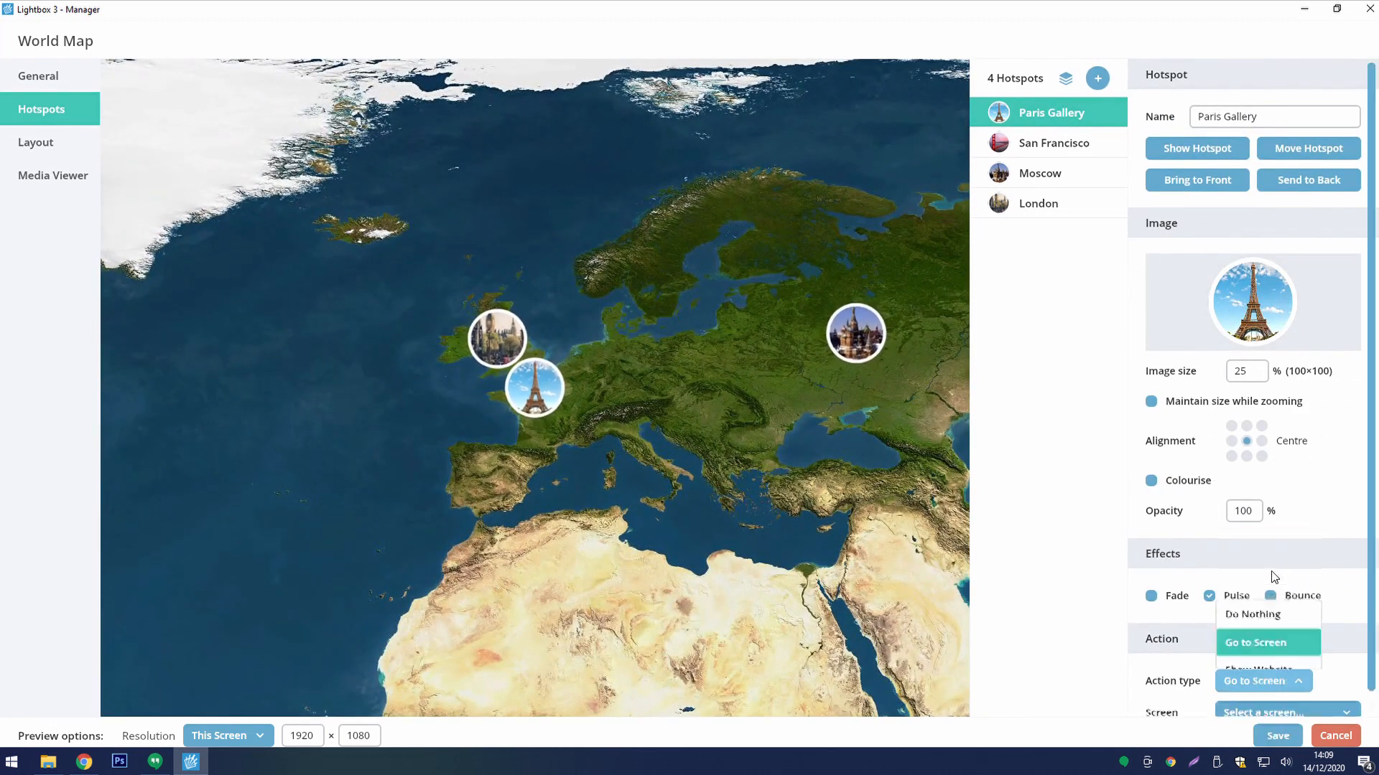
pyautogui.click(1282, 688)
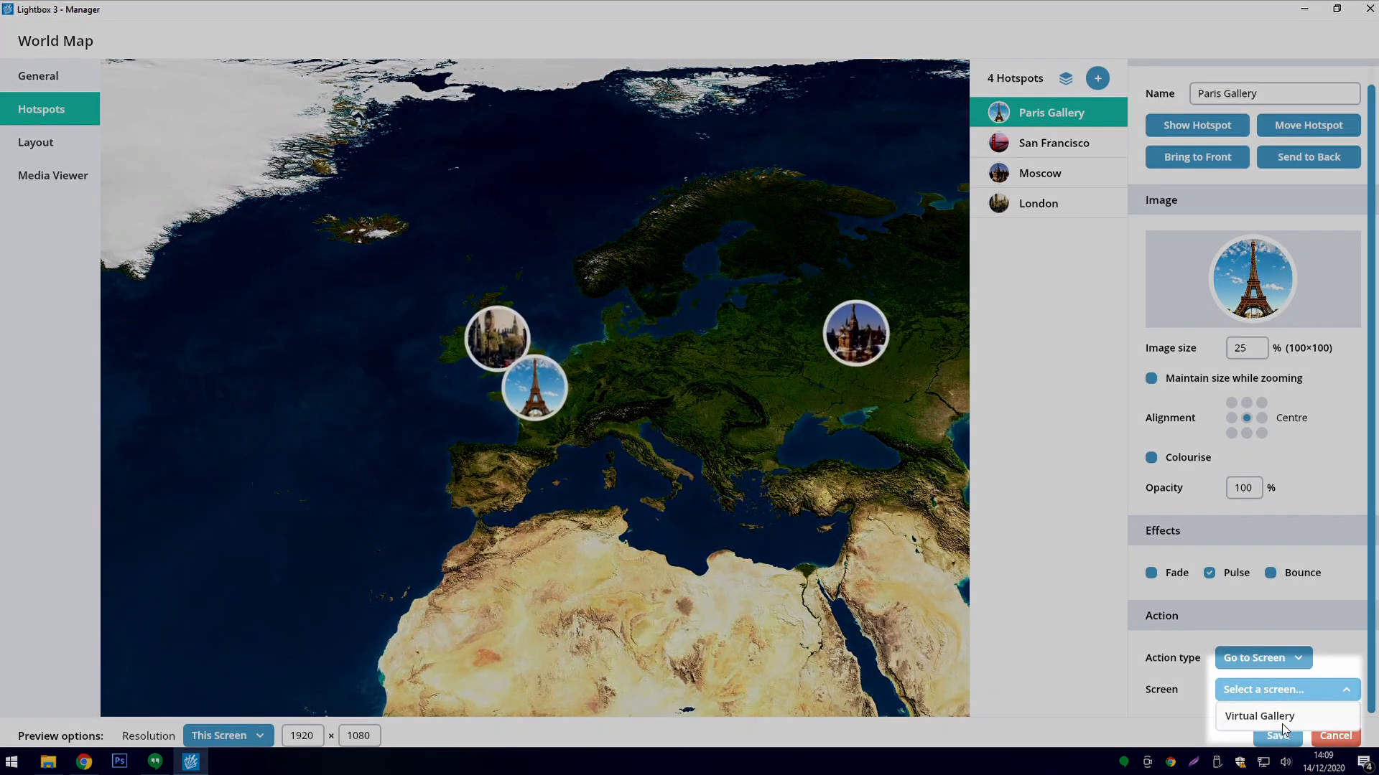
pyautogui.click(1281, 718)
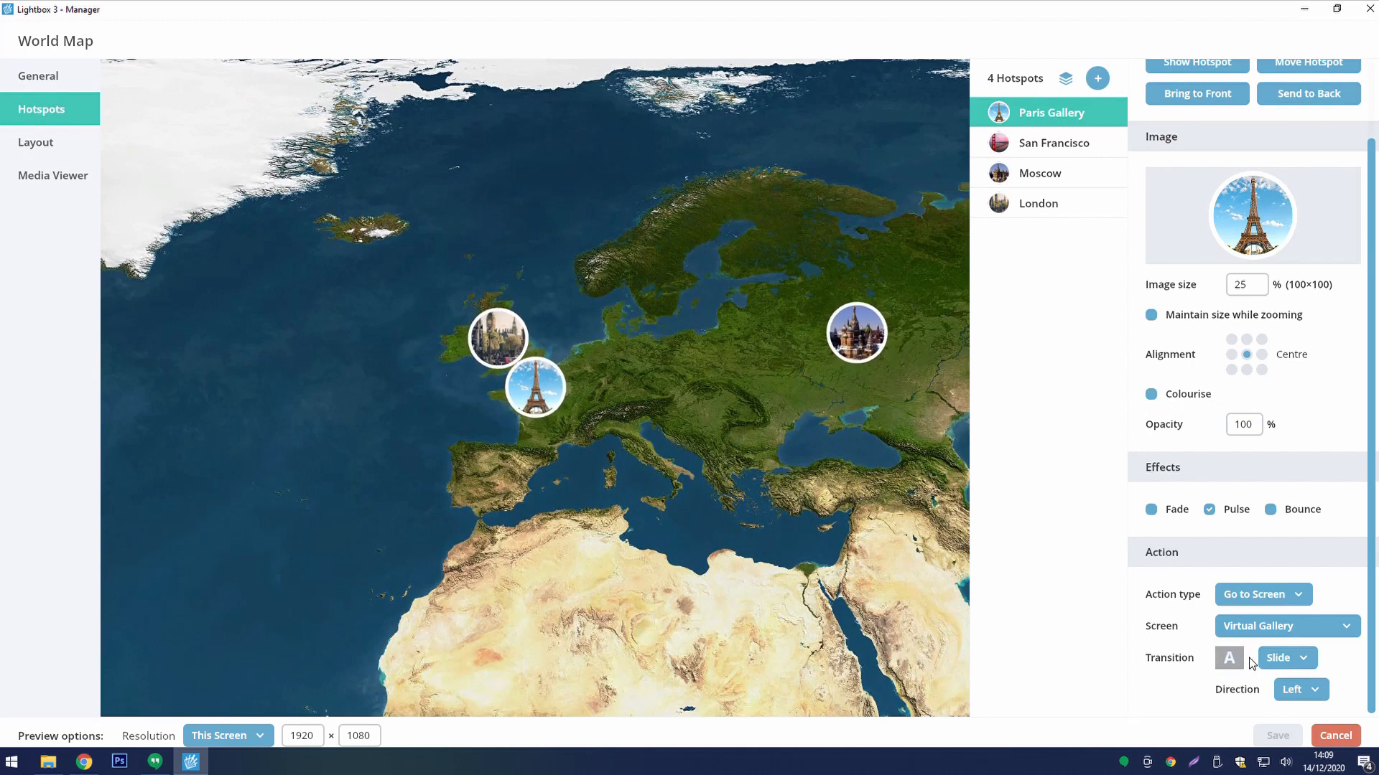
pyautogui.click(1292, 659)
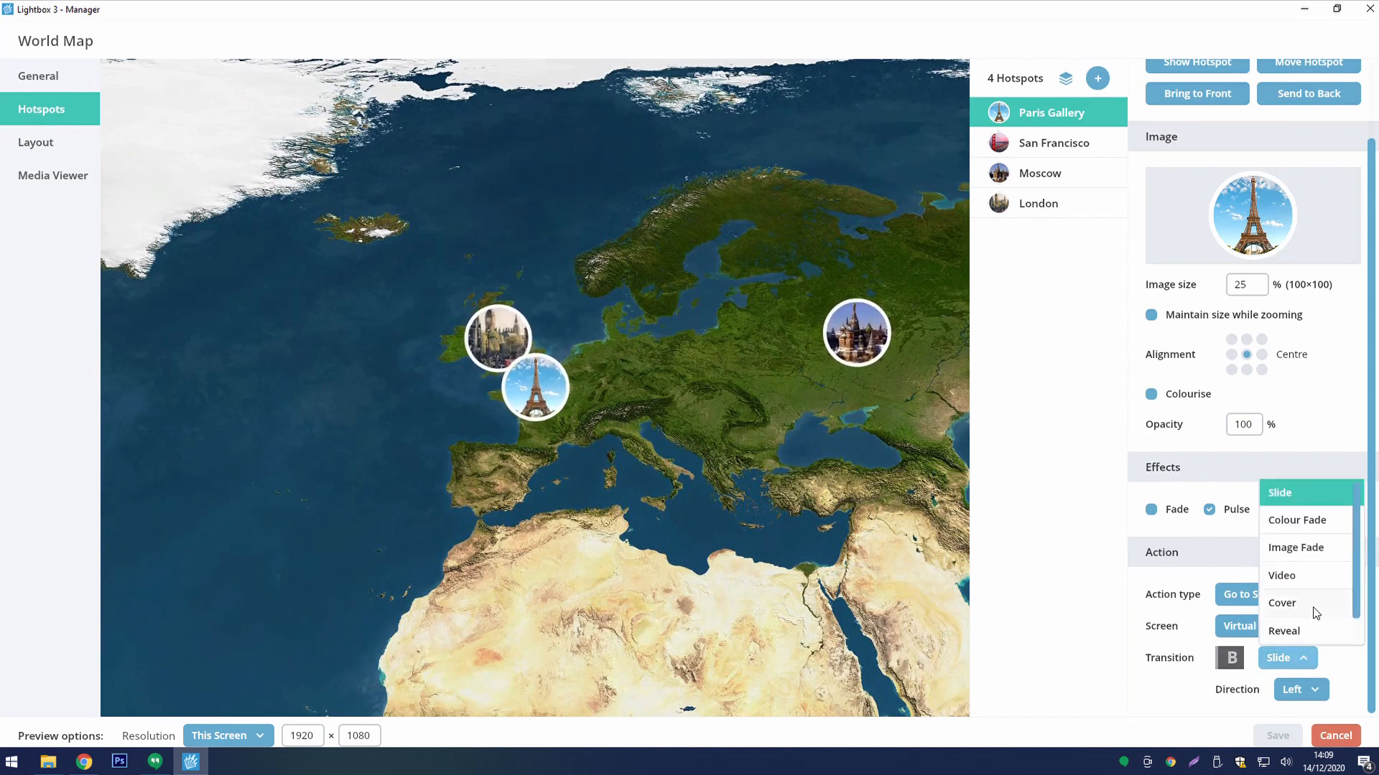
pyautogui.scroll(-1, 1314, 610)
pyautogui.scroll(1, 1315, 610)
pyautogui.click(1300, 659)
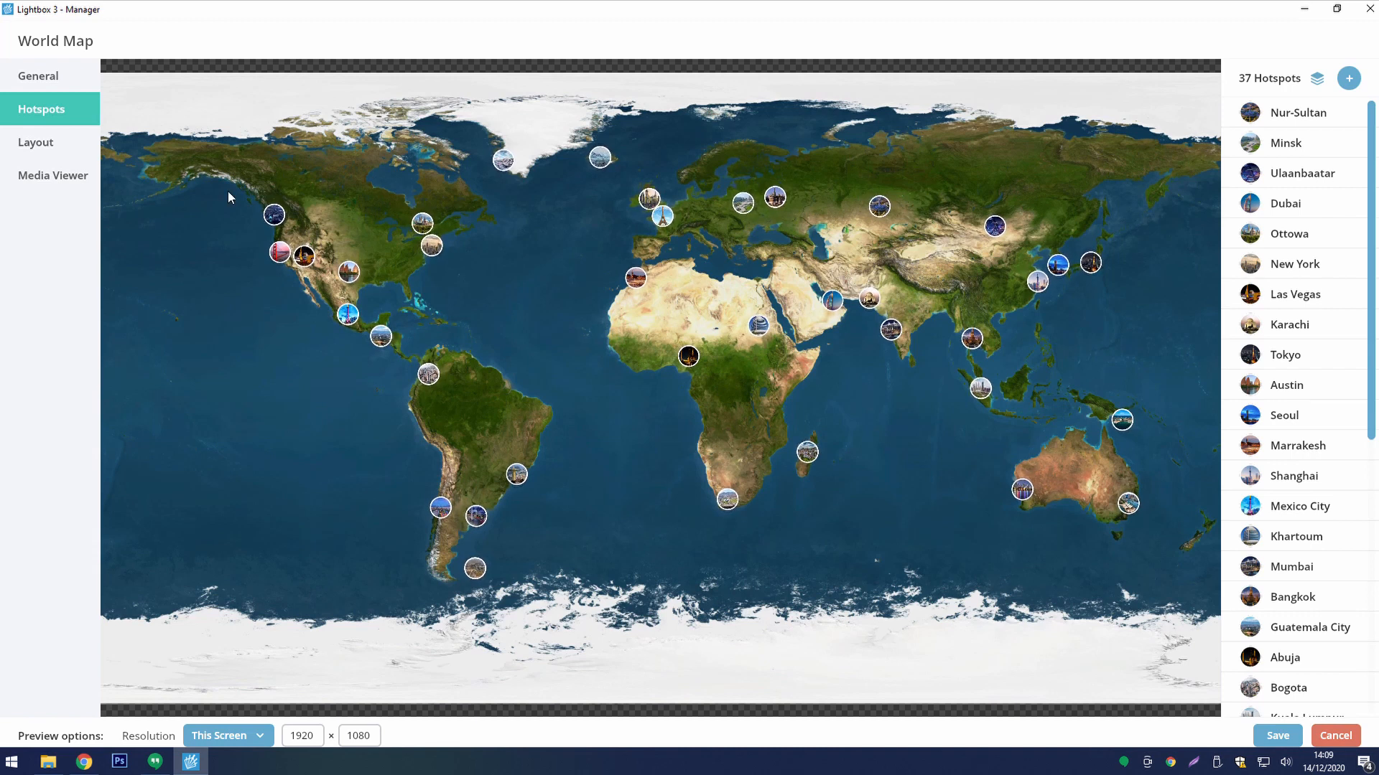
# - Set the World Map media viewer's button size to 157% and icon size to 55.8%, and save the screen
pyautogui.click(74, 176)
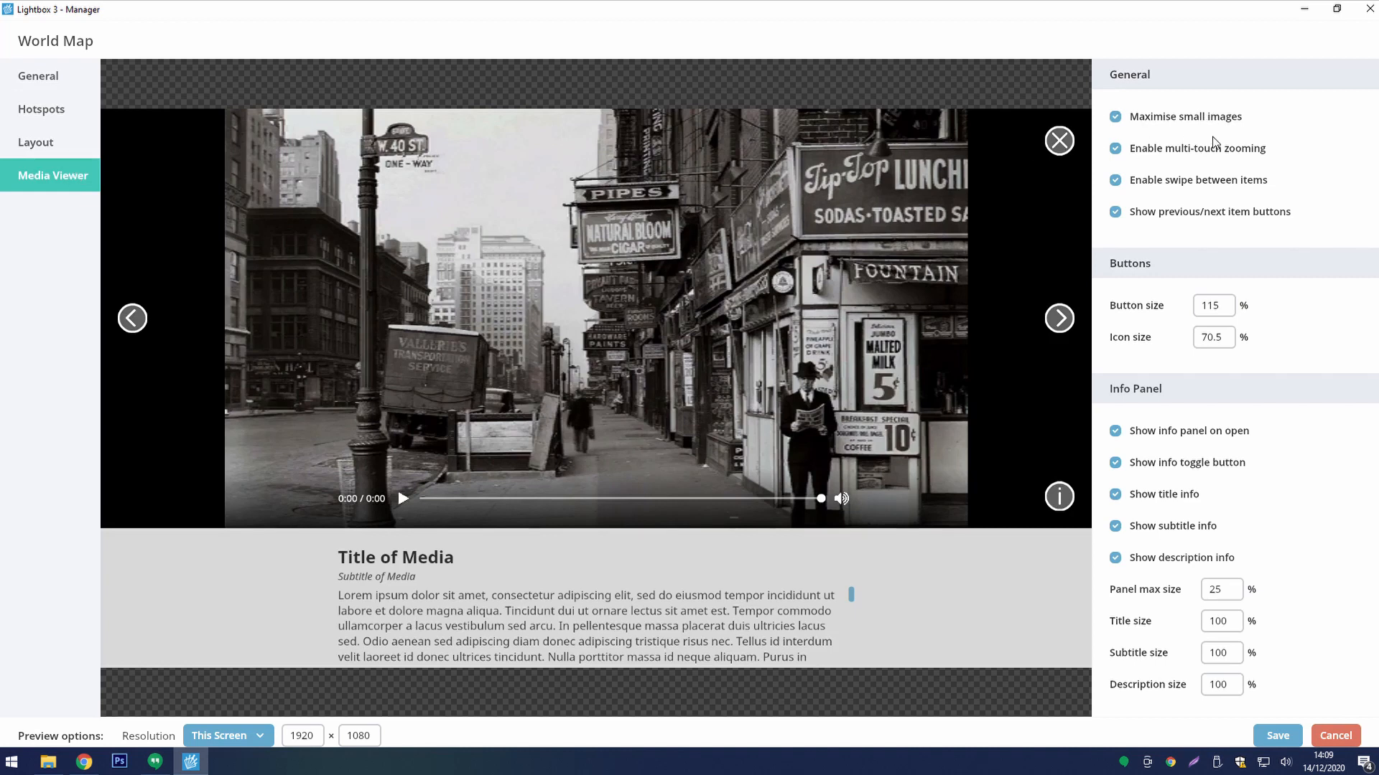
pyautogui.click(1205, 213)
pyautogui.click(1228, 319)
pyautogui.moveTo(1203, 341)
pyautogui.mouseDown()
pyautogui.moveTo(1164, 345)
pyautogui.moveTo(1188, 341)
pyautogui.mouseUp()
pyautogui.click(1204, 338)
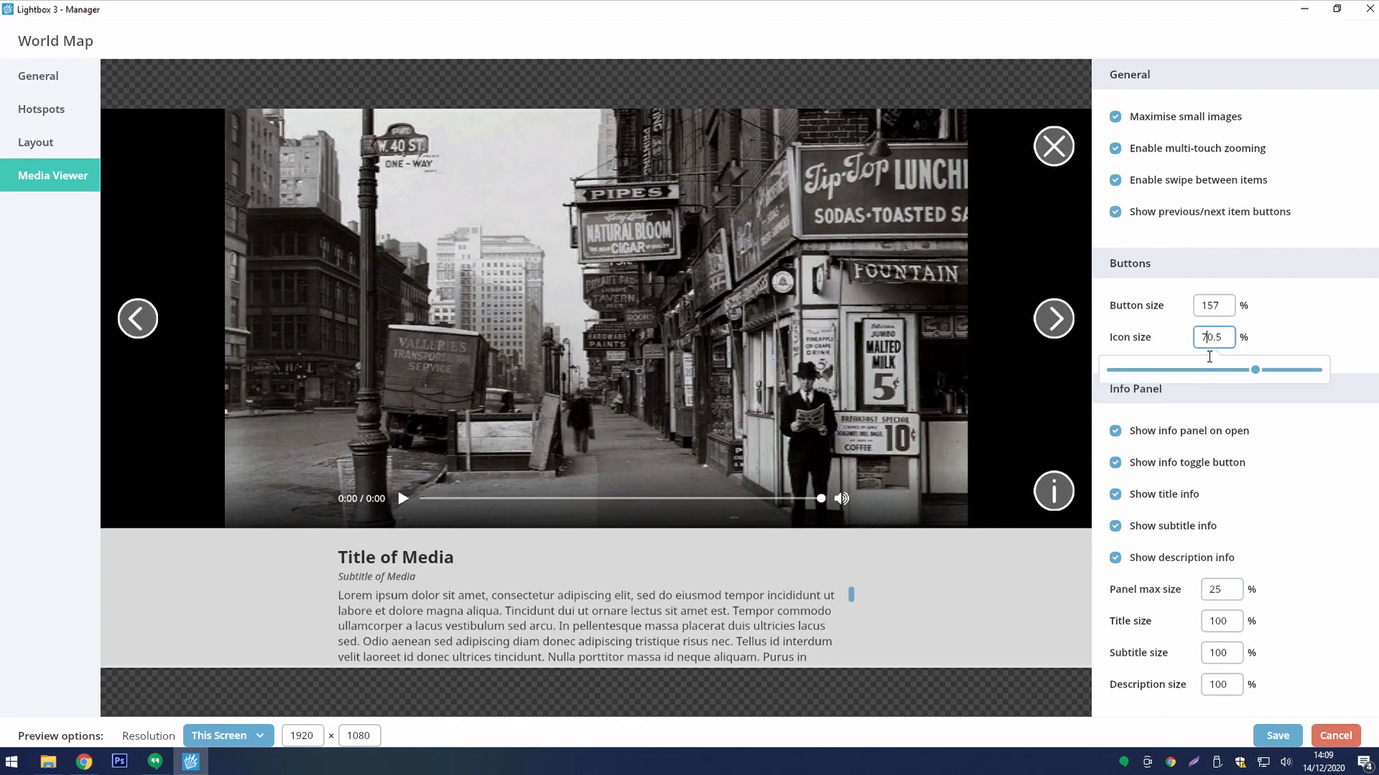
pyautogui.moveTo(1257, 371); pyautogui.dragTo(1224, 372)
pyautogui.click(1224, 343)
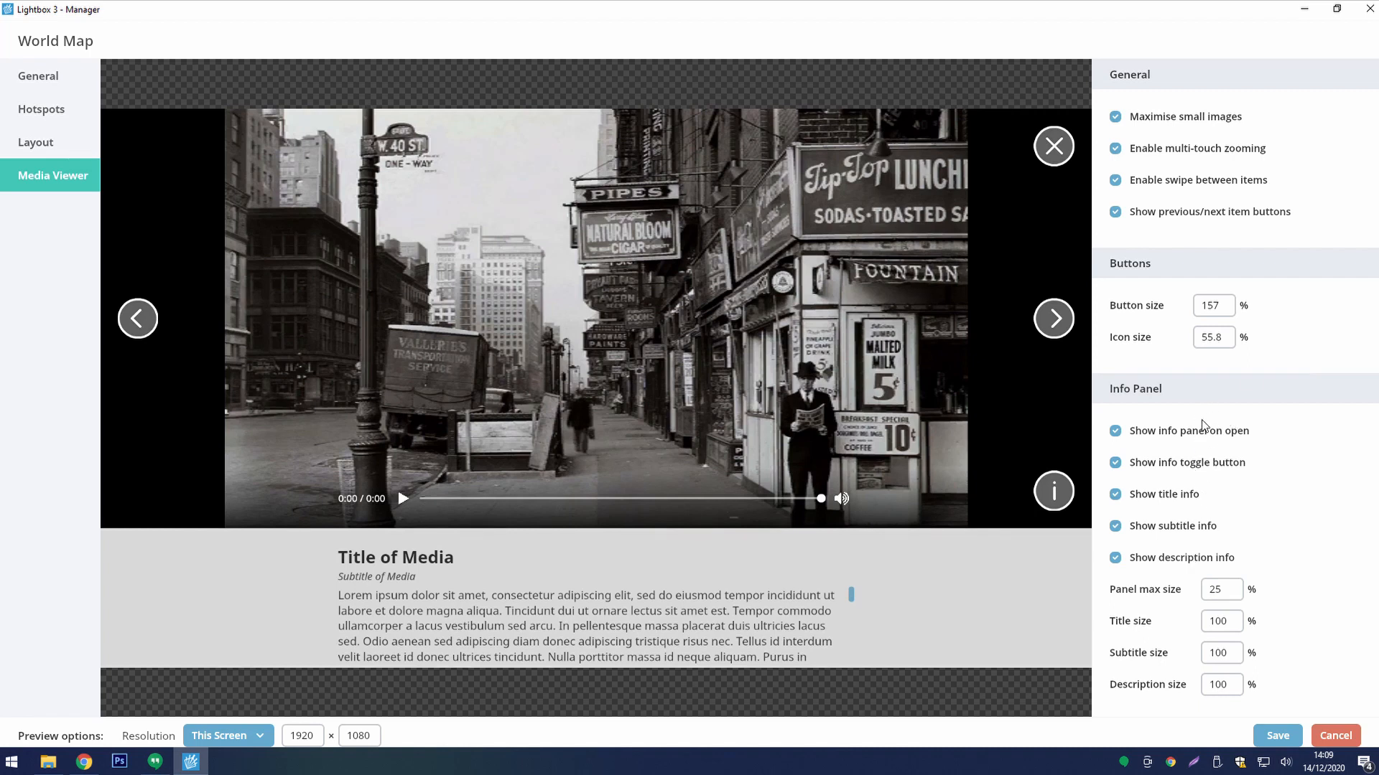
pyautogui.click(1202, 437)
pyautogui.click(1277, 736)
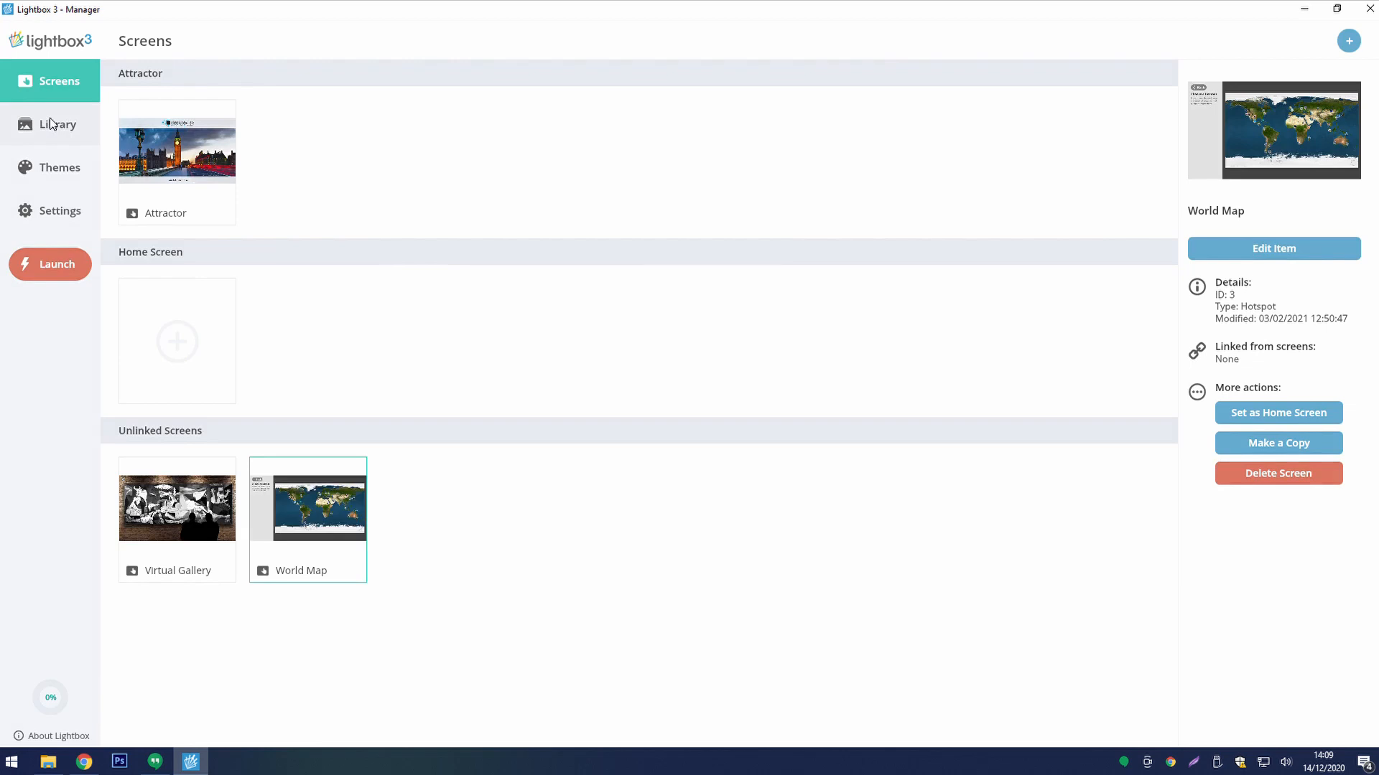
# - Give library image 000048 the title "Golden Gate Bridge" and the subtitle "California", and save it
pyautogui.click(50, 124)
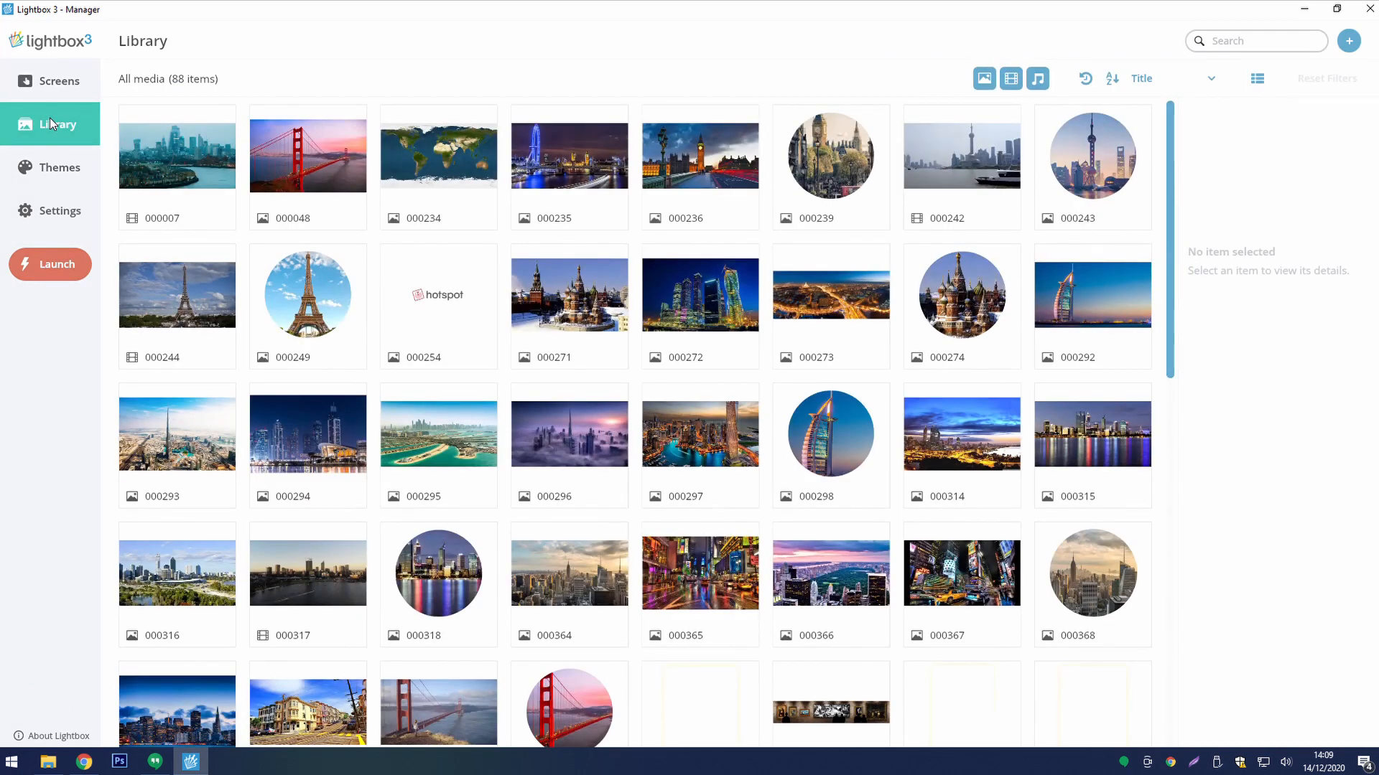
pyautogui.click(341, 162)
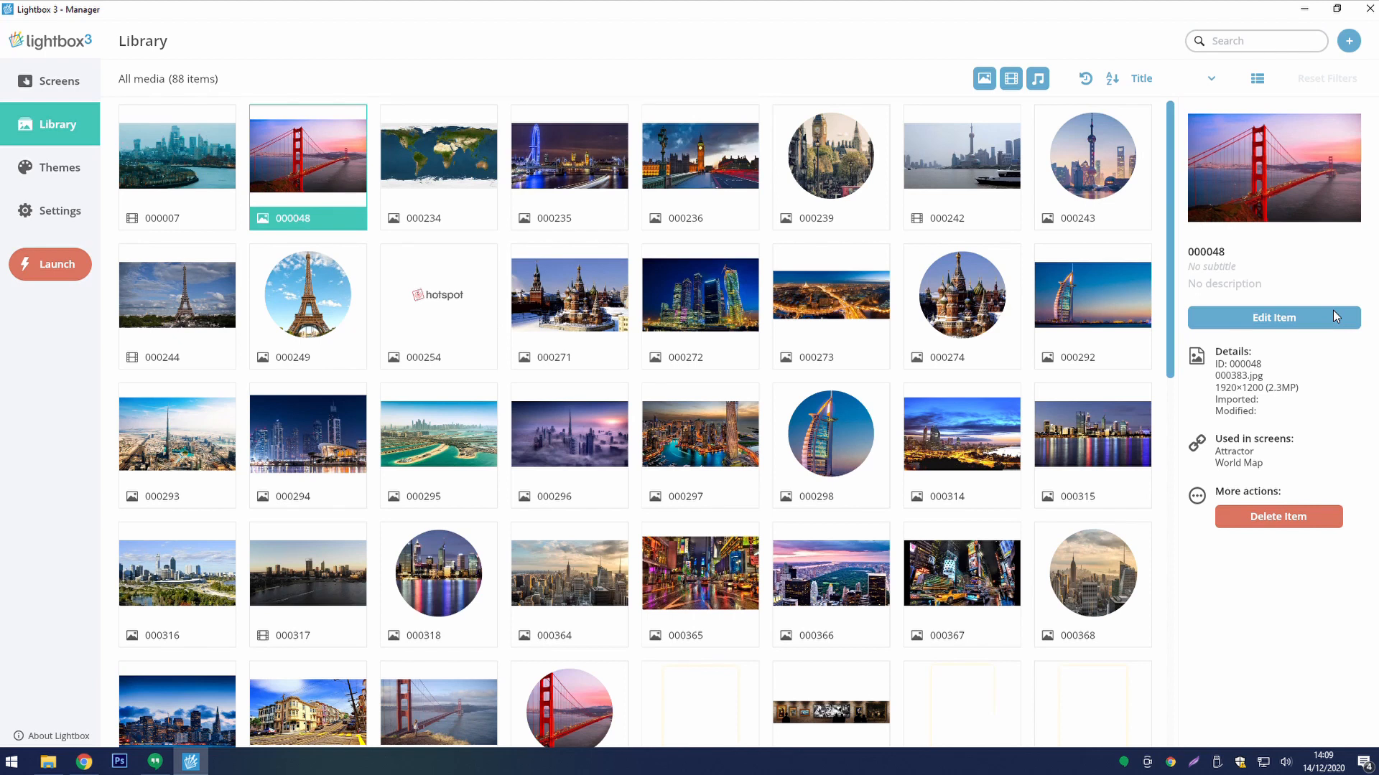
pyautogui.click(1333, 317)
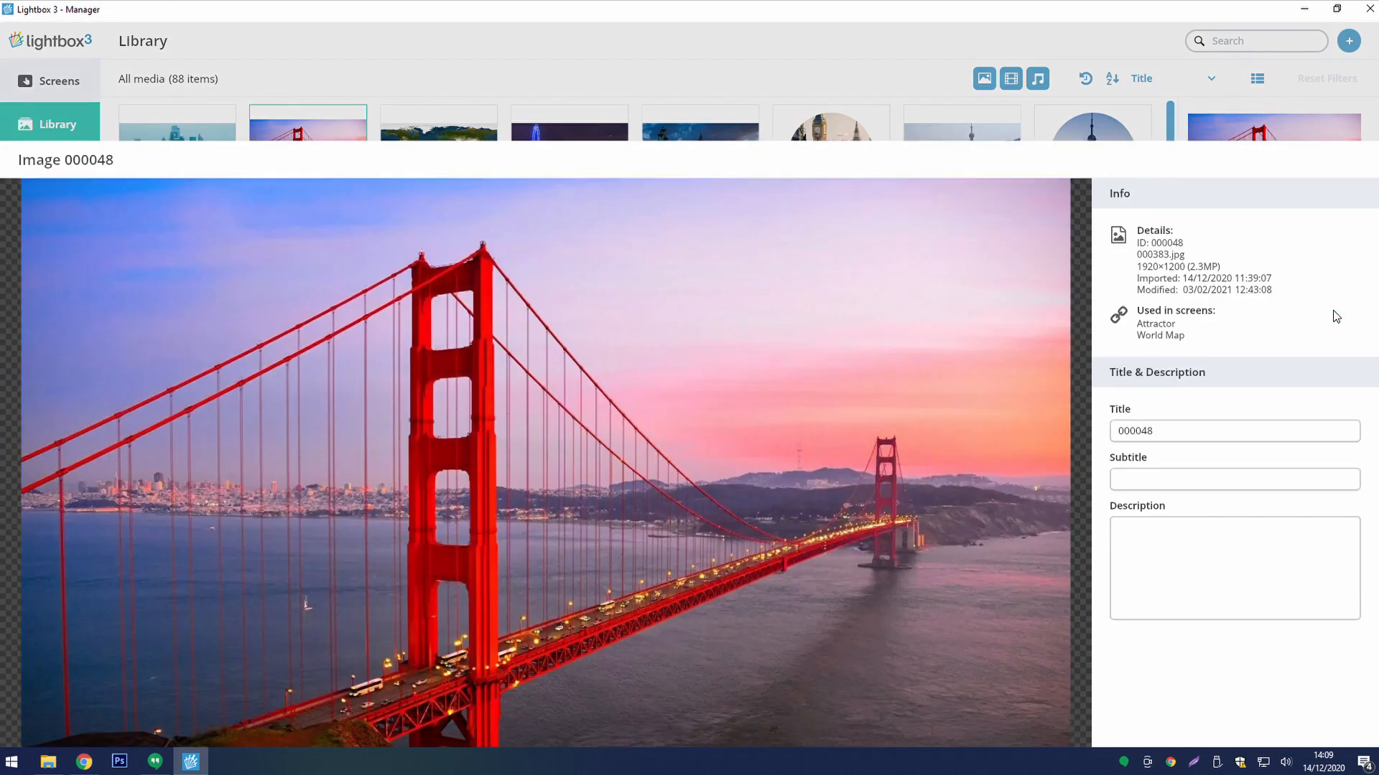
pyautogui.click(1267, 319)
pyautogui.press('BackSpace')
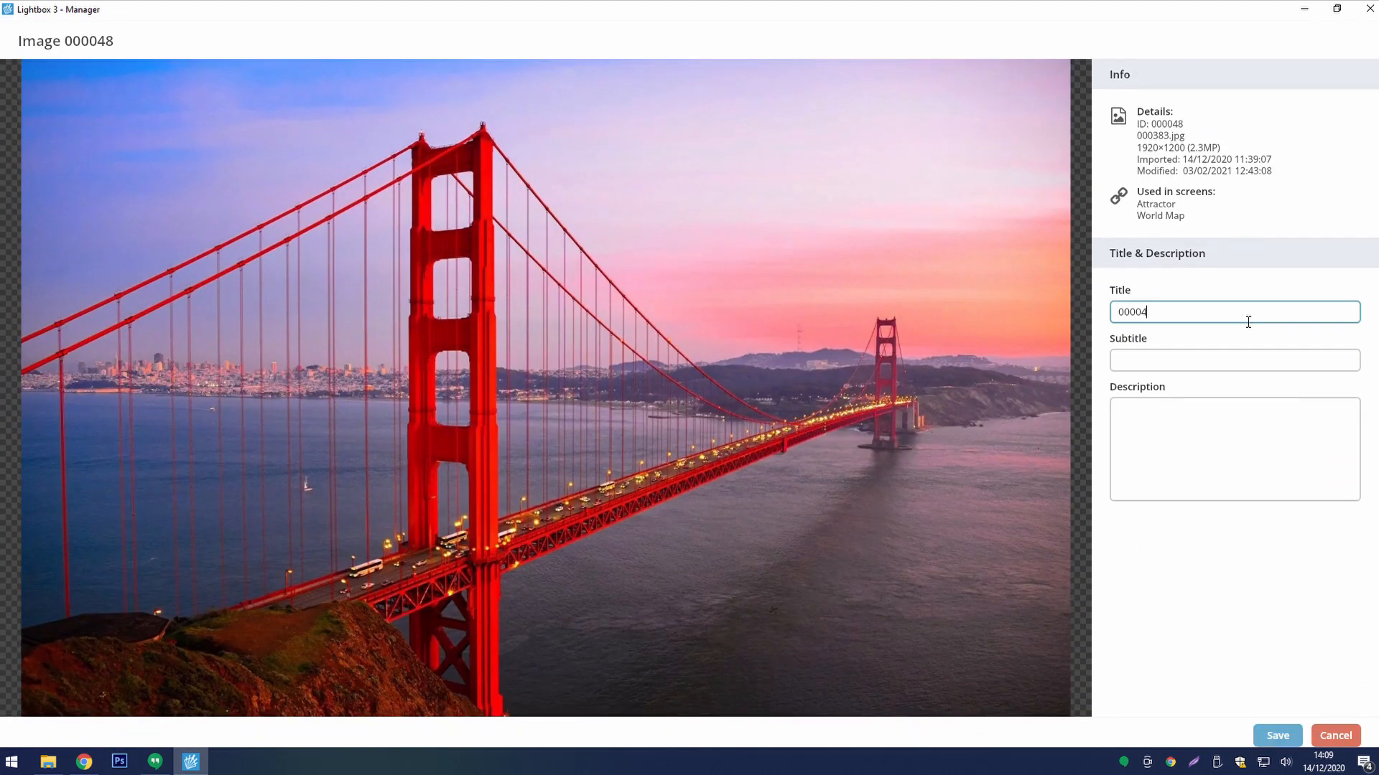
pyautogui.write('Golden Gate Bridge')
pyautogui.click(1211, 364)
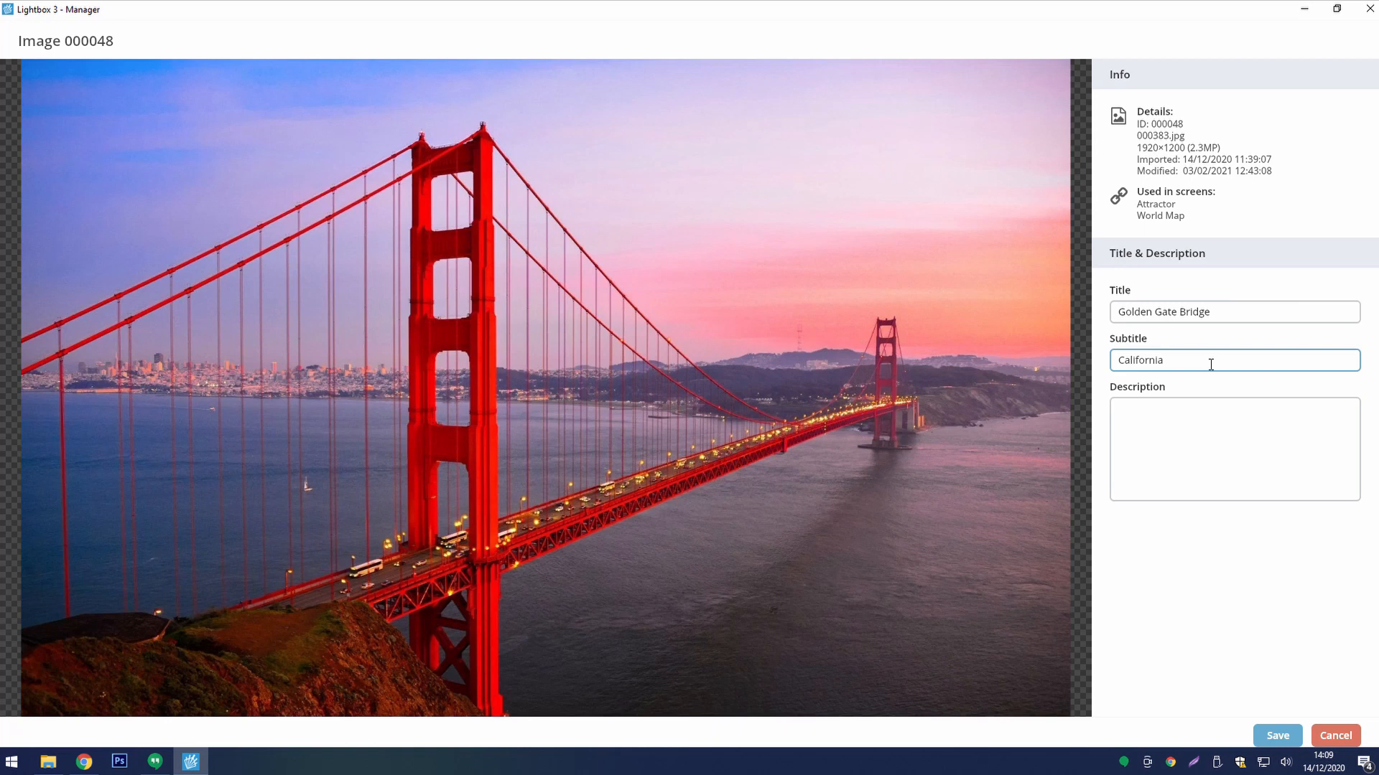
pyautogui.click(1276, 734)
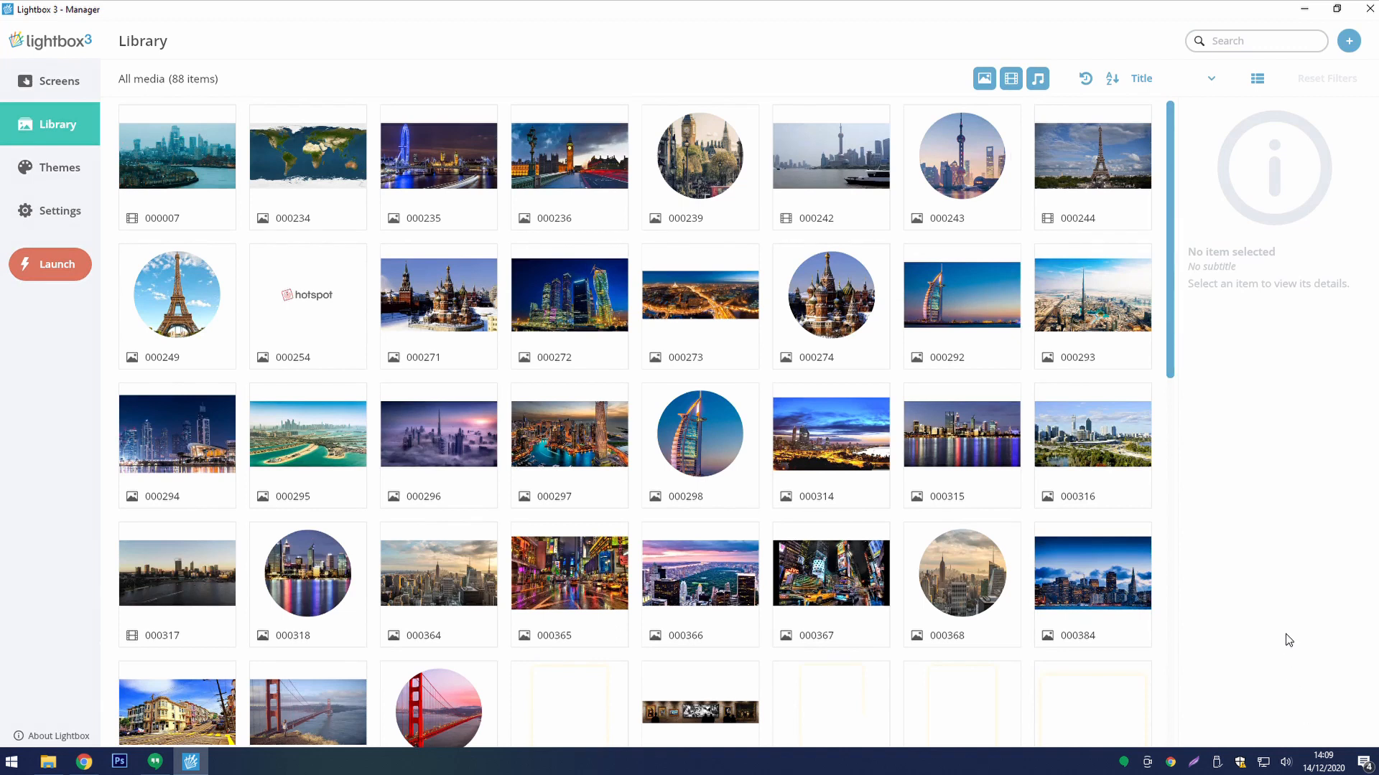
# - Set the title of library video 000007 to "London Skyline" and save it
pyautogui.click(193, 167)
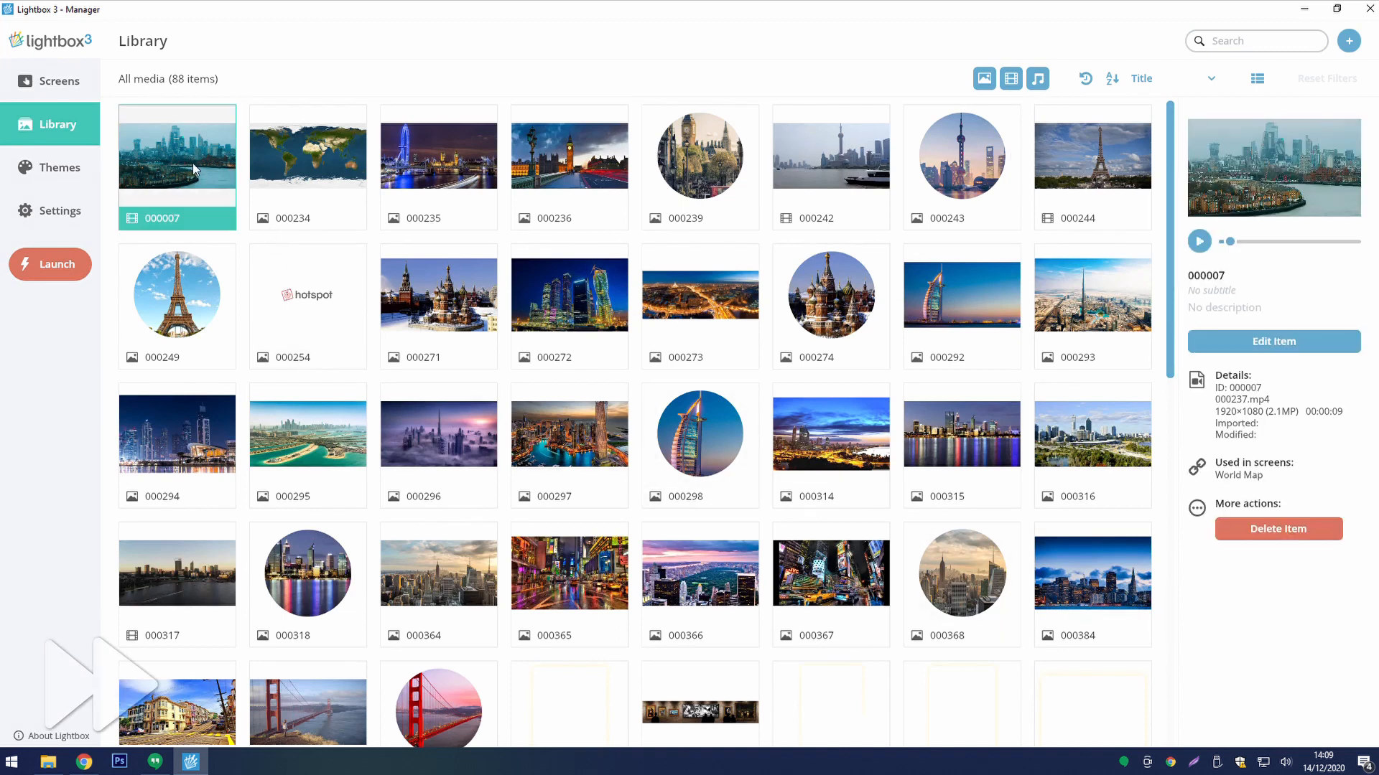
pyautogui.click(1241, 342)
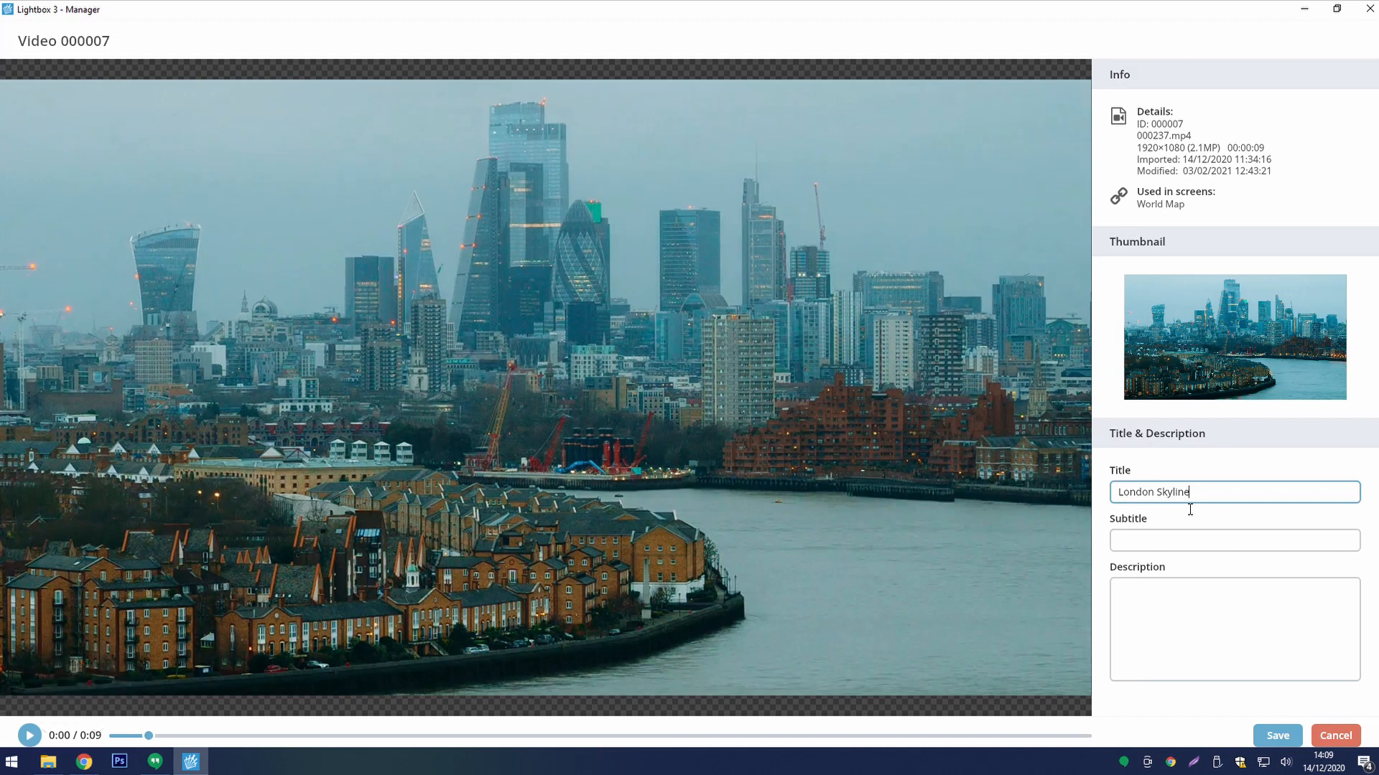
pyautogui.click(1278, 737)
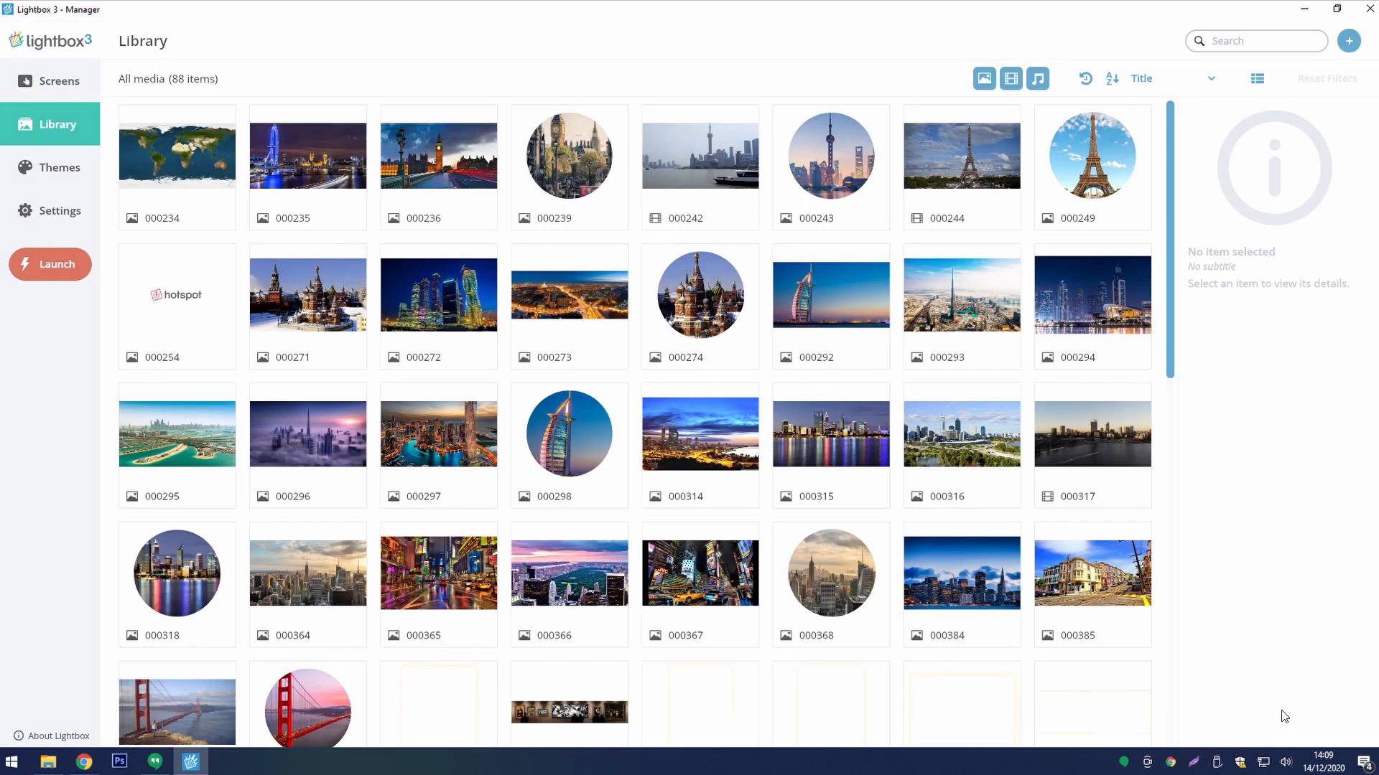
# - Set the title of library video 000244 to "Eiffel Tower" and save it
pyautogui.click(962, 169)
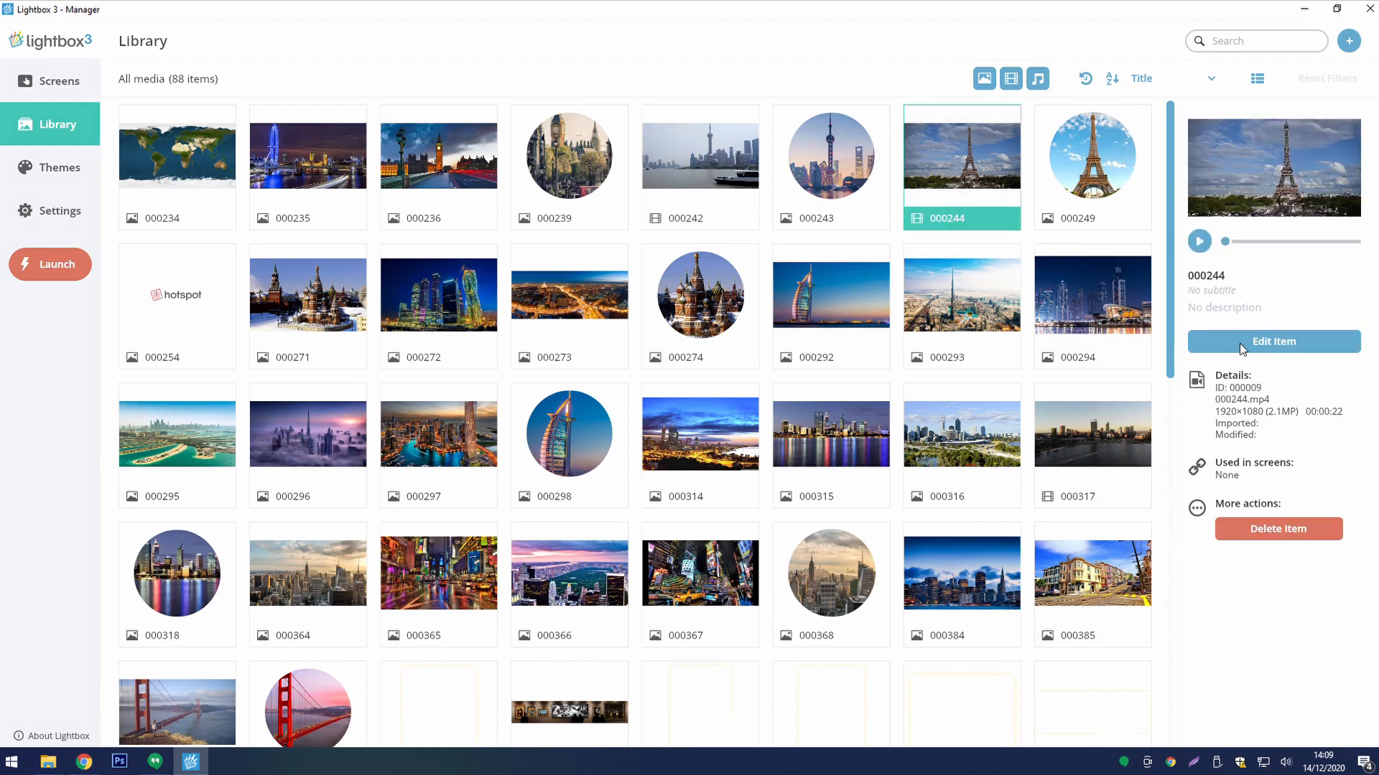
pyautogui.click(1239, 343)
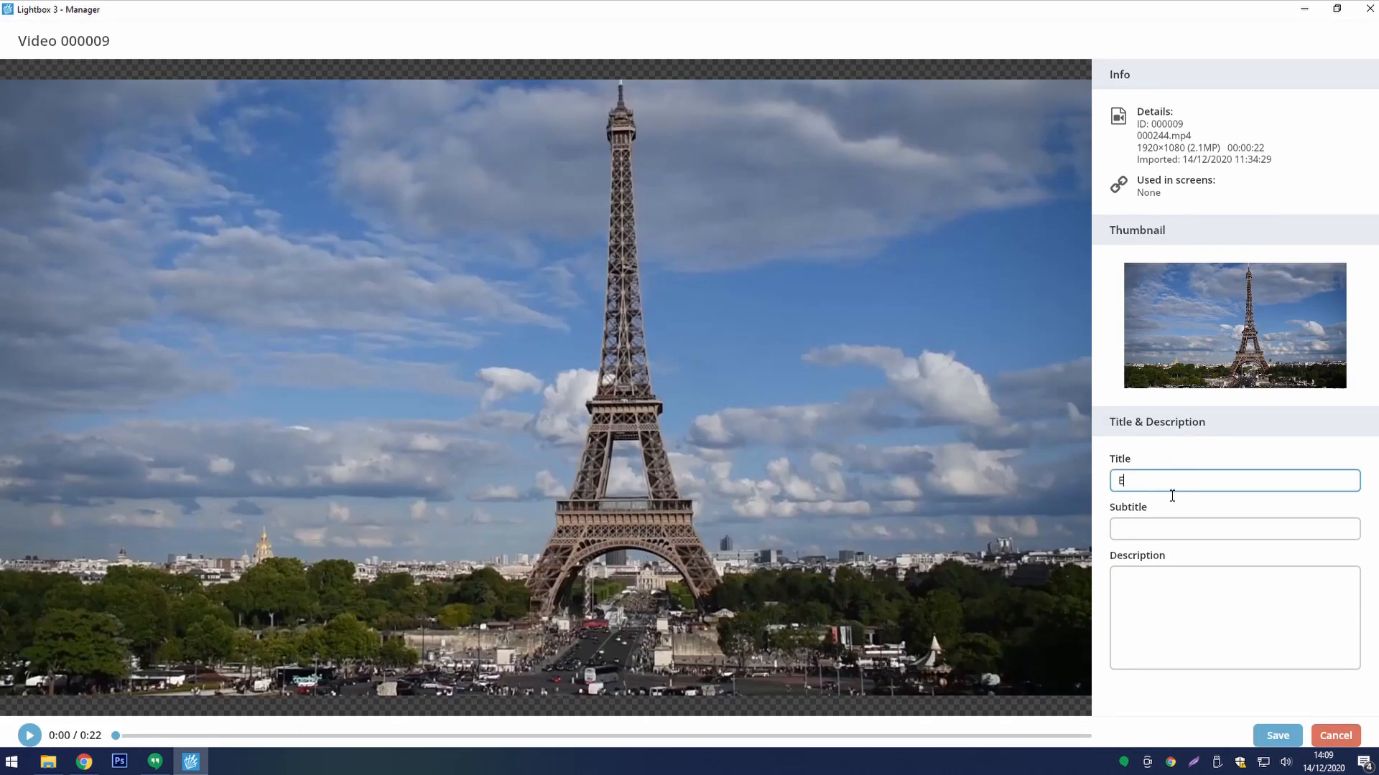
pyautogui.write('Eiffel Tower')
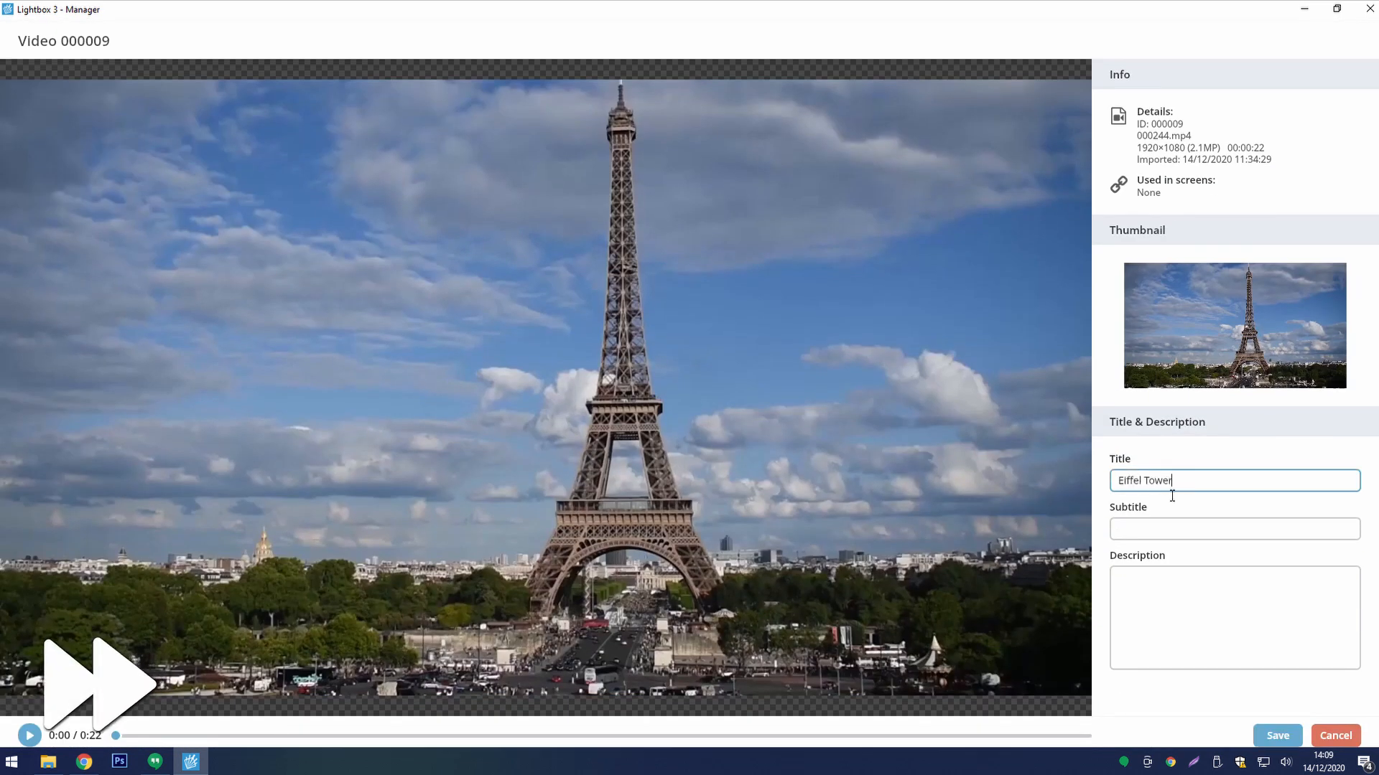
pyautogui.click(1279, 731)
pyautogui.scroll(-1, 1147, 536)
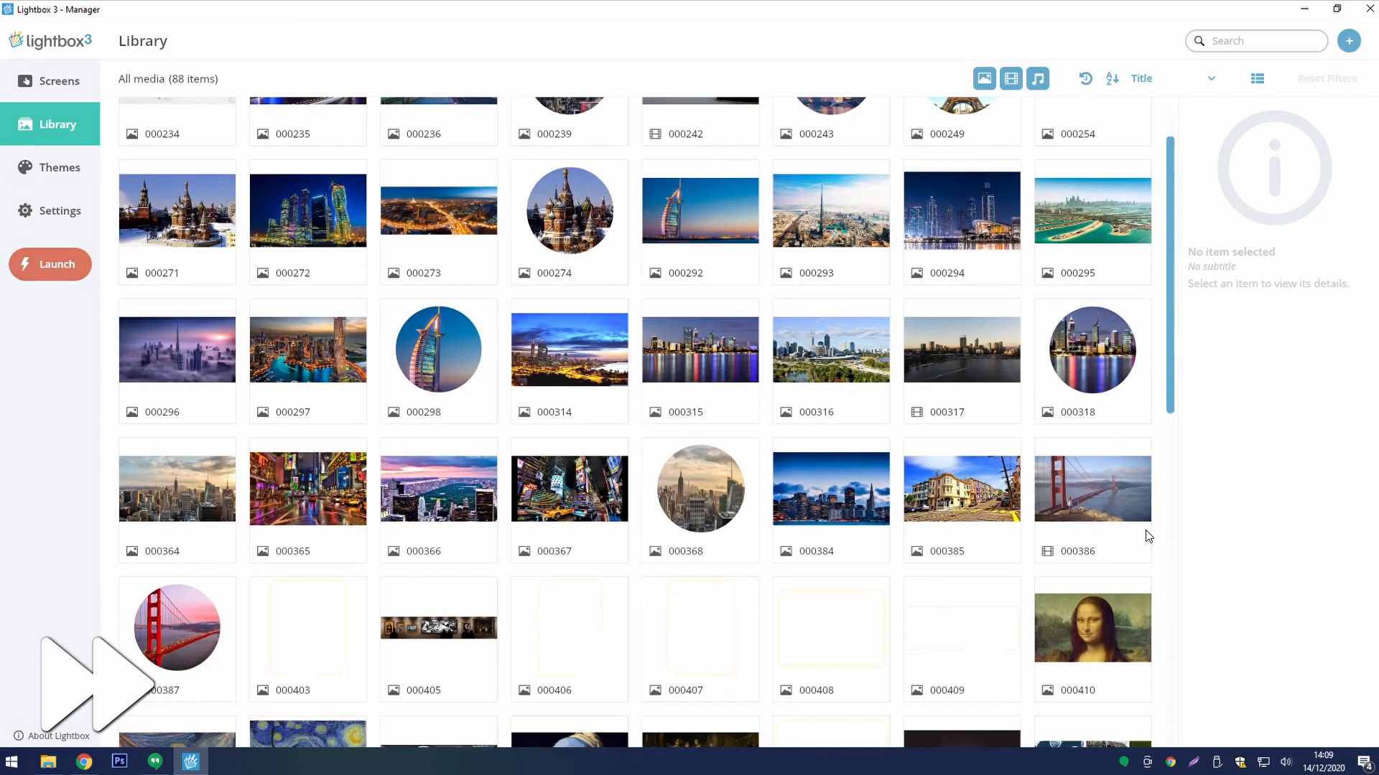
pyautogui.scroll(-5, 1148, 536)
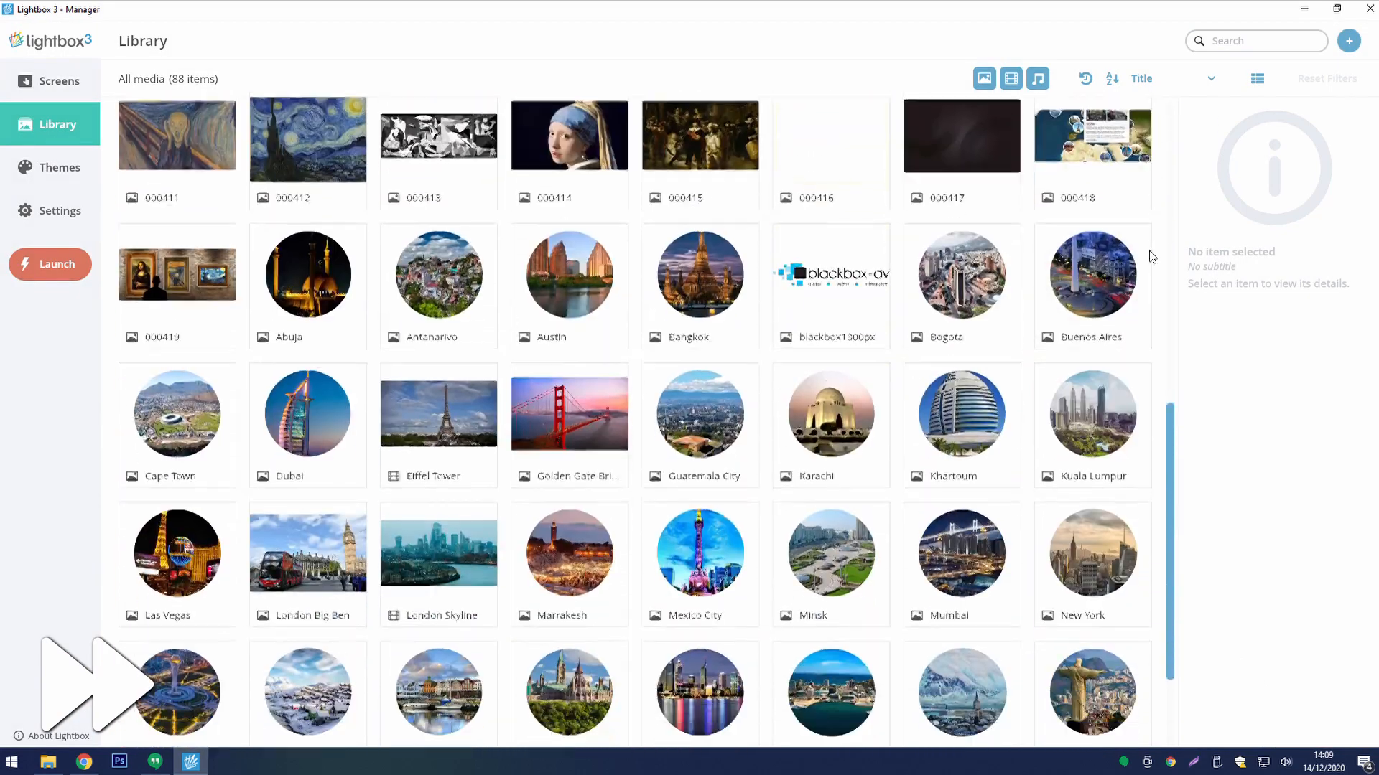
pyautogui.scroll(6, 1144, 235)
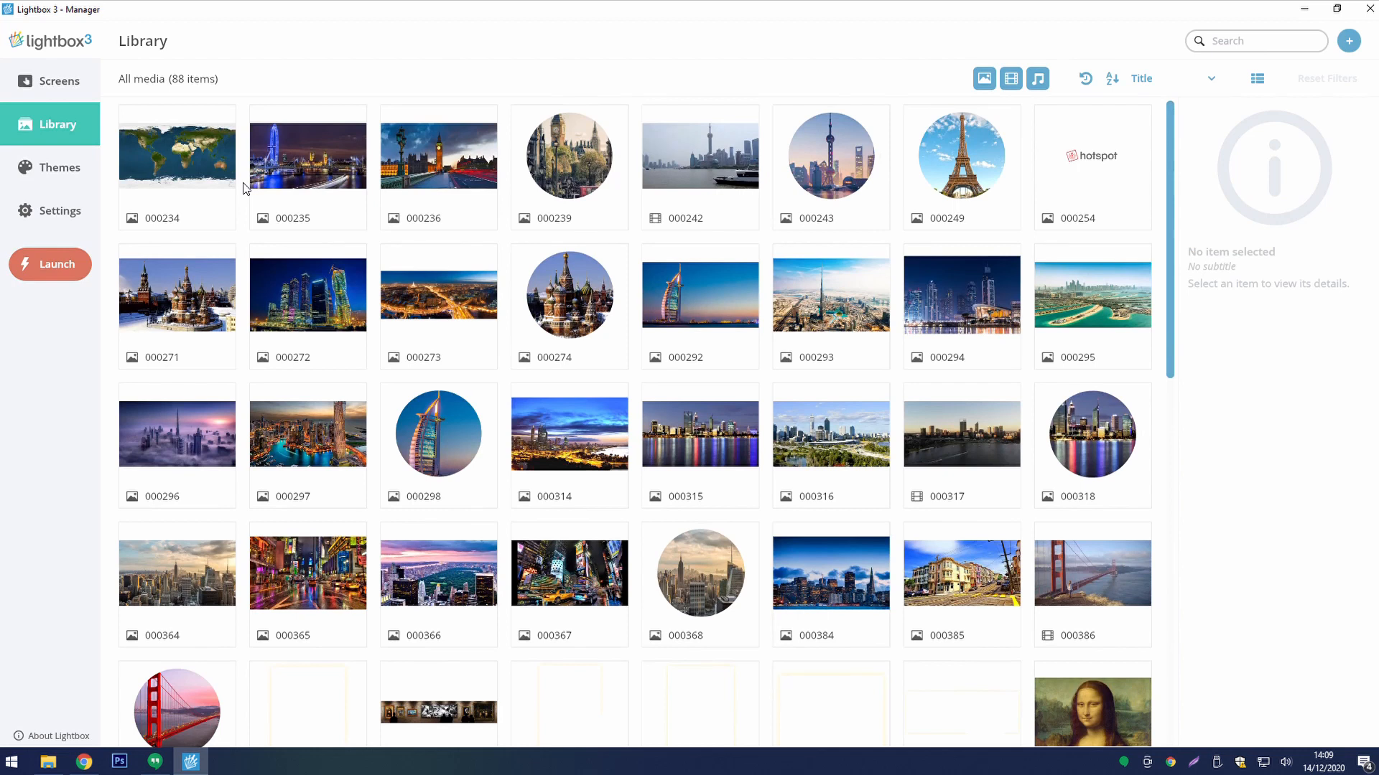
# - Edit the World Map screen's media viewer so its info panel leaves out the subtitle and description
pyautogui.click(51, 88)
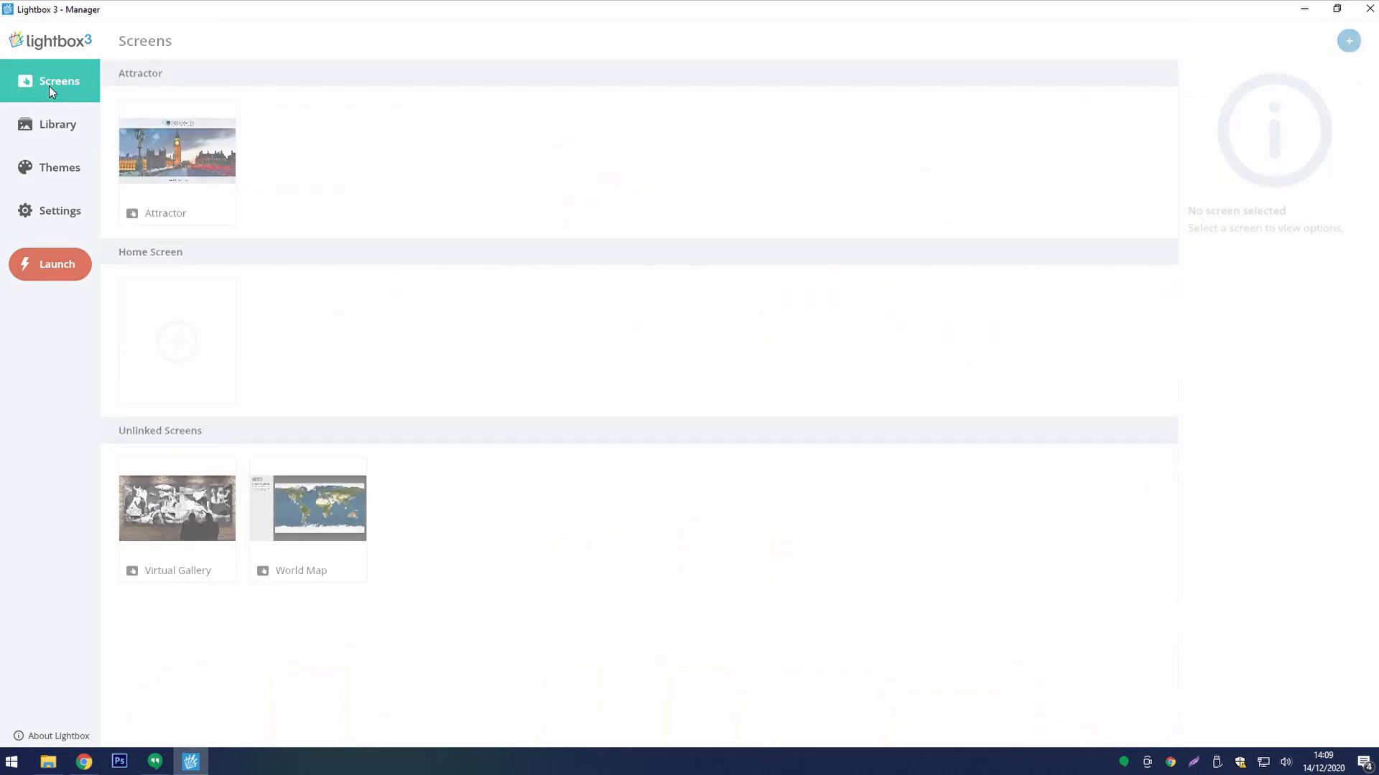
pyautogui.click(309, 466)
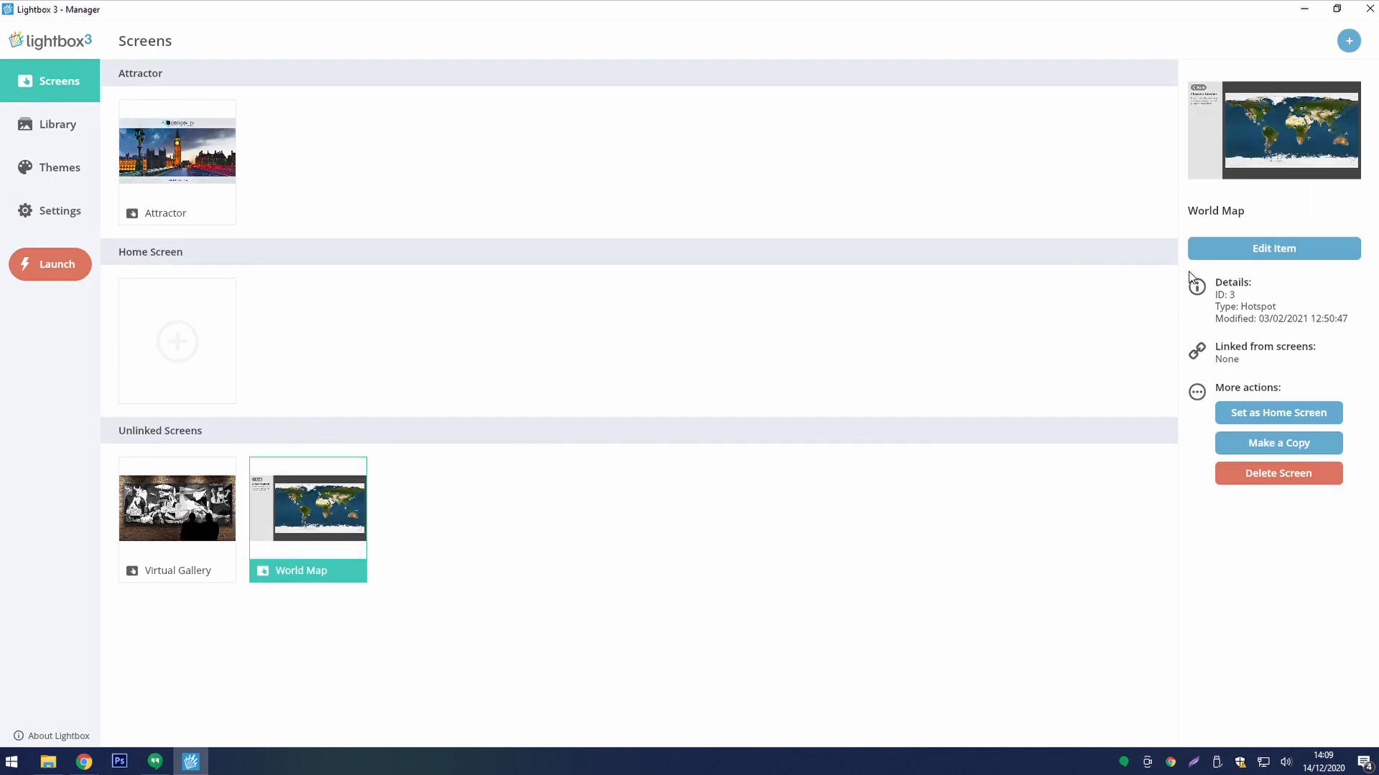
pyautogui.click(1255, 251)
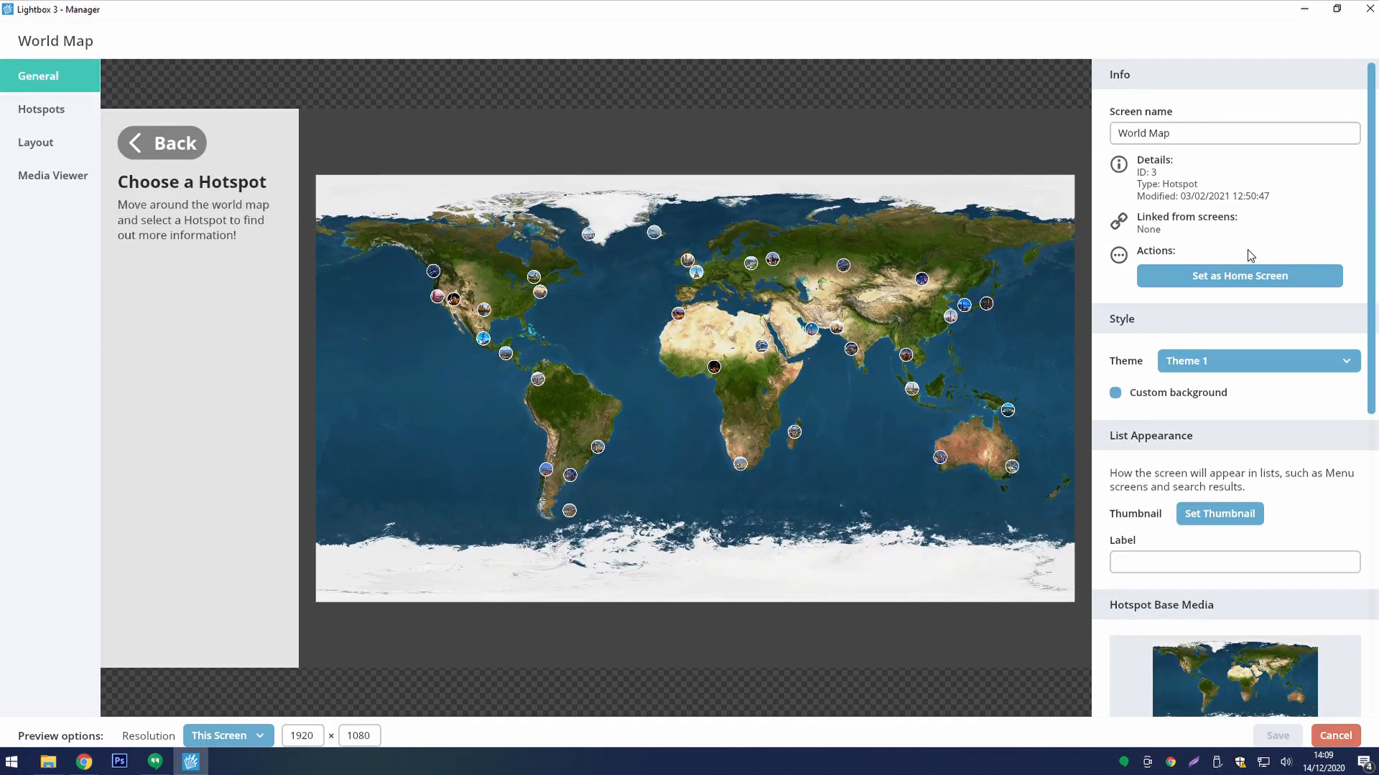
pyautogui.click(67, 178)
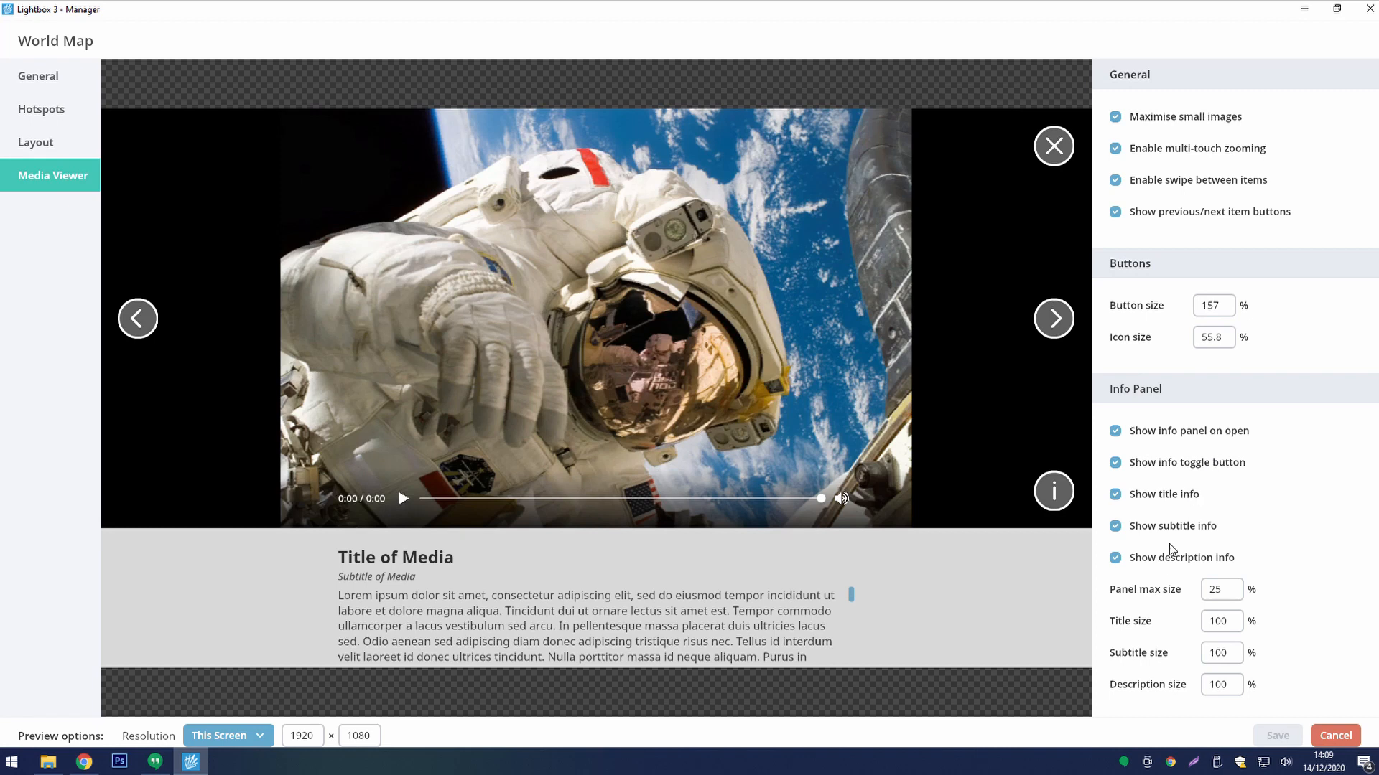
pyautogui.click(1115, 558)
pyautogui.click(1188, 529)
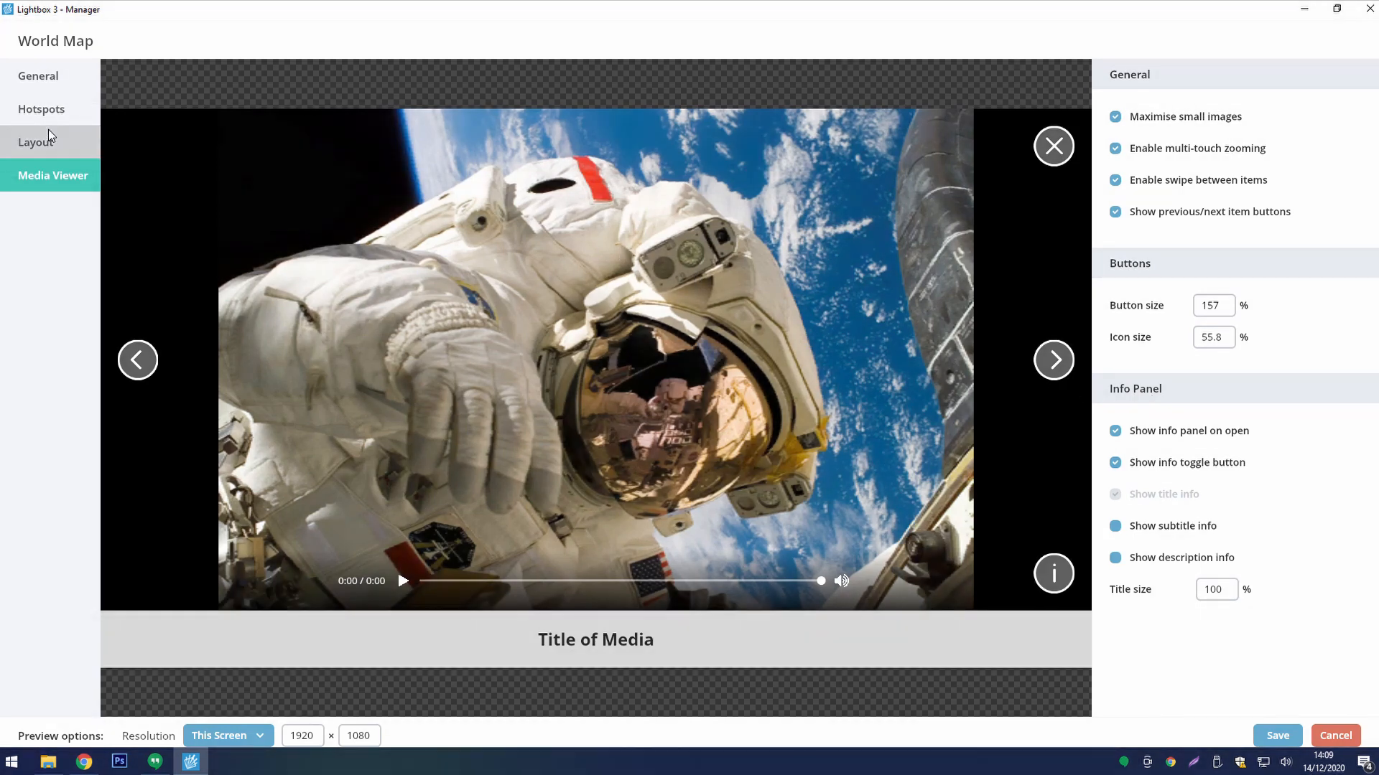
# - Set the World Map layout's navigation buttons to 153% button size, 56.5% icon size, 62.4% label size and 28.4% label padding
pyautogui.click(49, 134)
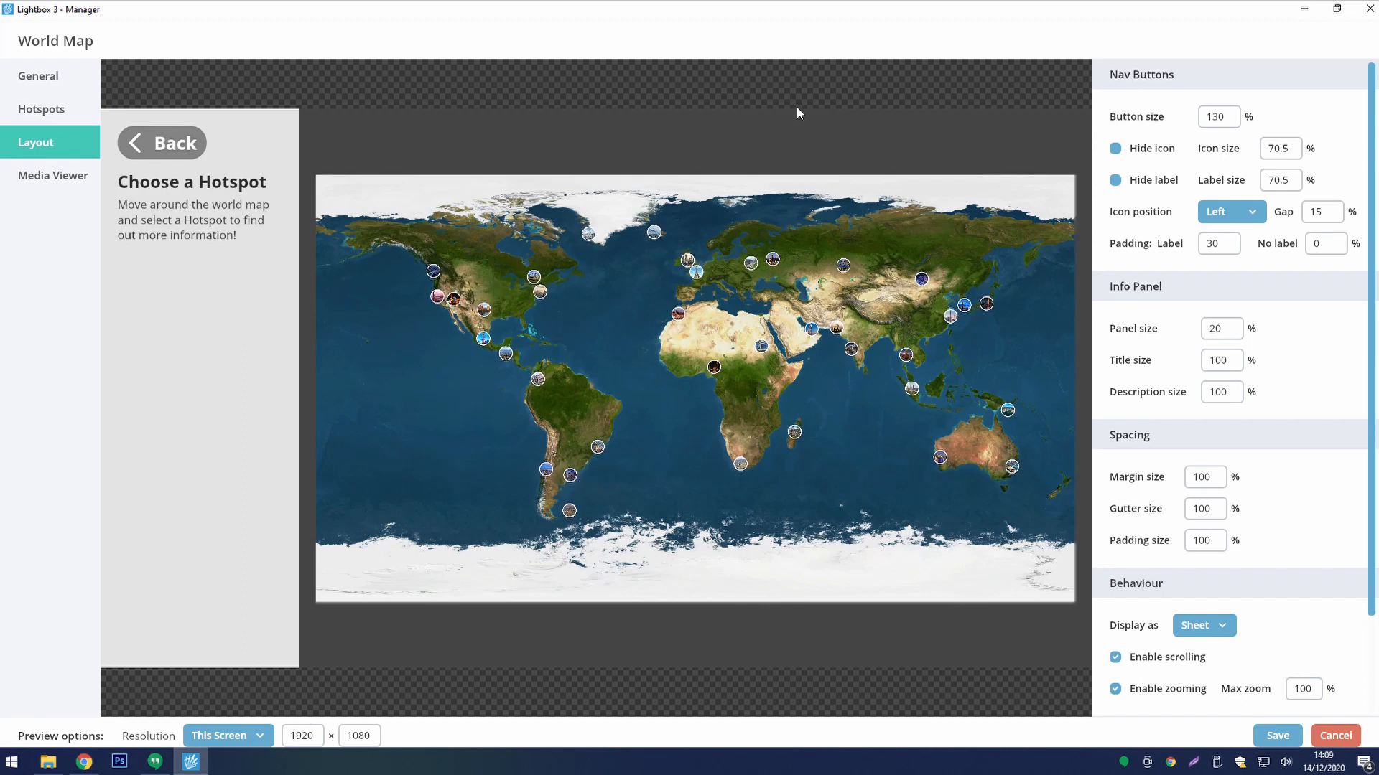
pyautogui.click(1214, 116)
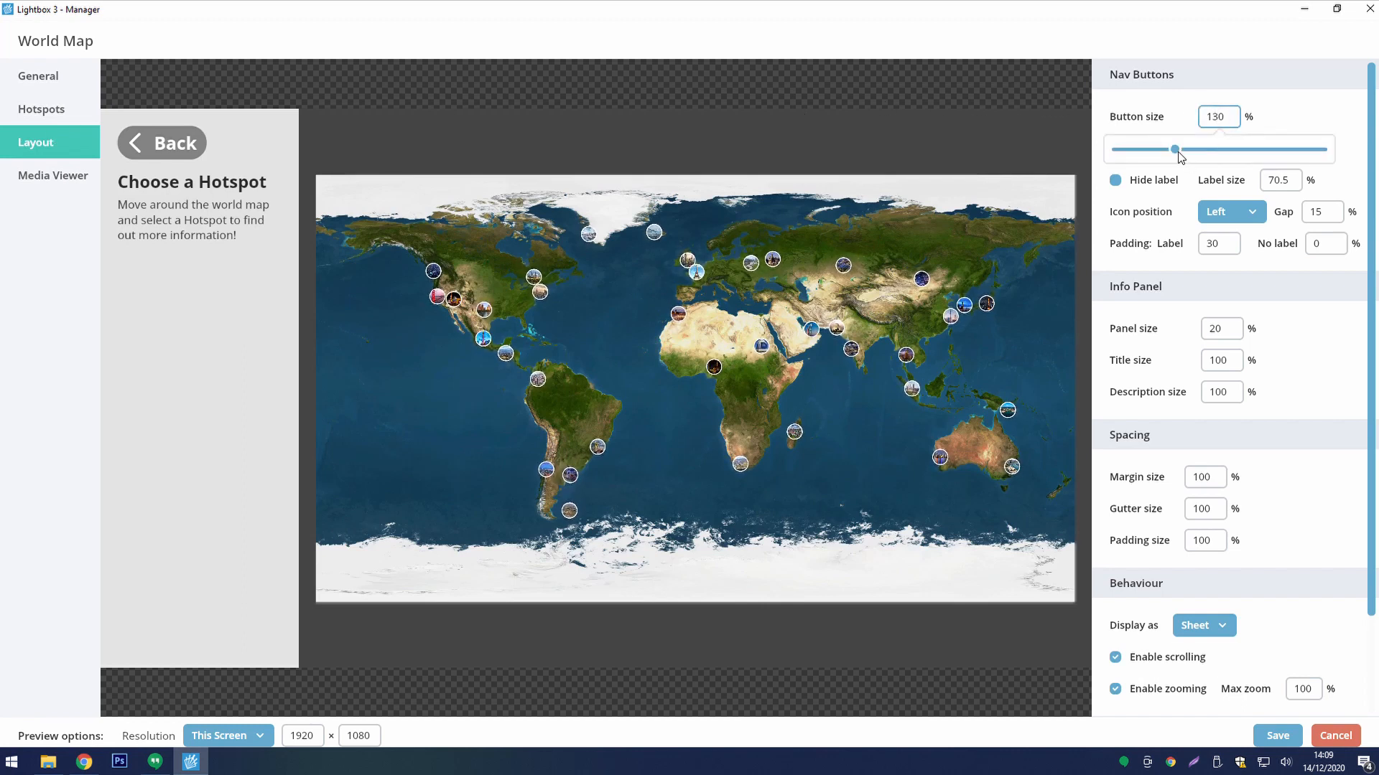
pyautogui.moveTo(1175, 150); pyautogui.dragTo(1188, 147)
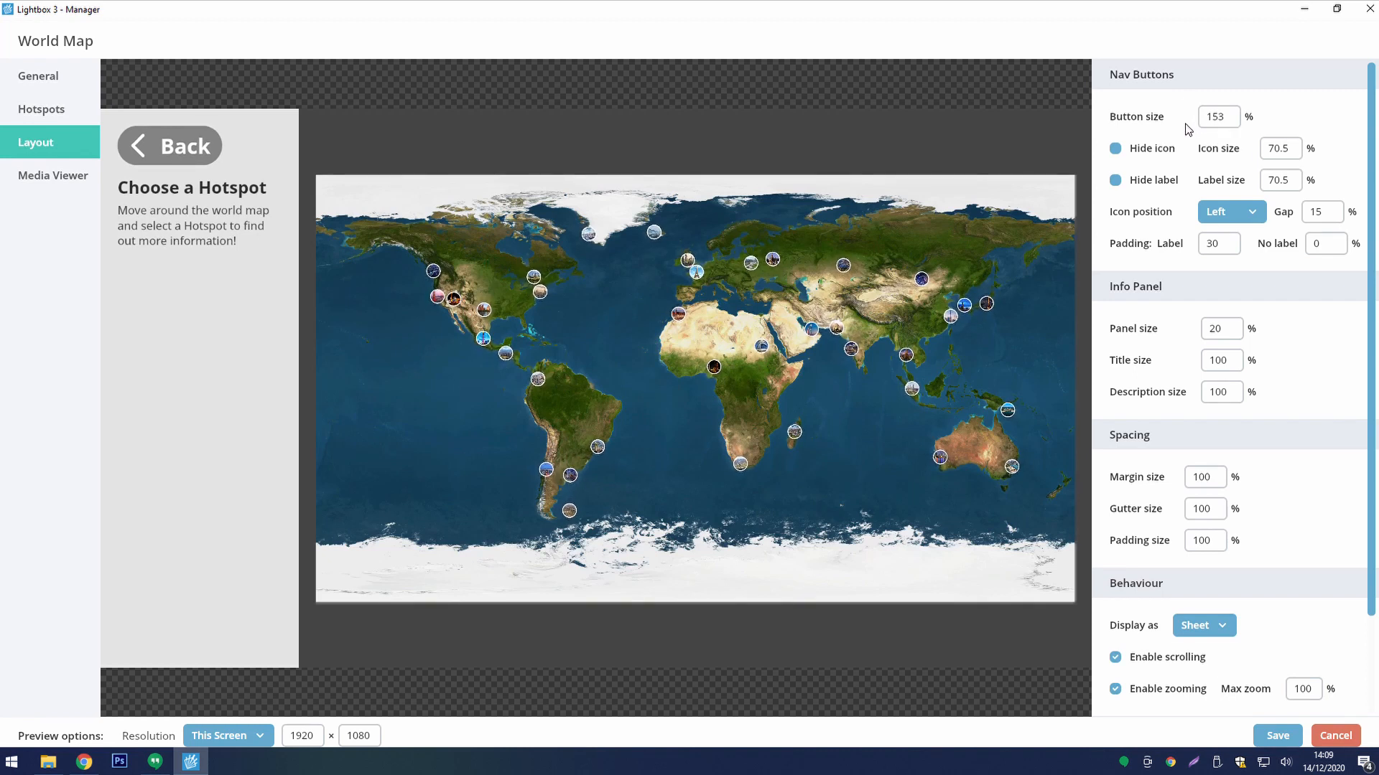
pyautogui.click(1289, 147)
pyautogui.moveTo(1297, 182); pyautogui.dragTo(1269, 186)
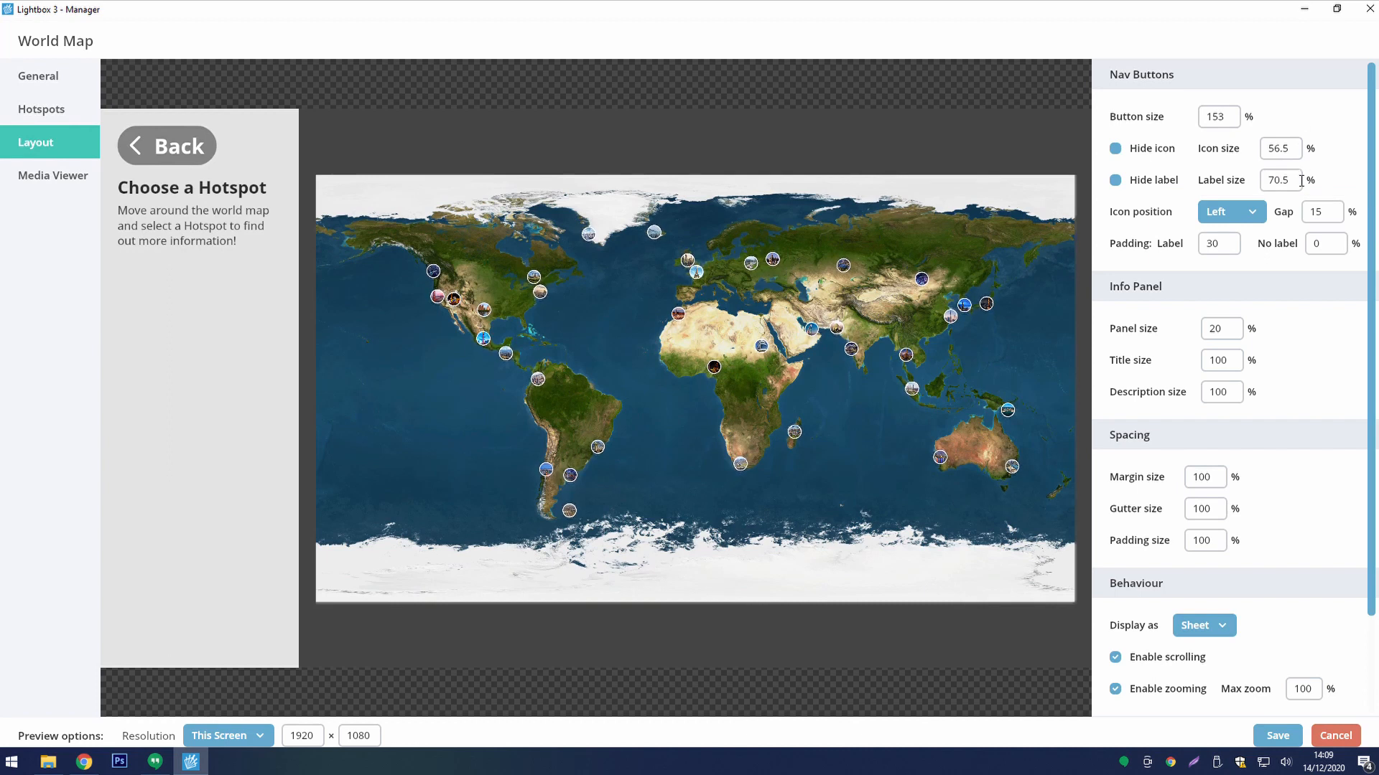
pyautogui.click(1282, 181)
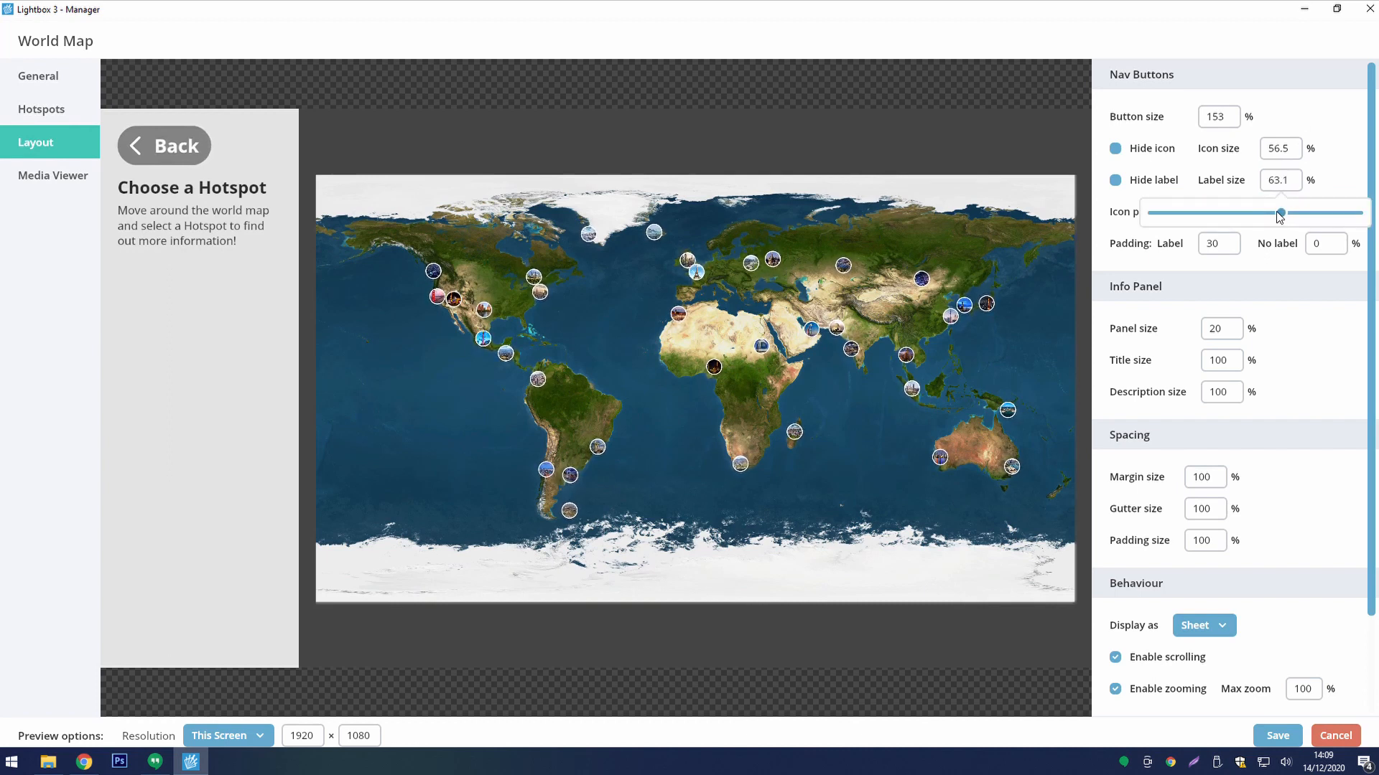
pyautogui.click(1321, 123)
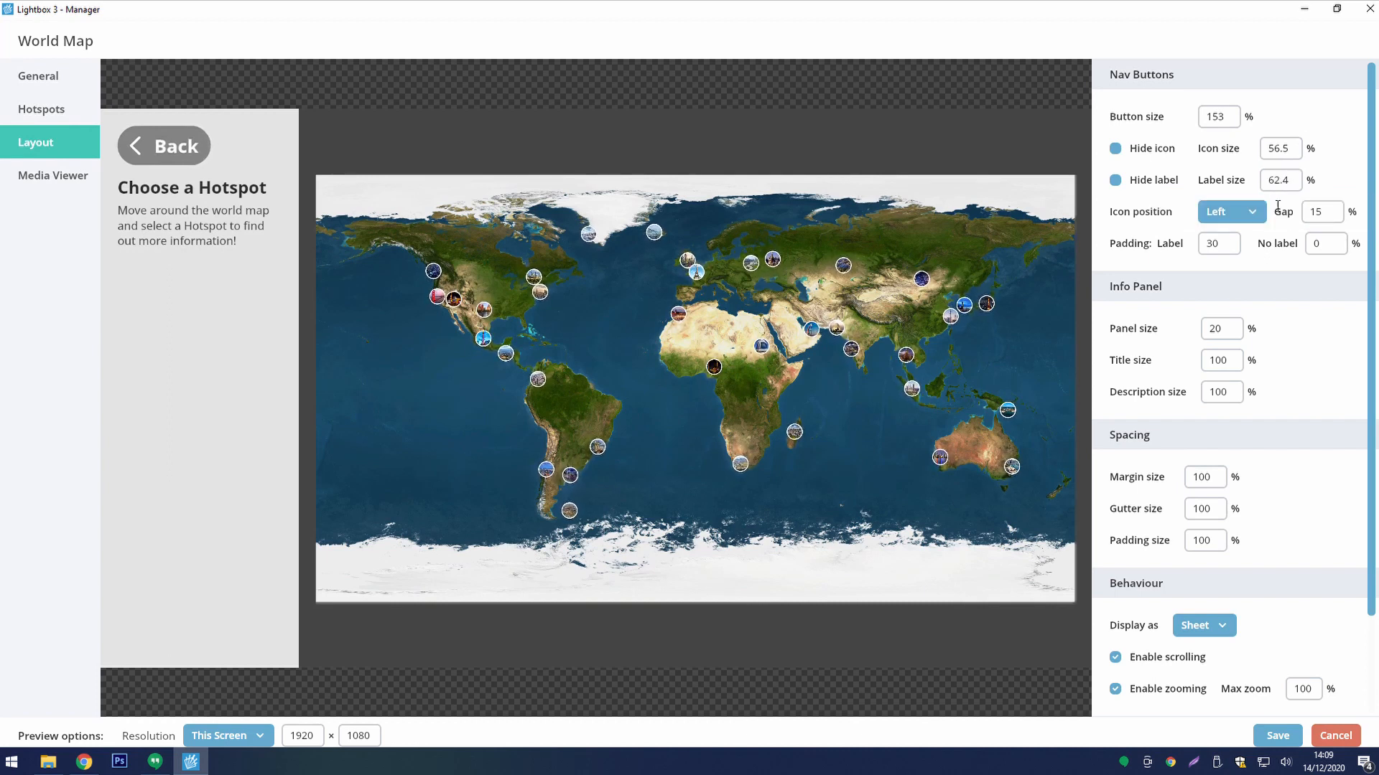
pyautogui.click(1238, 251)
pyautogui.moveTo(1184, 278); pyautogui.dragTo(1162, 276)
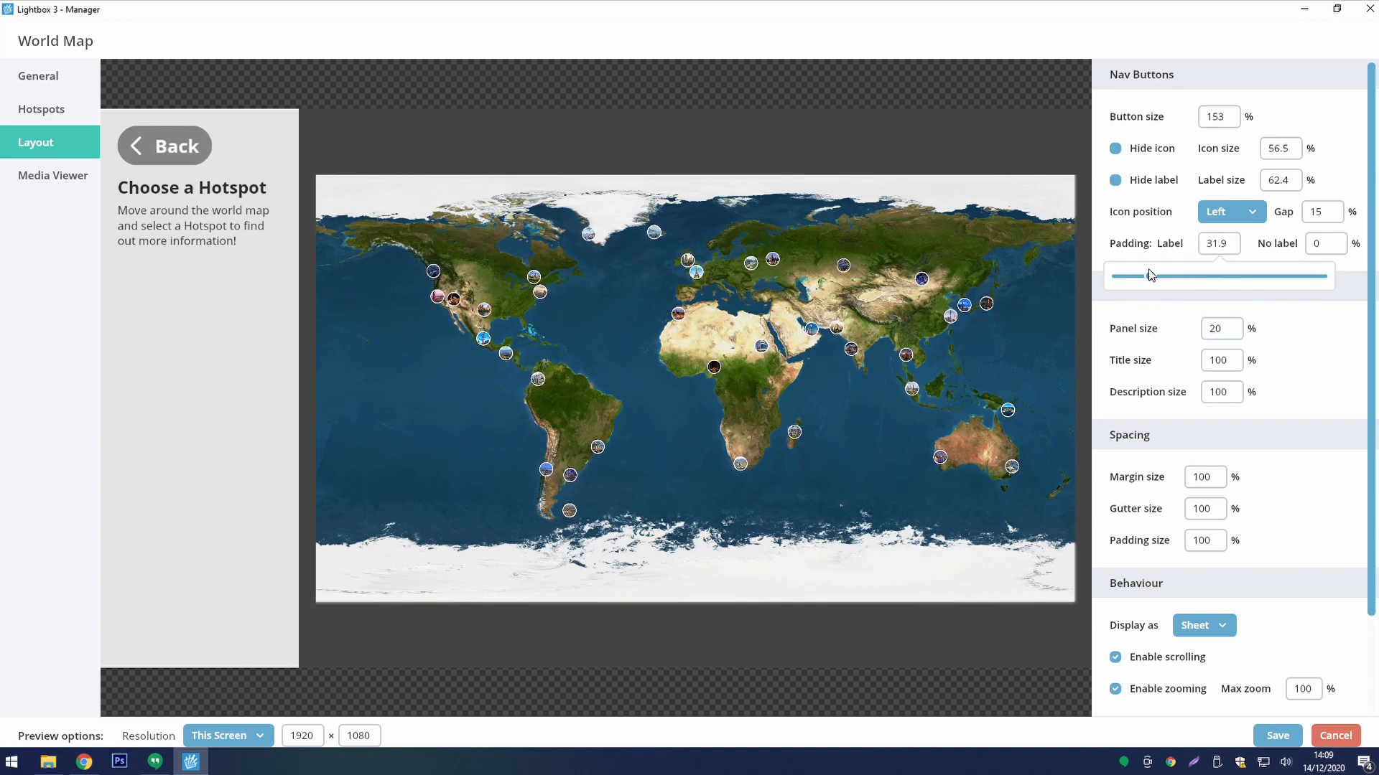
pyautogui.click(1151, 321)
# - Set the layout's info panel to 19% panel size, 125% title size and 128% description size
pyautogui.click(1212, 329)
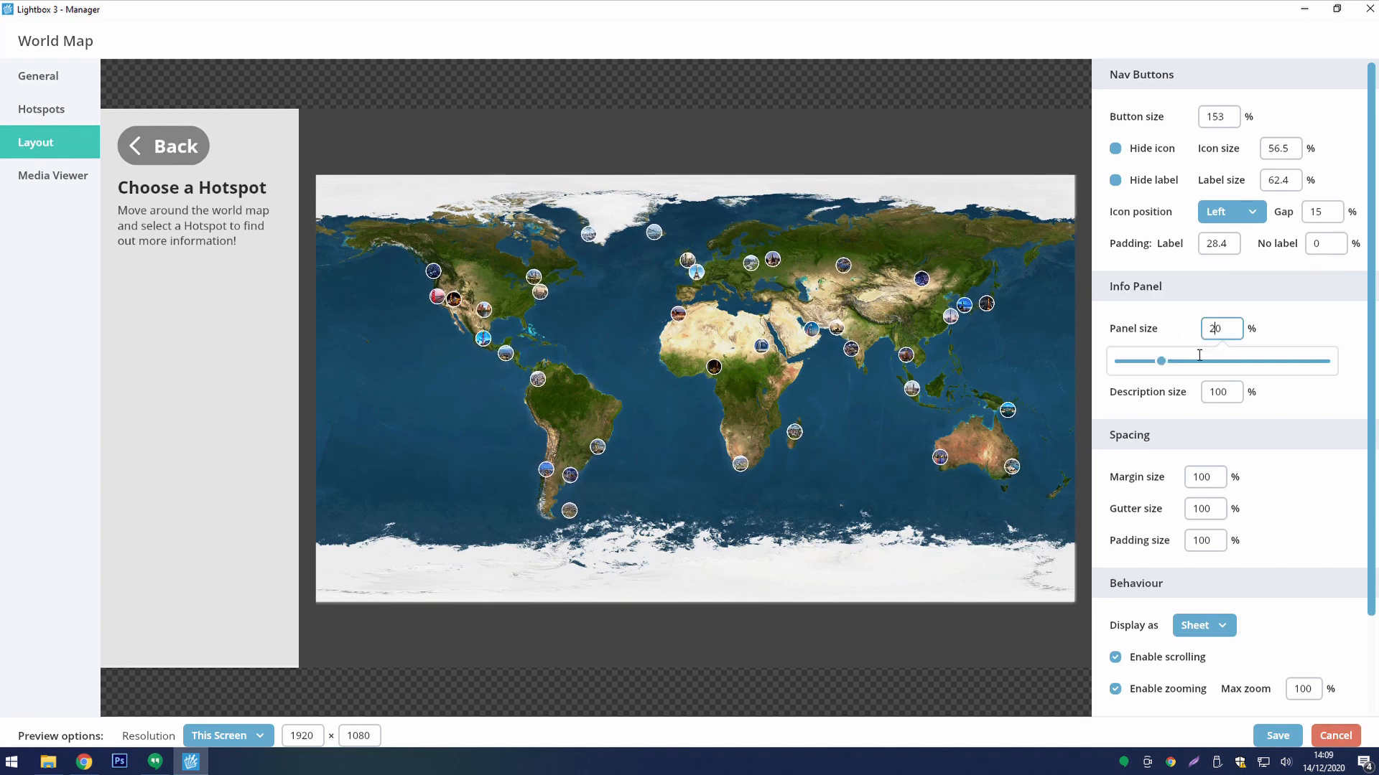
pyautogui.moveTo(1165, 367); pyautogui.dragTo(1163, 363)
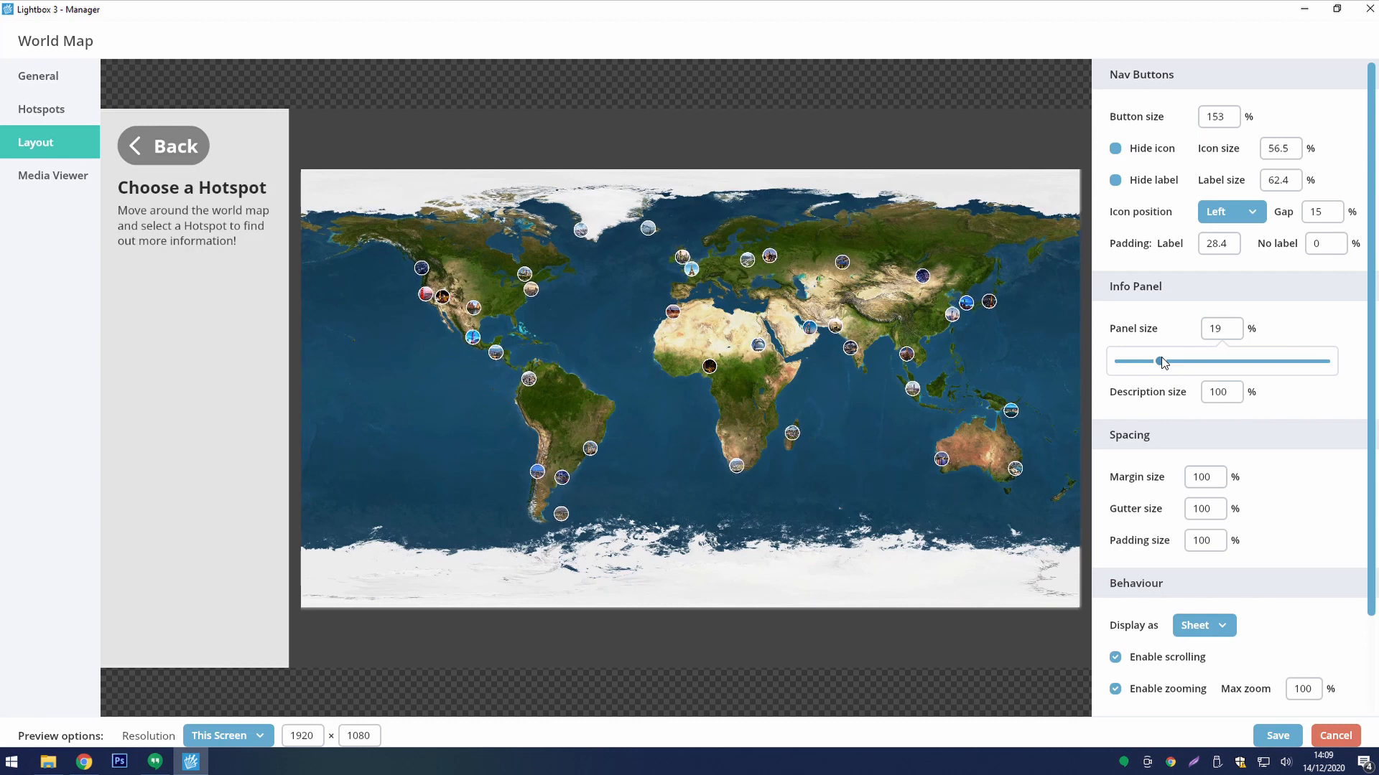
pyautogui.click(1171, 310)
pyautogui.click(1210, 361)
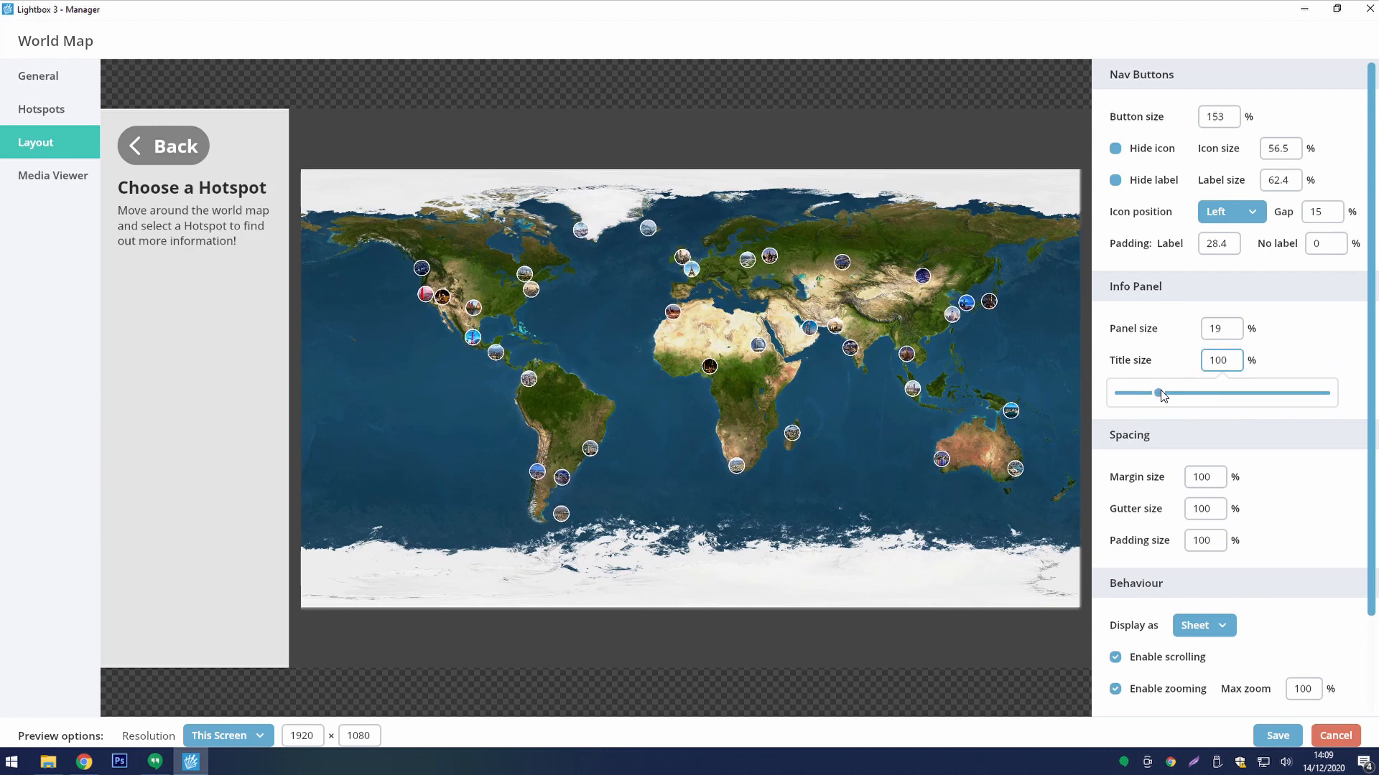
pyautogui.moveTo(1161, 390); pyautogui.dragTo(1171, 392)
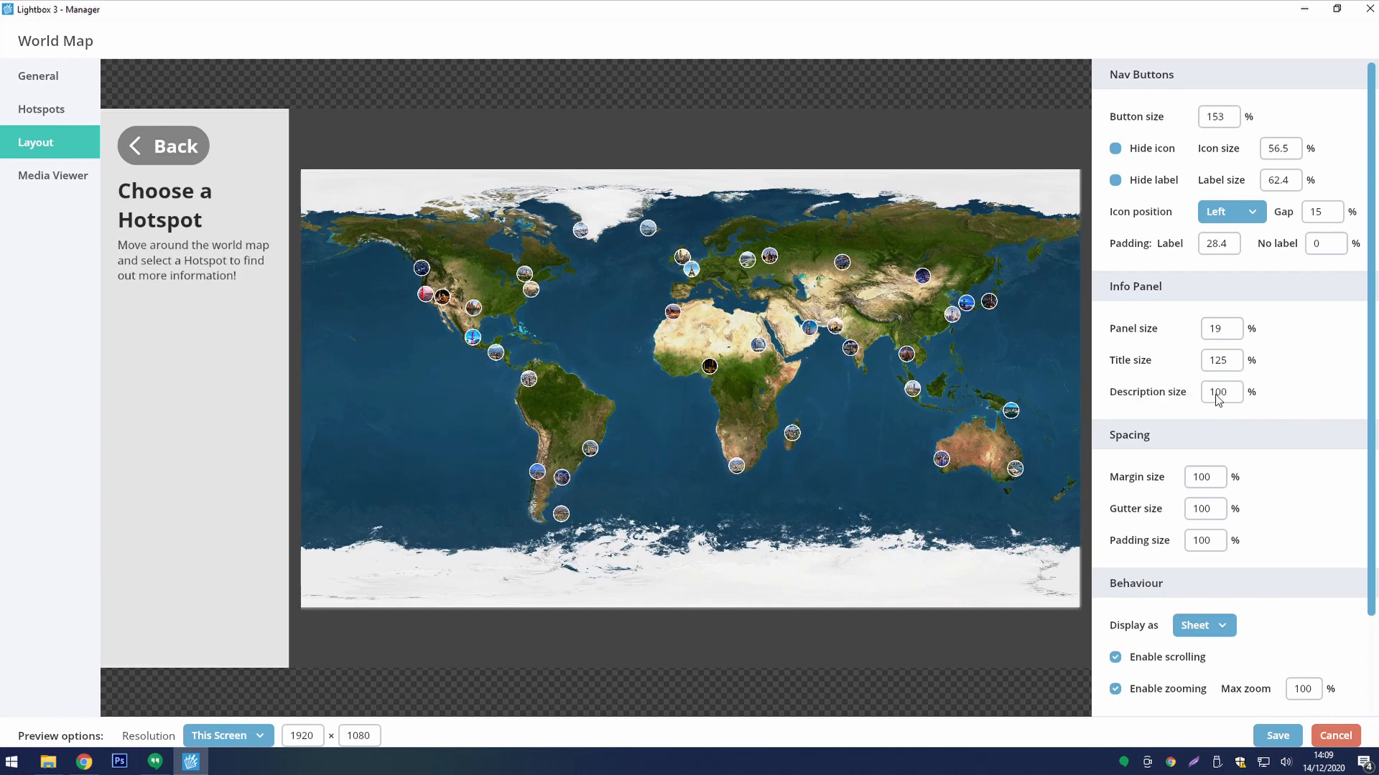
pyautogui.click(1218, 392)
pyautogui.moveTo(1158, 424); pyautogui.dragTo(1170, 424)
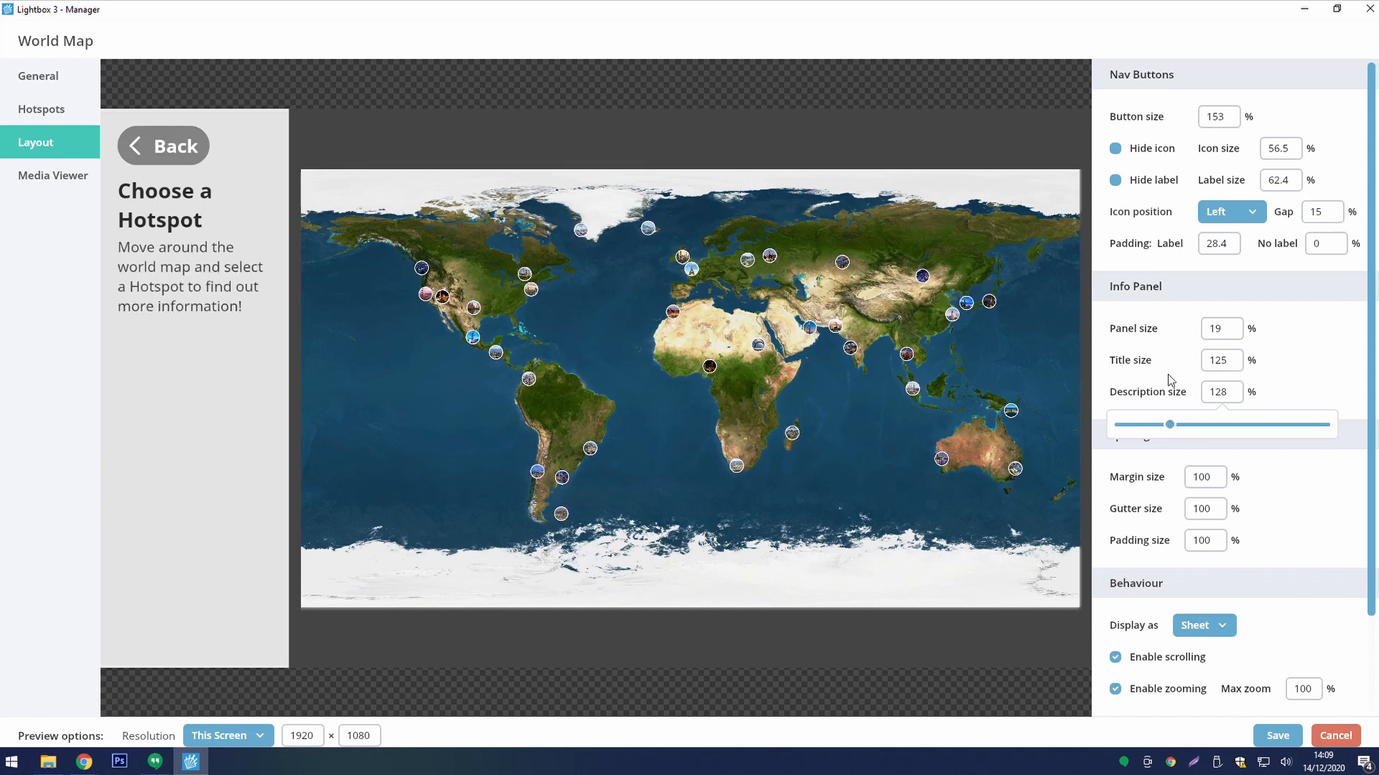
# - Set the layout spacing to 106% margin, 74% gutter and 408% padding
pyautogui.click(1193, 480)
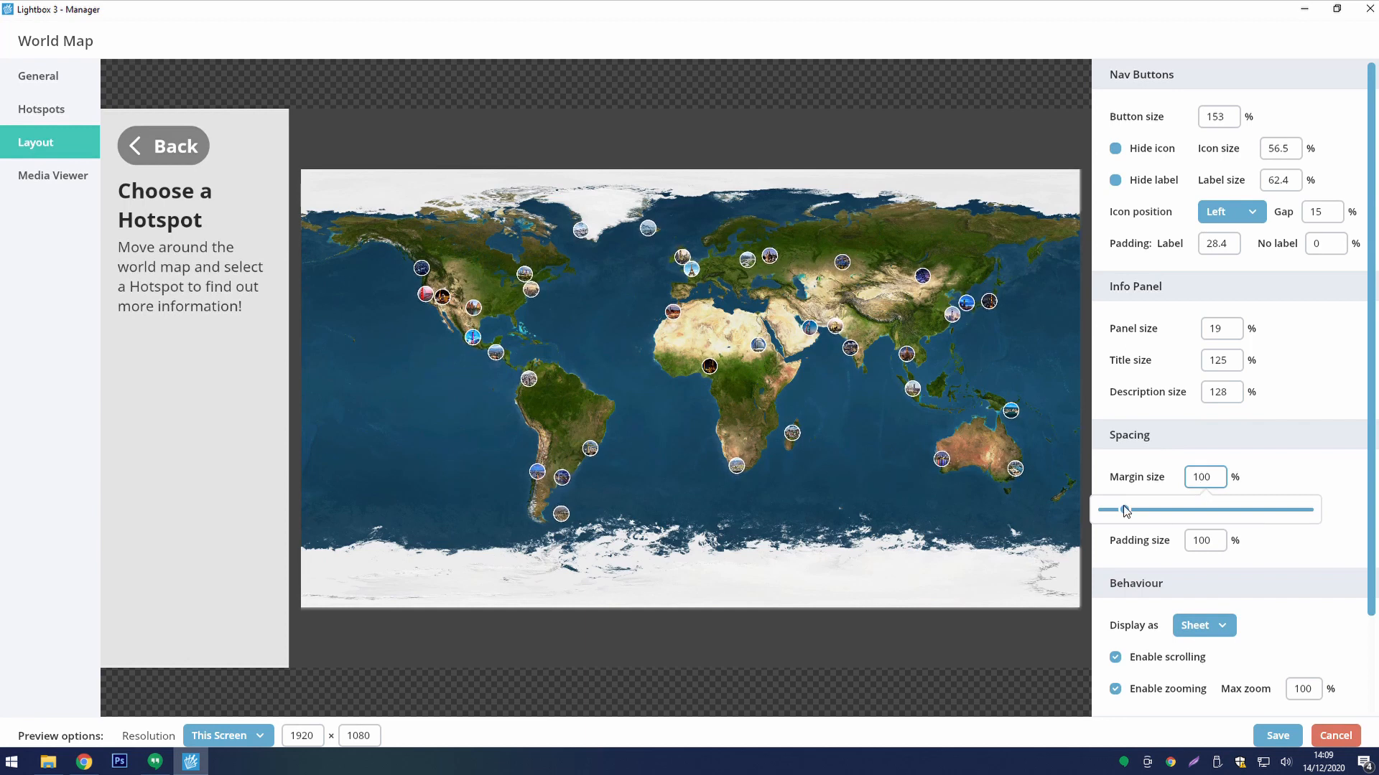
pyautogui.moveTo(1129, 510); pyautogui.dragTo(1127, 511)
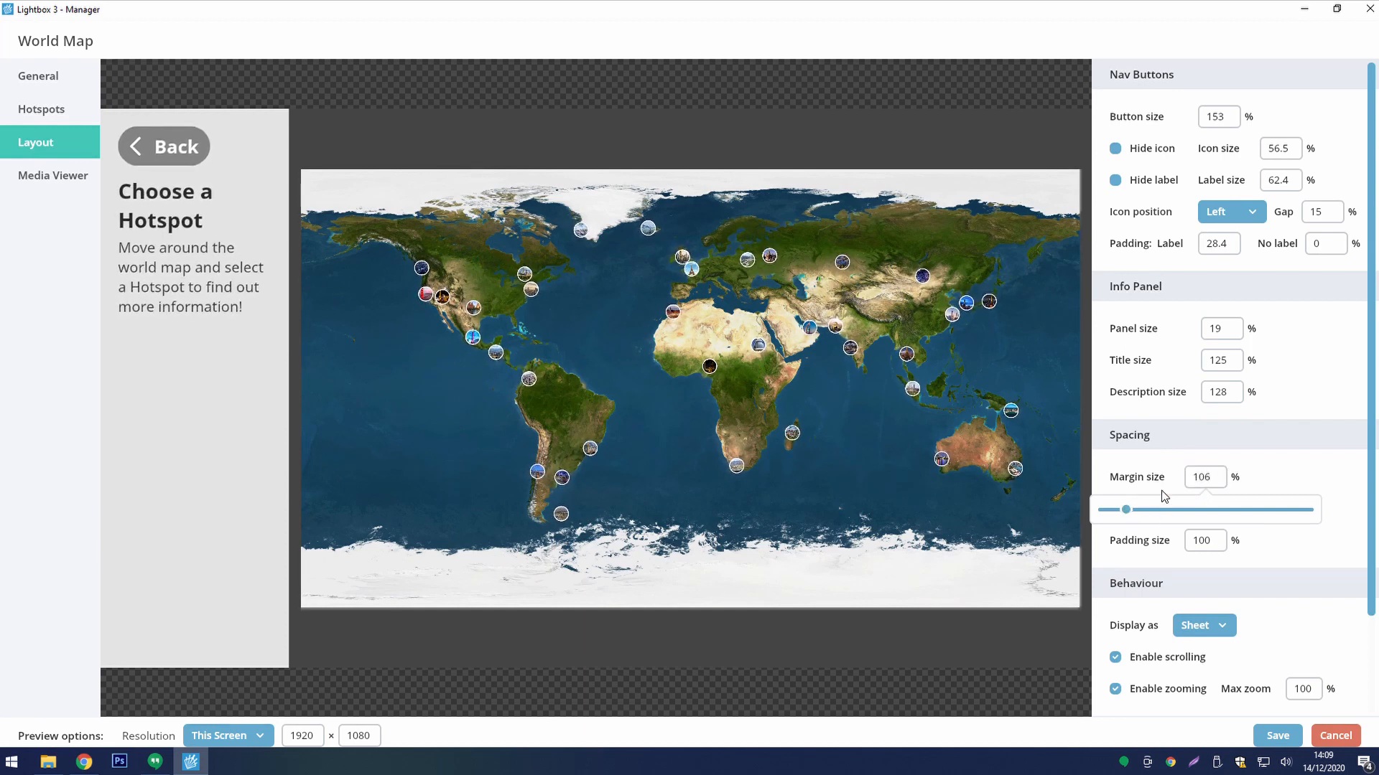
pyautogui.click(1197, 511)
pyautogui.moveTo(1133, 547); pyautogui.dragTo(1143, 546)
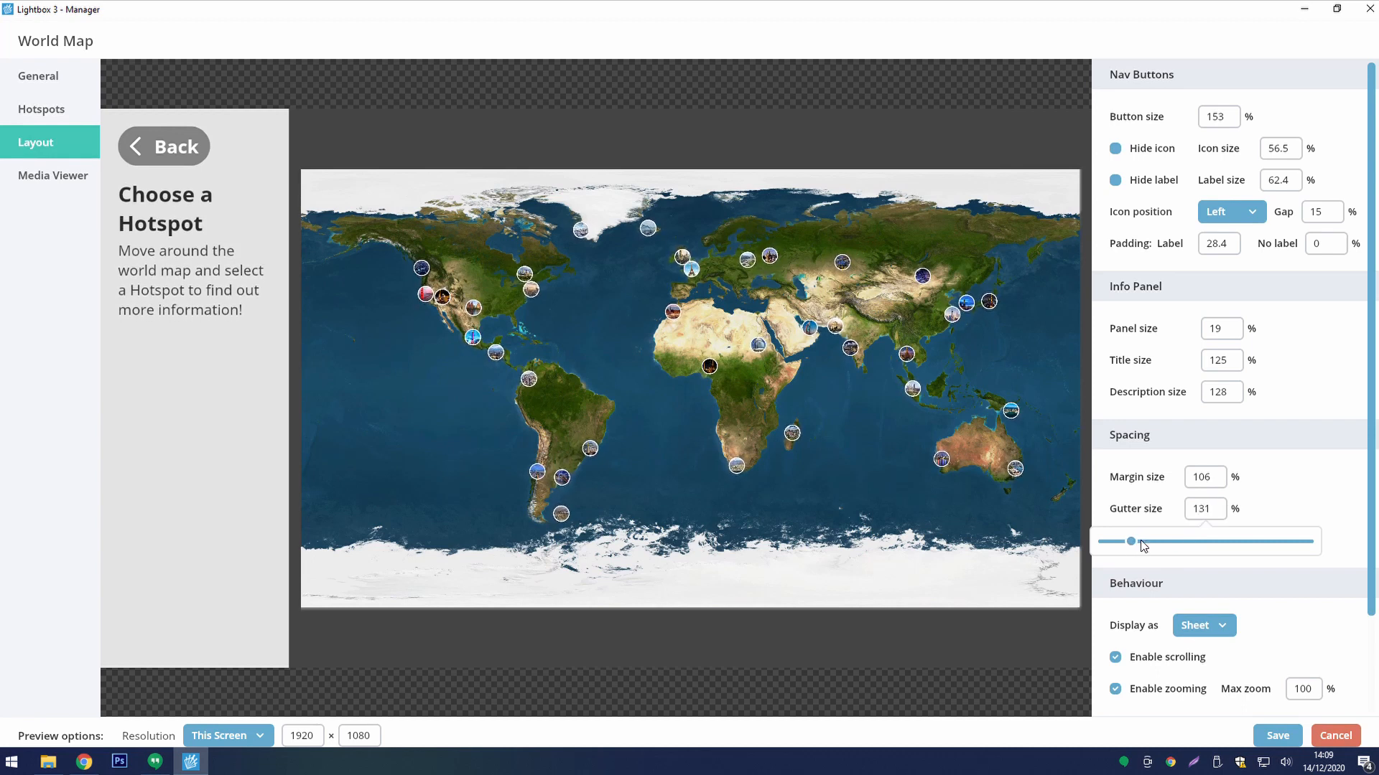
pyautogui.click(1148, 492)
pyautogui.click(1197, 542)
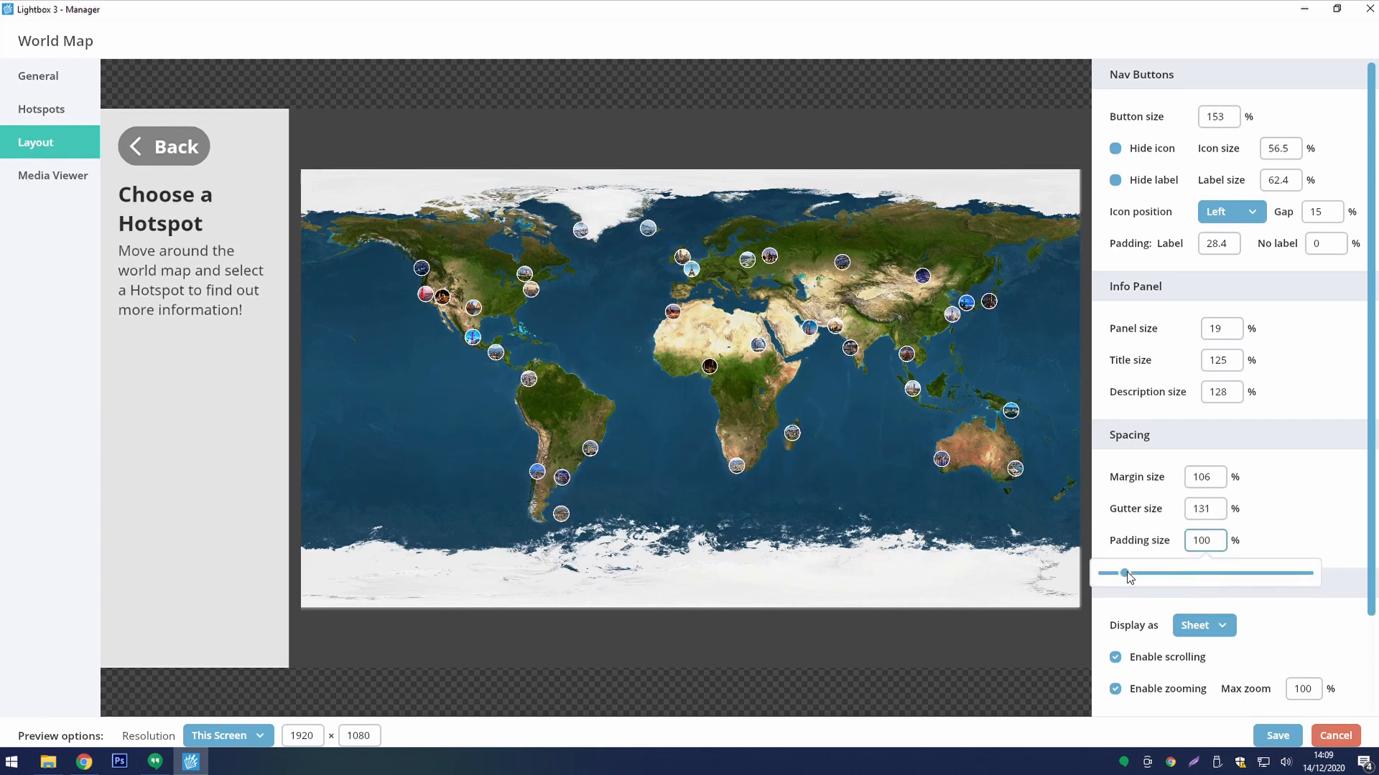
pyautogui.moveTo(1127, 574); pyautogui.dragTo(1121, 544)
pyautogui.click(1214, 511)
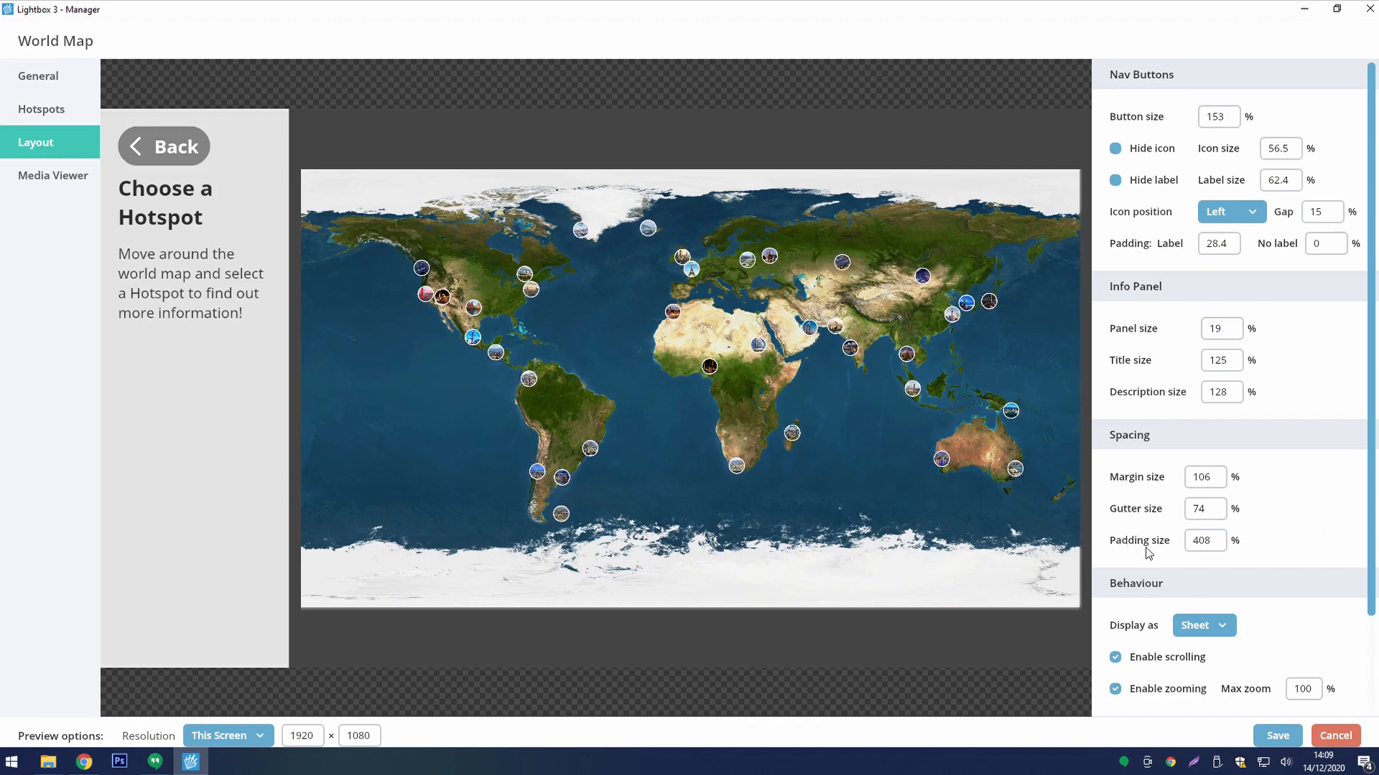
# - Try the Map display mode for the hotspot screen and pan across the world map preview
pyautogui.scroll(-2, 1329, 575)
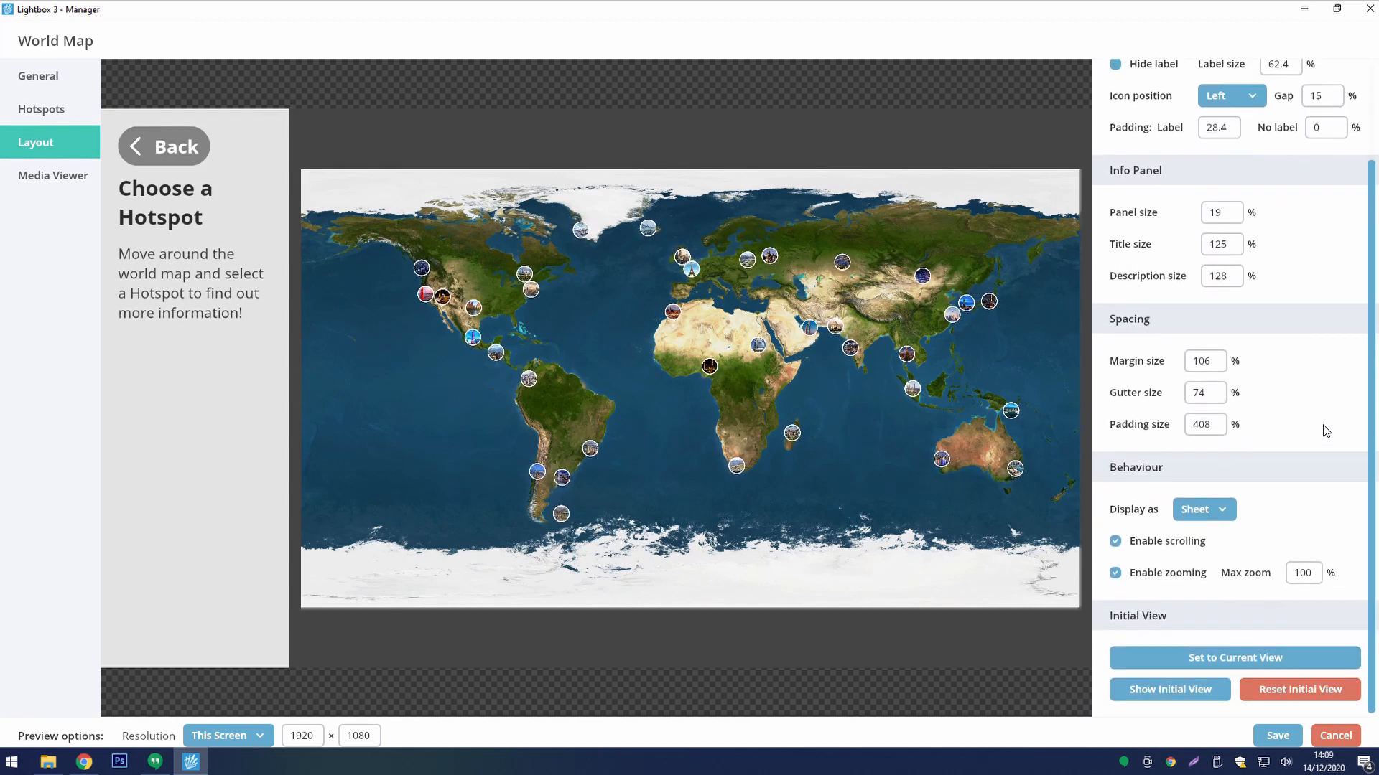
pyautogui.click(1221, 509)
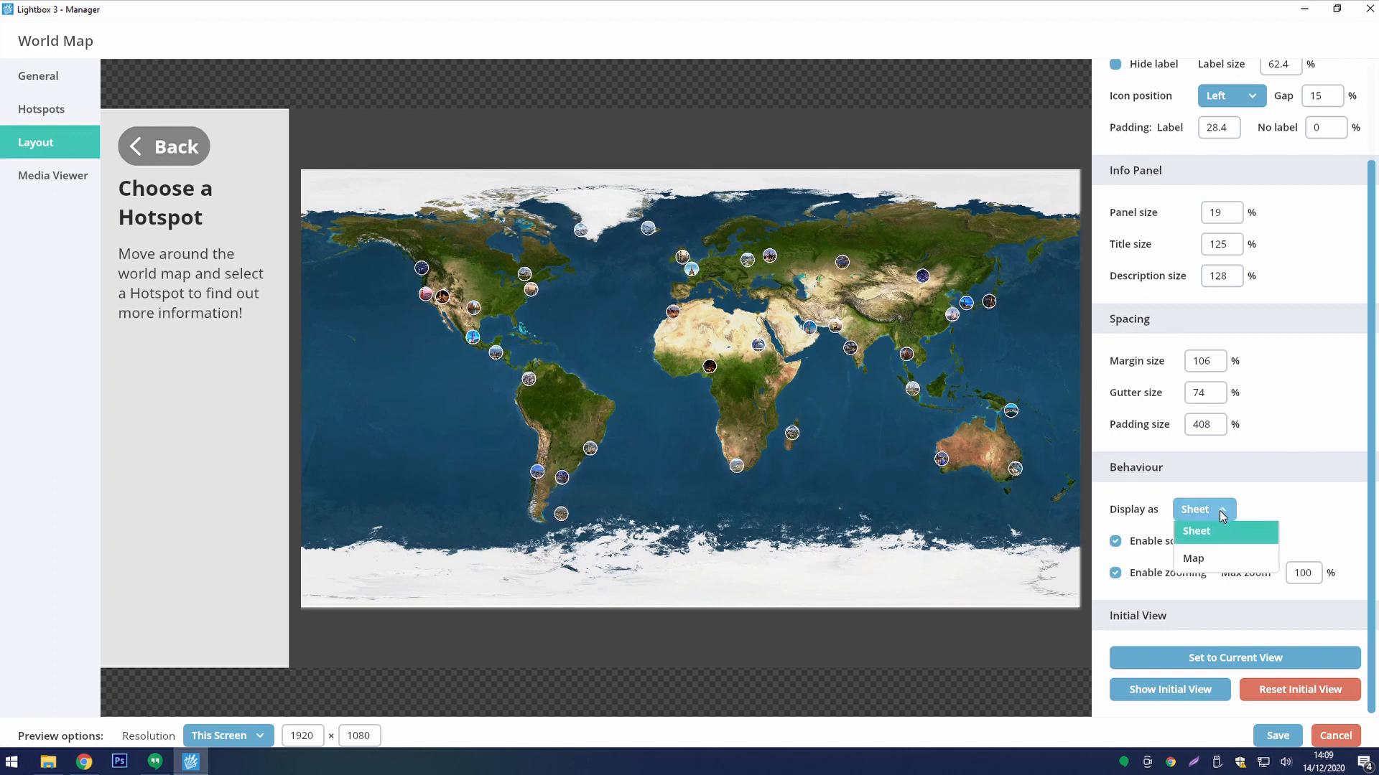
pyautogui.click(1194, 560)
pyautogui.moveTo(785, 362); pyautogui.dragTo(274, 277)
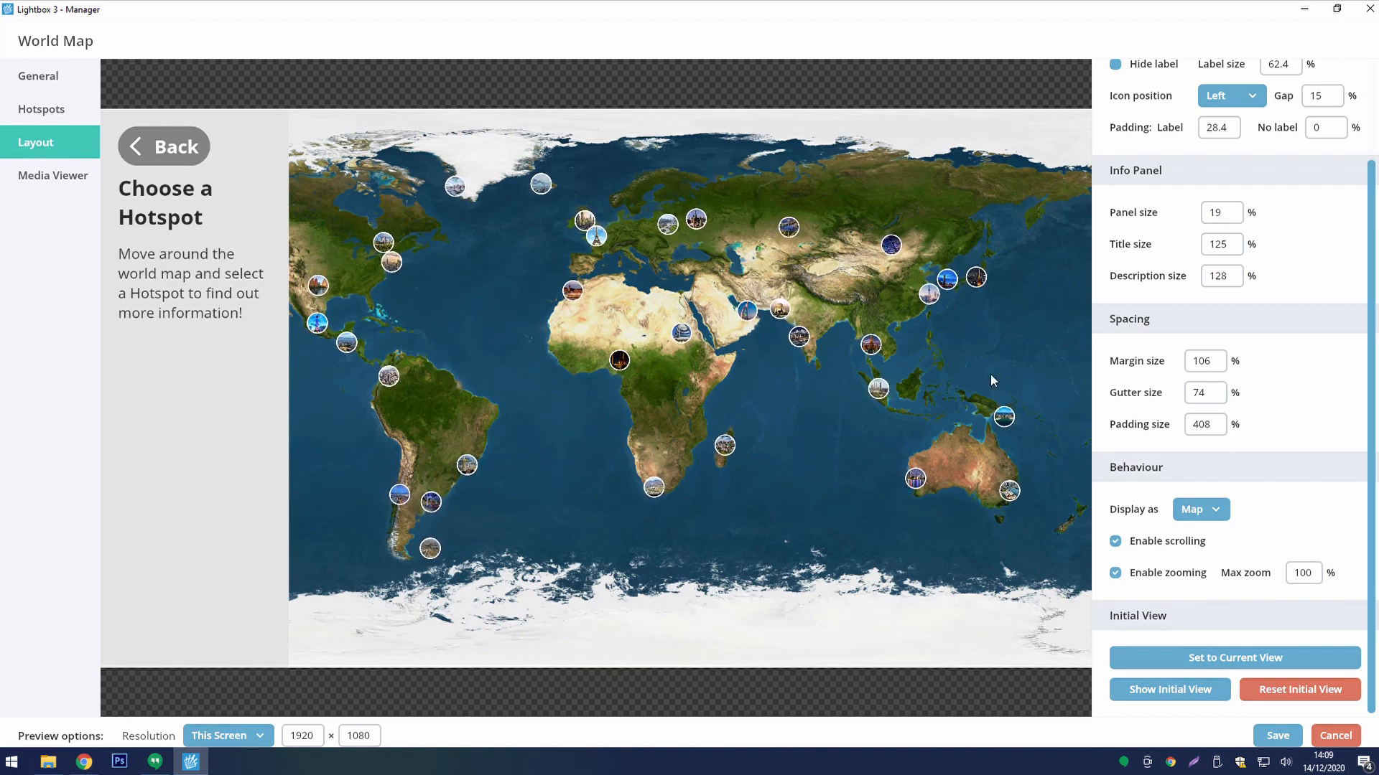
# - Return the display mode to Sheet and test zooming and moving the map within the preview
pyautogui.click(1199, 509)
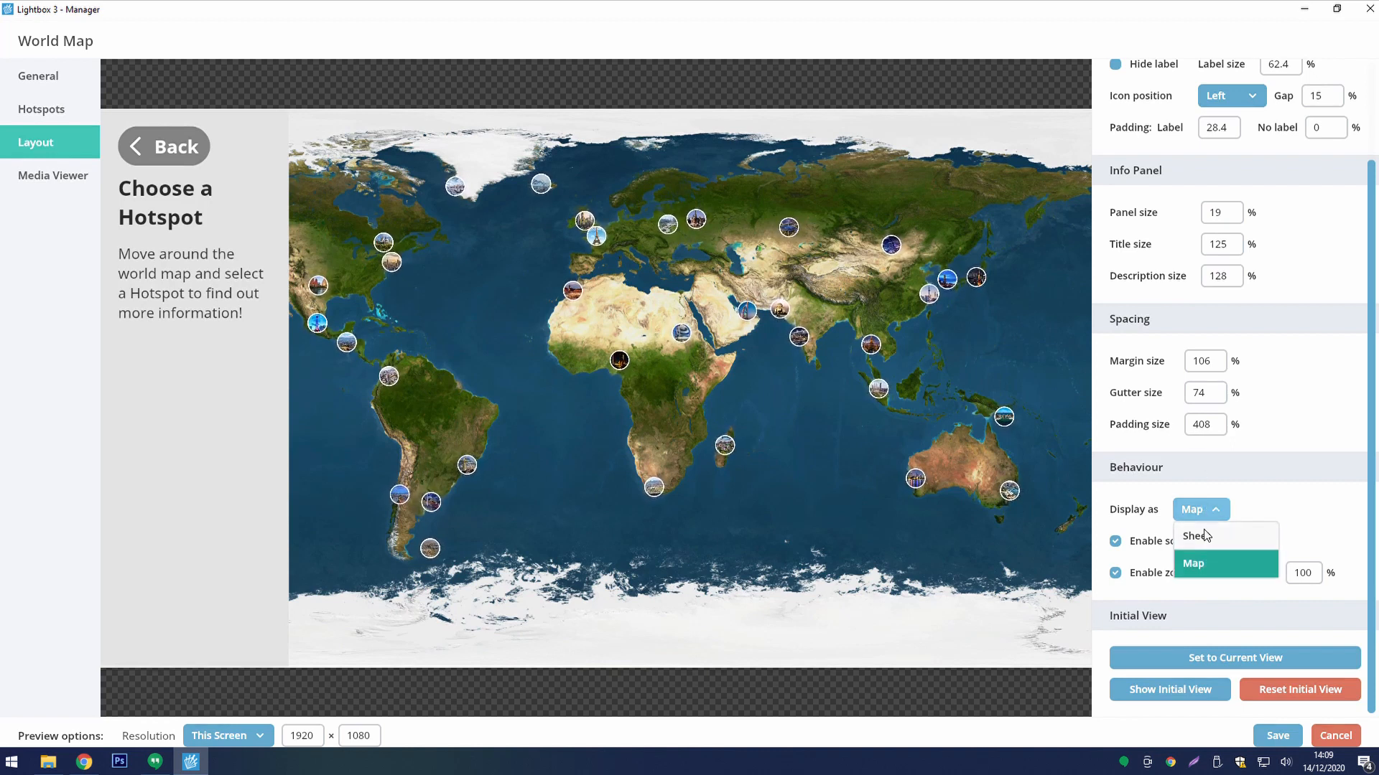
pyautogui.click(1204, 536)
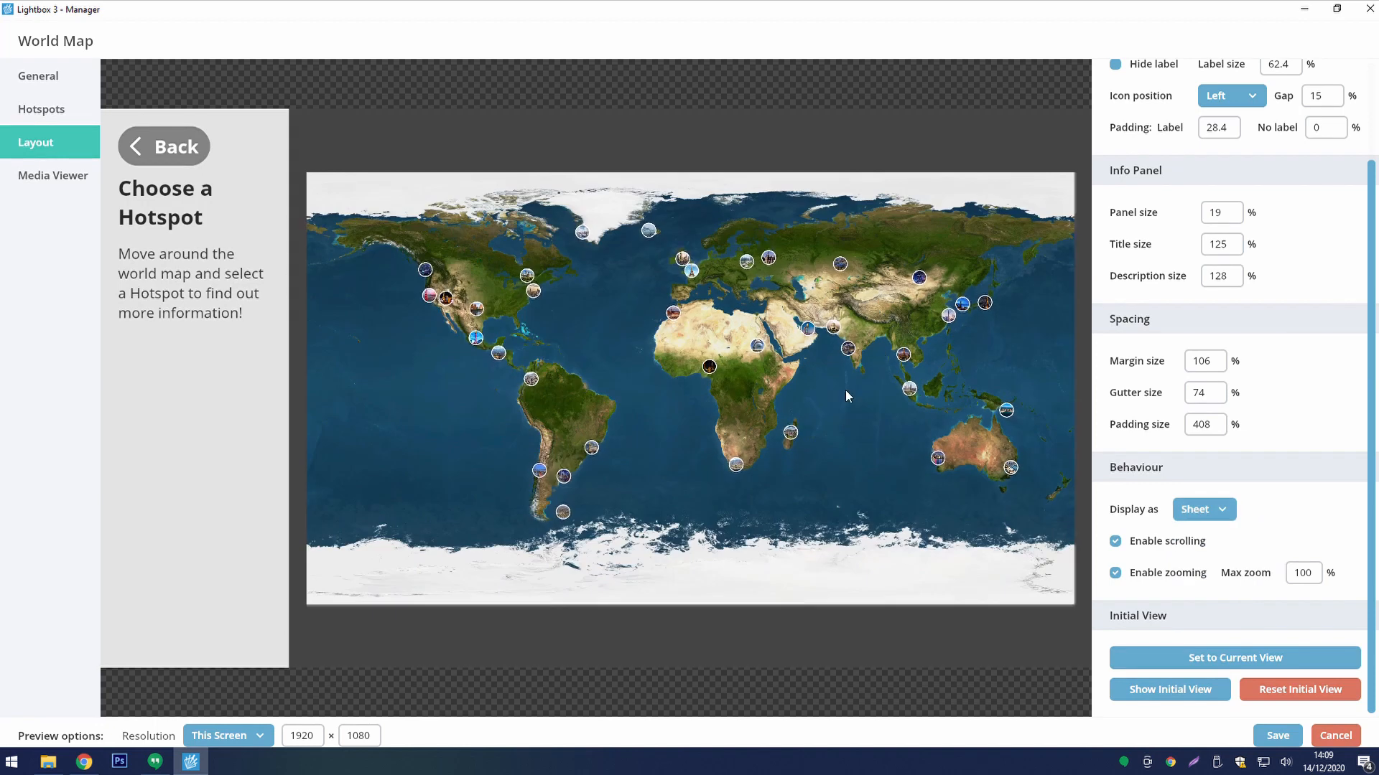
pyautogui.scroll(3, 805, 391)
pyautogui.scroll(-3, 804, 390)
pyautogui.moveTo(803, 388); pyautogui.dragTo(1113, 657)
# - Set the hotspot screen to display as Map and test panning the preview
pyautogui.click(1200, 509)
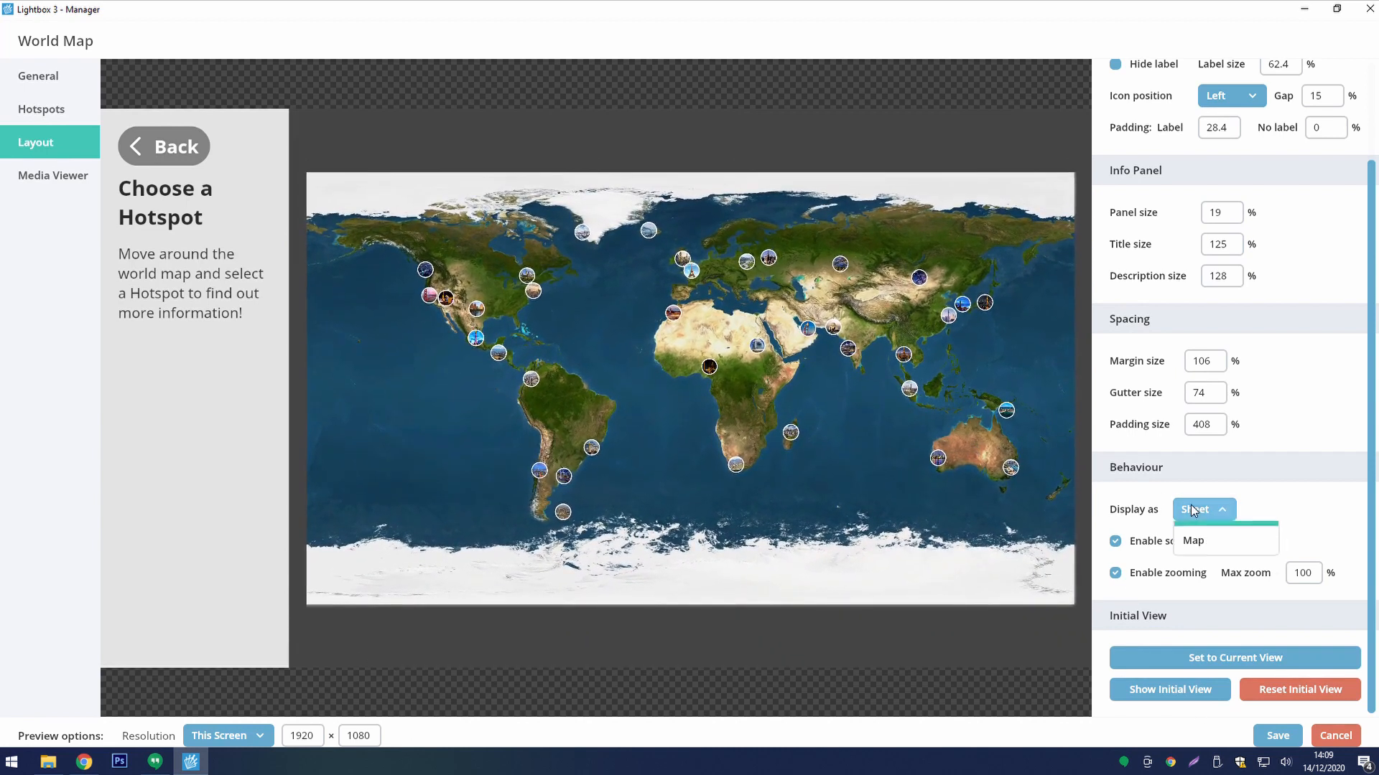
pyautogui.click(1193, 562)
pyautogui.moveTo(863, 348); pyautogui.dragTo(730, 364)
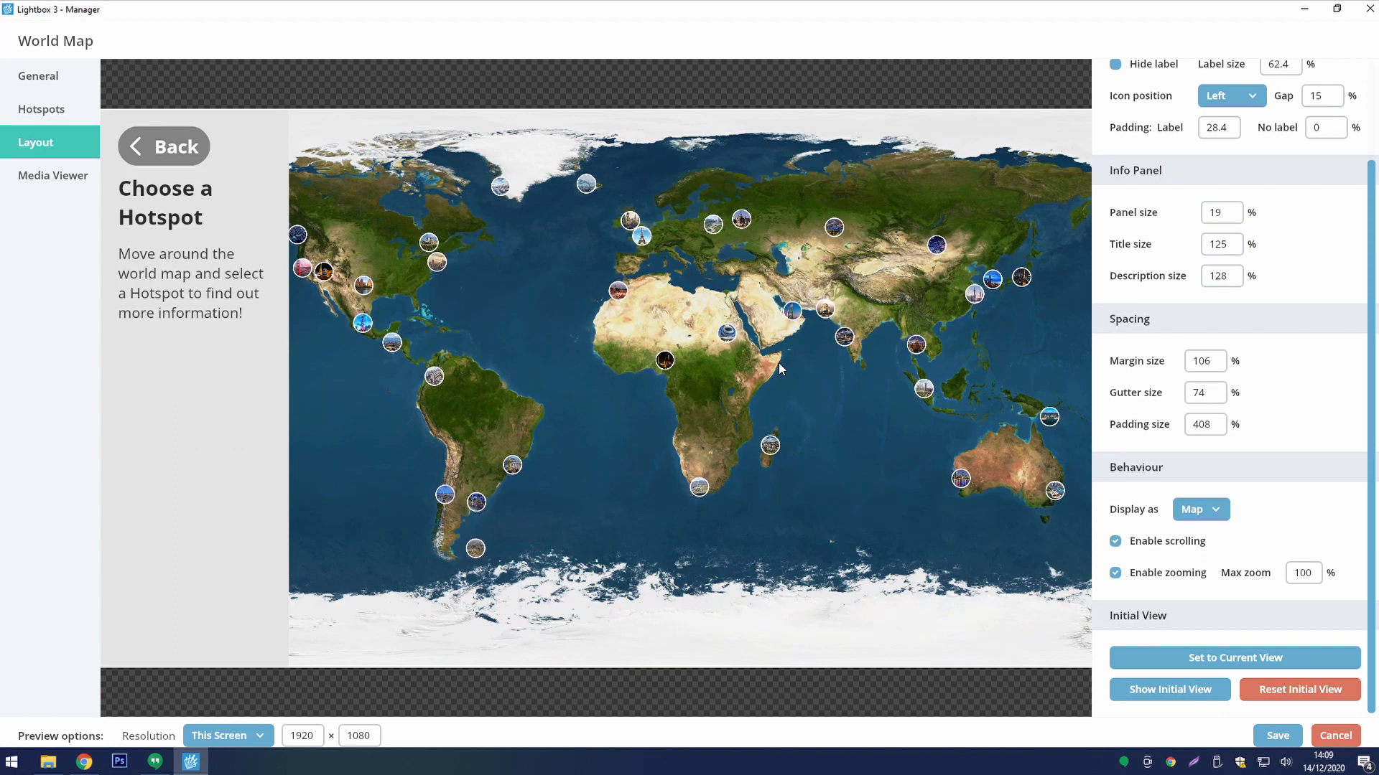
# - Try the map with scrolling disabled, re-enable scrolling to test panning, and enable zooming again
pyautogui.click(1115, 541)
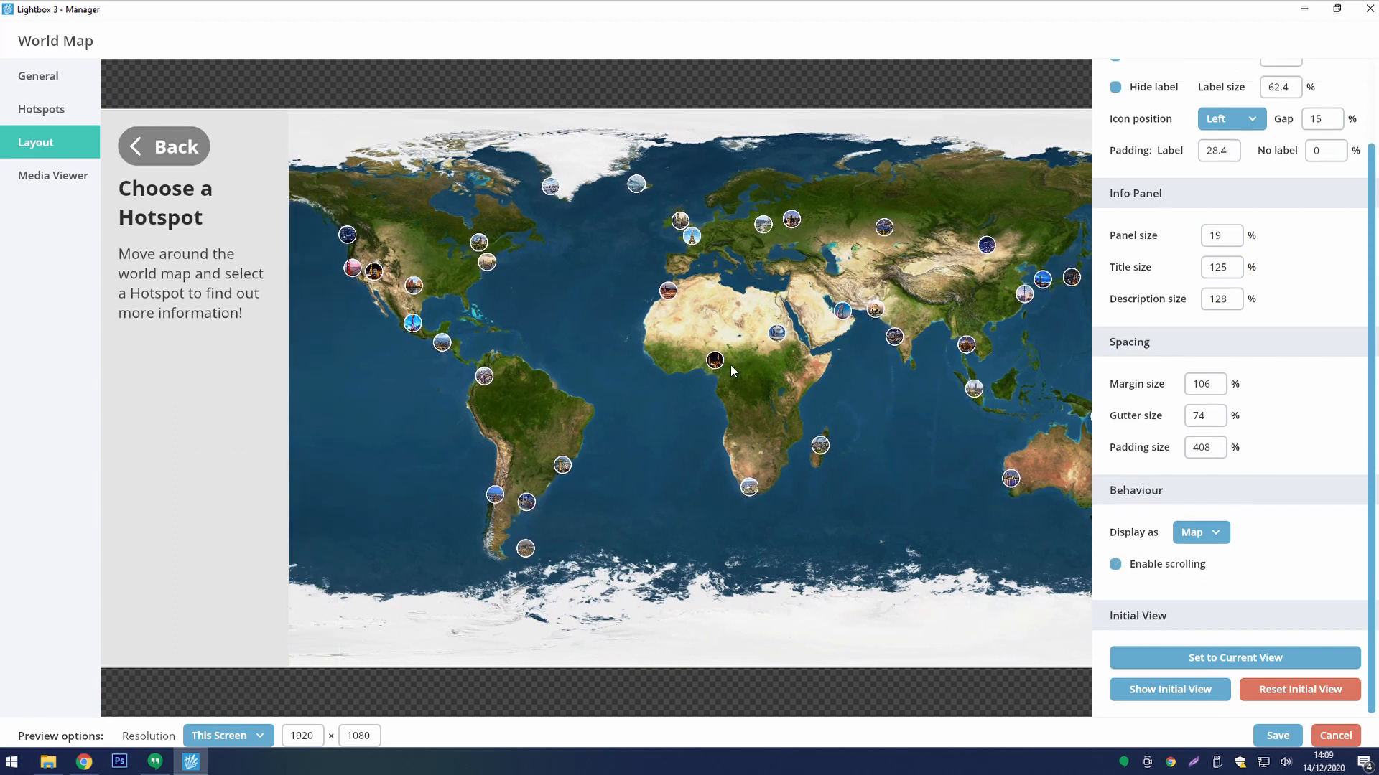
pyautogui.click(1159, 566)
pyautogui.moveTo(1082, 560); pyautogui.dragTo(958, 465)
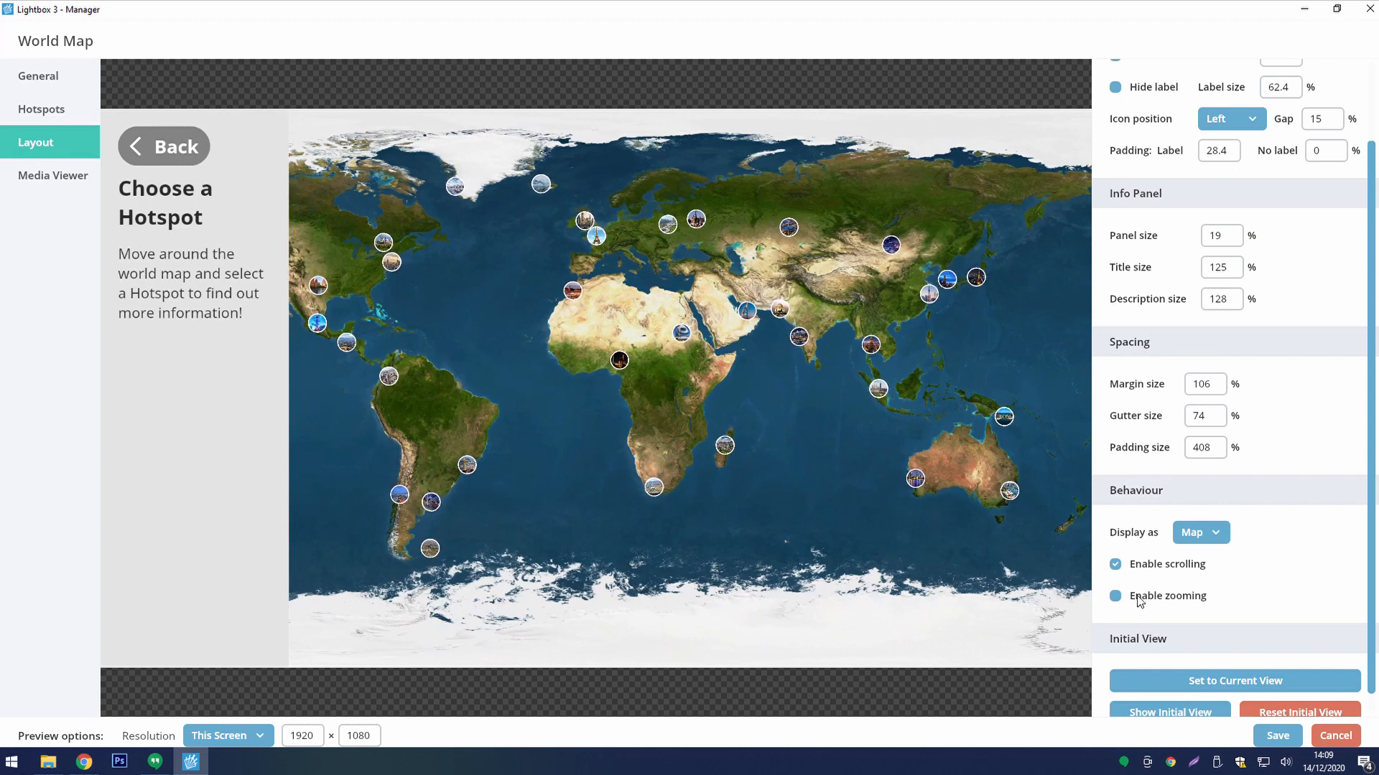
pyautogui.click(1115, 596)
# - Set the initial view to a zoomed-in view of Europe and North Africa, and zoom the preview back out to the world
pyautogui.scroll(3, 785, 337)
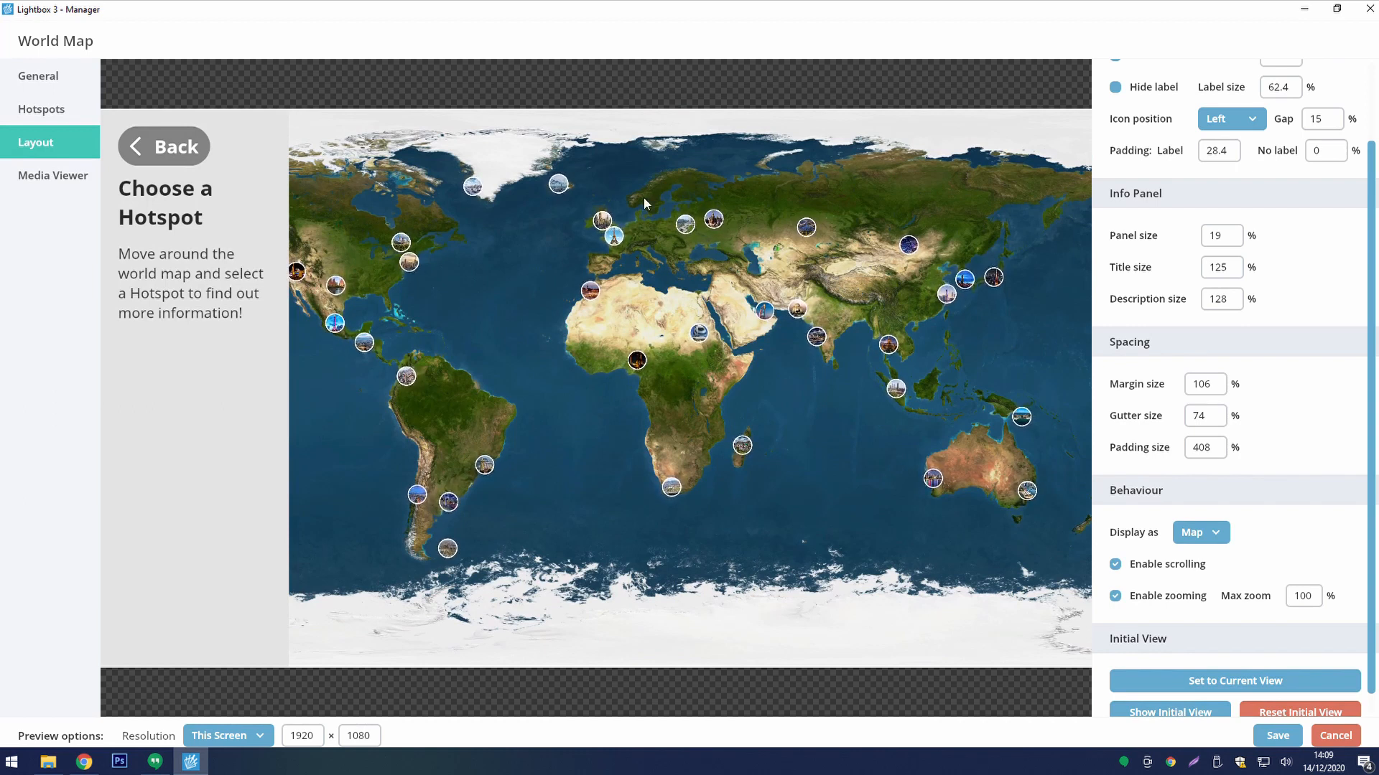
pyautogui.scroll(-1, 1281, 447)
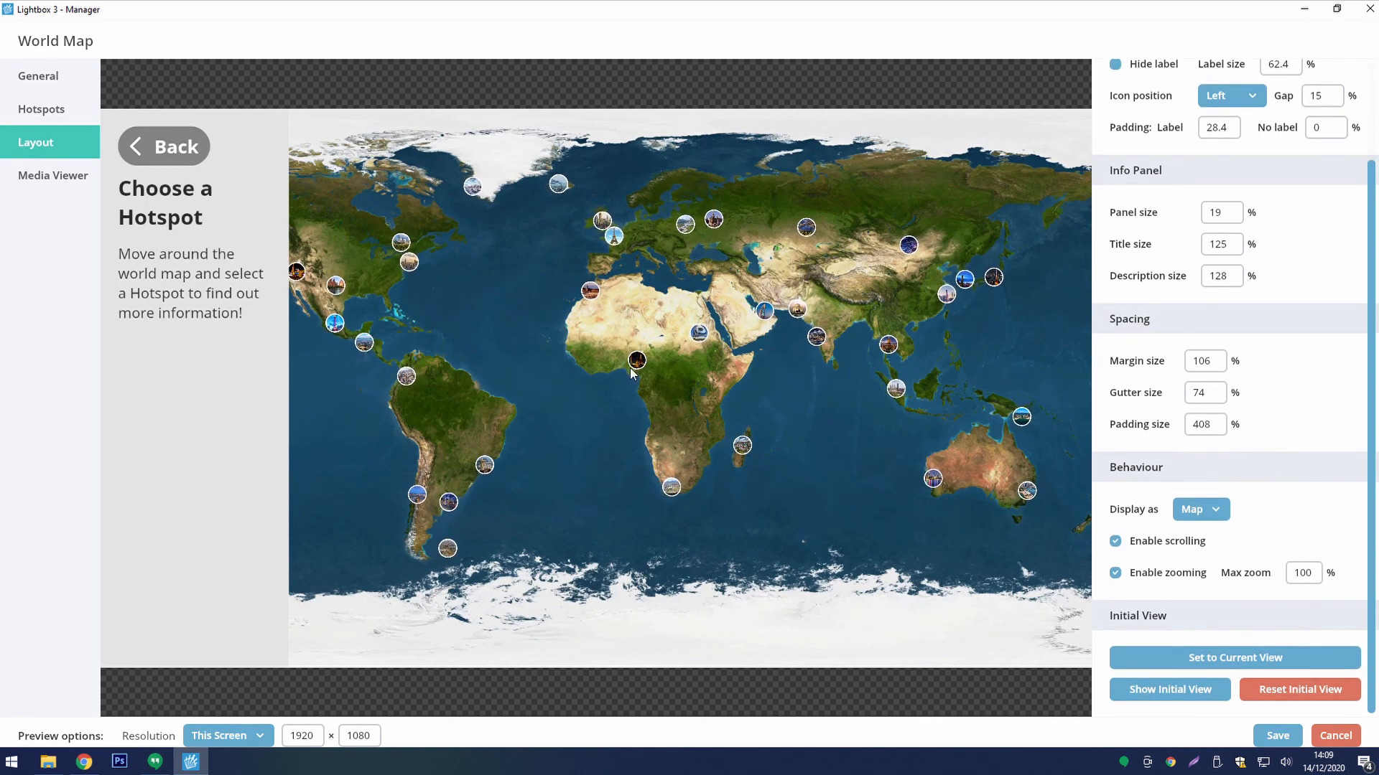
pyautogui.scroll(3, 685, 234)
pyautogui.moveTo(695, 251); pyautogui.dragTo(813, 385)
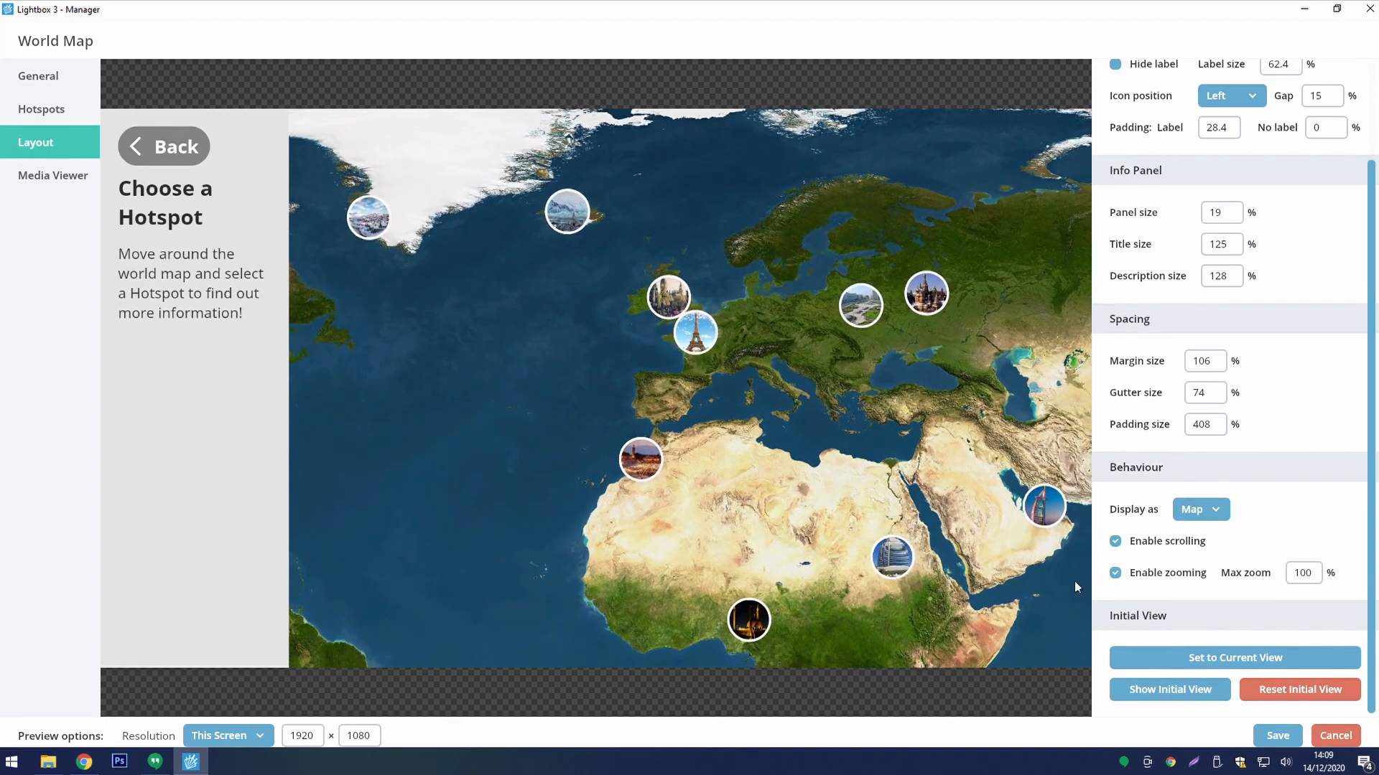
pyautogui.click(1201, 660)
pyautogui.scroll(-5, 865, 457)
pyautogui.moveTo(864, 456); pyautogui.dragTo(725, 425)
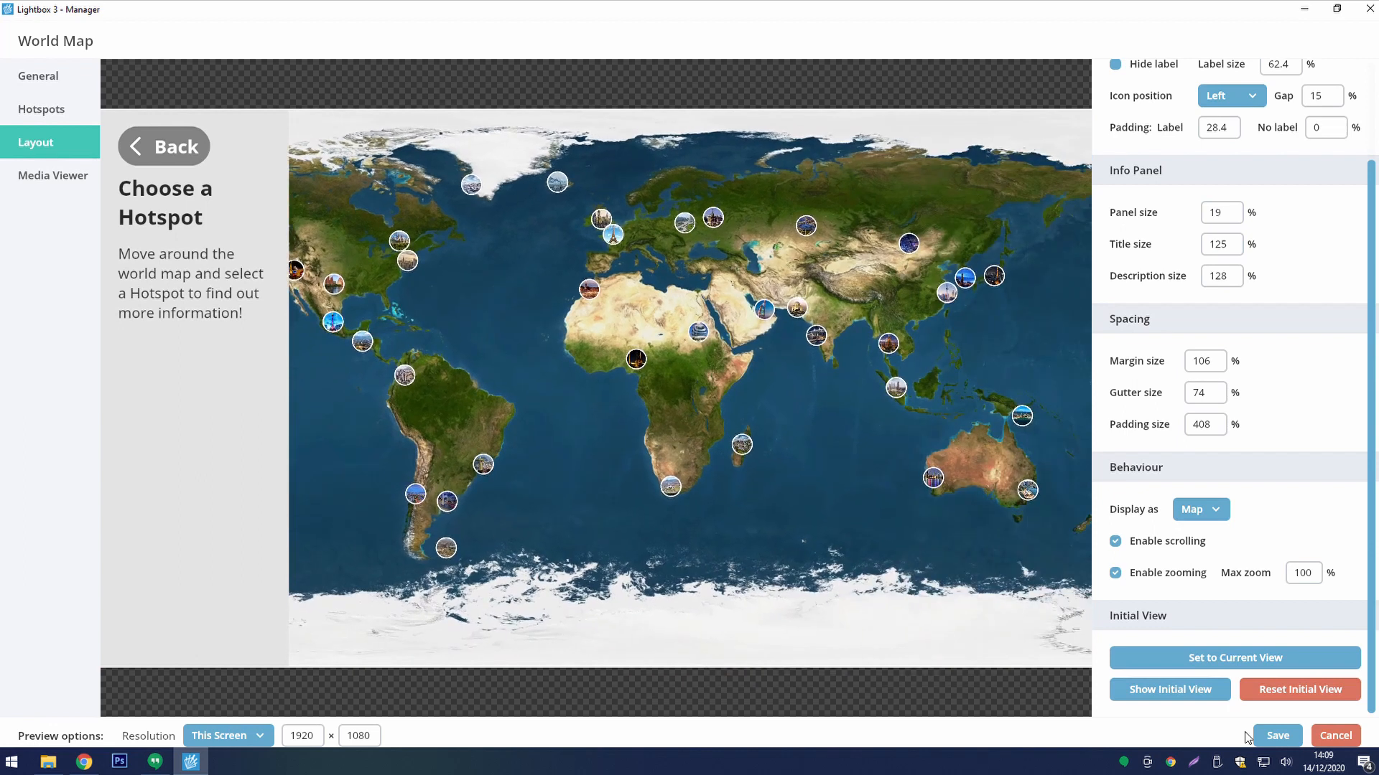
# - Show the map's initial view in the preview, and set the saved World Map screen as the home screen
pyautogui.click(1161, 693)
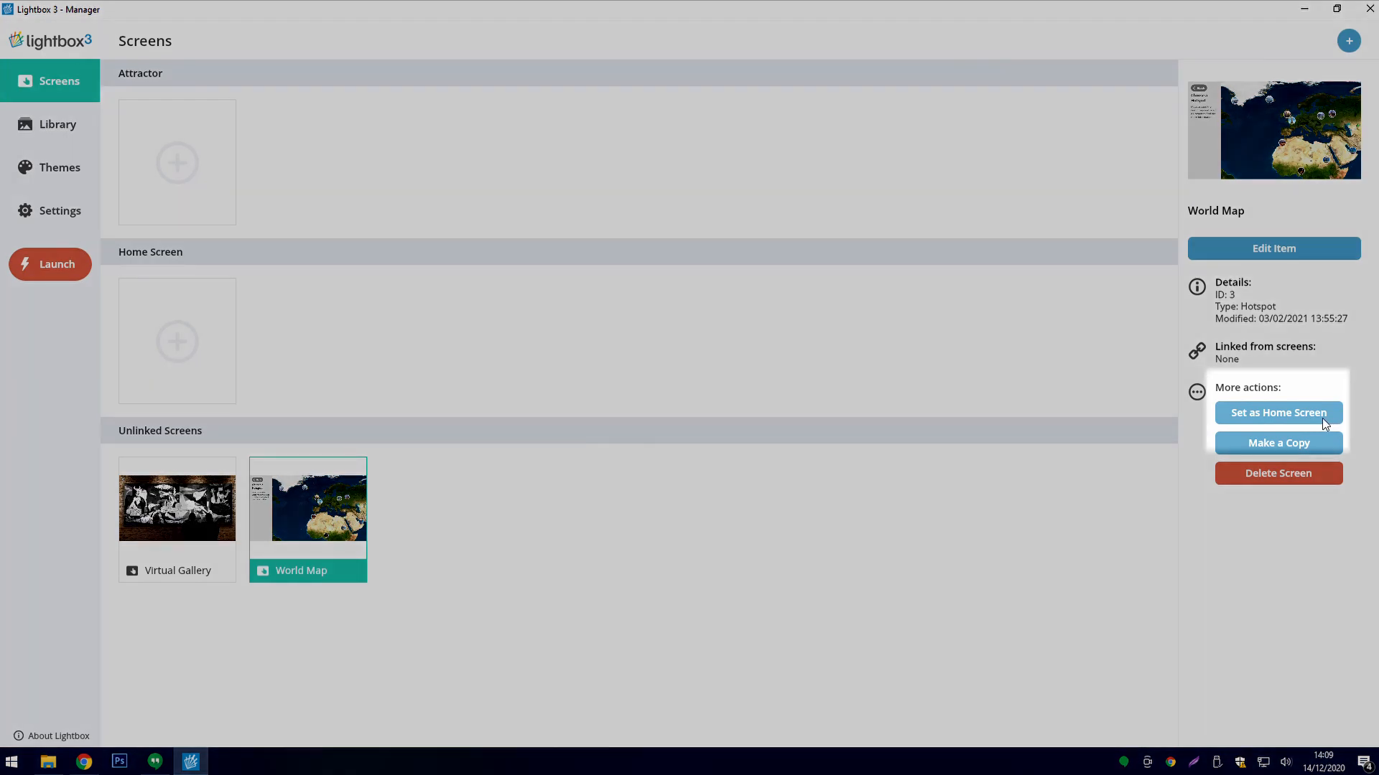
pyautogui.click(1322, 418)
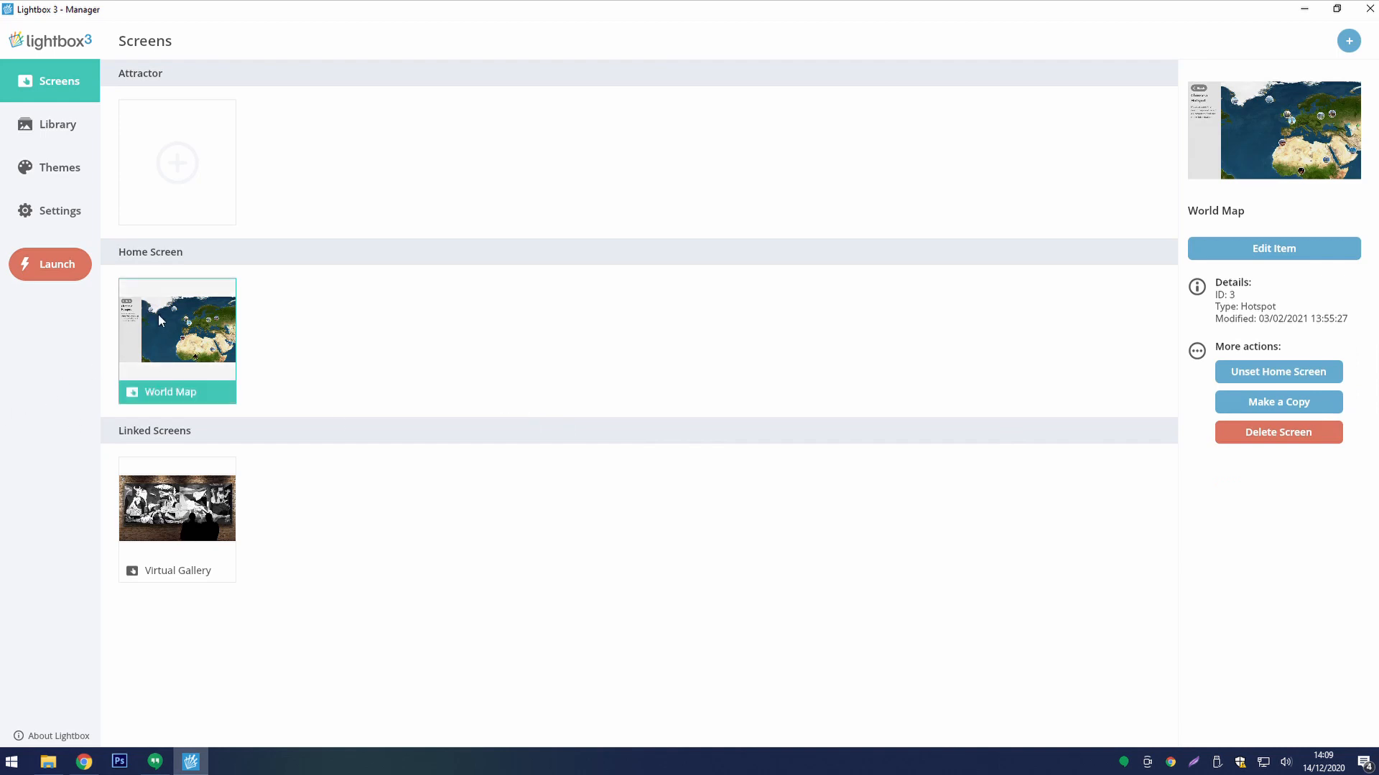
# - Create an Attractor screen and review its available transition types and the fade colour setting
pyautogui.click(186, 157)
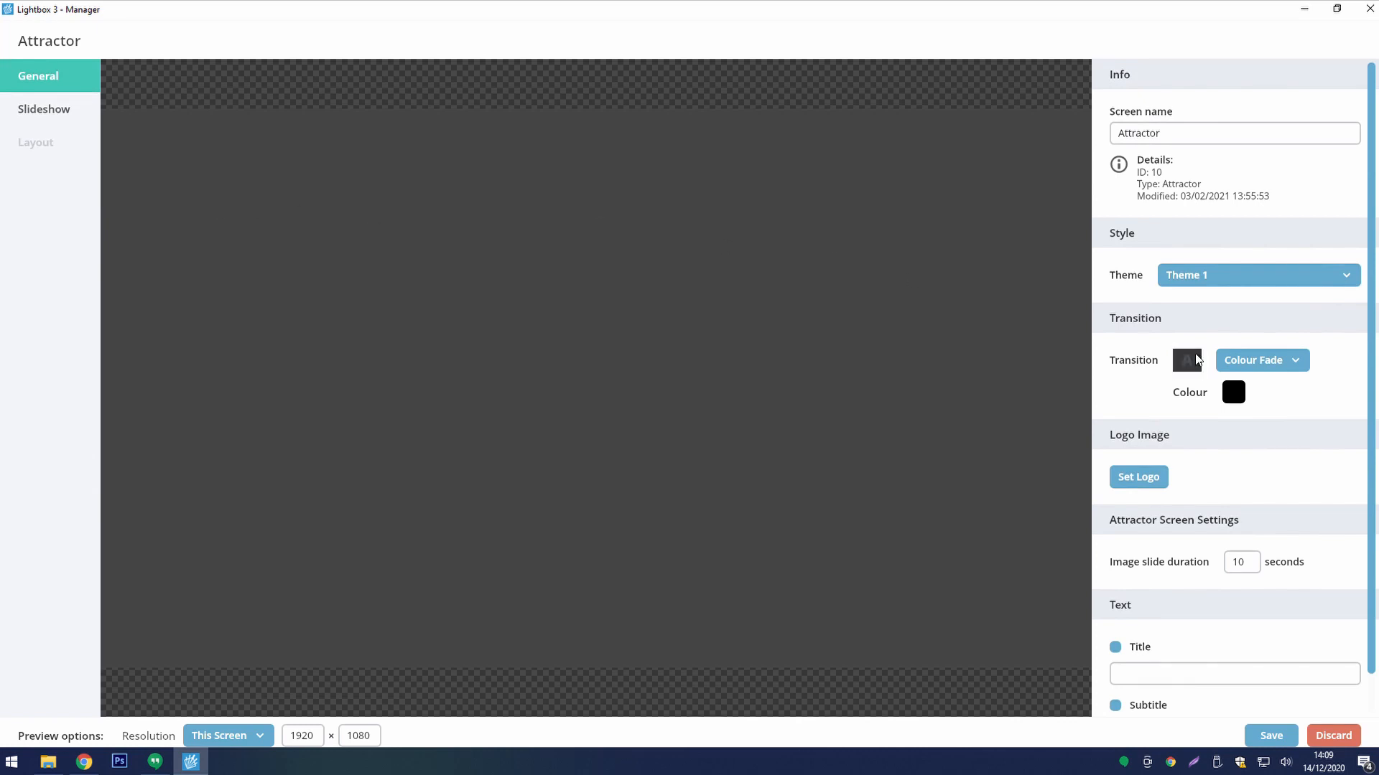
pyautogui.click(1277, 359)
pyautogui.scroll(-1, 1267, 445)
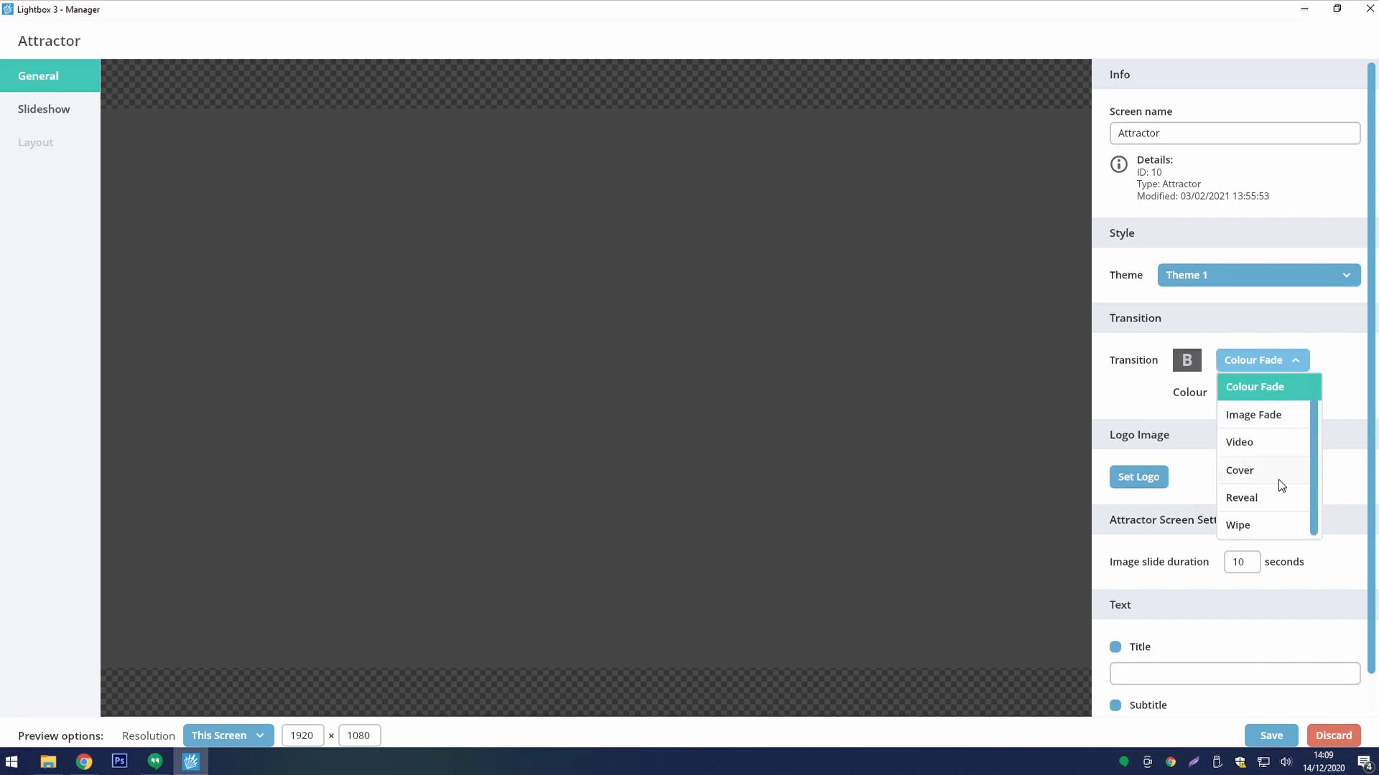
pyautogui.scroll(1, 1278, 459)
pyautogui.click(1277, 418)
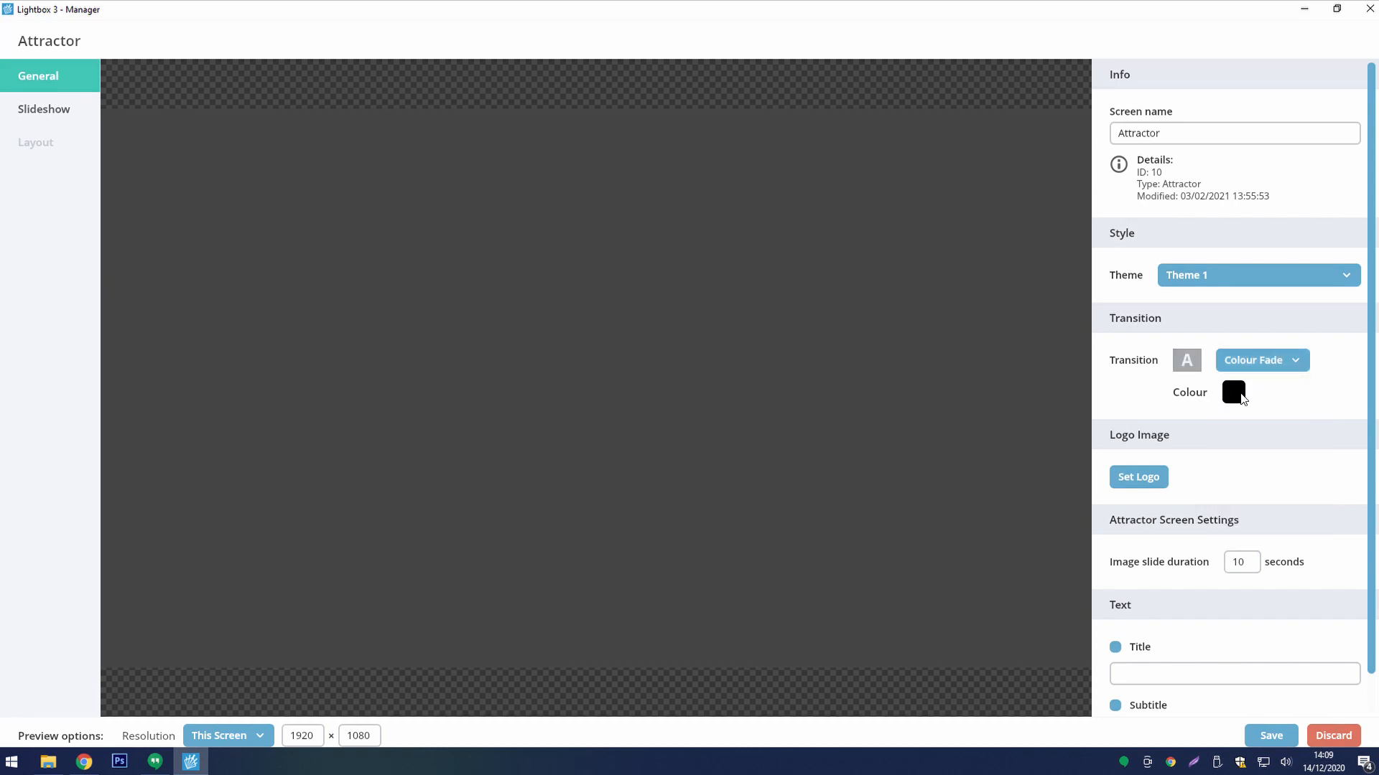
pyautogui.click(1233, 392)
pyautogui.click(1230, 417)
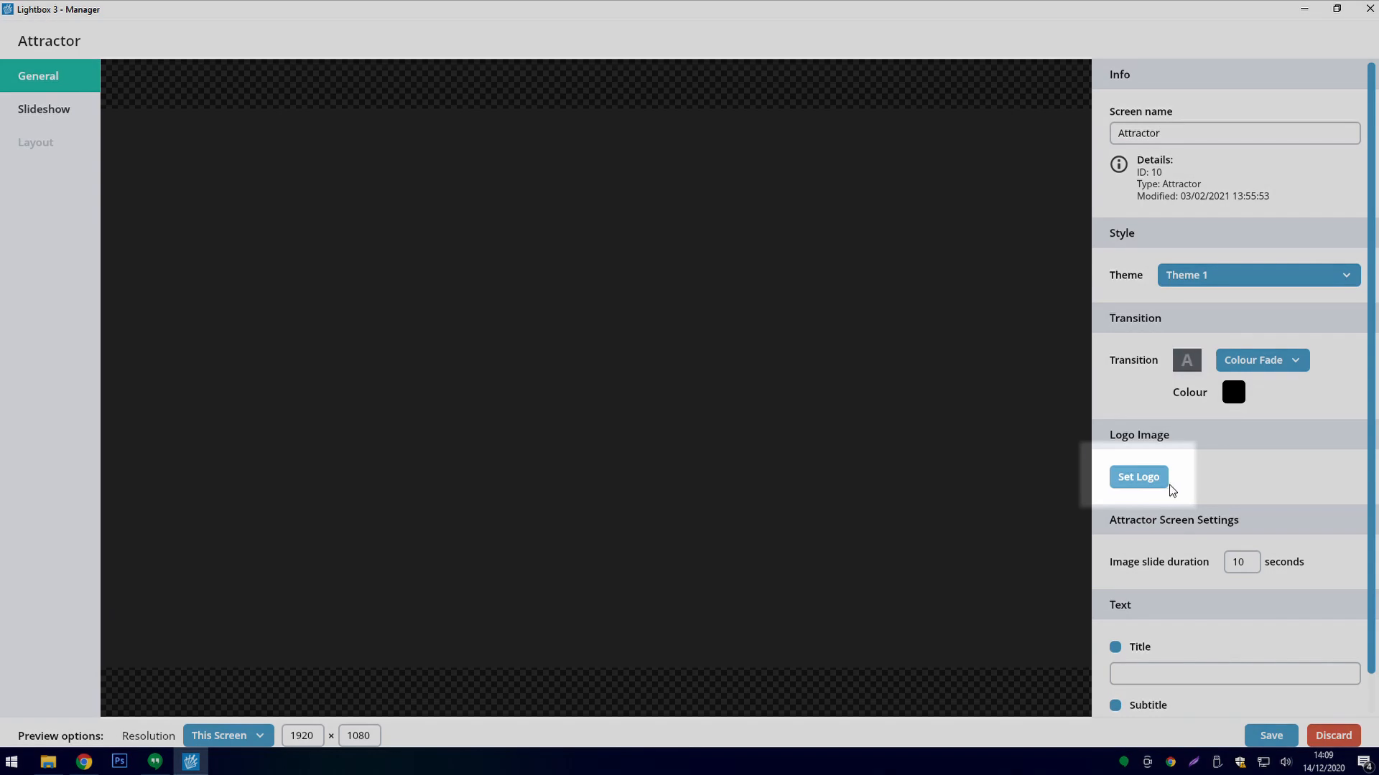
# - Set the Attractor screen's logo to the blackbox1800px image from the library
pyautogui.click(1161, 480)
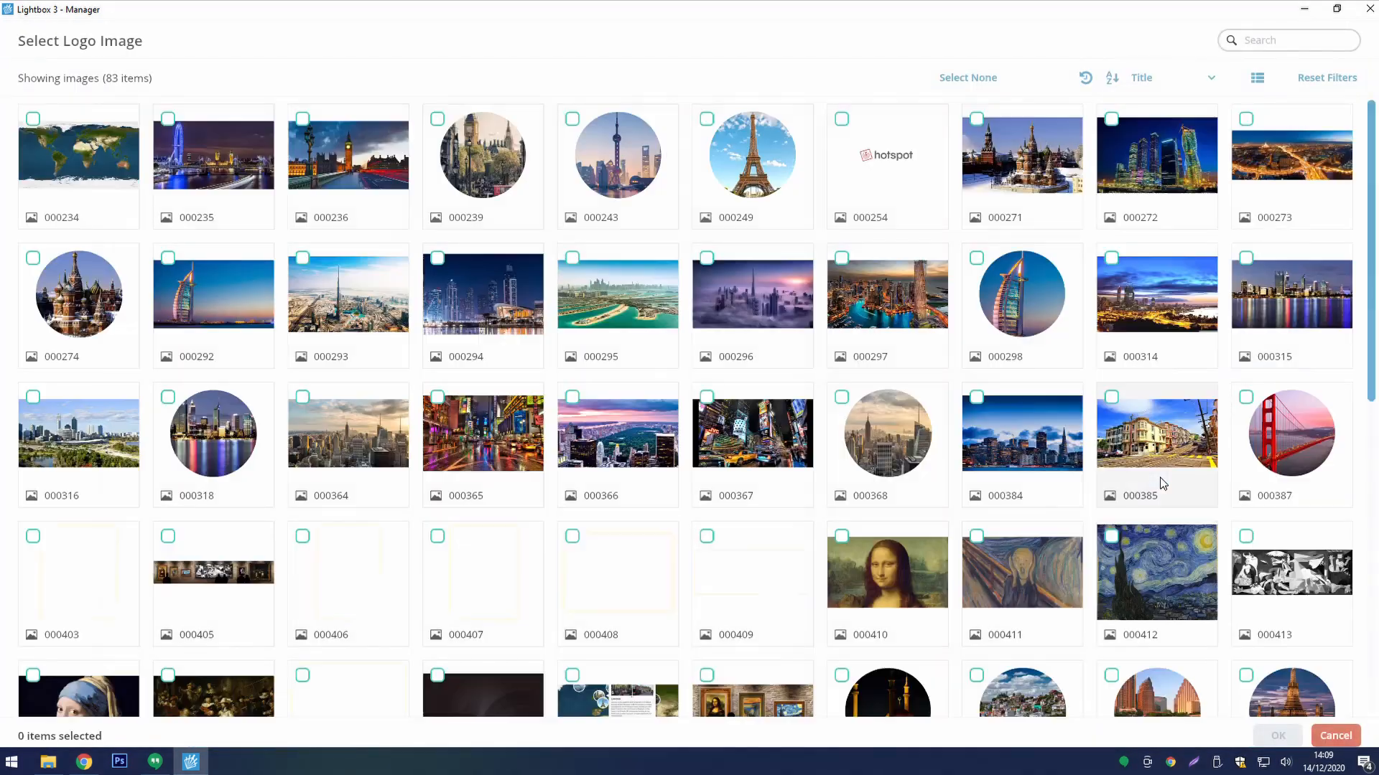
pyautogui.scroll(-2, 1102, 431)
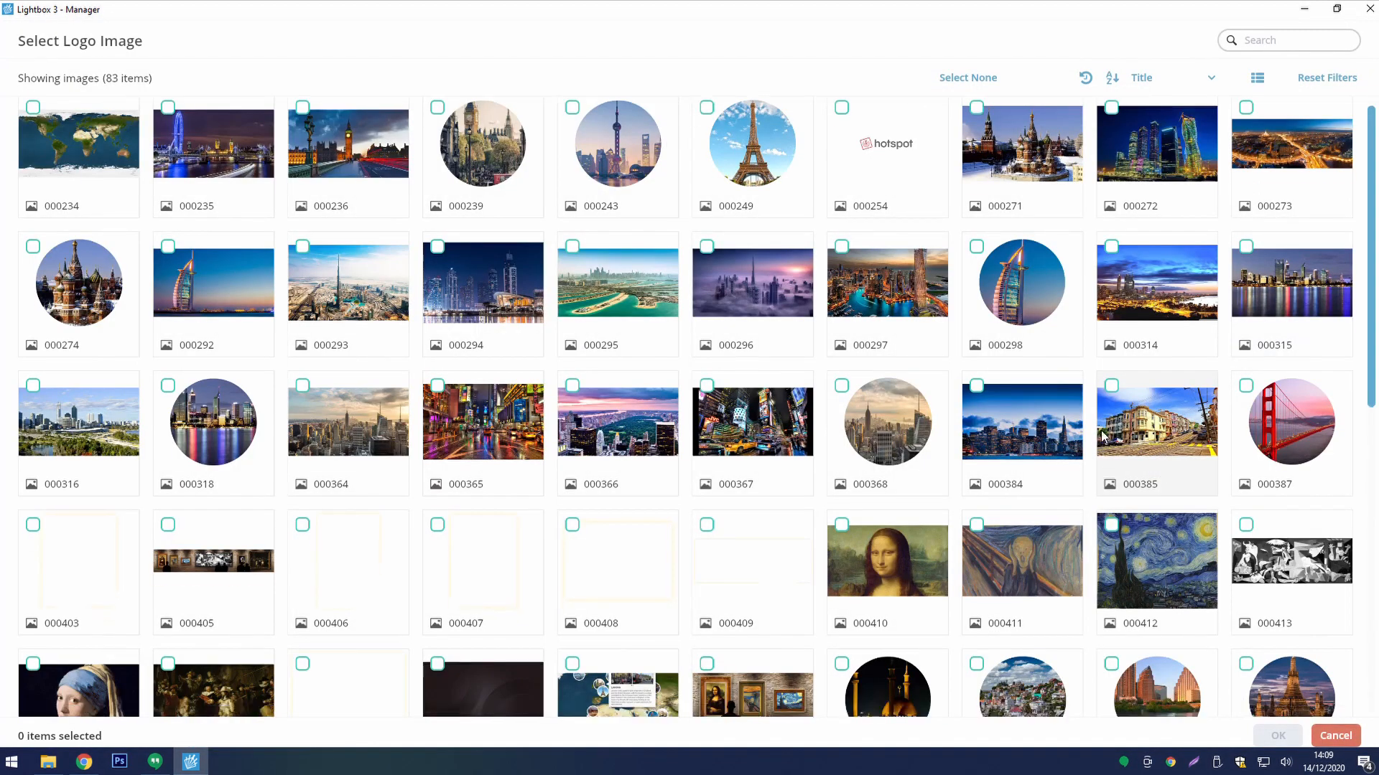
pyautogui.scroll(-1, 1102, 337)
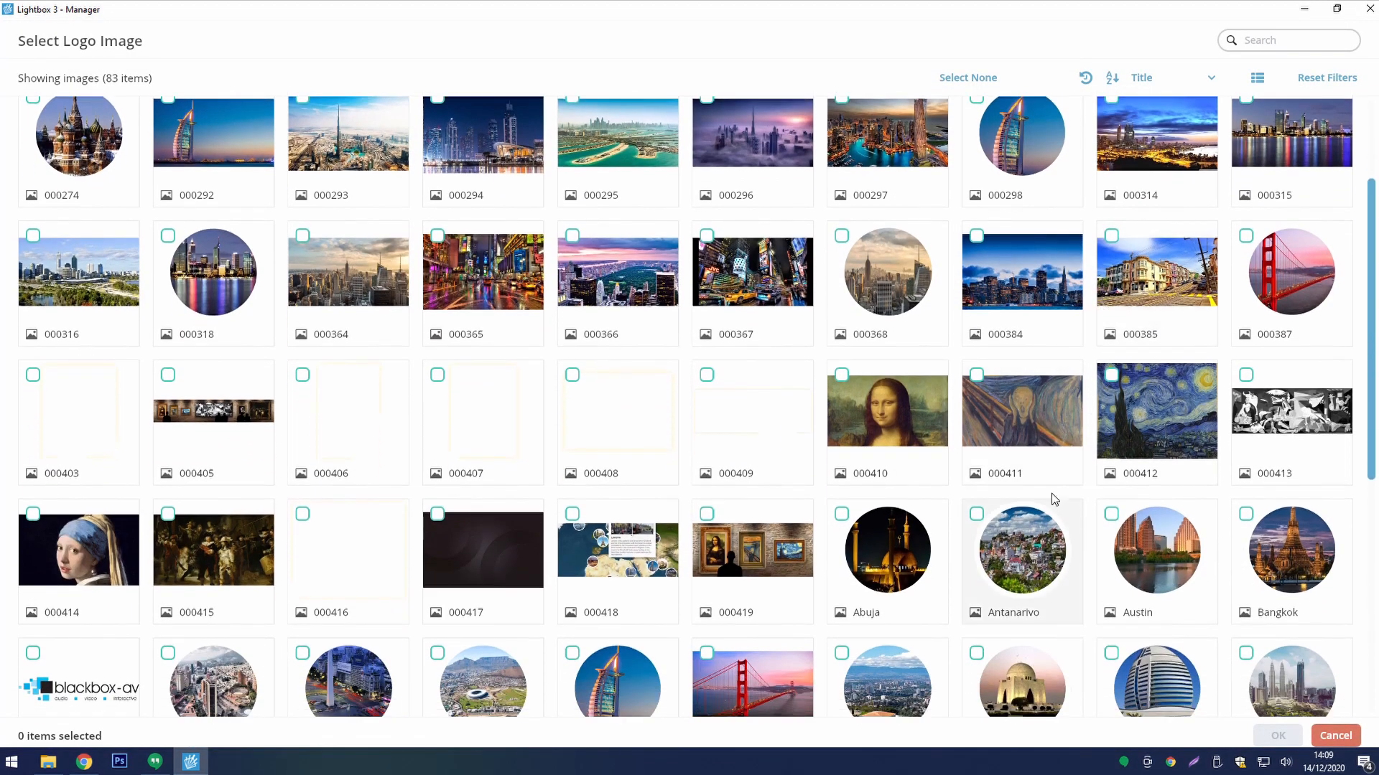
pyautogui.scroll(-1, 1052, 363)
pyautogui.scroll(-4, 1052, 363)
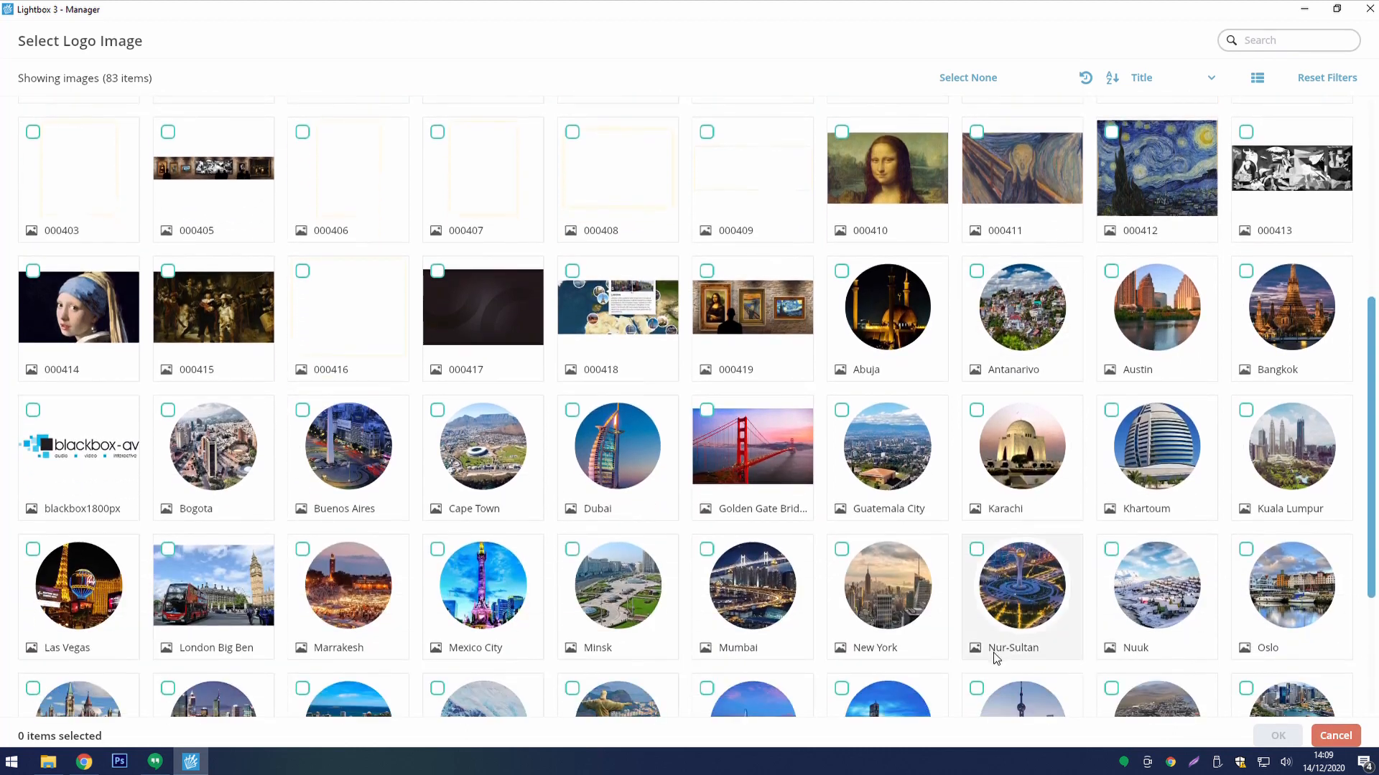
pyautogui.scroll(-1, 1010, 467)
pyautogui.scroll(3, 998, 503)
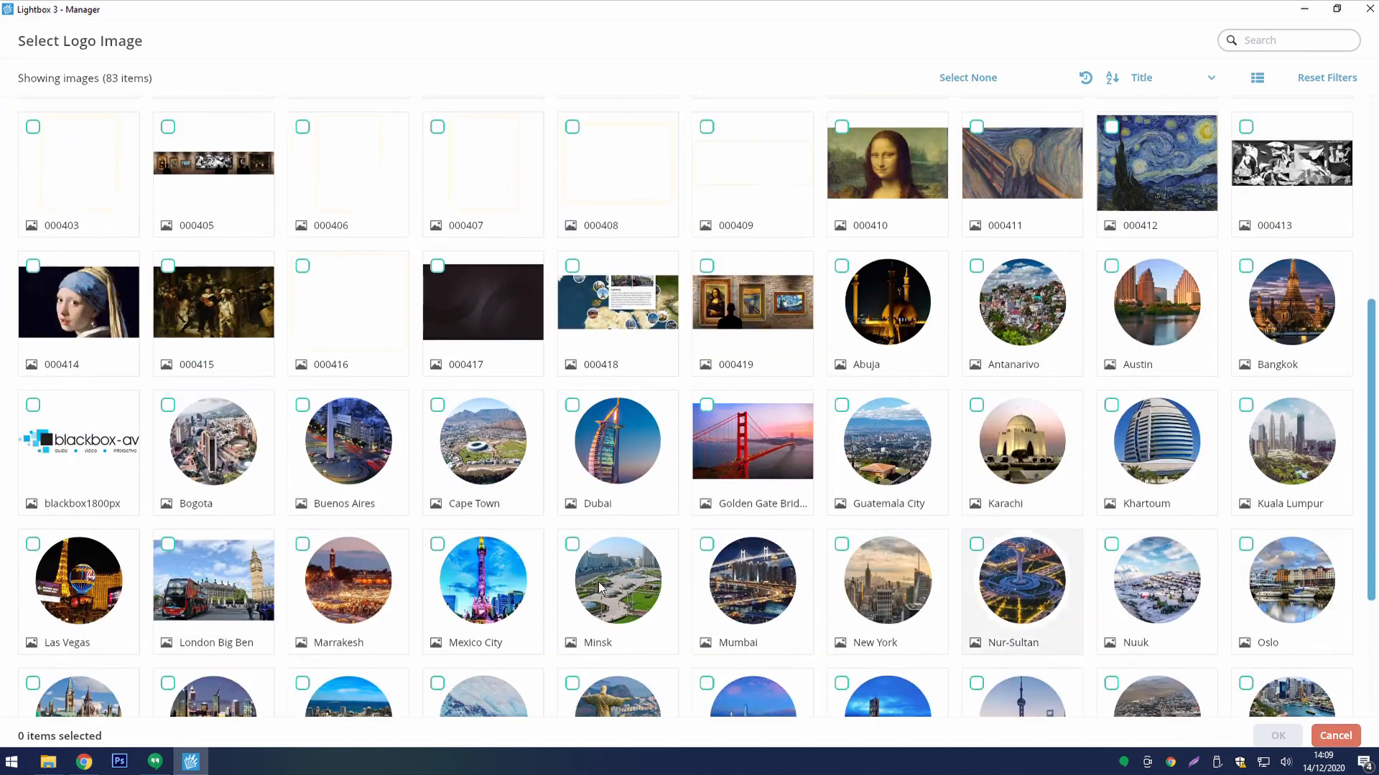
pyautogui.click(53, 467)
pyautogui.click(1296, 731)
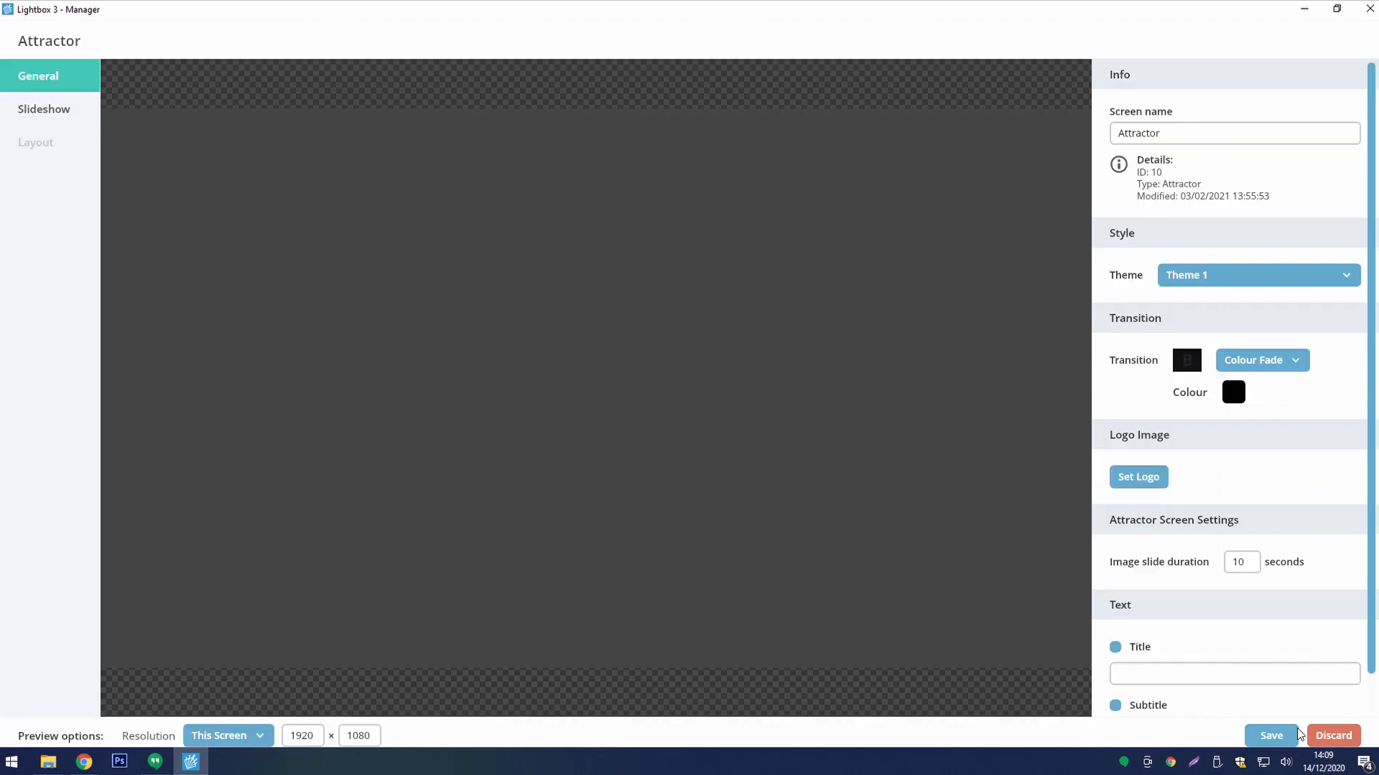
# - Enable the Attractor screen's title with the text "Touch to Explore"
pyautogui.scroll(-1, 1270, 600)
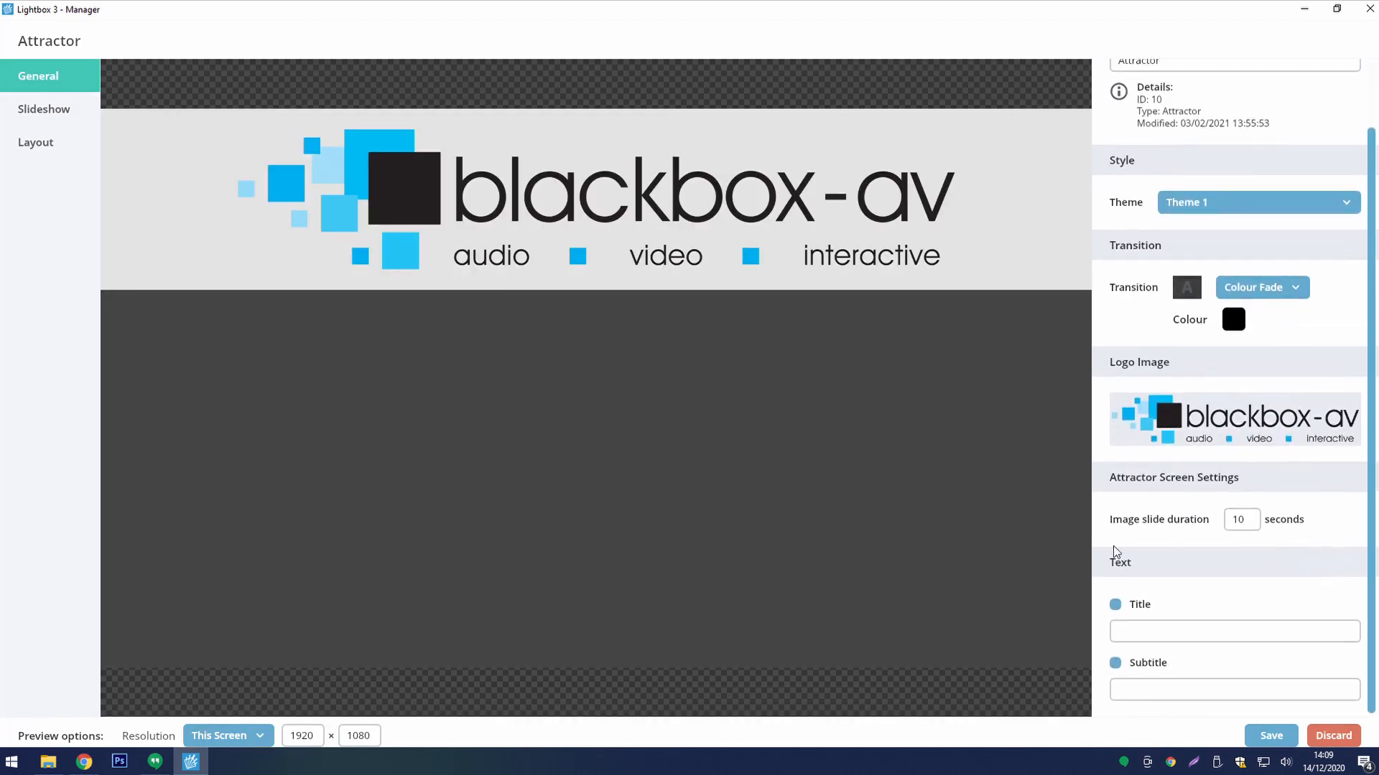
pyautogui.click(1272, 632)
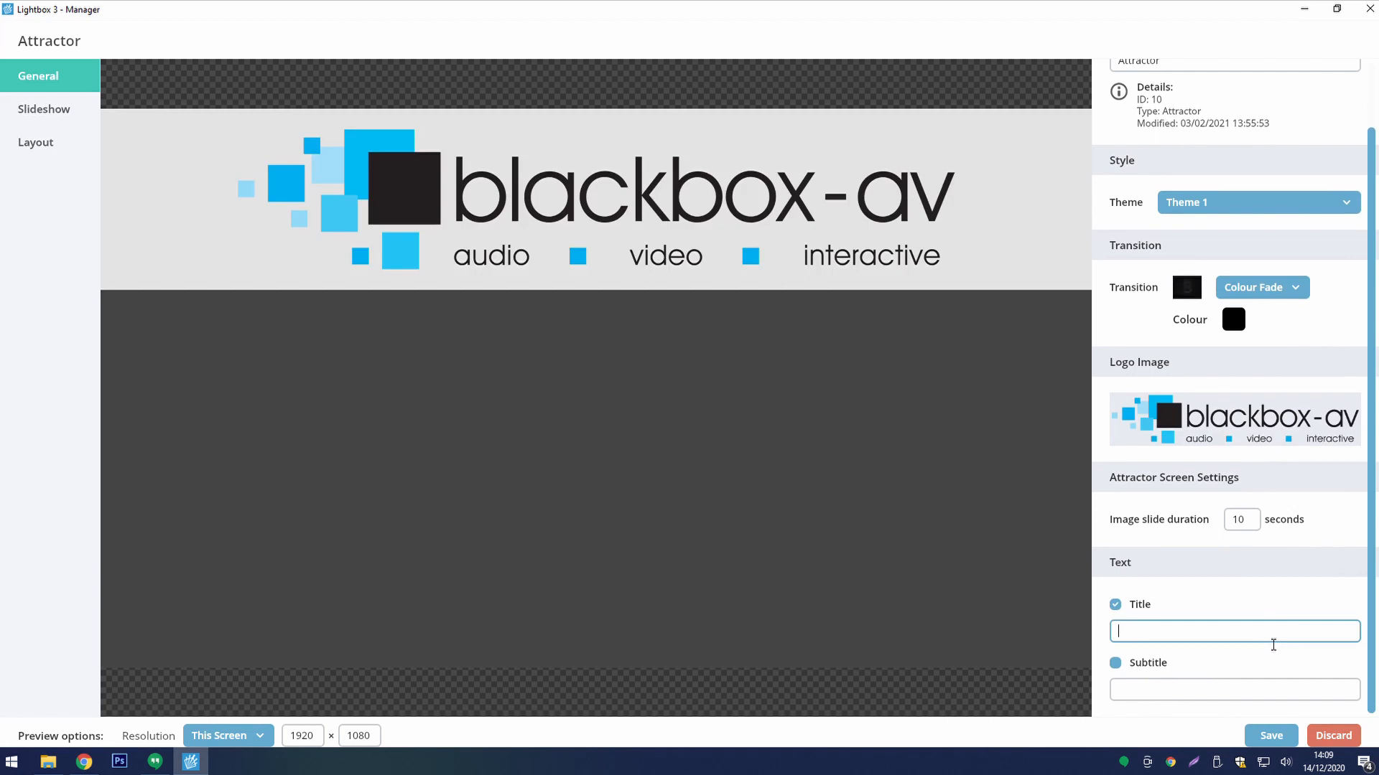
pyautogui.write('Touch to')
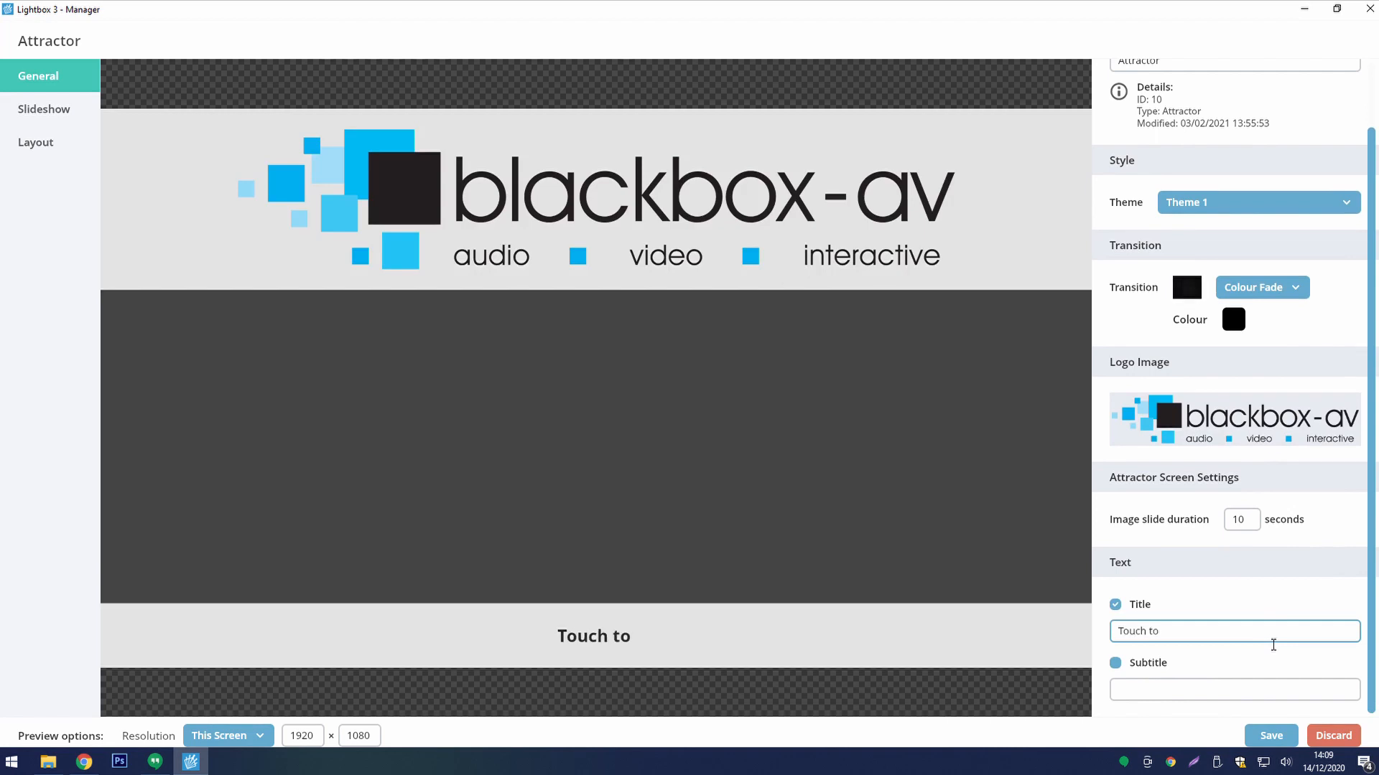
pyautogui.write(' Explore')
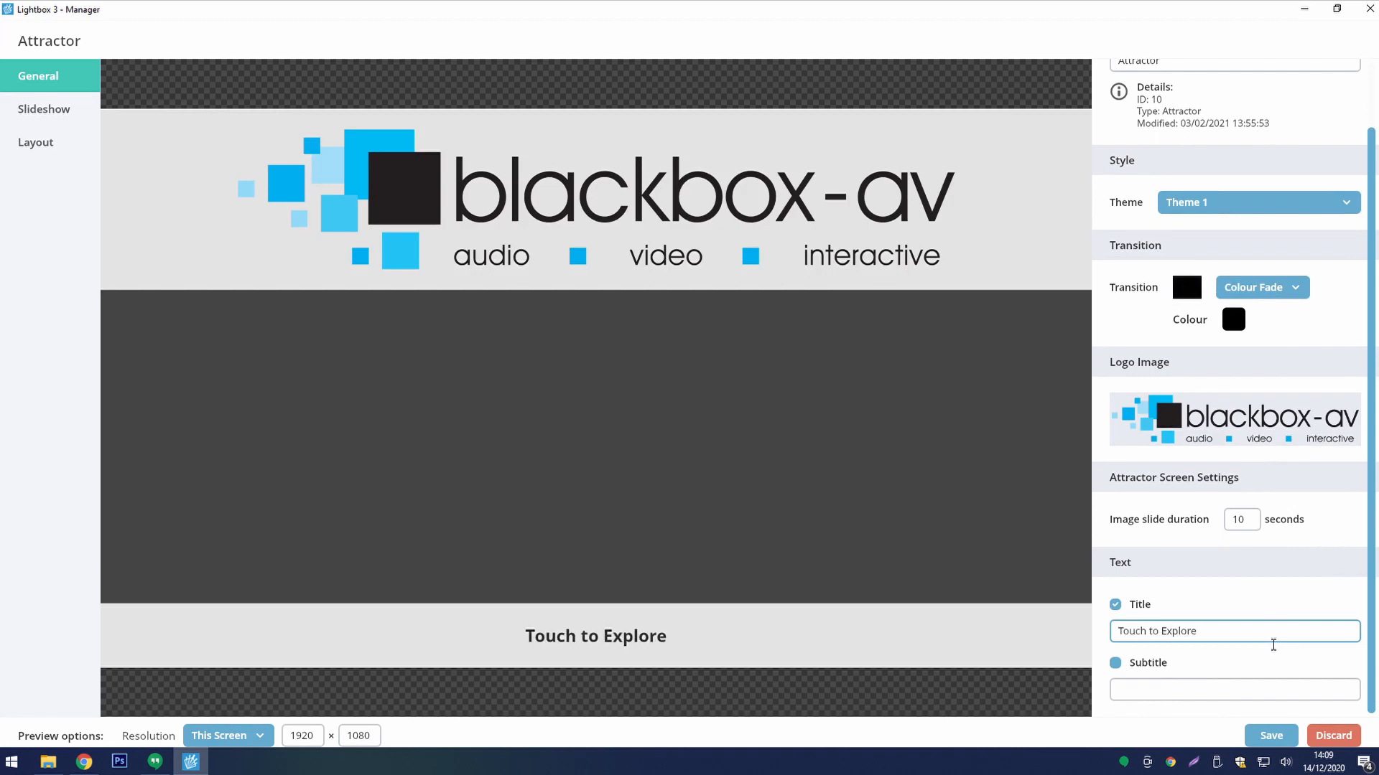
pyautogui.click(1245, 600)
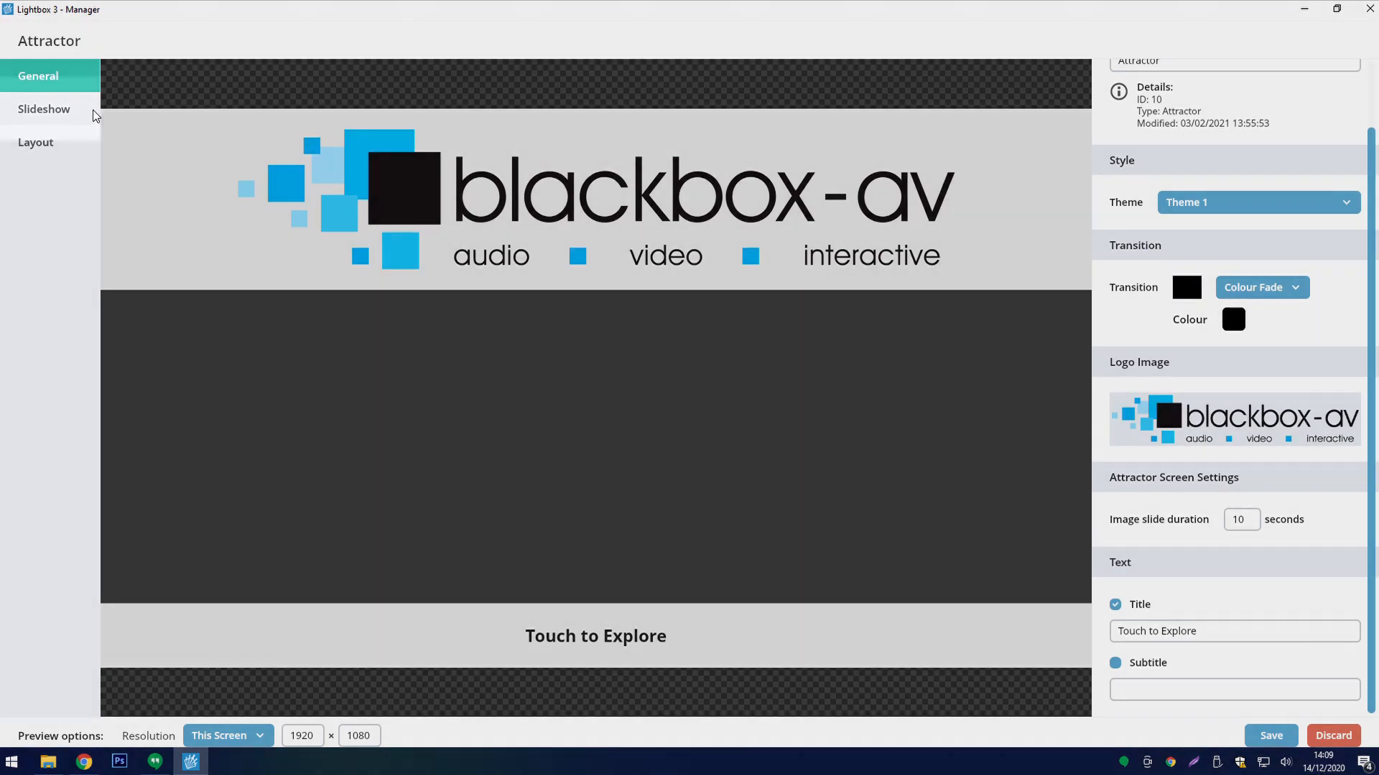
# - Start choosing library images for the Attractor slideshow, selecting 000236 and 000292
pyautogui.click(96, 116)
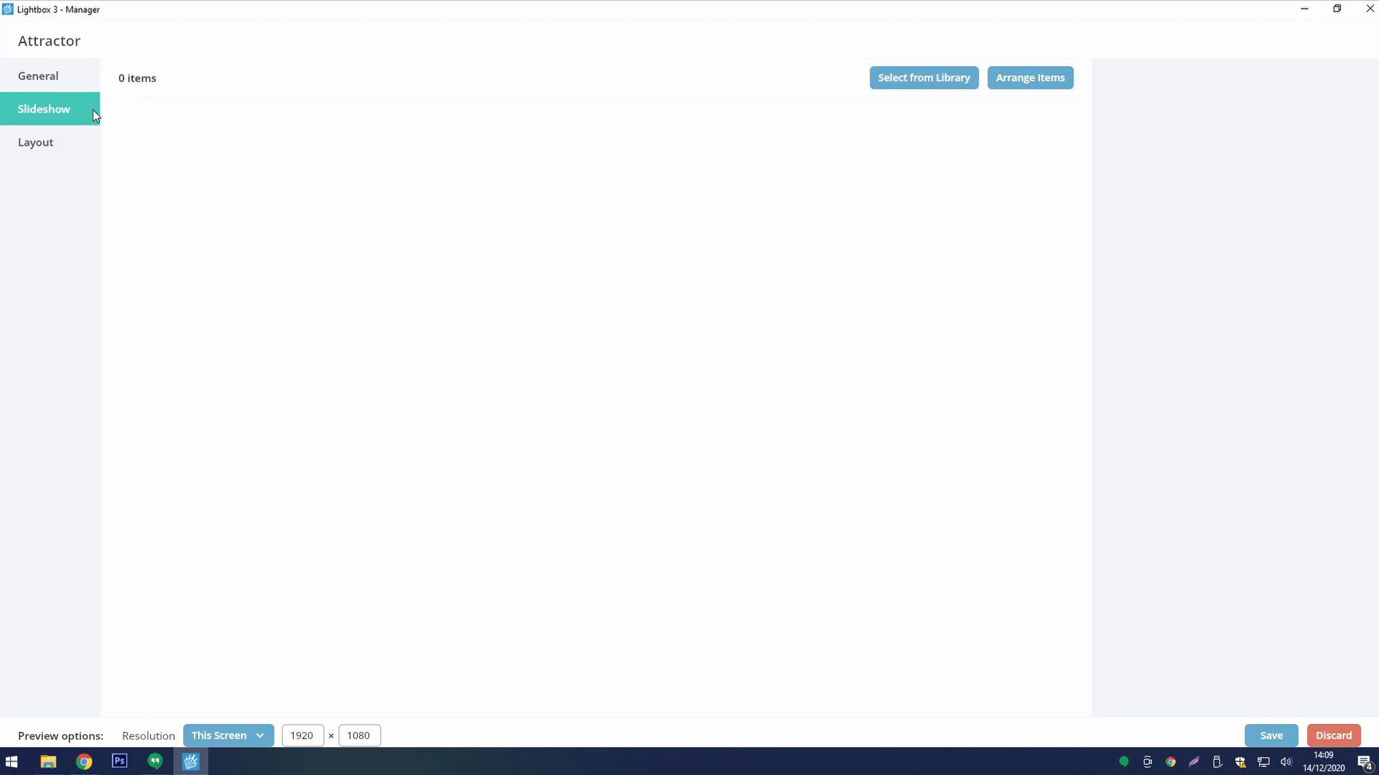
pyautogui.click(947, 86)
pyautogui.click(339, 174)
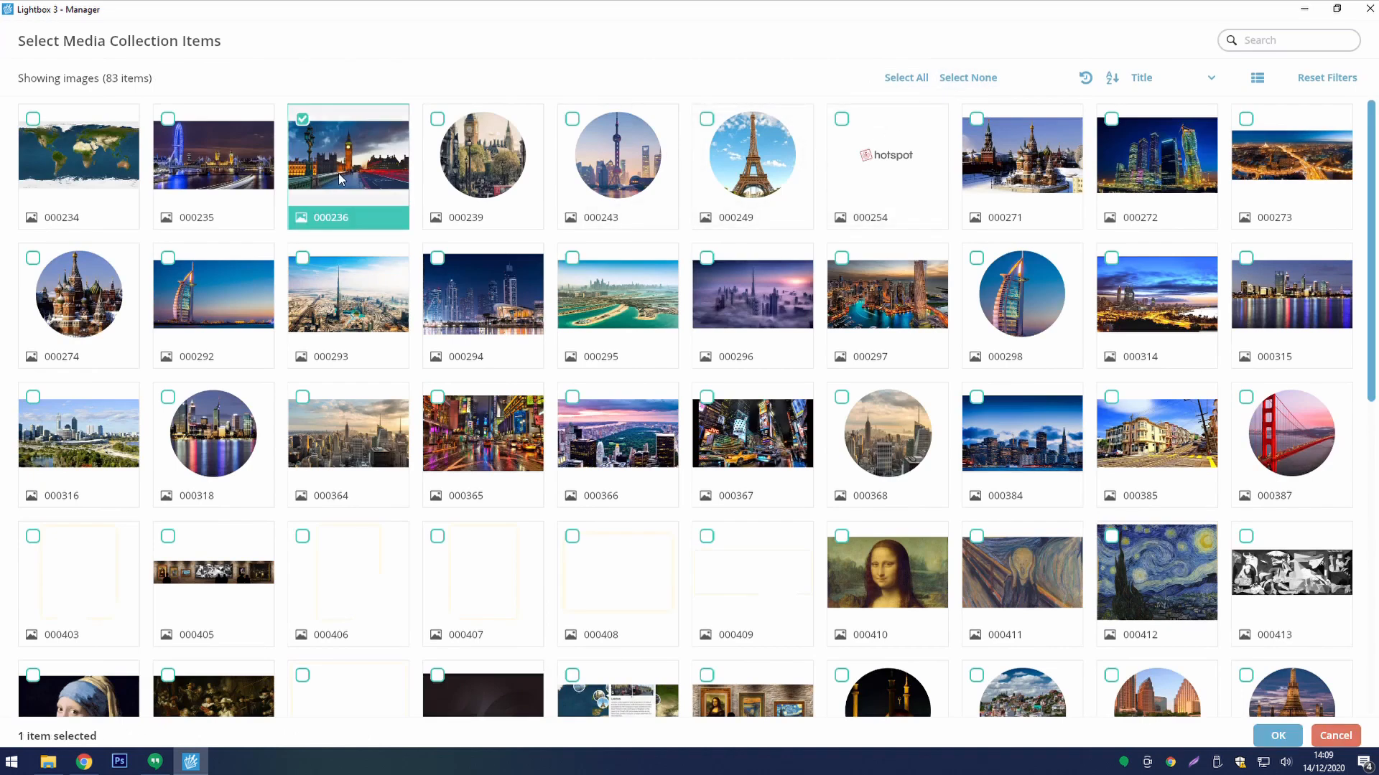
pyautogui.scroll(-1, 944, 197)
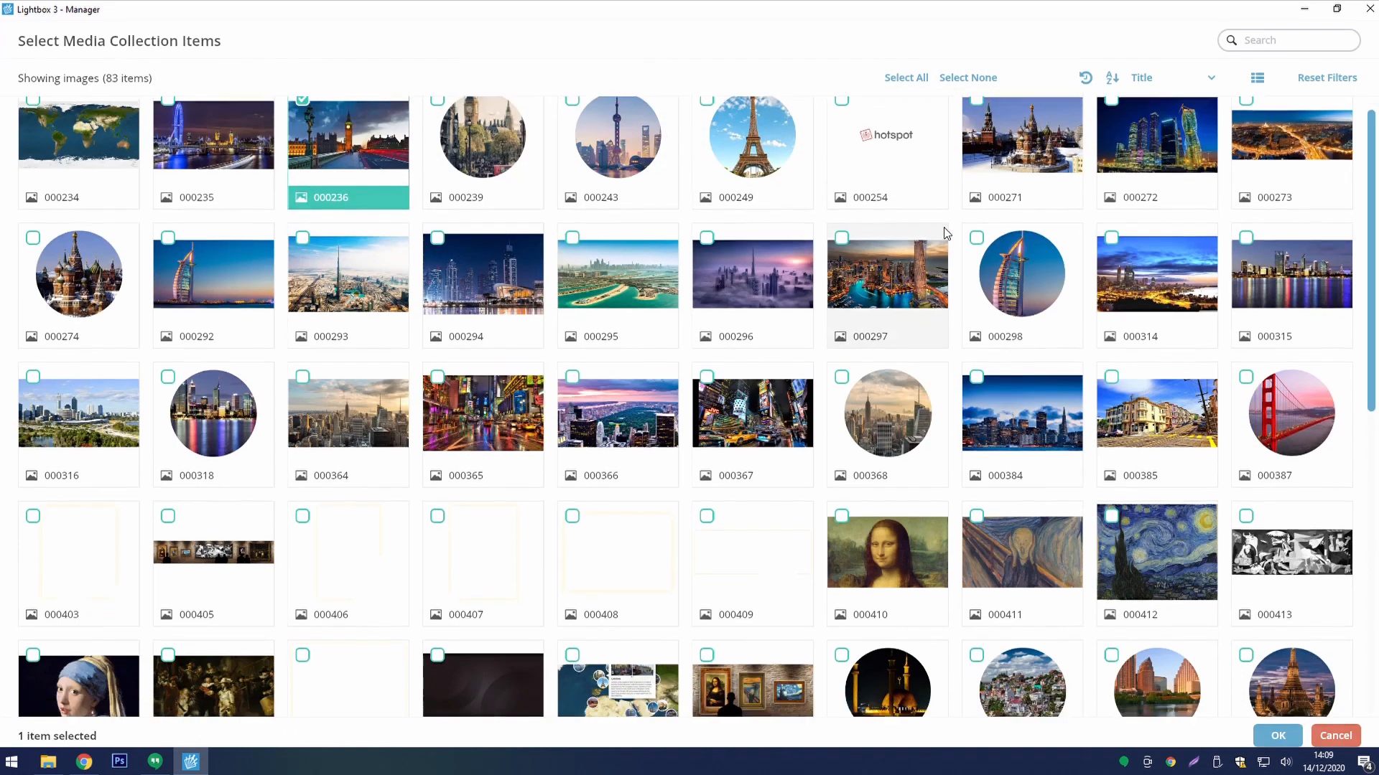
pyautogui.click(238, 251)
# - Find the Golden Gate Bridge image in the library and include it in the slideshow selection
pyautogui.scroll(-3, 574, 199)
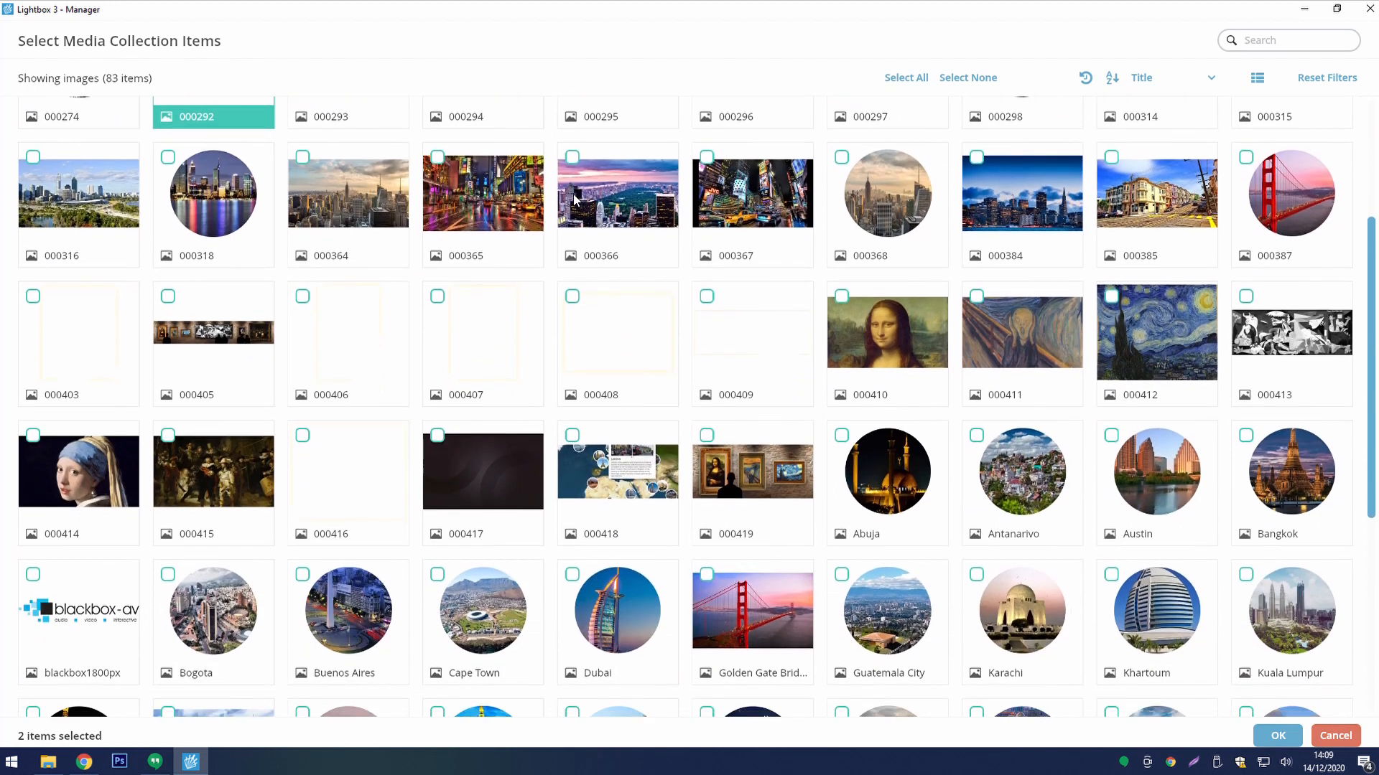
pyautogui.scroll(-1, 747, 359)
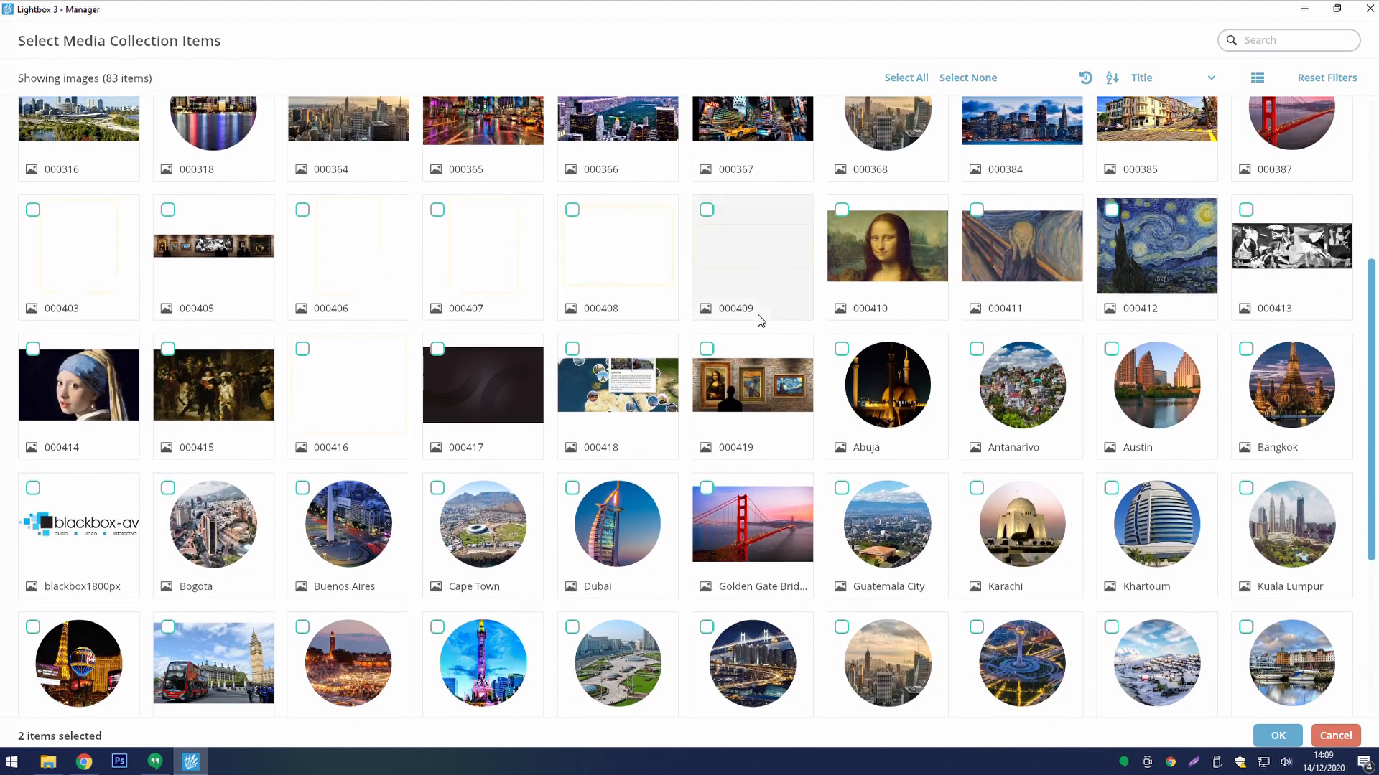
pyautogui.scroll(-2, 760, 338)
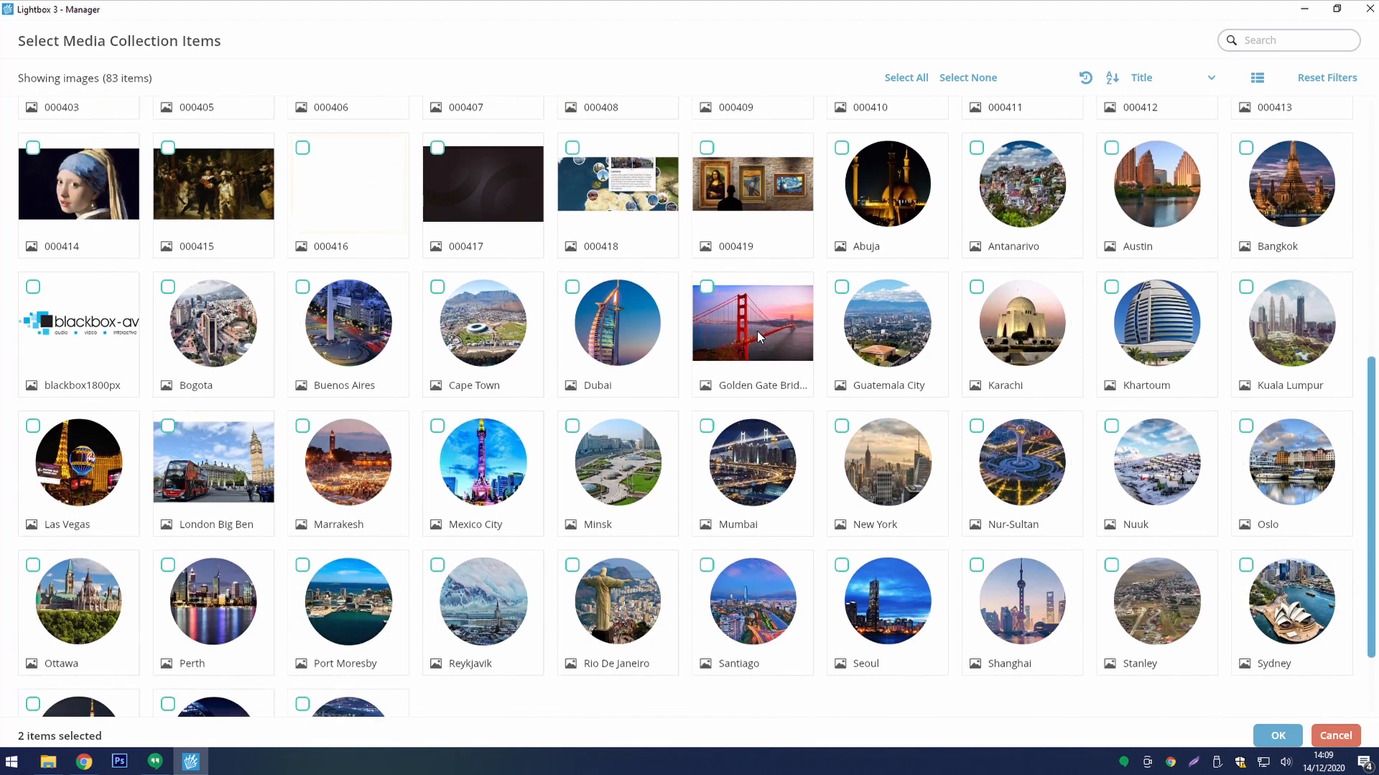
pyautogui.scroll(-1, 760, 337)
pyautogui.scroll(2, 761, 399)
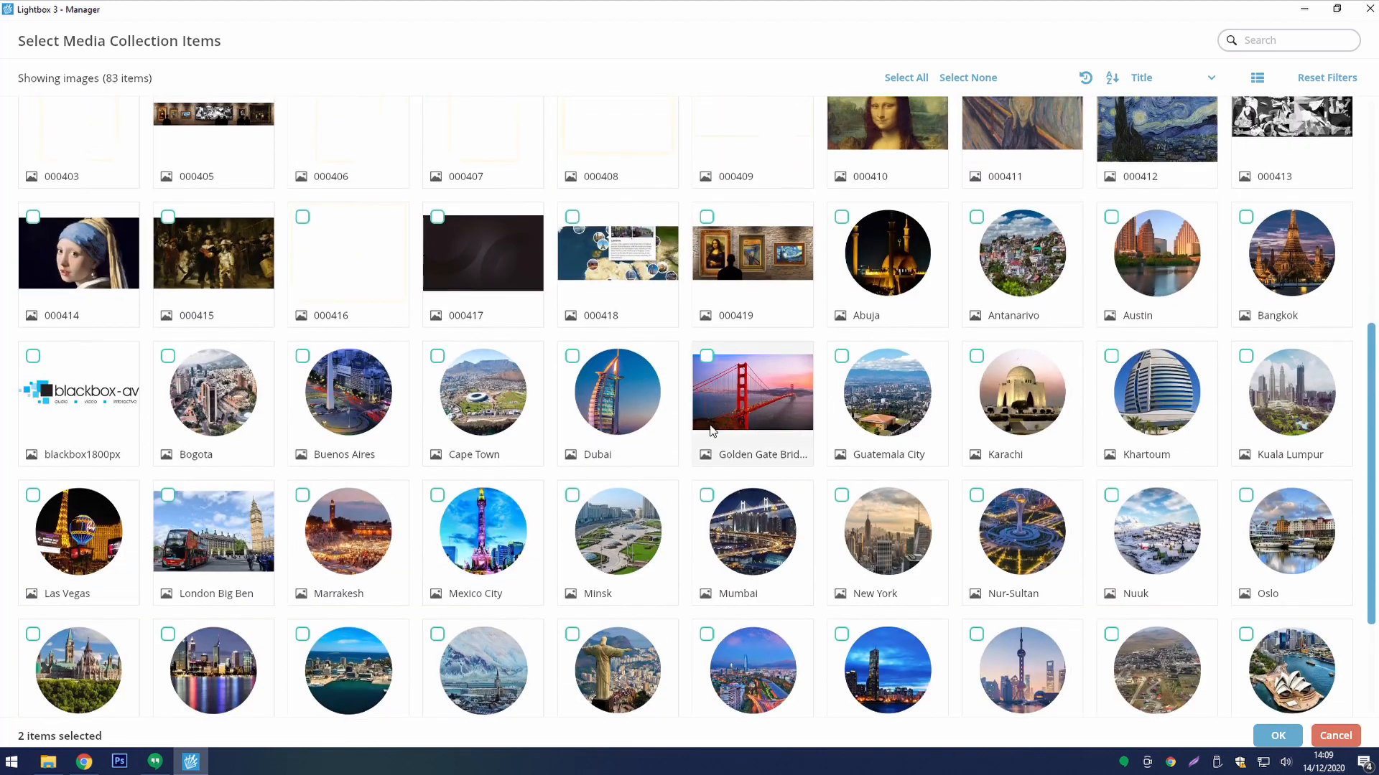
pyautogui.scroll(1, 711, 431)
pyautogui.click(720, 499)
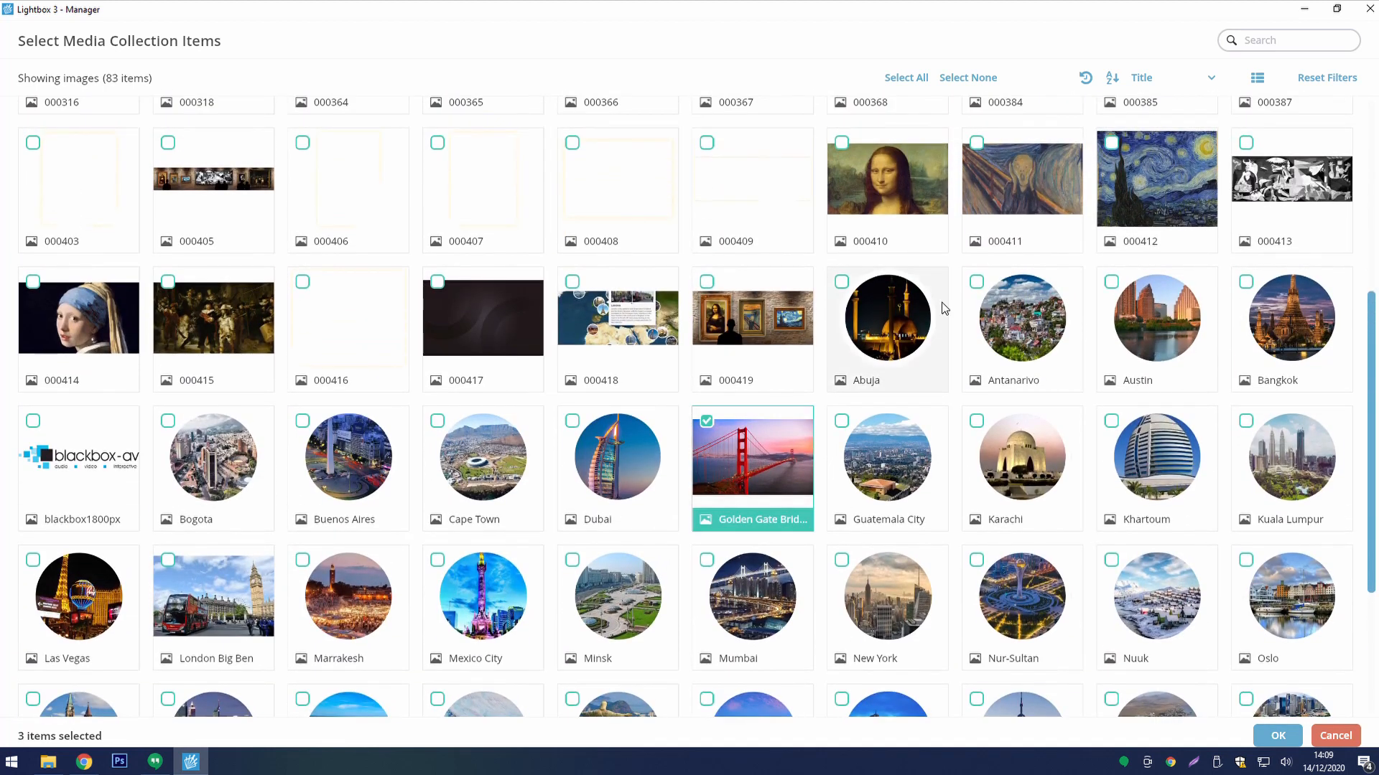
# - Include image 000365 in the selection and add the chosen images to the slideshow
pyautogui.scroll(3, 944, 307)
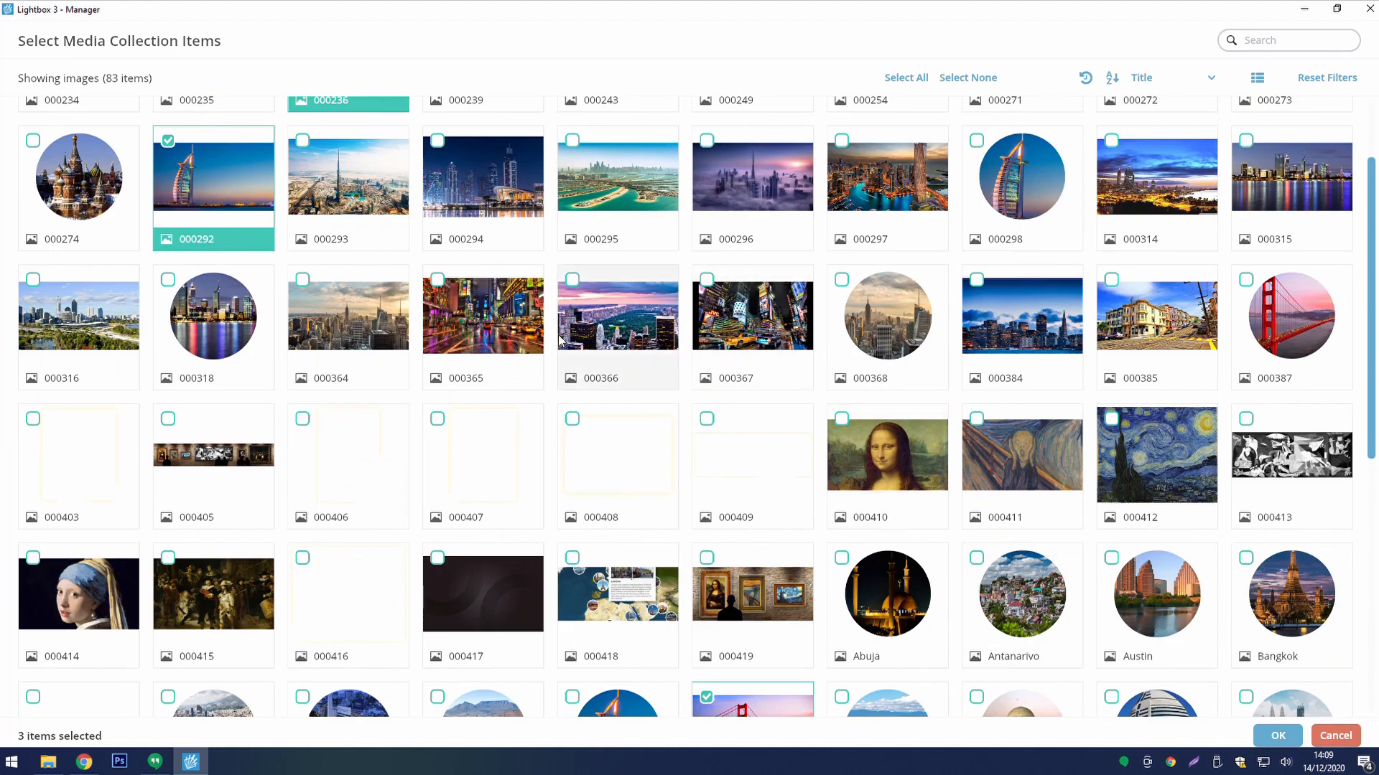
pyautogui.click(489, 330)
pyautogui.scroll(2, 789, 354)
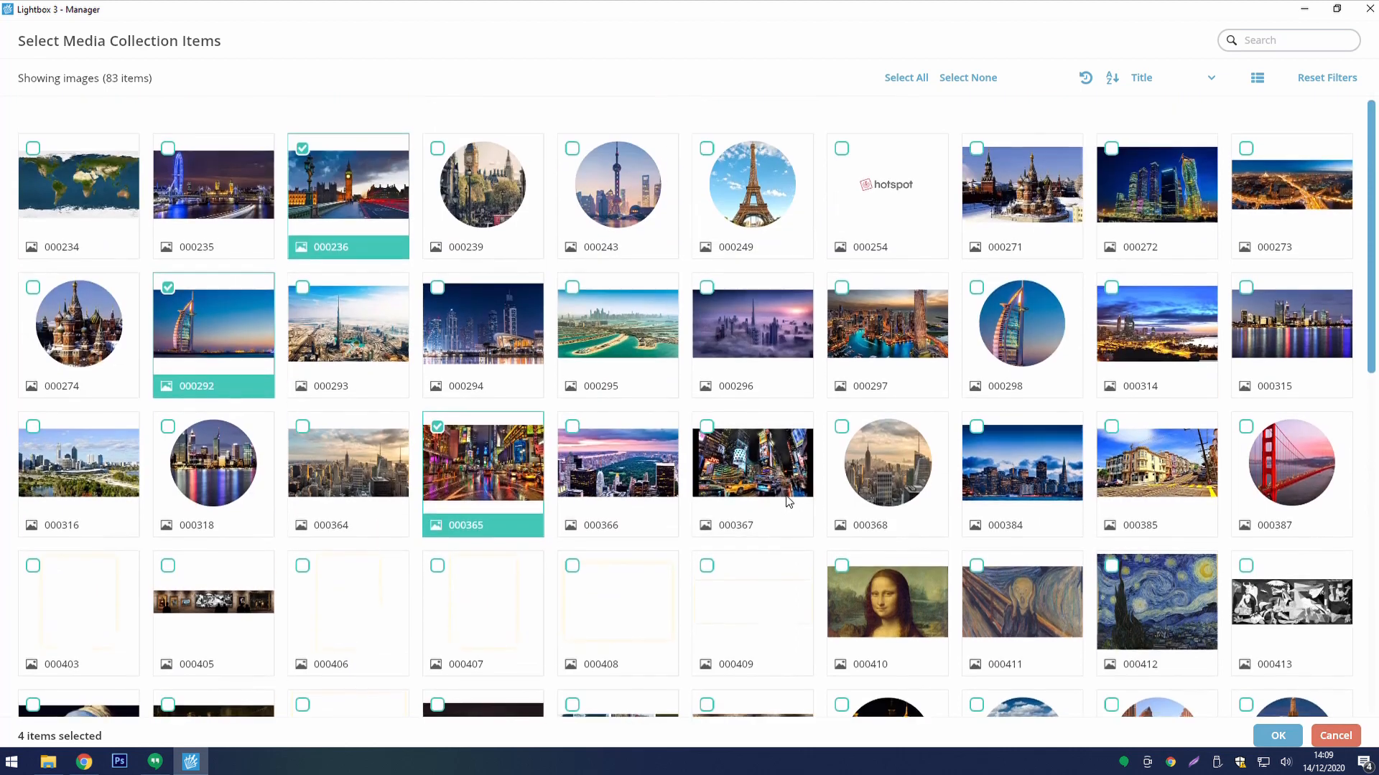
pyautogui.scroll(-1, 788, 500)
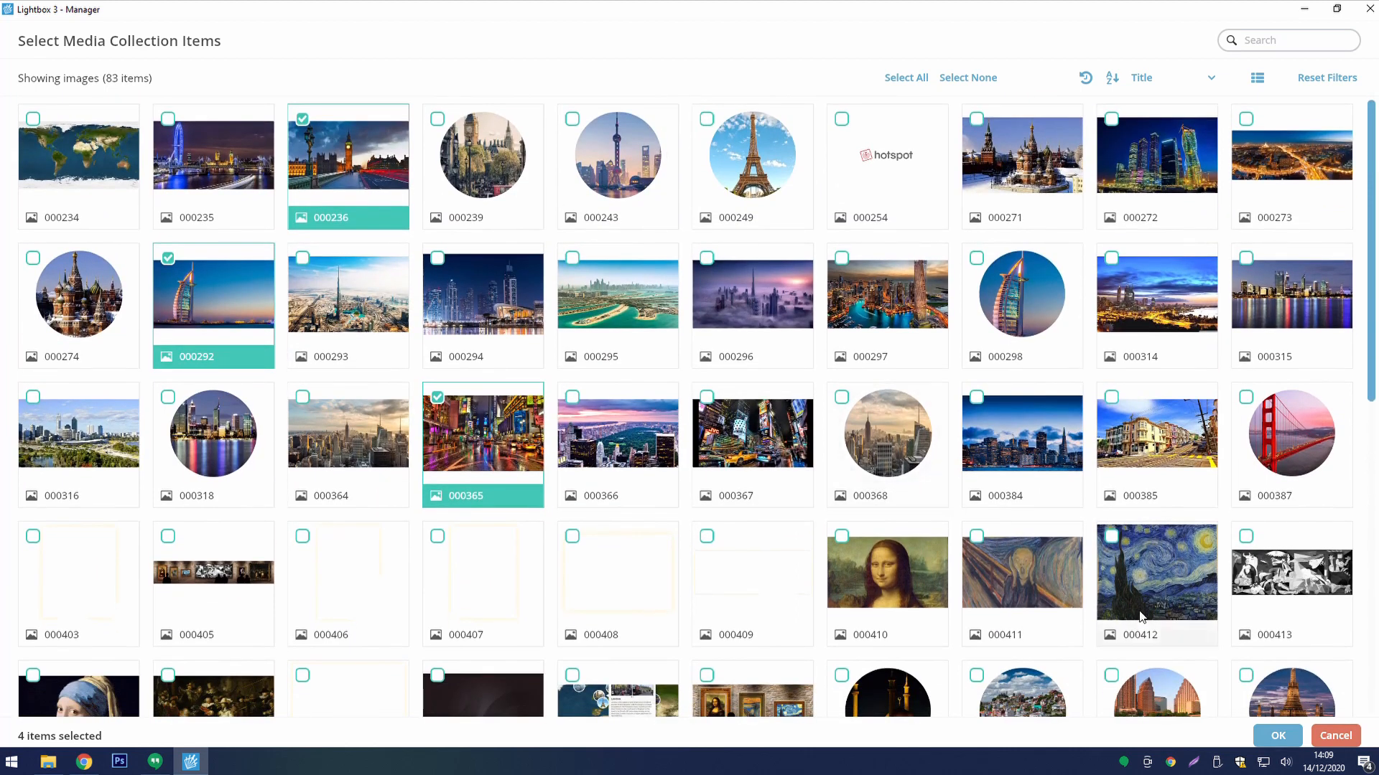
pyautogui.click(1285, 738)
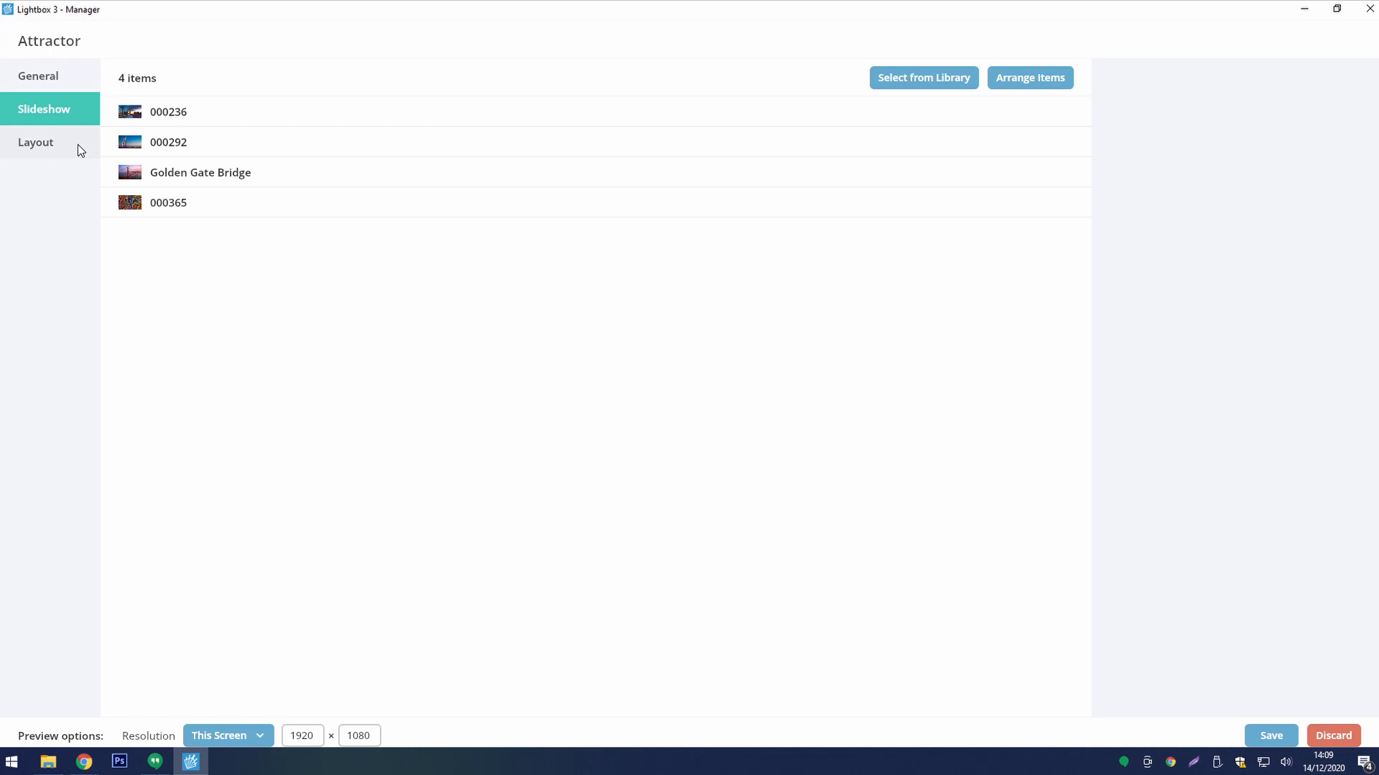
# - Reduce the logo size in the Attractor screen's layout to 35.1%
pyautogui.click(80, 150)
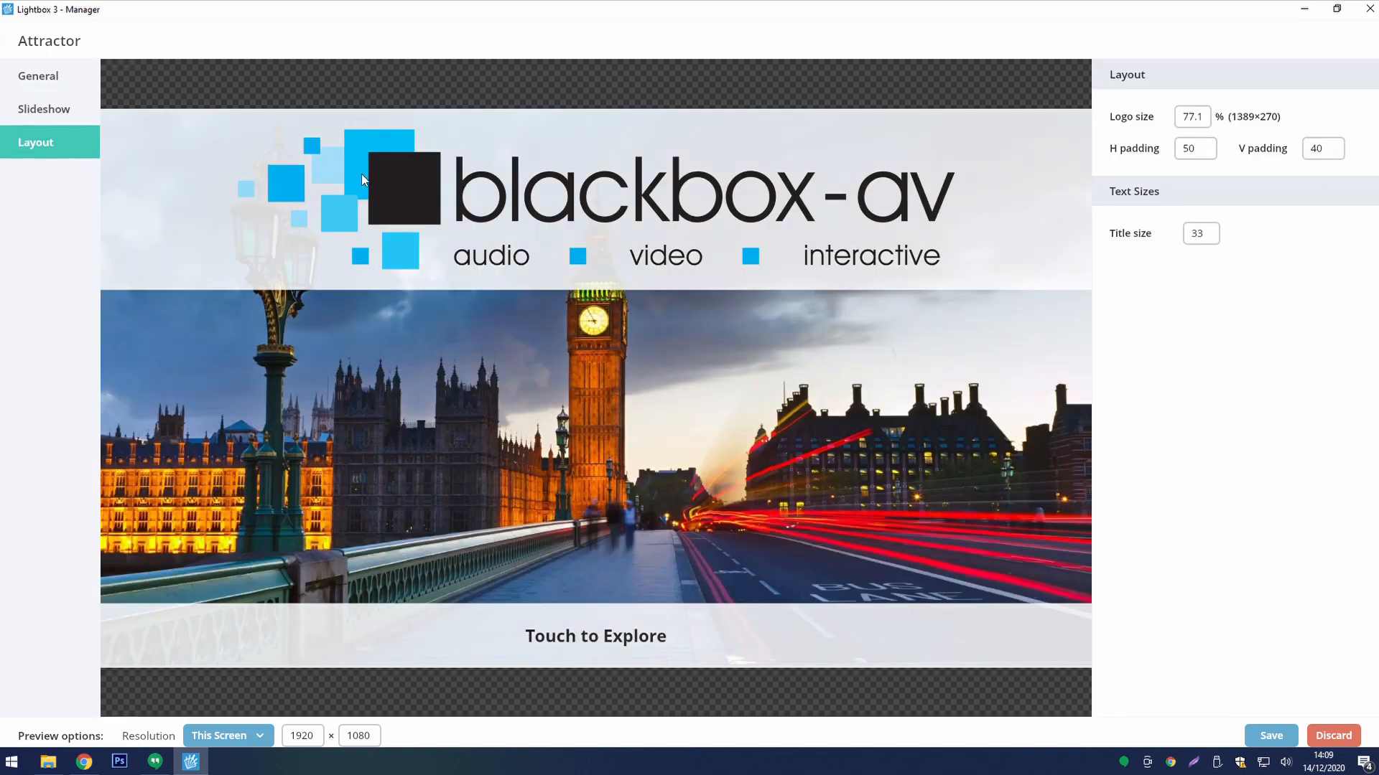
pyautogui.click(1194, 122)
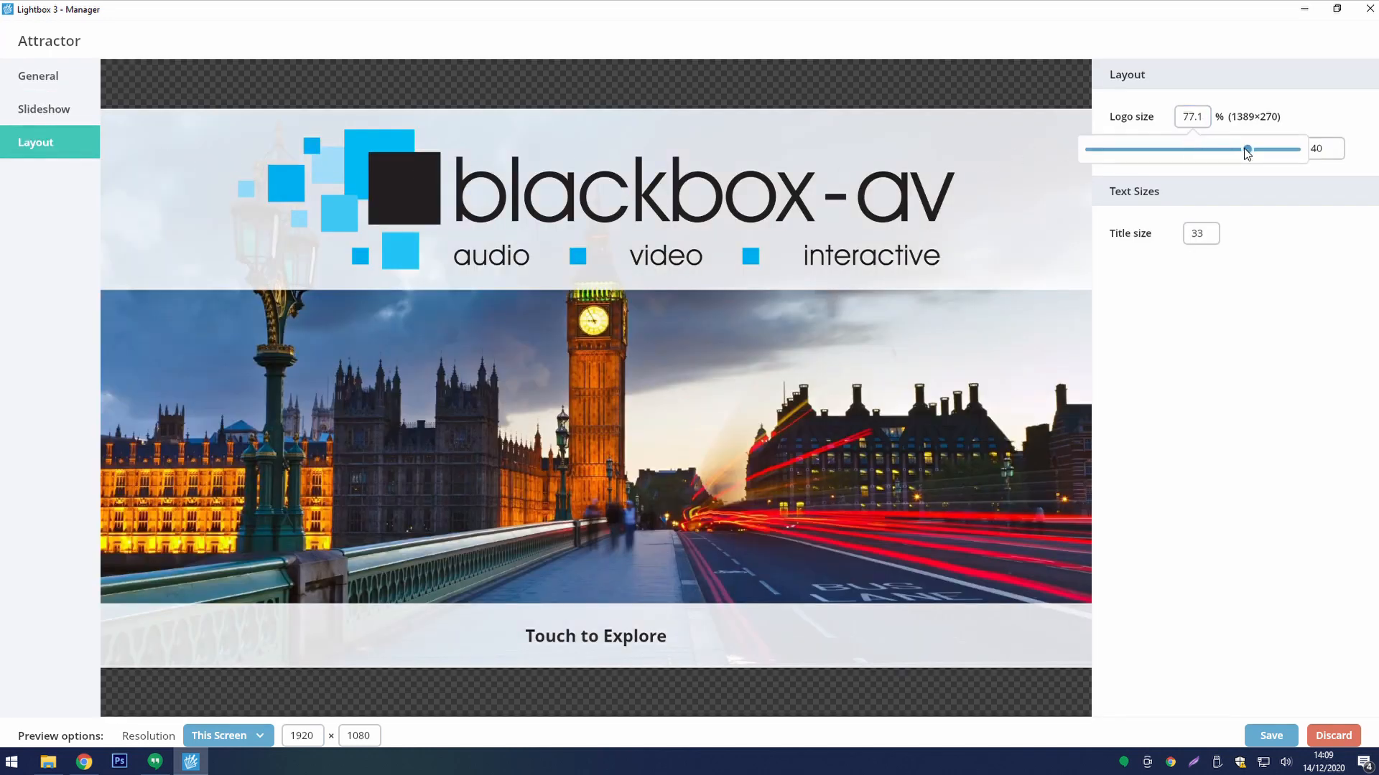
pyautogui.moveTo(1246, 149); pyautogui.dragTo(1162, 150)
pyautogui.click(1287, 91)
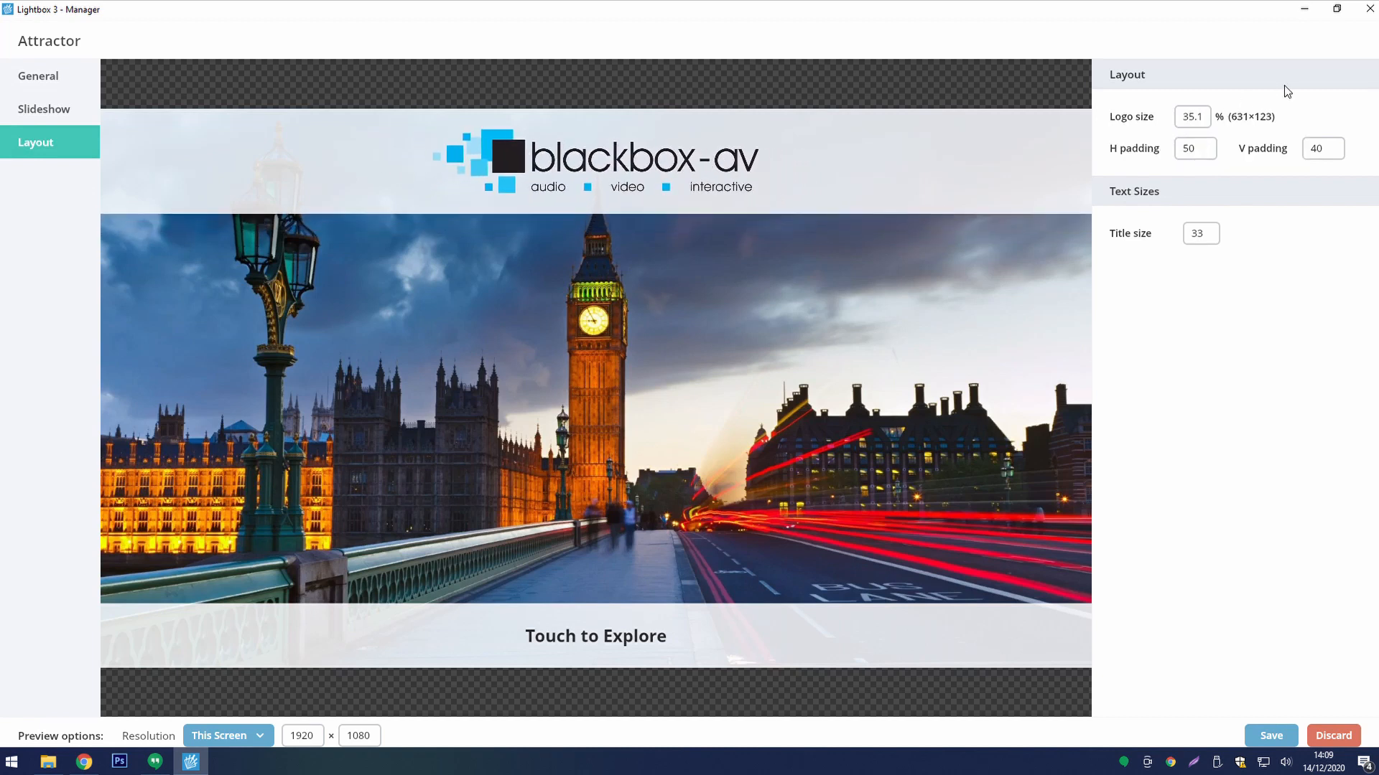
# - Set the Attractor layout's horizontal padding to 56 and the title size to 45
pyautogui.click(1196, 151)
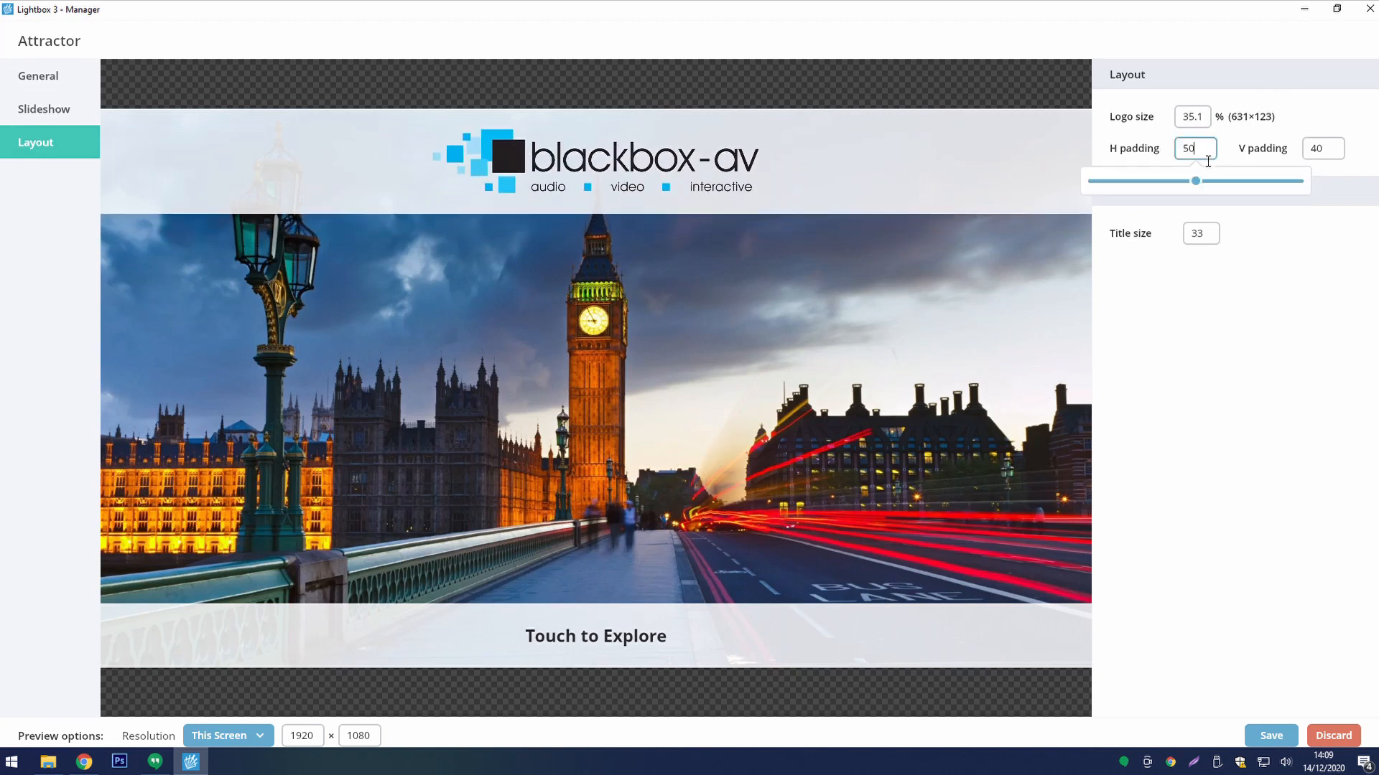
pyautogui.moveTo(1196, 182); pyautogui.dragTo(1214, 182)
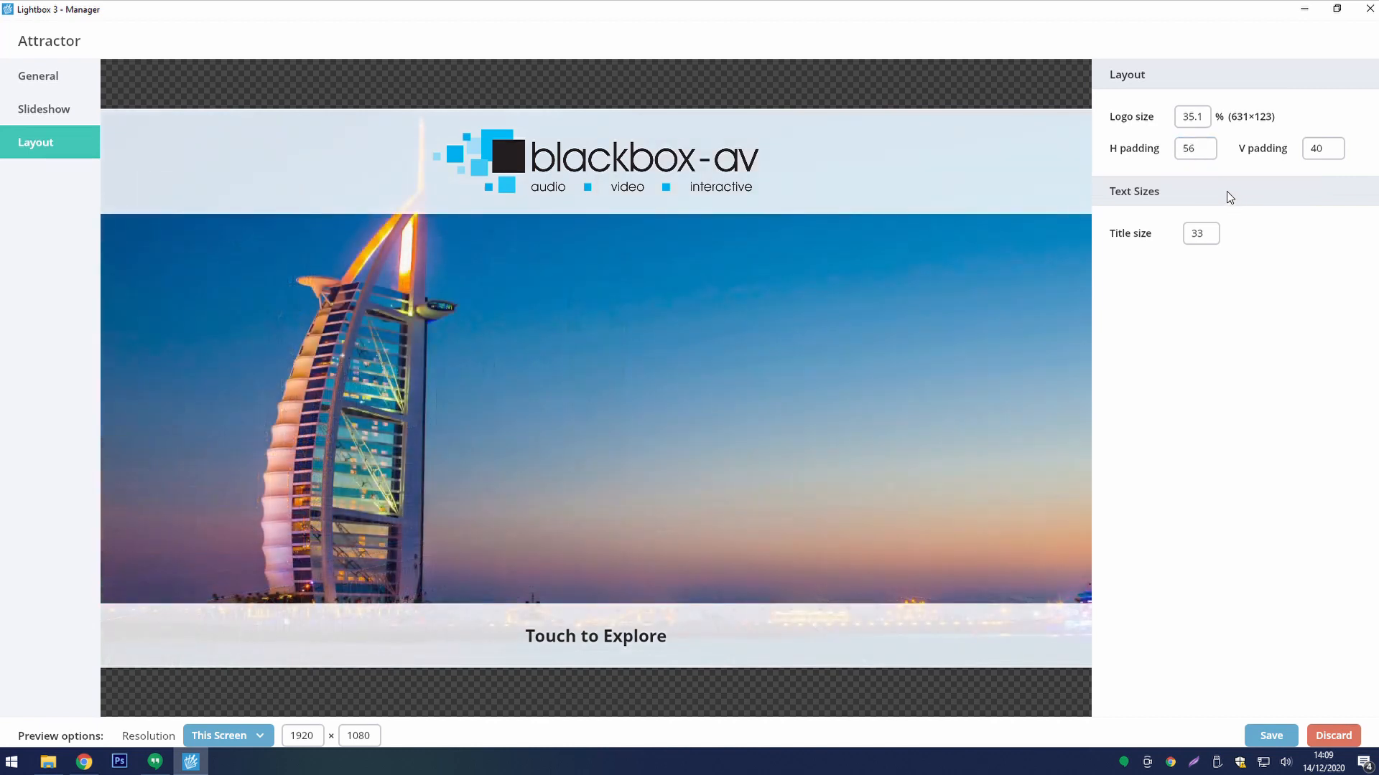
pyautogui.click(1221, 233)
pyautogui.click(1201, 233)
pyautogui.moveTo(1133, 266); pyautogui.dragTo(1142, 267)
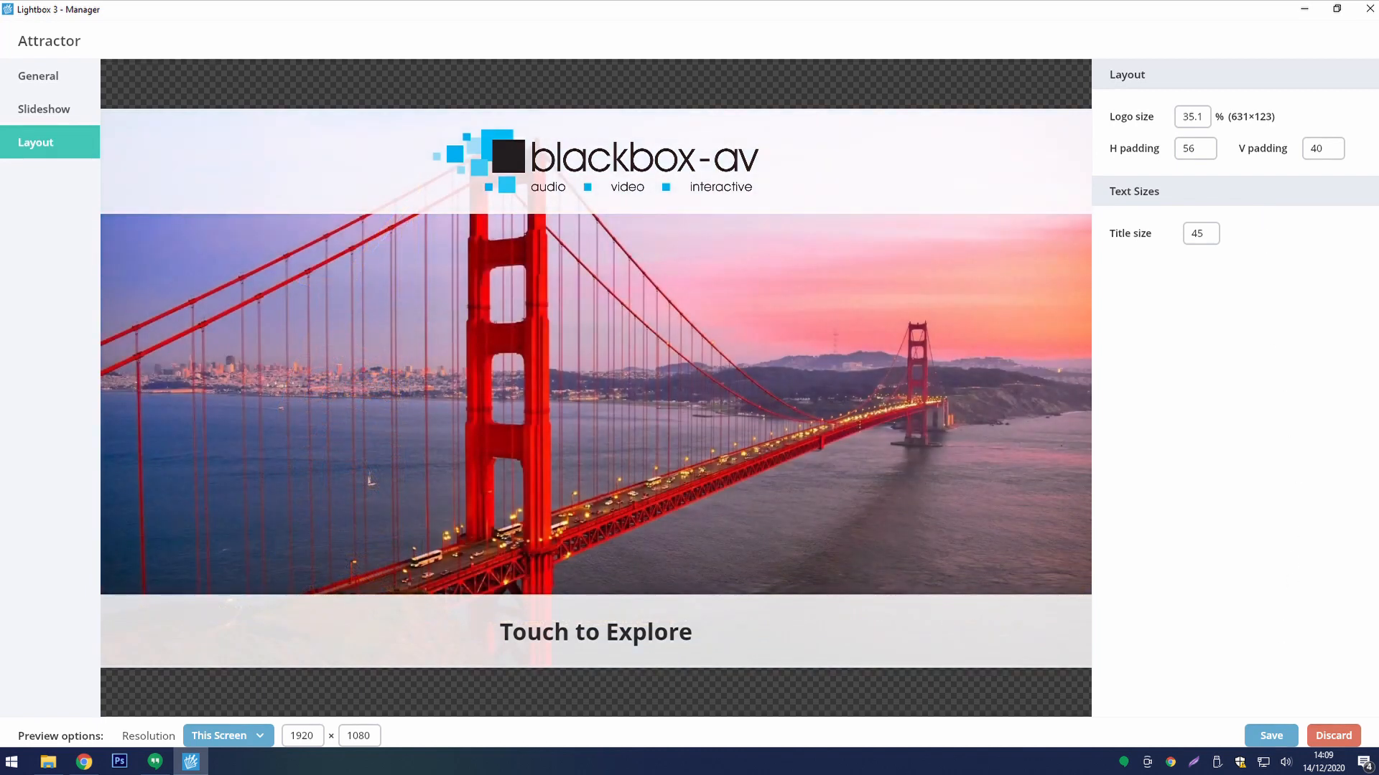
# - Save the Attractor screen and create a new screen of the Menu type
pyautogui.click(1278, 736)
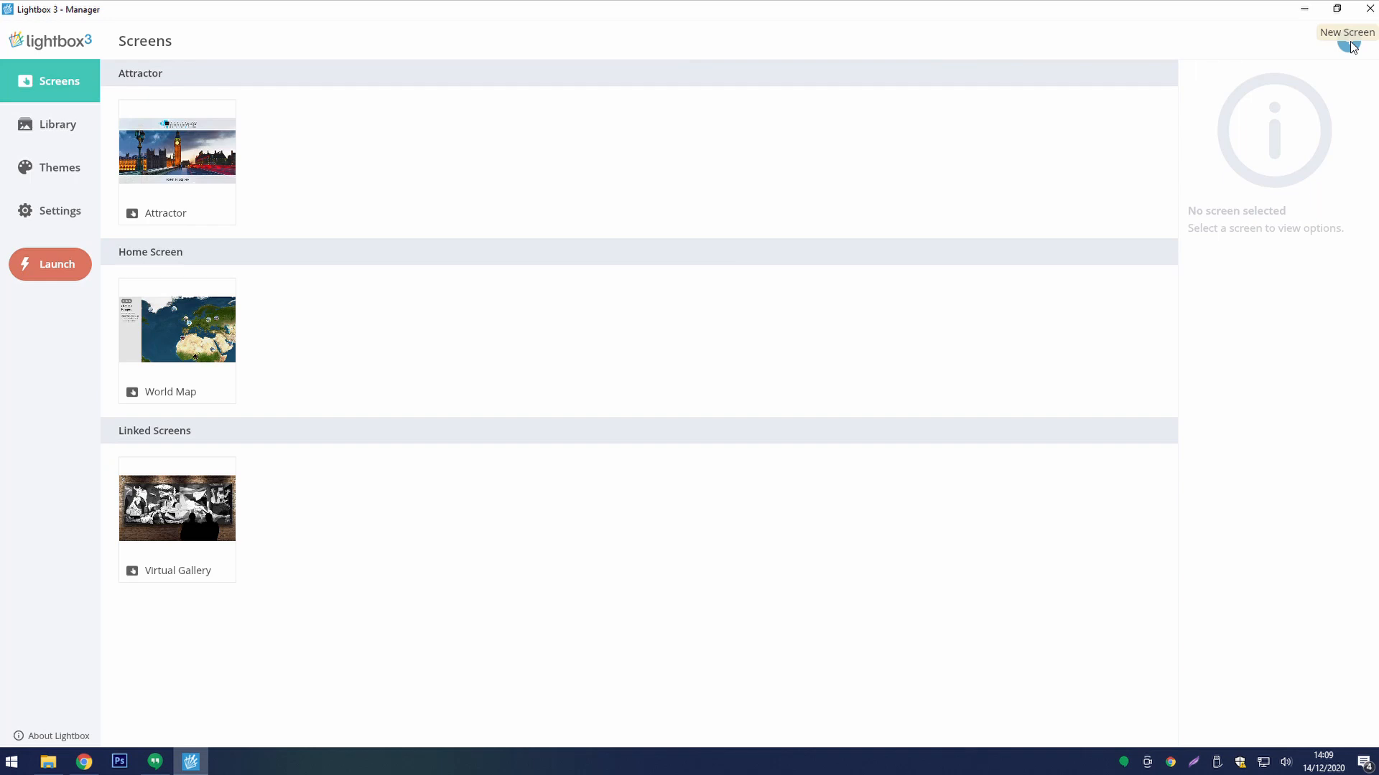
pyautogui.click(1349, 43)
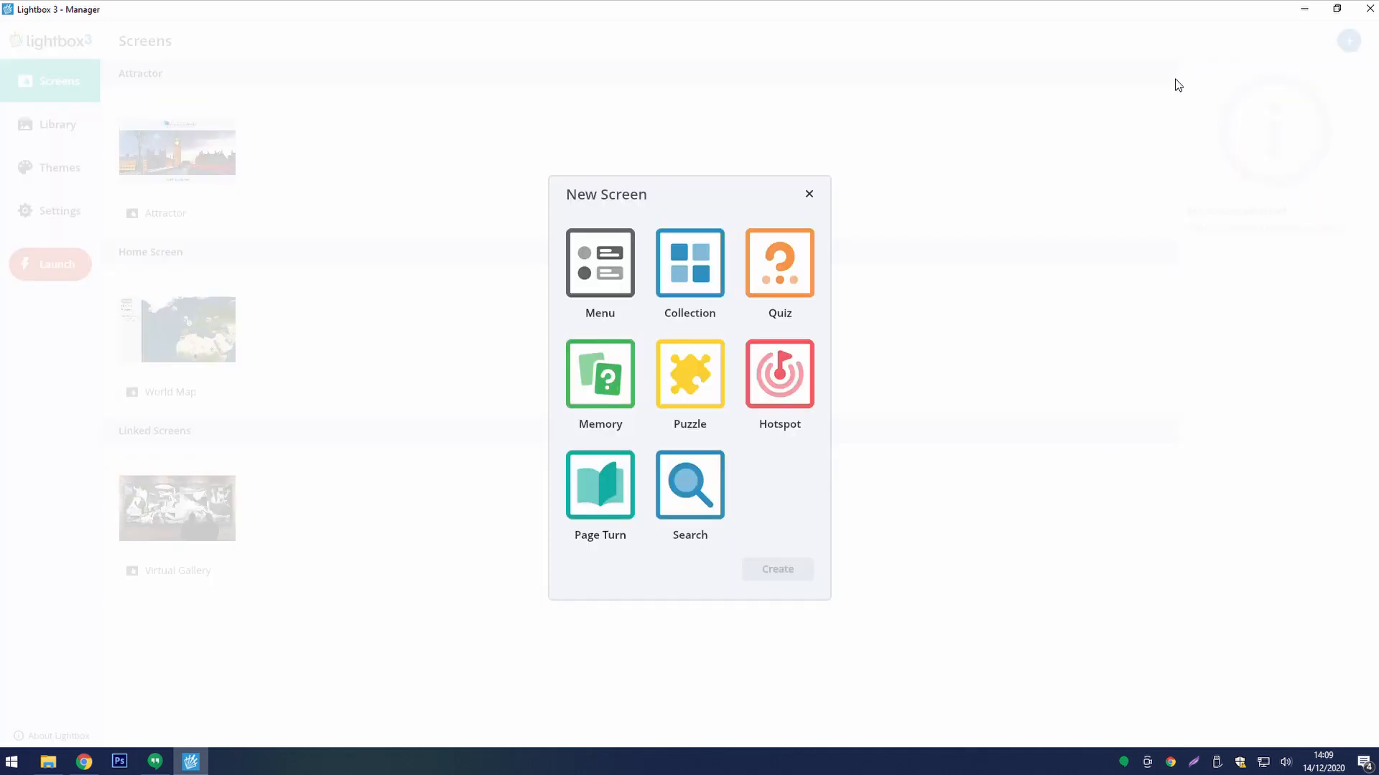
pyautogui.click(600, 260)
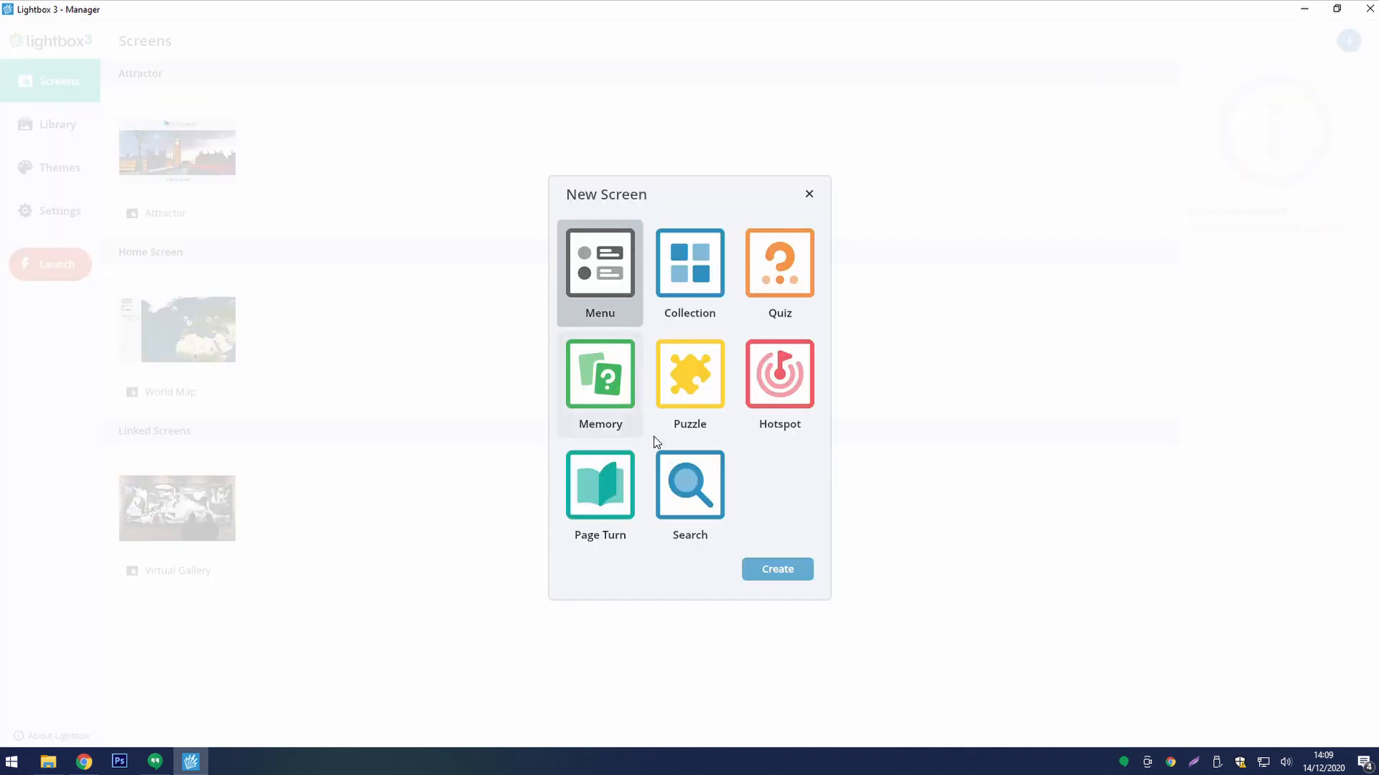
pyautogui.click(778, 570)
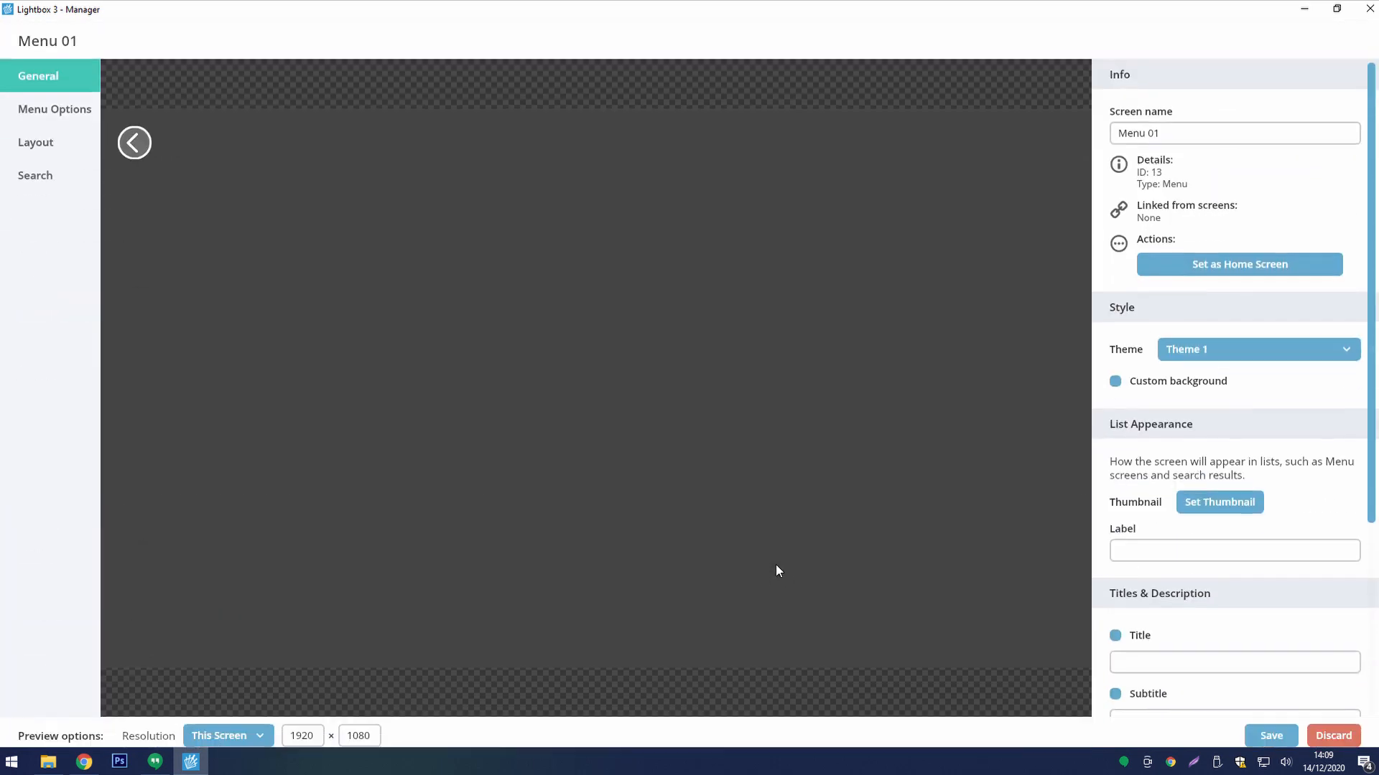
pyautogui.click(1144, 385)
pyautogui.click(1145, 388)
pyautogui.scroll(-4, 1142, 374)
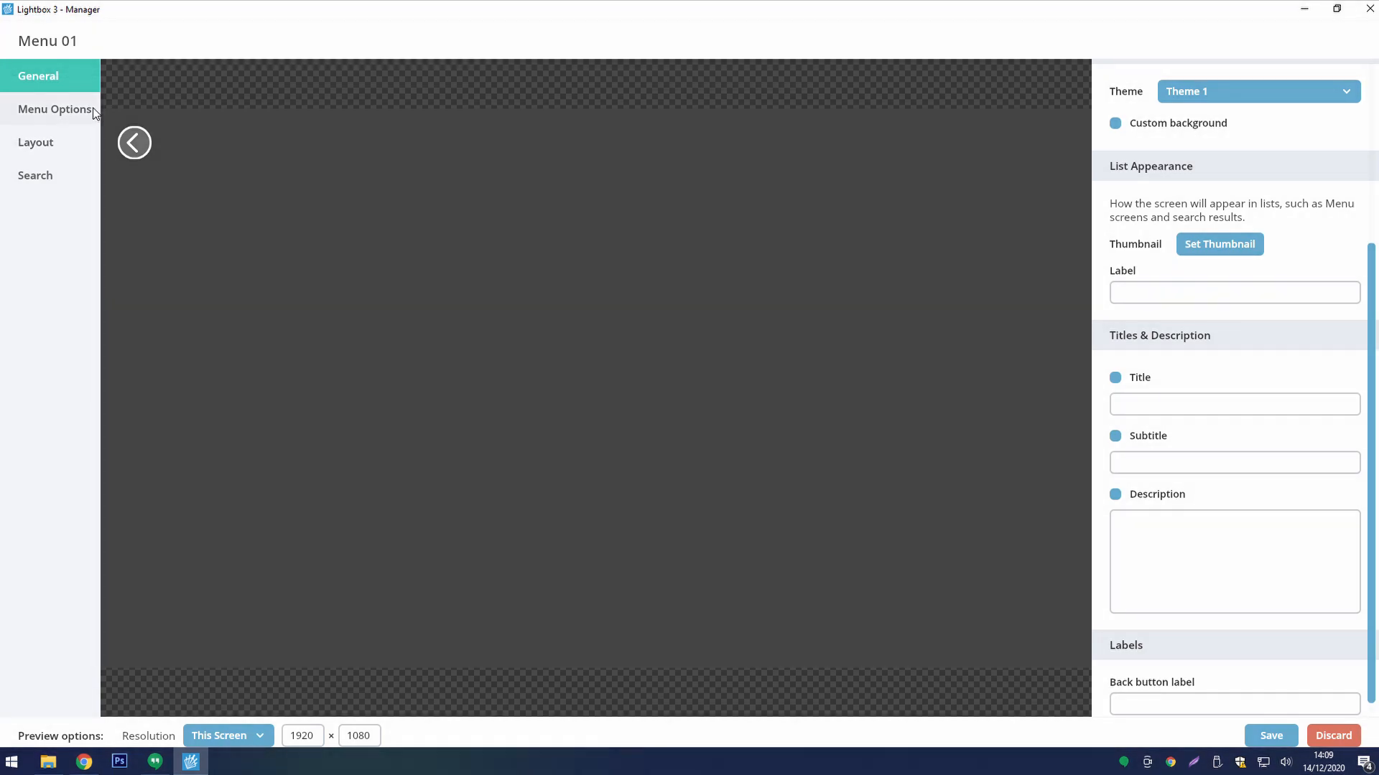
# - Add a first menu item to Menu 01 with a Go to Screen action that opens World Map
pyautogui.click(93, 110)
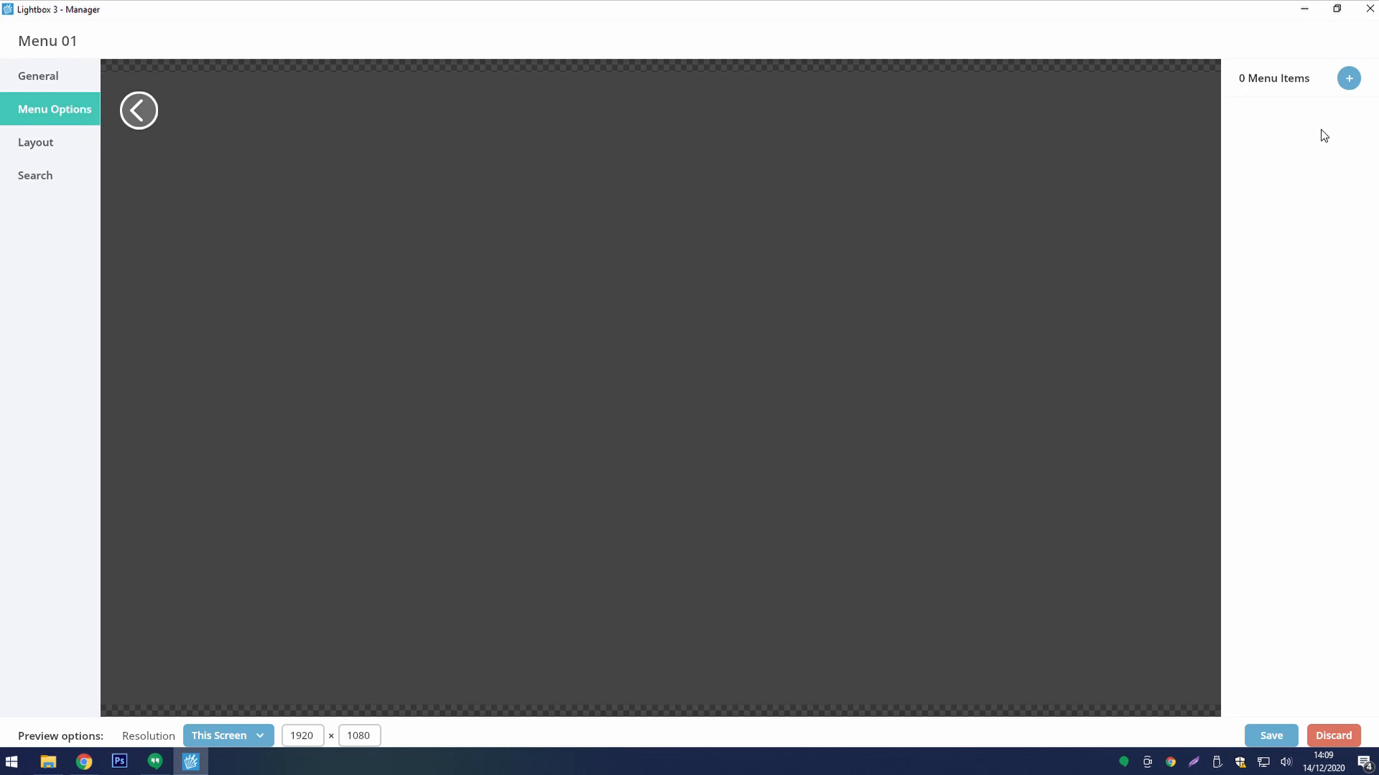
pyautogui.click(1349, 79)
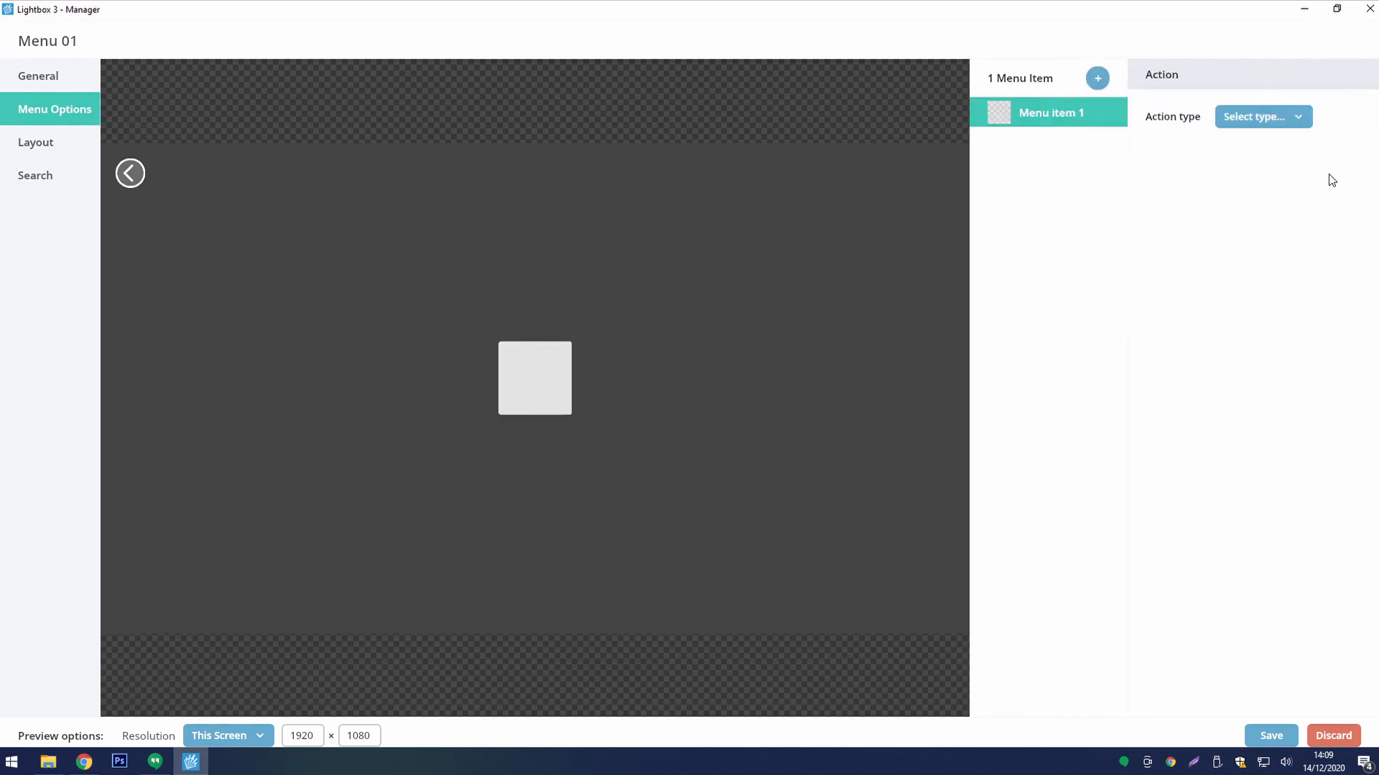
pyautogui.click(1299, 109)
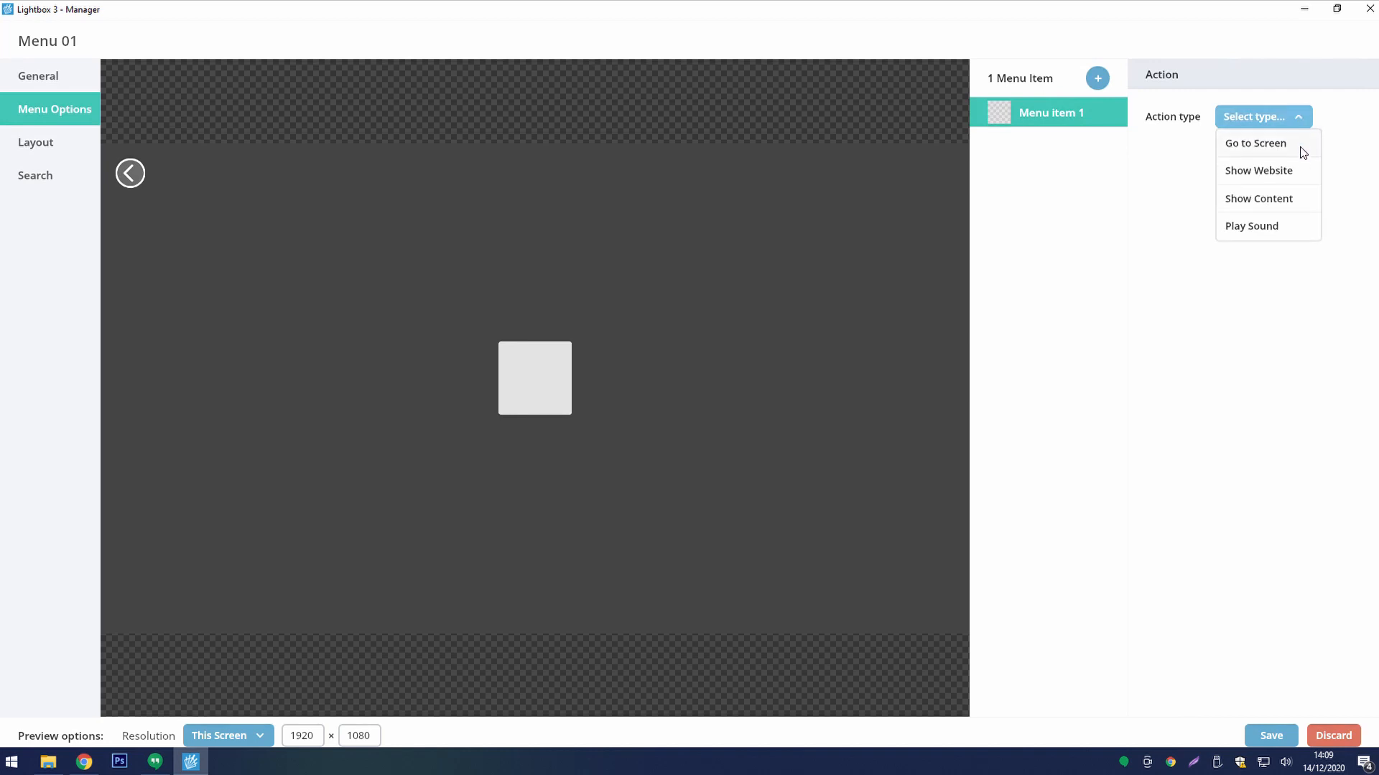
pyautogui.click(1303, 147)
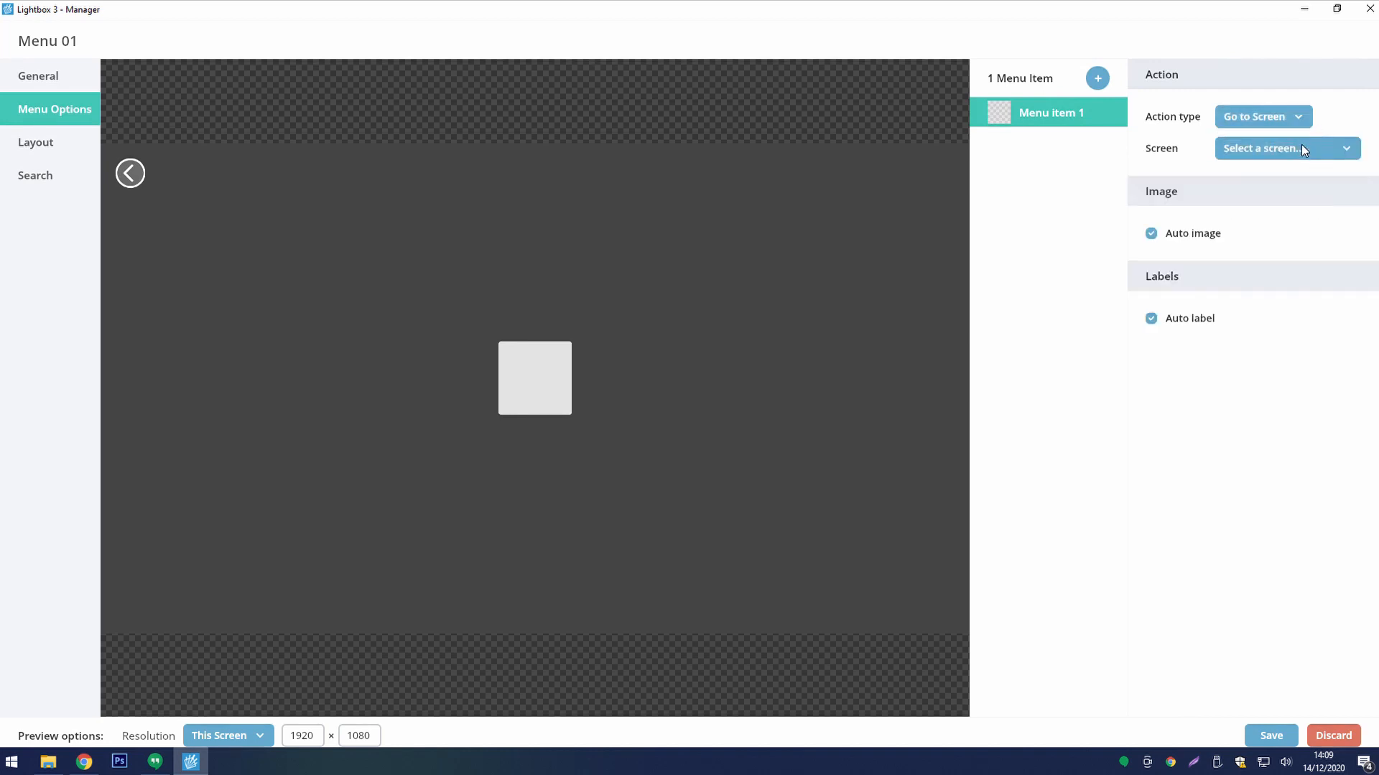
pyautogui.click(1301, 147)
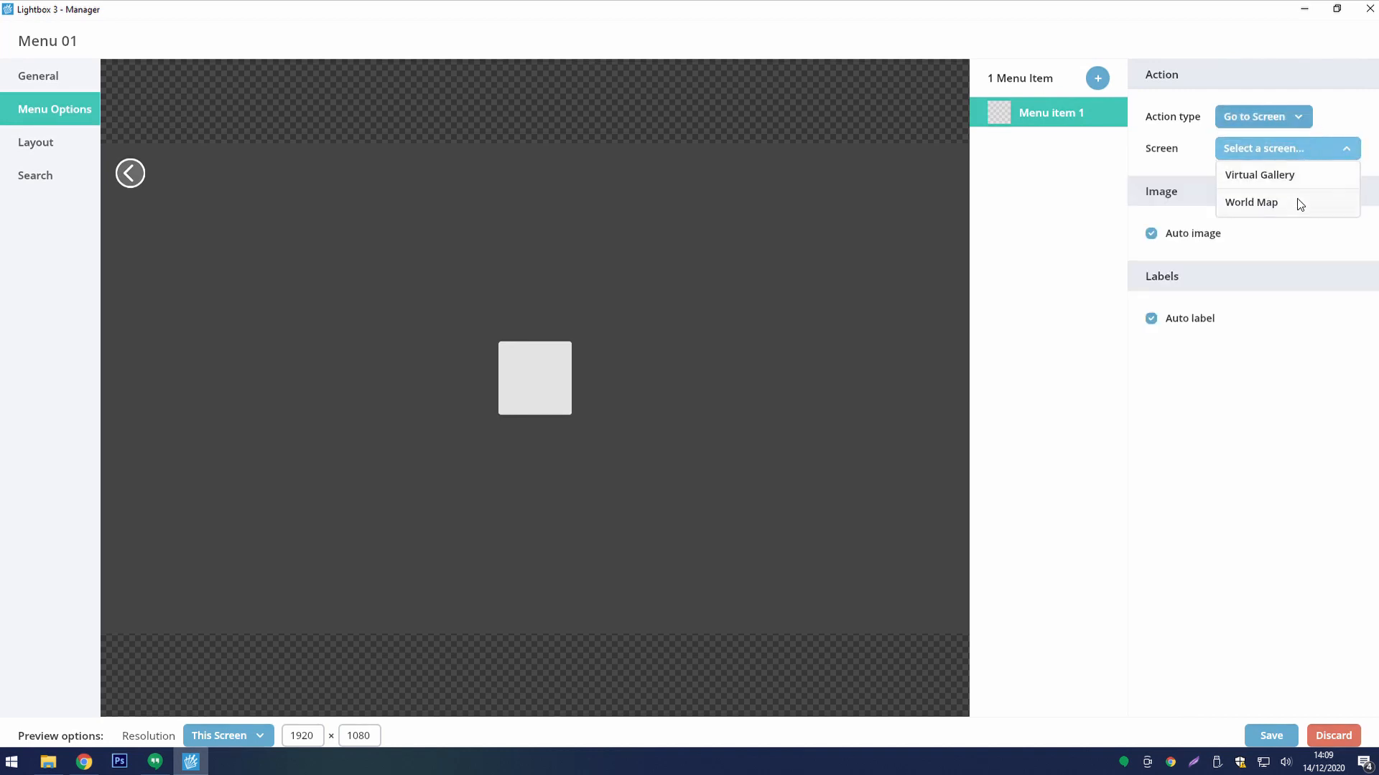
pyautogui.click(1300, 204)
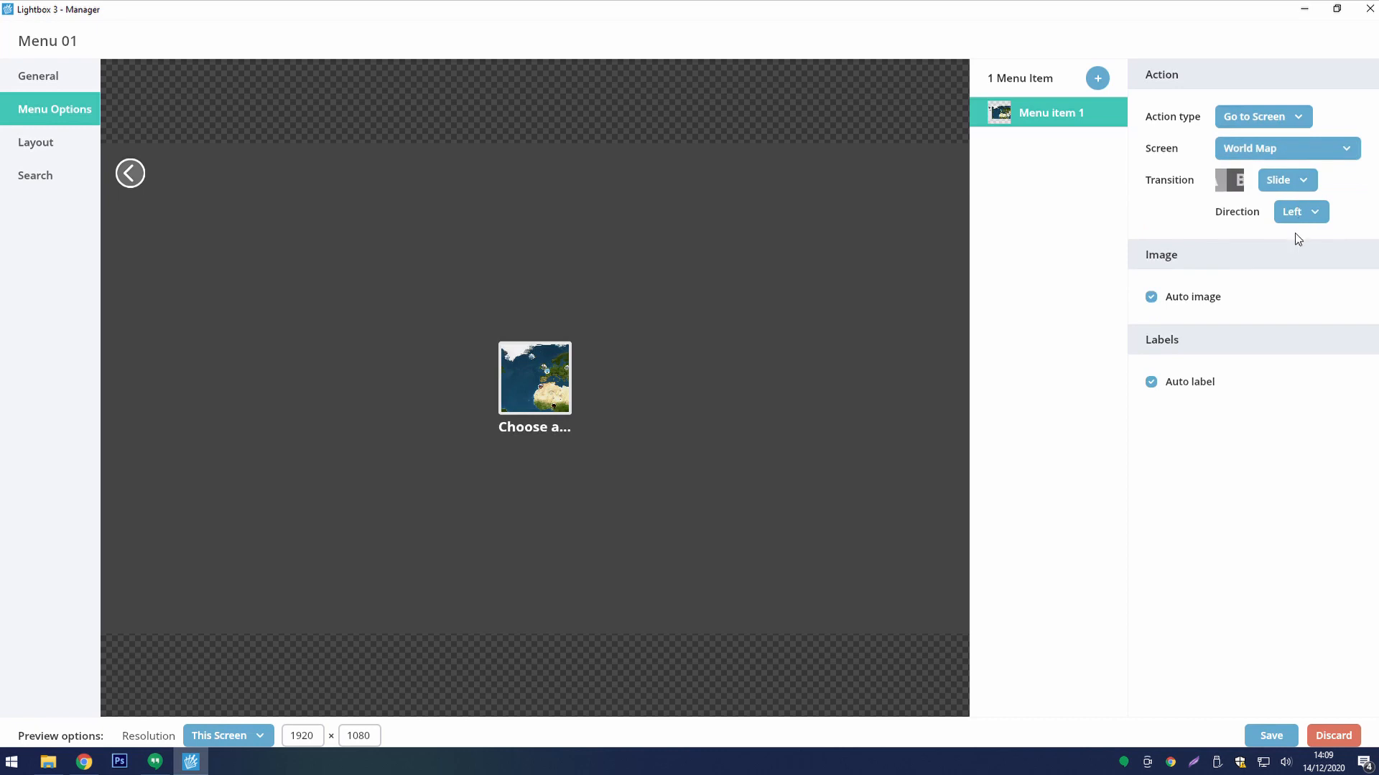
# - Turn off the automatic image for the World Map menu item and use library image 000418 instead
pyautogui.click(1177, 296)
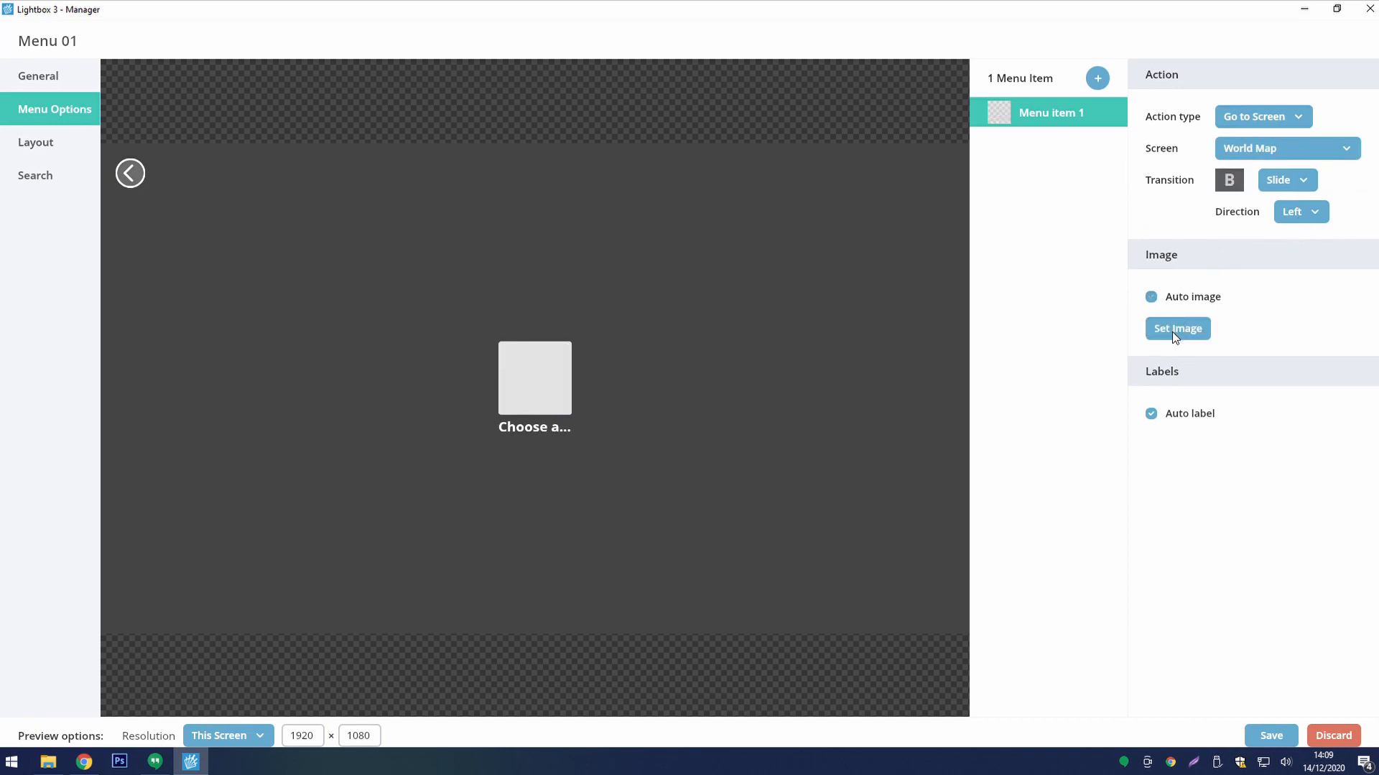
pyautogui.click(1175, 330)
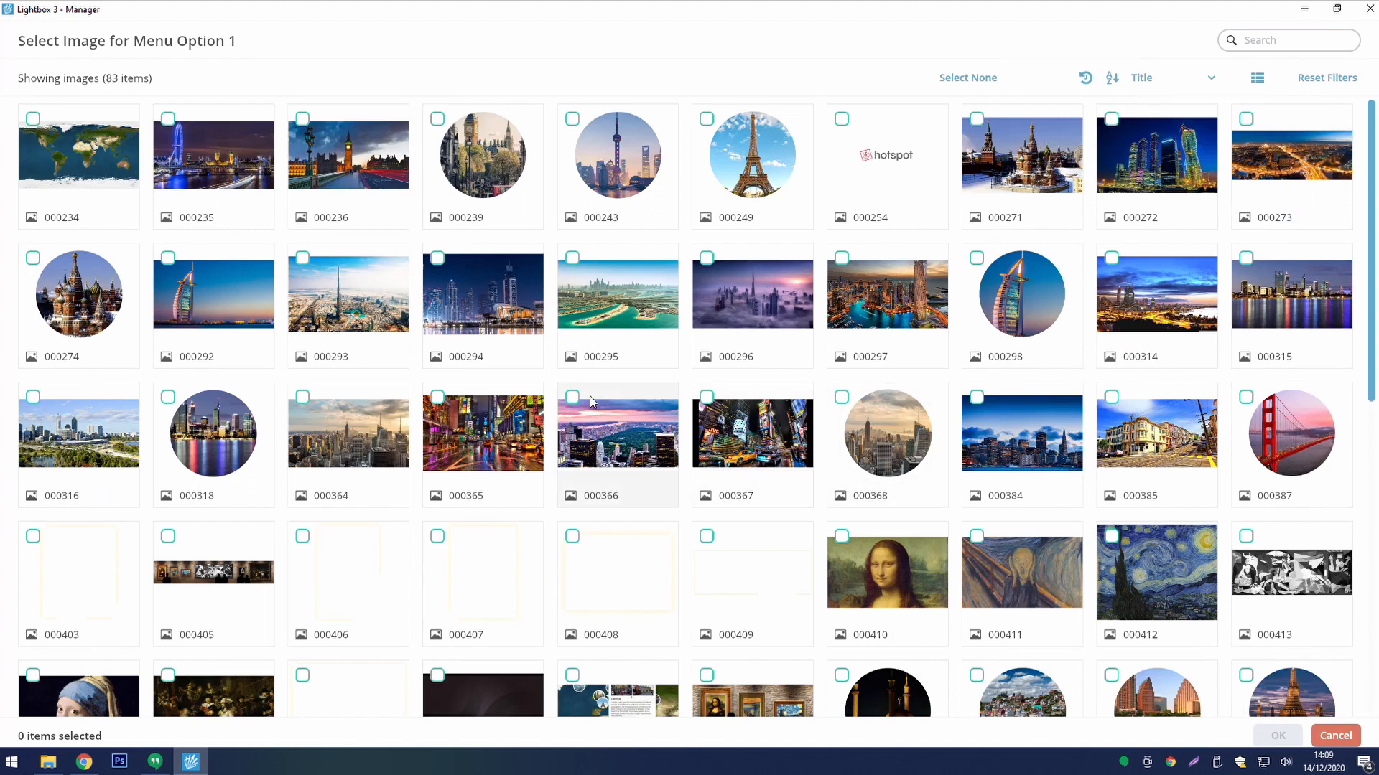
pyautogui.scroll(-3, 588, 394)
pyautogui.click(620, 529)
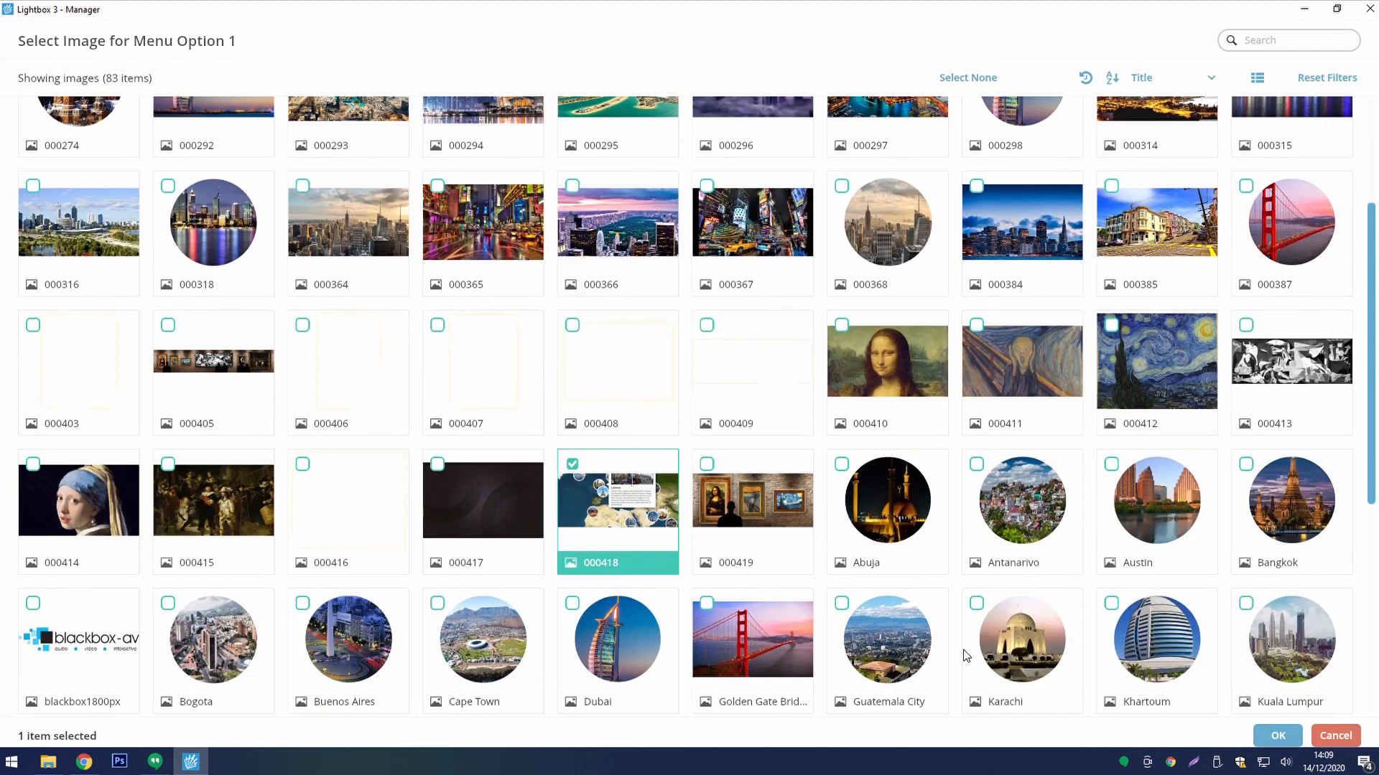
pyautogui.click(1278, 736)
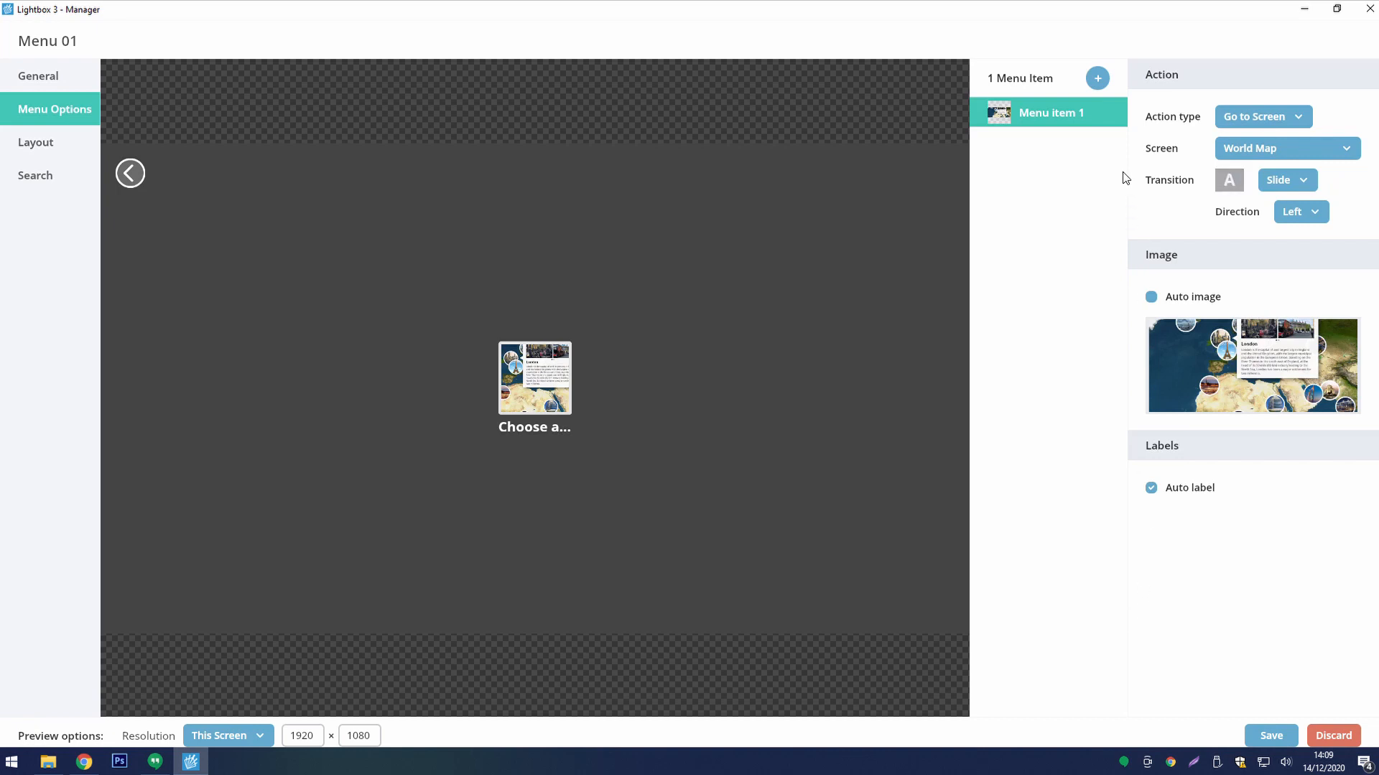
# - Add a second menu item with a Go to Screen action that opens Virtual Gallery
pyautogui.click(1100, 80)
pyautogui.click(1236, 122)
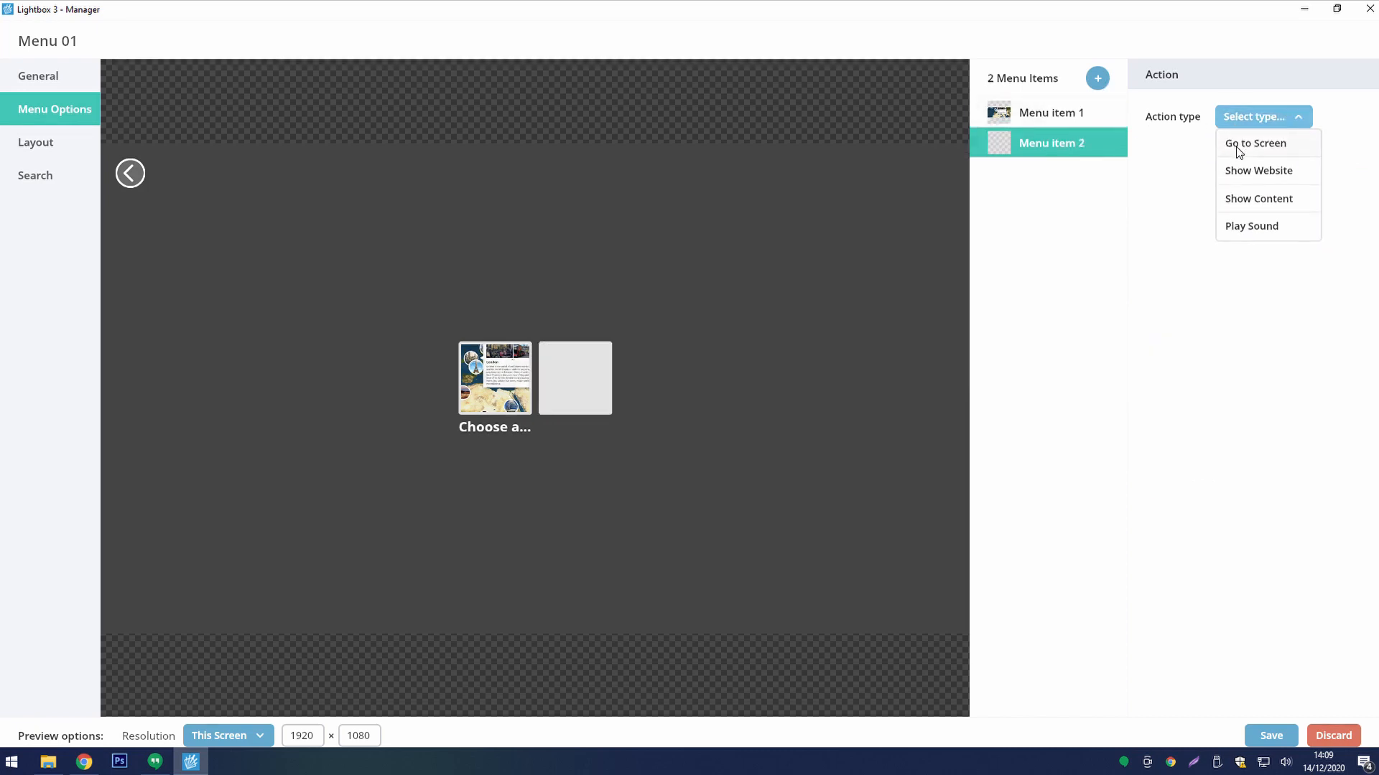
pyautogui.click(1238, 142)
pyautogui.click(1245, 148)
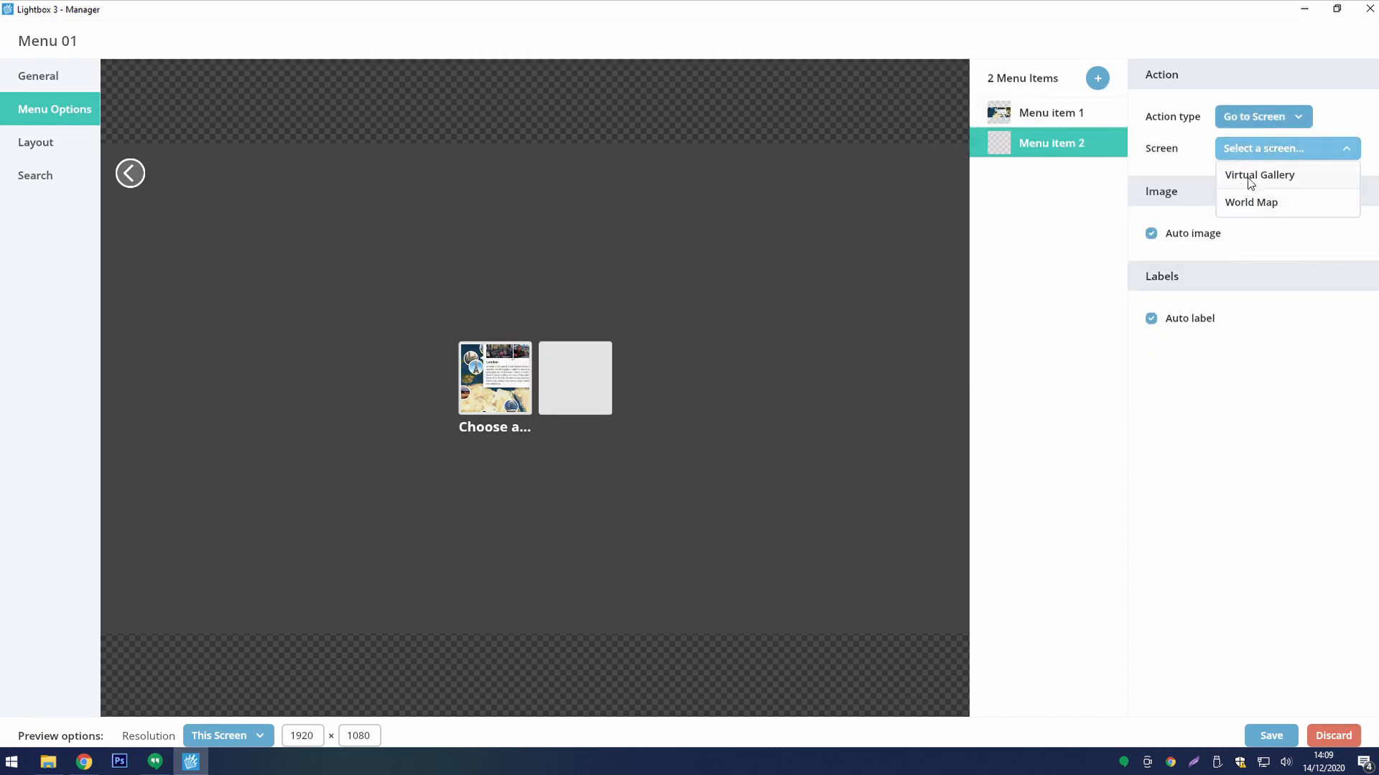
pyautogui.click(1250, 180)
# - Turn off the automatic image for the Virtual Gallery menu item and use library image 000419 instead
pyautogui.click(1198, 304)
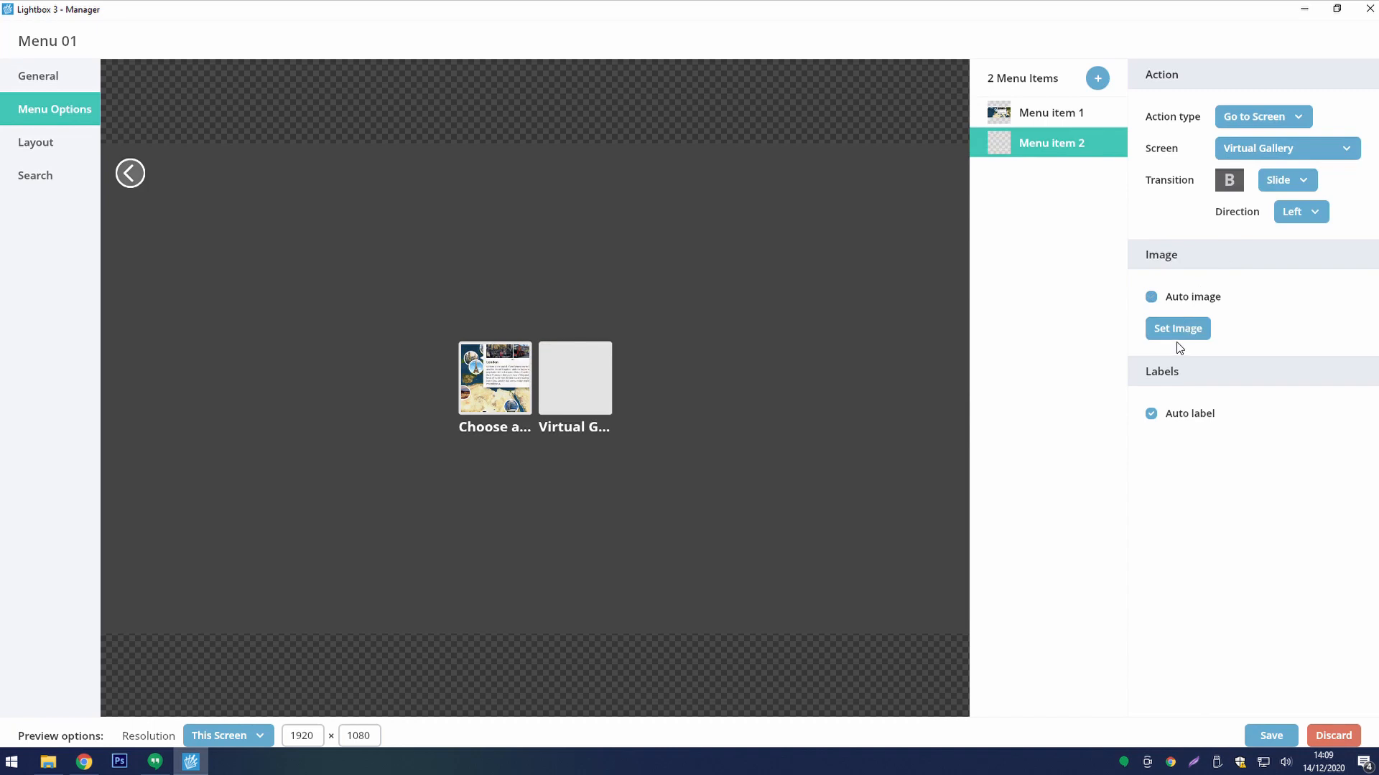
pyautogui.click(1178, 335)
pyautogui.scroll(-3, 614, 489)
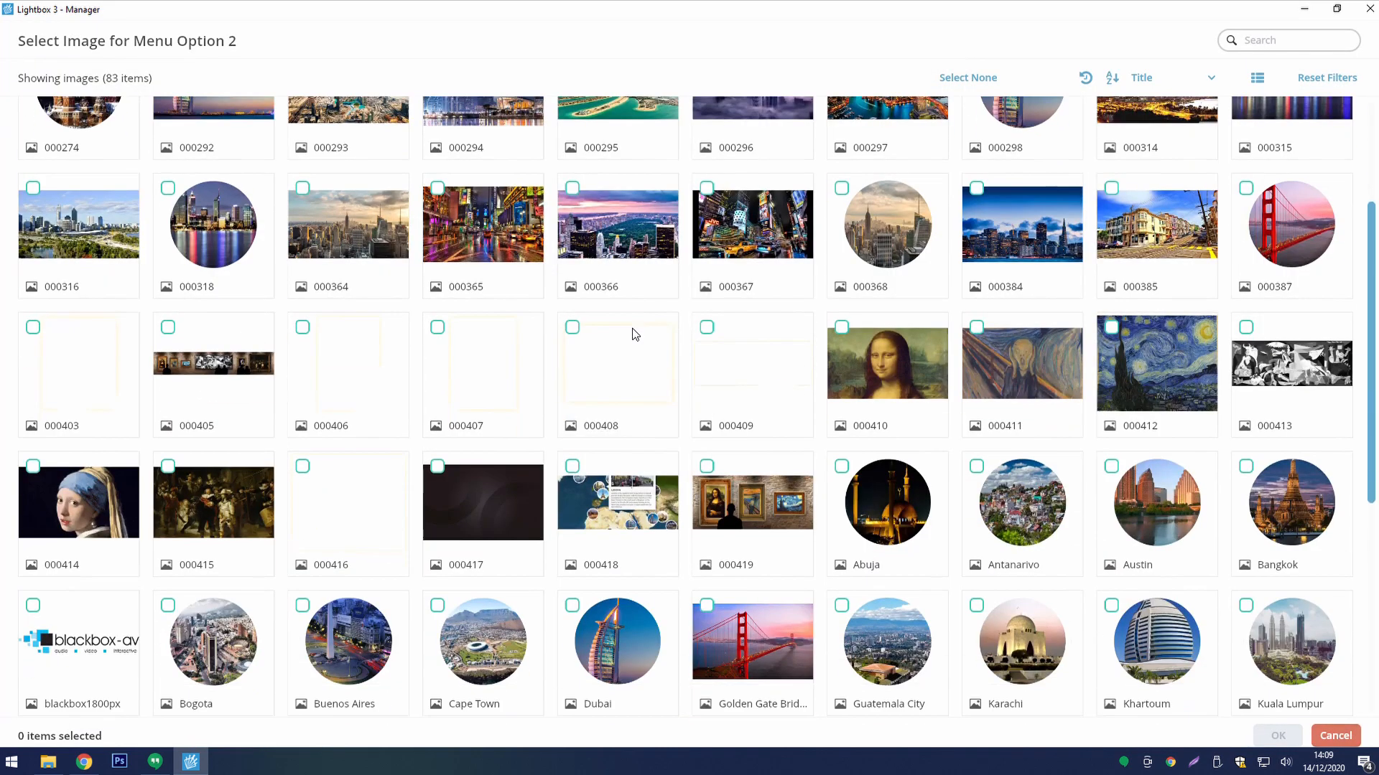
pyautogui.click(702, 504)
pyautogui.click(1278, 735)
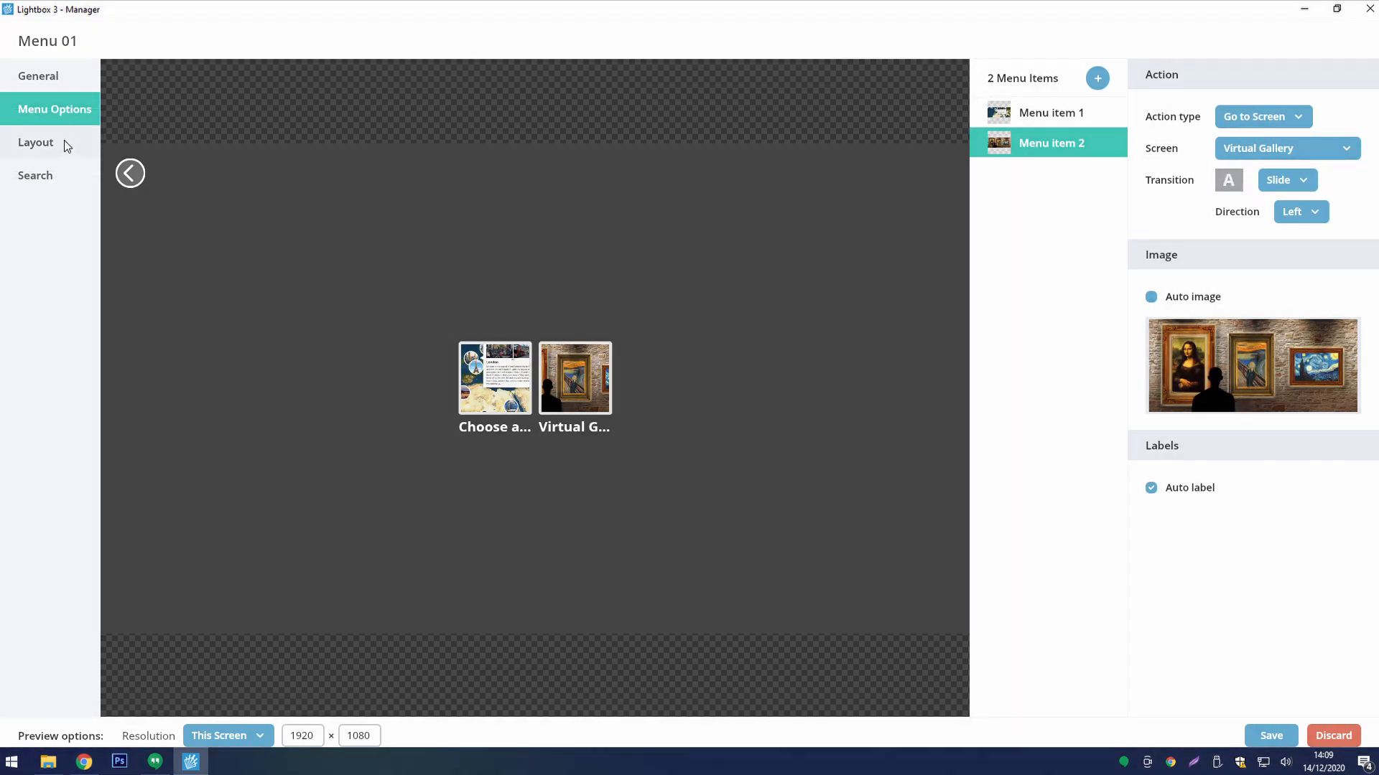
# - Set the tile size in the menu's layout to 600 × 337 and save the Menu 01 screen
pyautogui.click(67, 147)
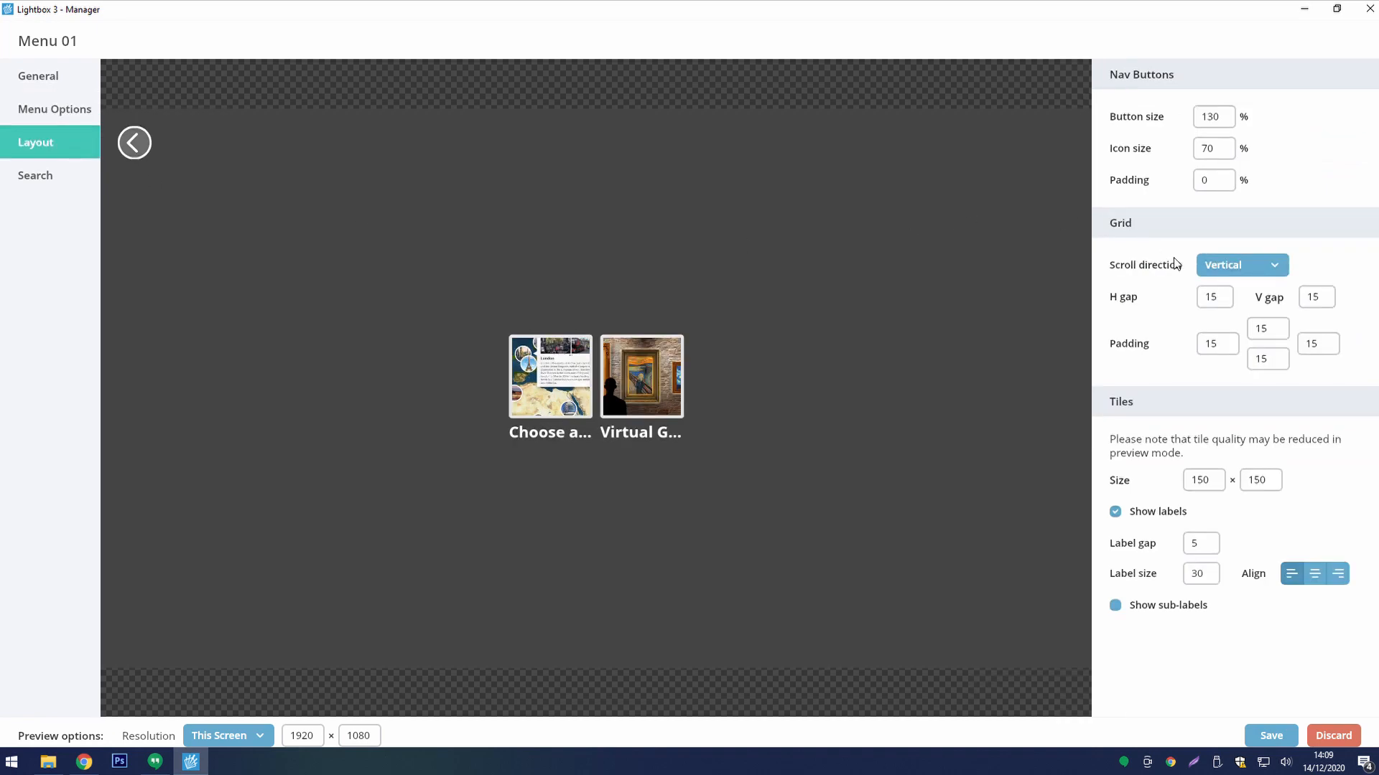
pyautogui.click(1210, 482)
pyautogui.moveTo(1146, 513); pyautogui.dragTo(1306, 515)
pyautogui.click(1278, 483)
pyautogui.click(1214, 481)
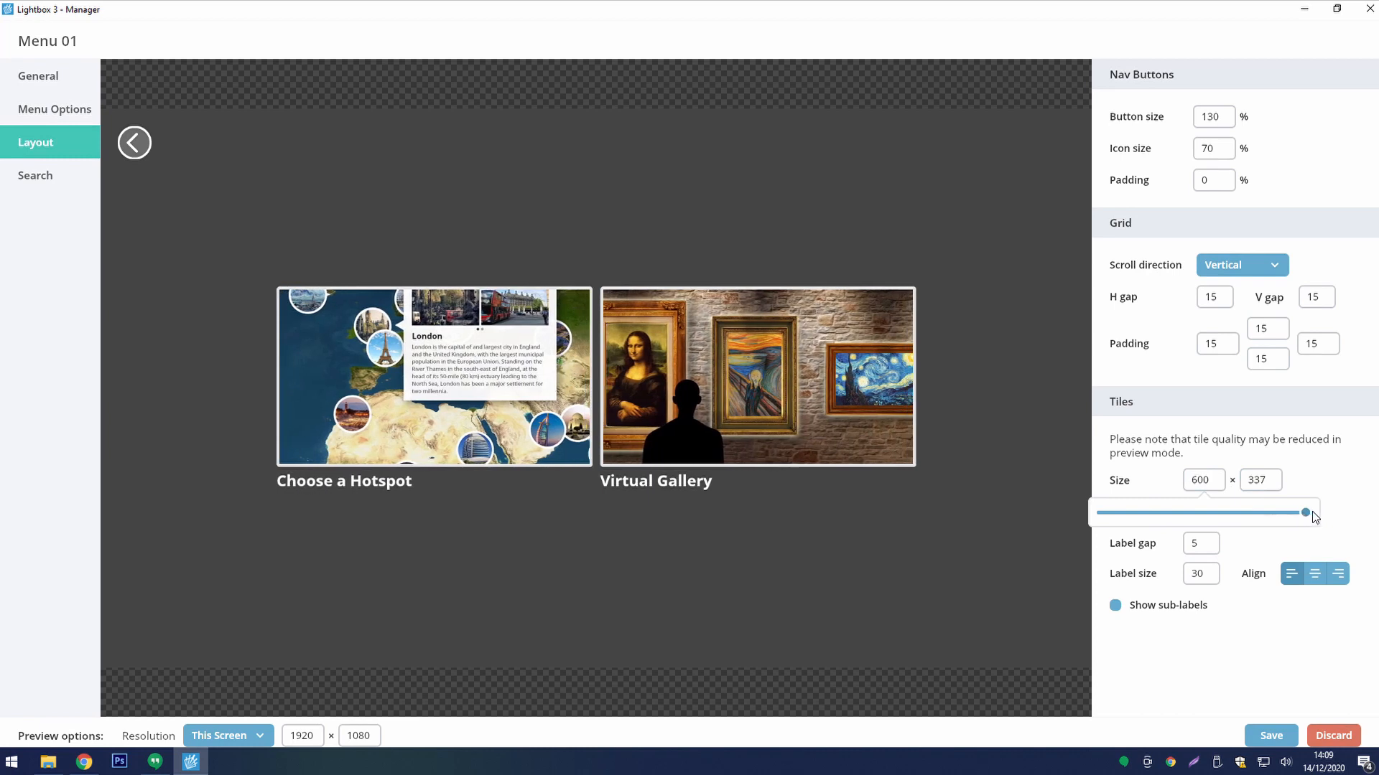
pyautogui.click(1327, 498)
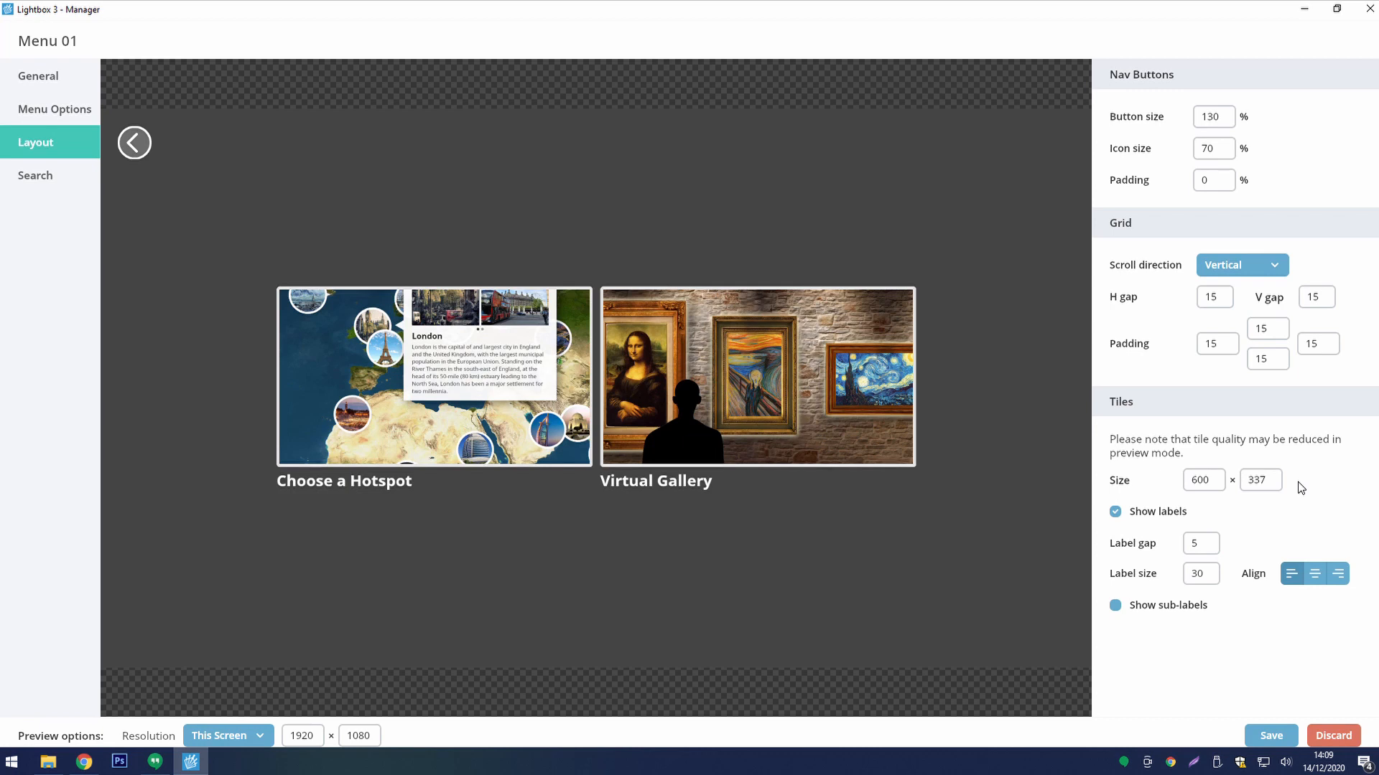
pyautogui.click(1271, 736)
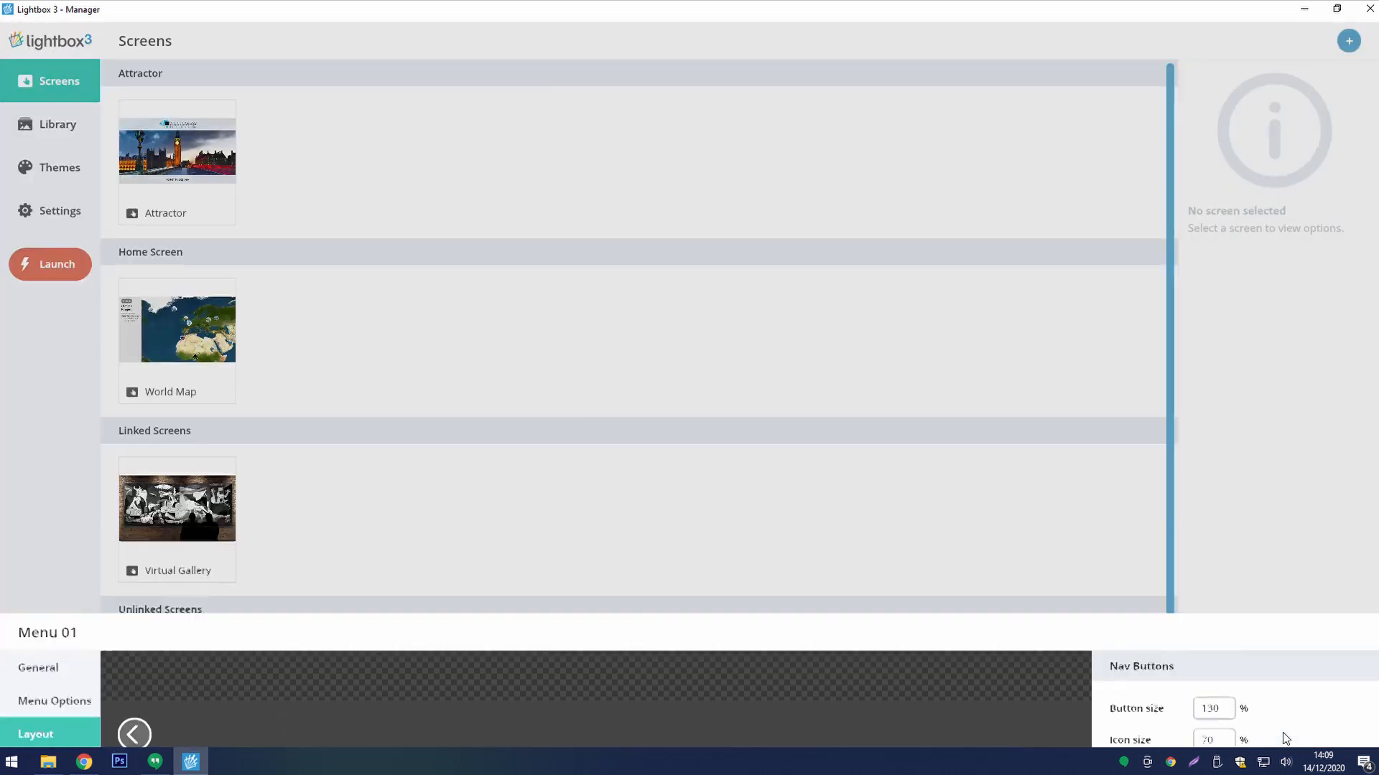
# - Make the unlinked Menu 01 screen the Home Screen
pyautogui.scroll(-1, 984, 634)
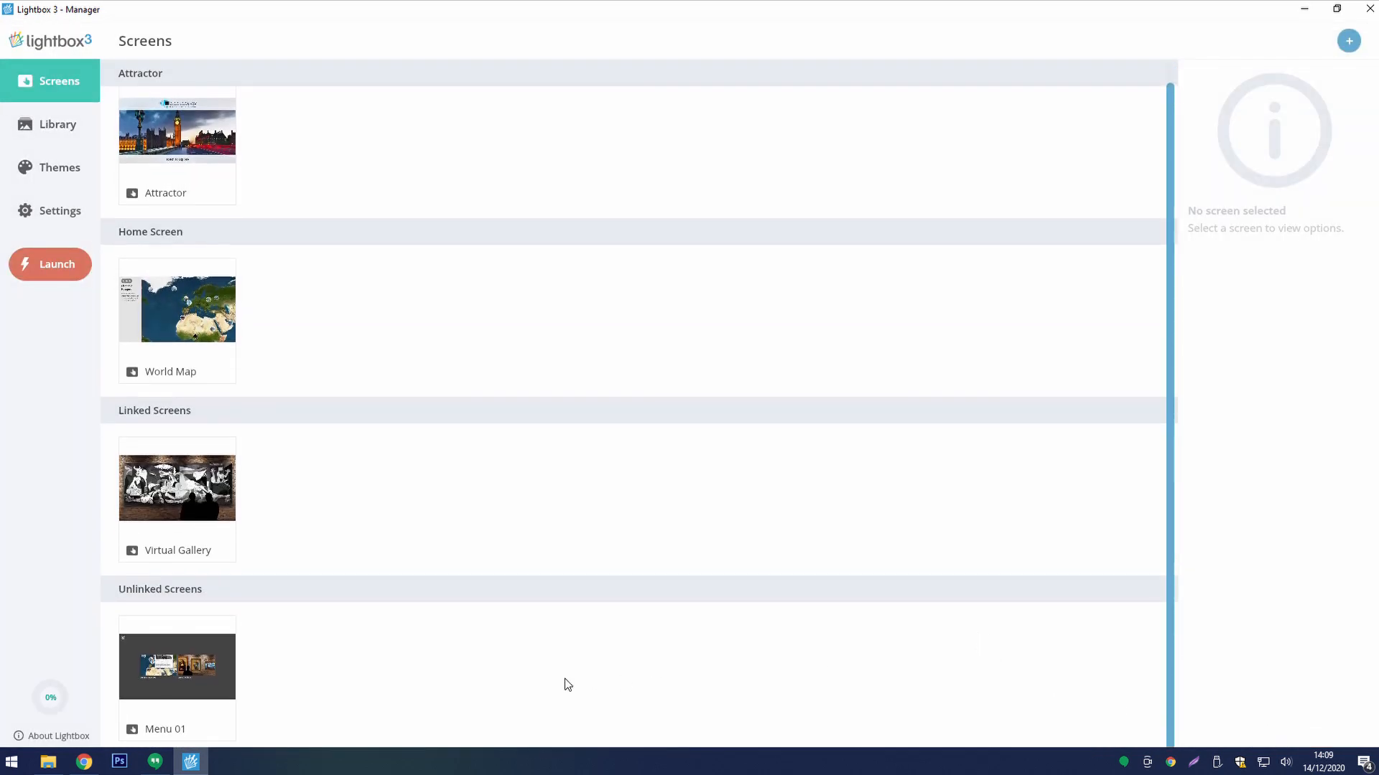
pyautogui.click(168, 670)
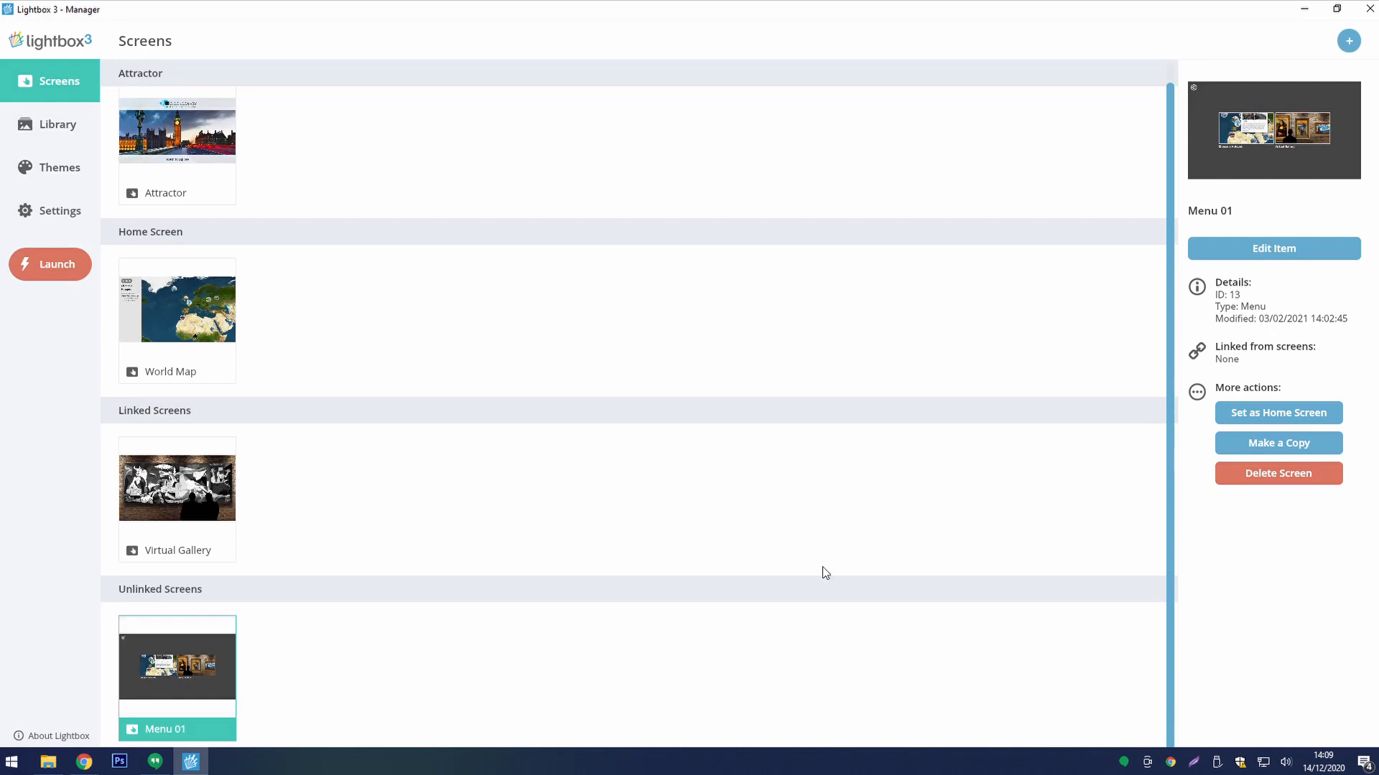
pyautogui.click(1316, 415)
pyautogui.click(625, 479)
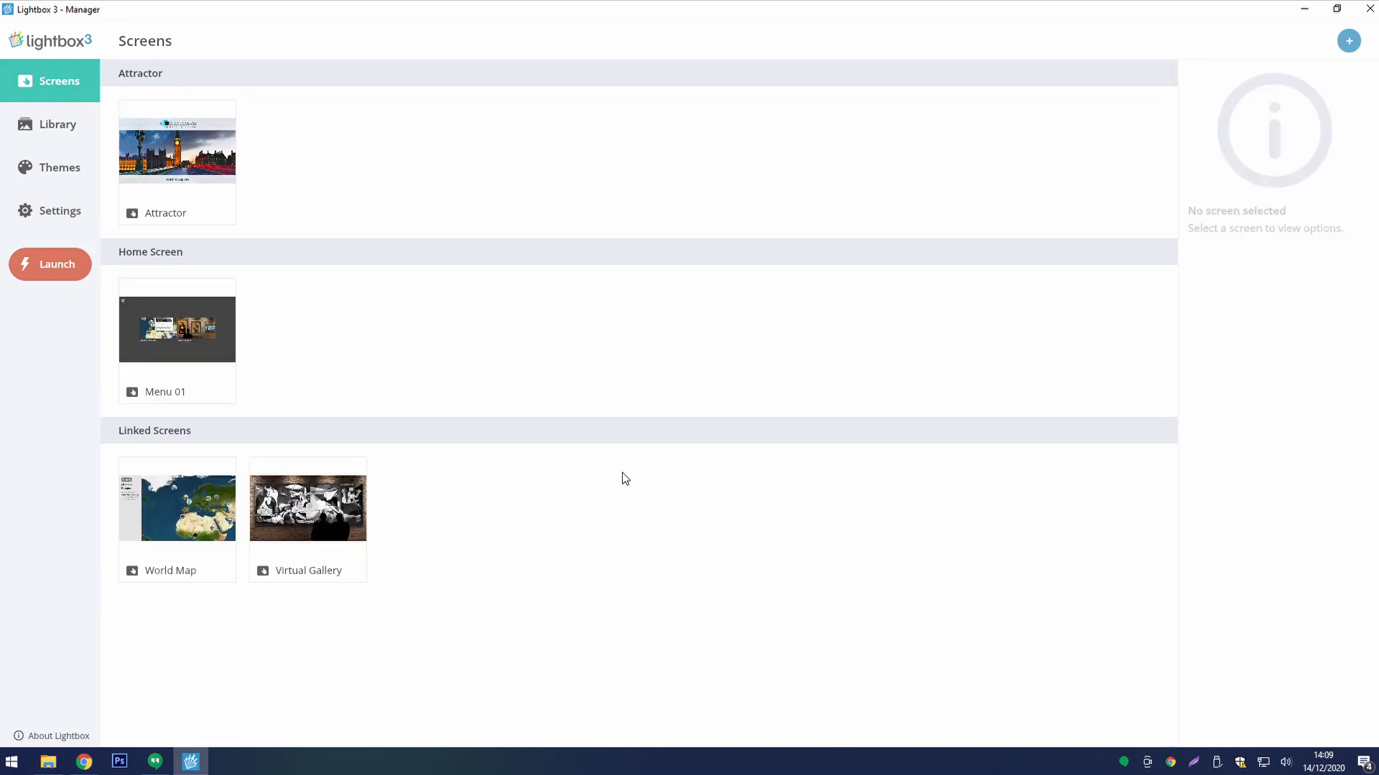
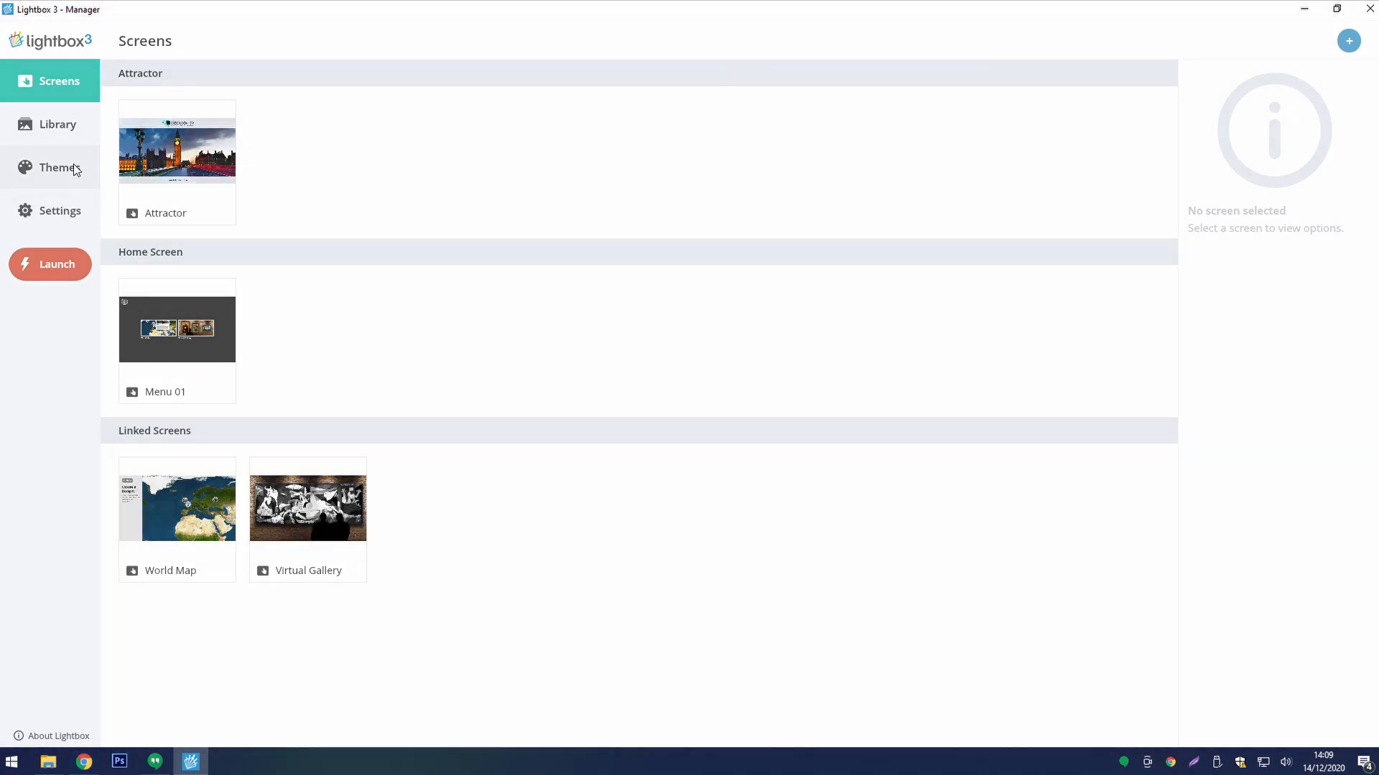
# - Create a new theme and name it Hotspot Theme
pyautogui.click(73, 166)
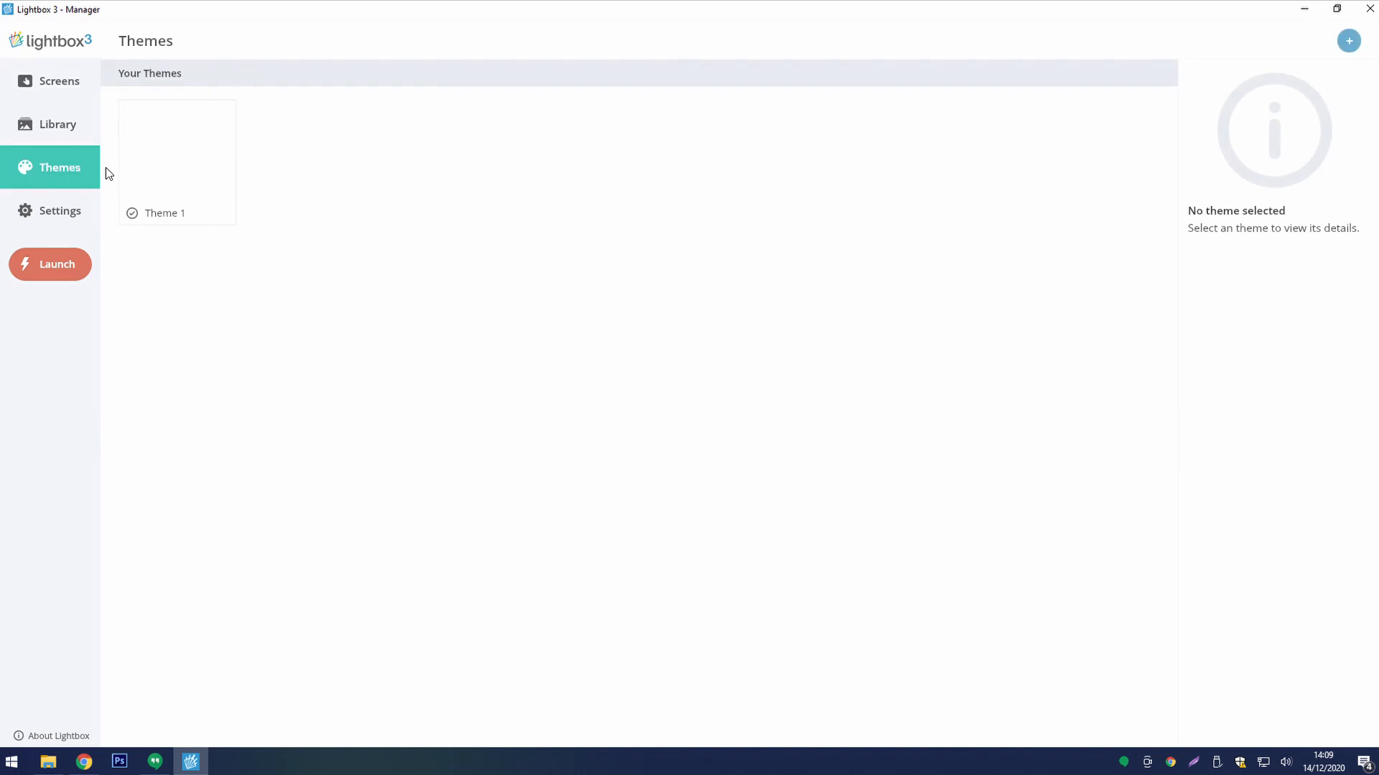
pyautogui.click(1349, 44)
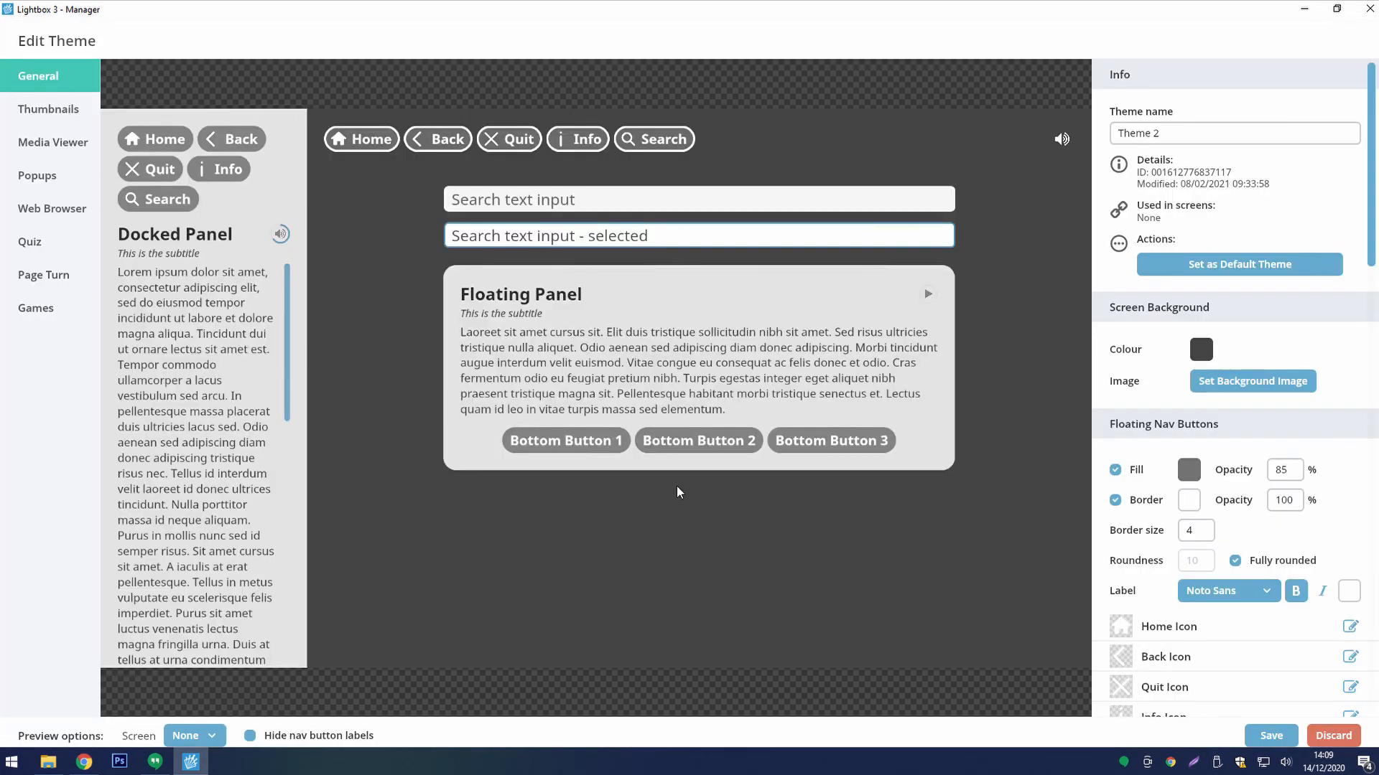
pyautogui.click(1179, 141)
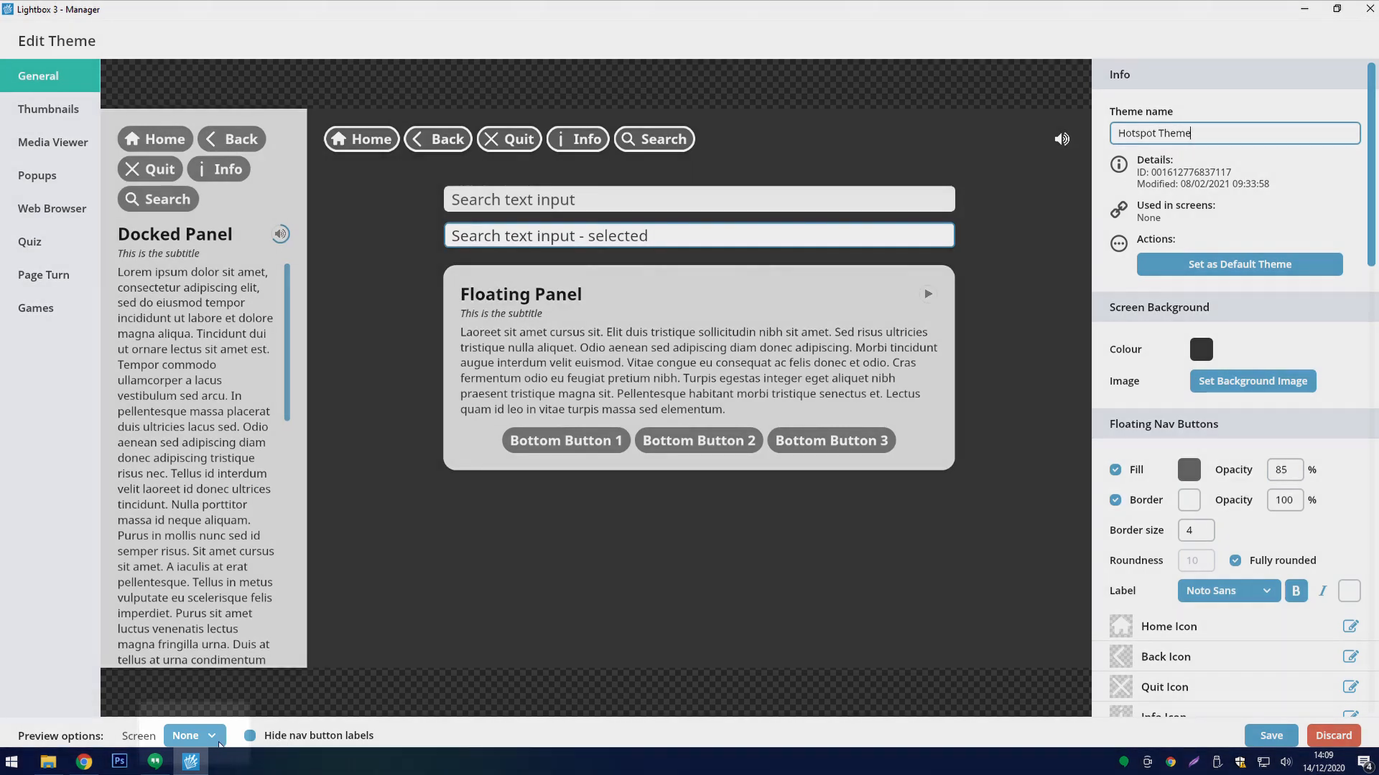
# - Switch the theme preview to the World Map screen and look through the general style settings
pyautogui.click(209, 733)
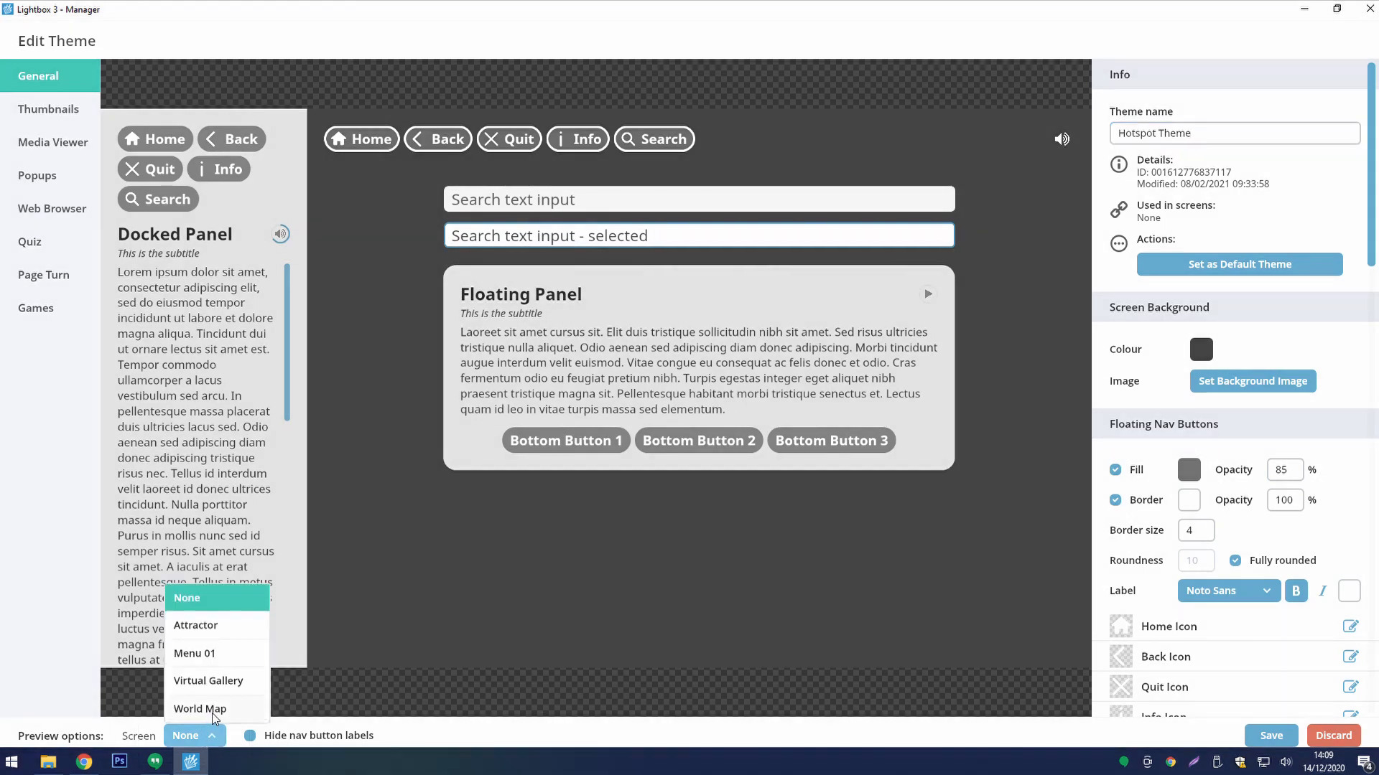
pyautogui.click(208, 709)
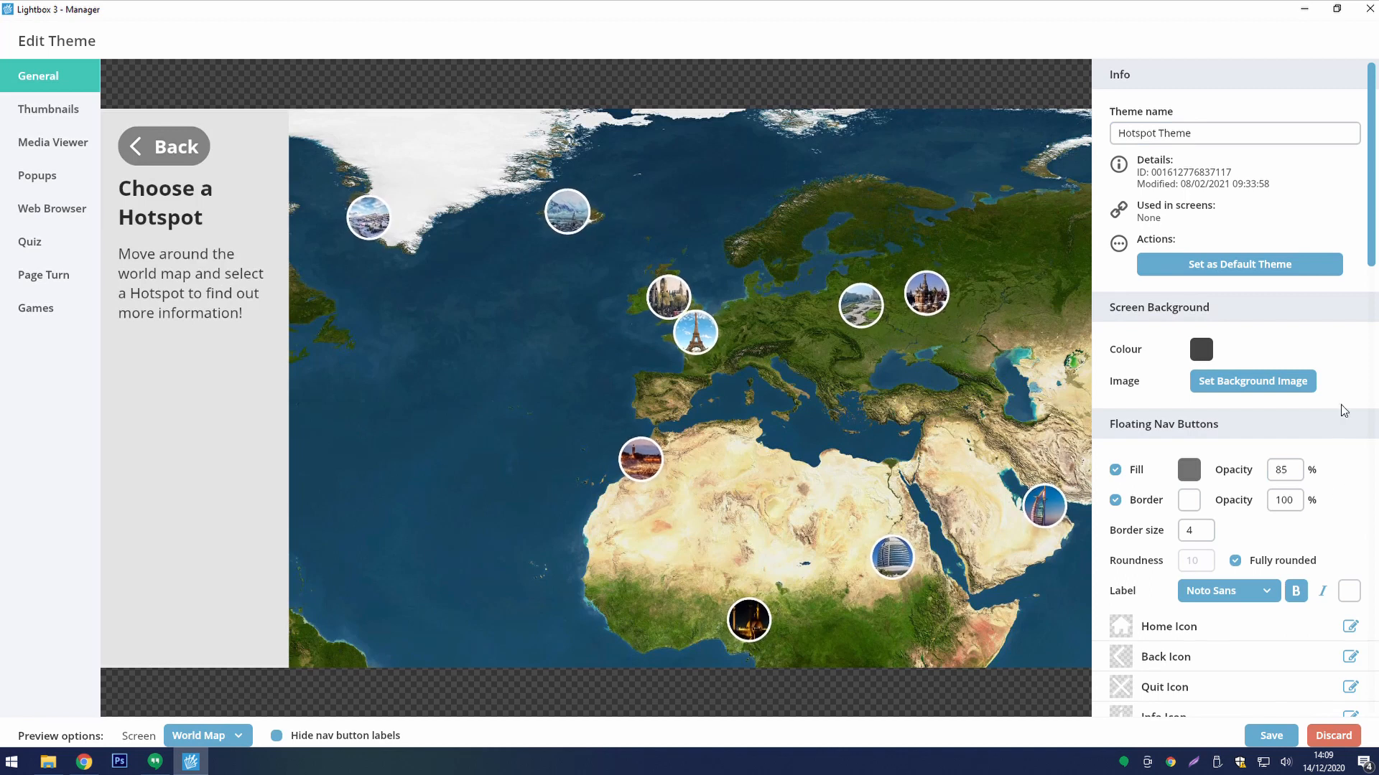
pyautogui.scroll(-1, 1341, 359)
pyautogui.scroll(-2, 1343, 315)
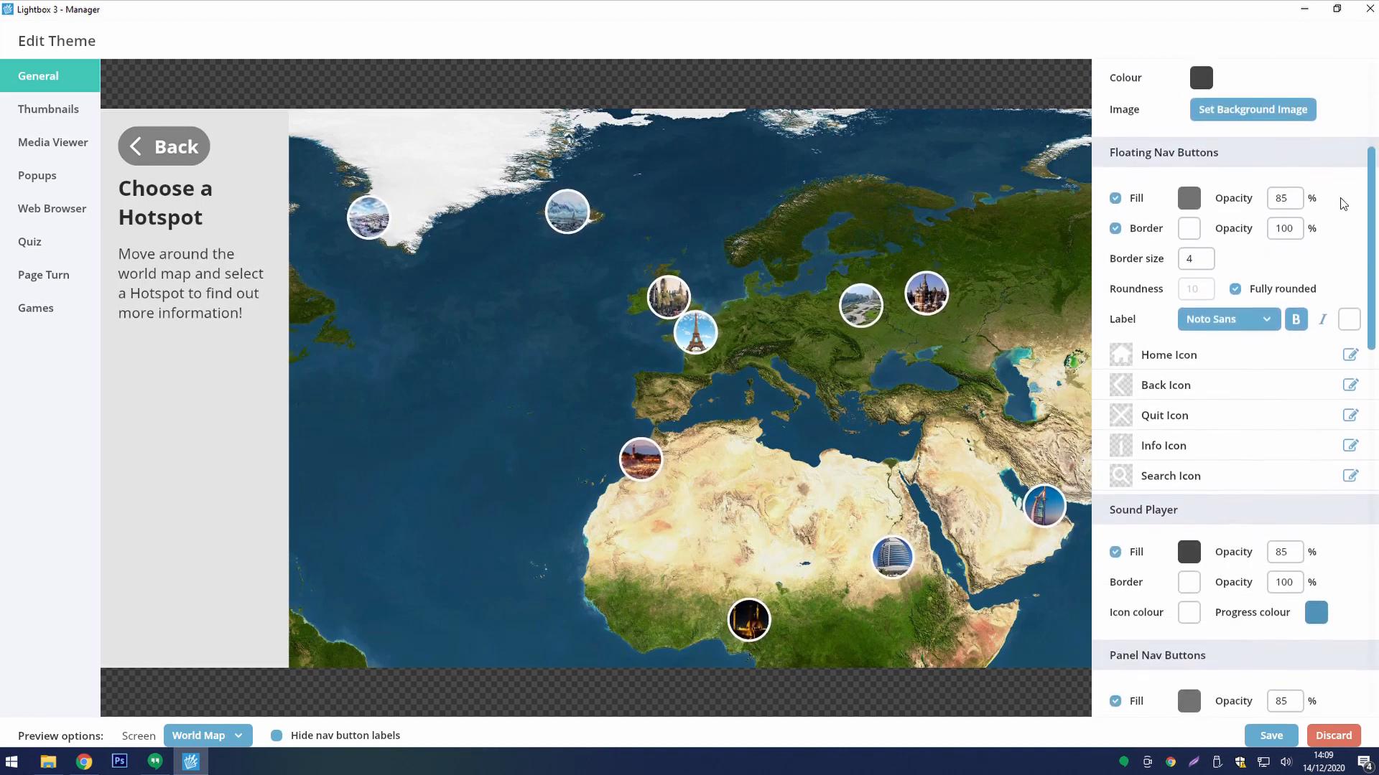
pyautogui.scroll(-4, 1377, 542)
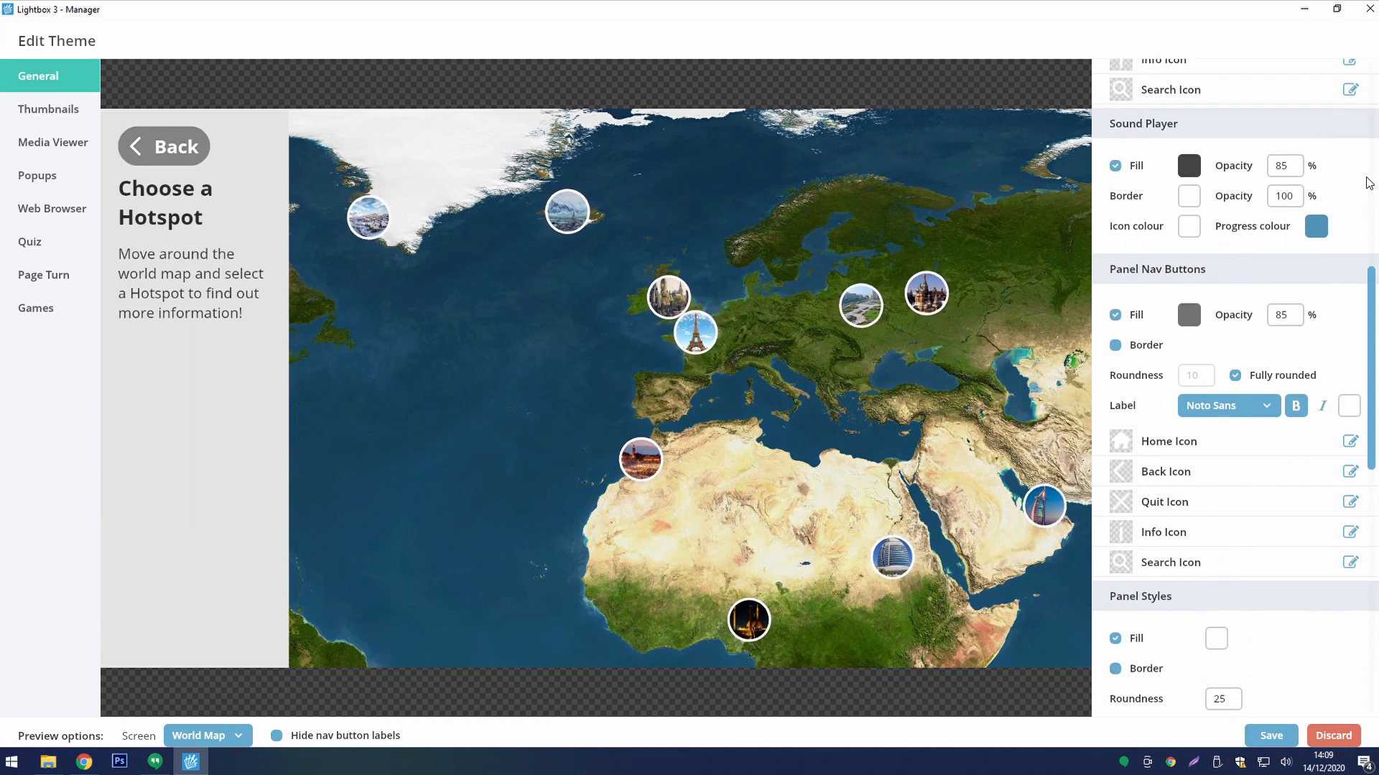
# - Set the fill colour of the Panel Nav Buttons to dark green
pyautogui.click(1189, 316)
pyautogui.click(1256, 596)
pyautogui.click(1188, 664)
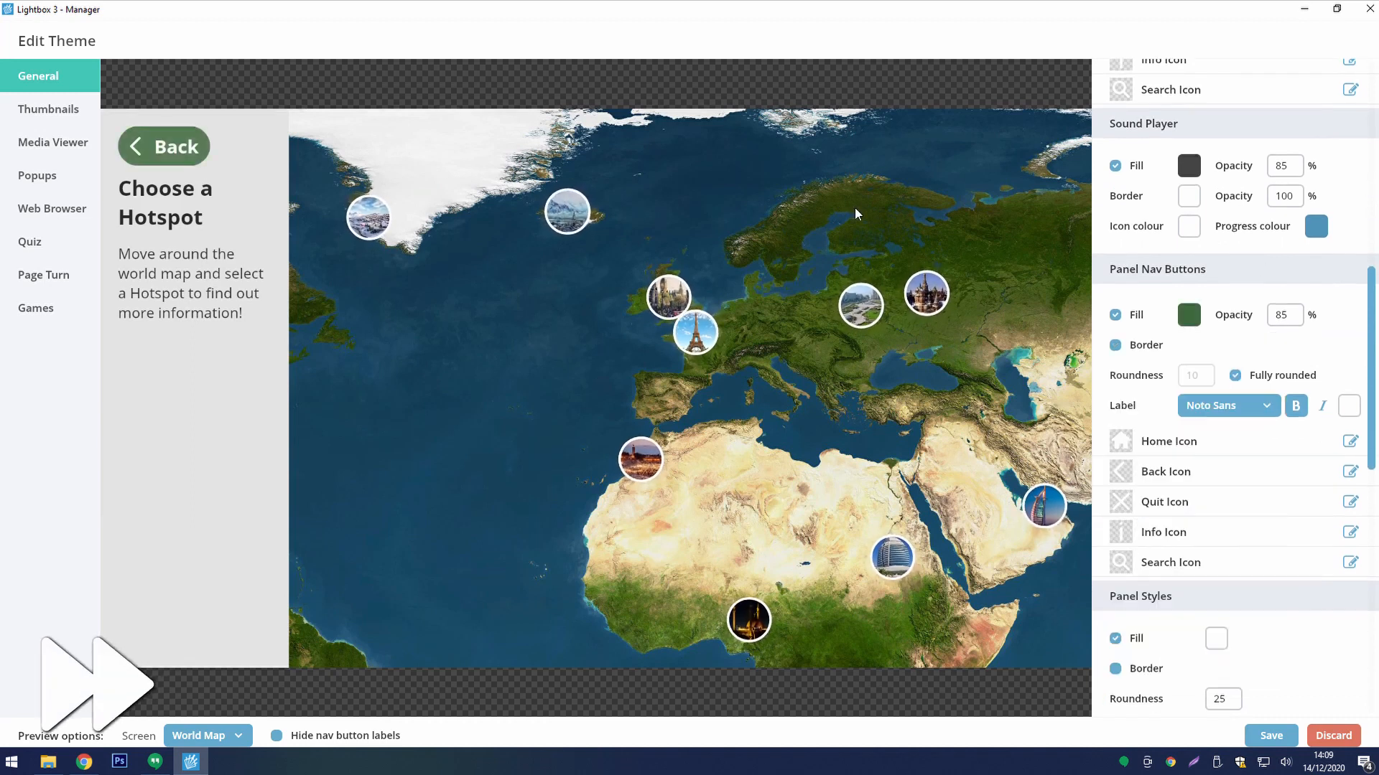
# - Try a border on the Panel Nav Buttons and switch it off again
pyautogui.scroll(-1, 1224, 366)
pyautogui.click(1146, 264)
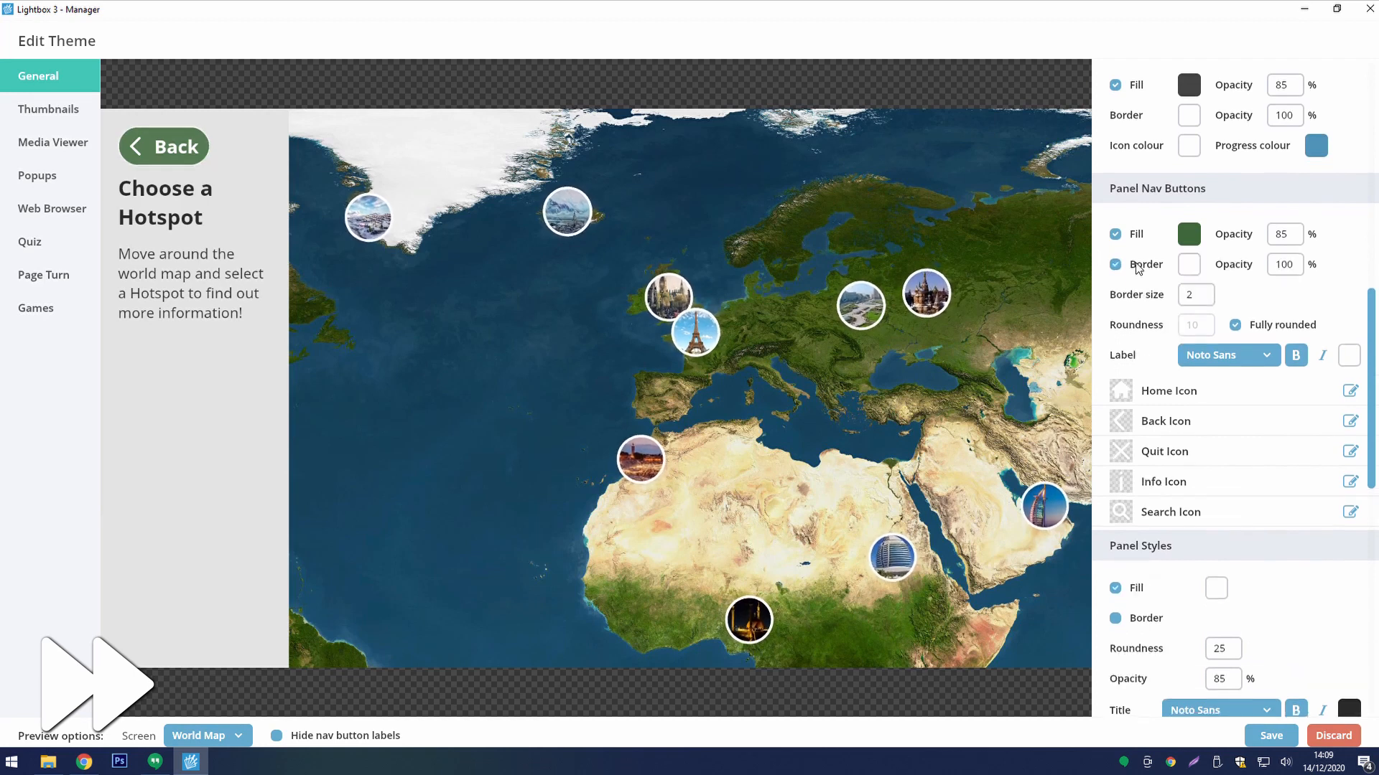
pyautogui.click(1211, 264)
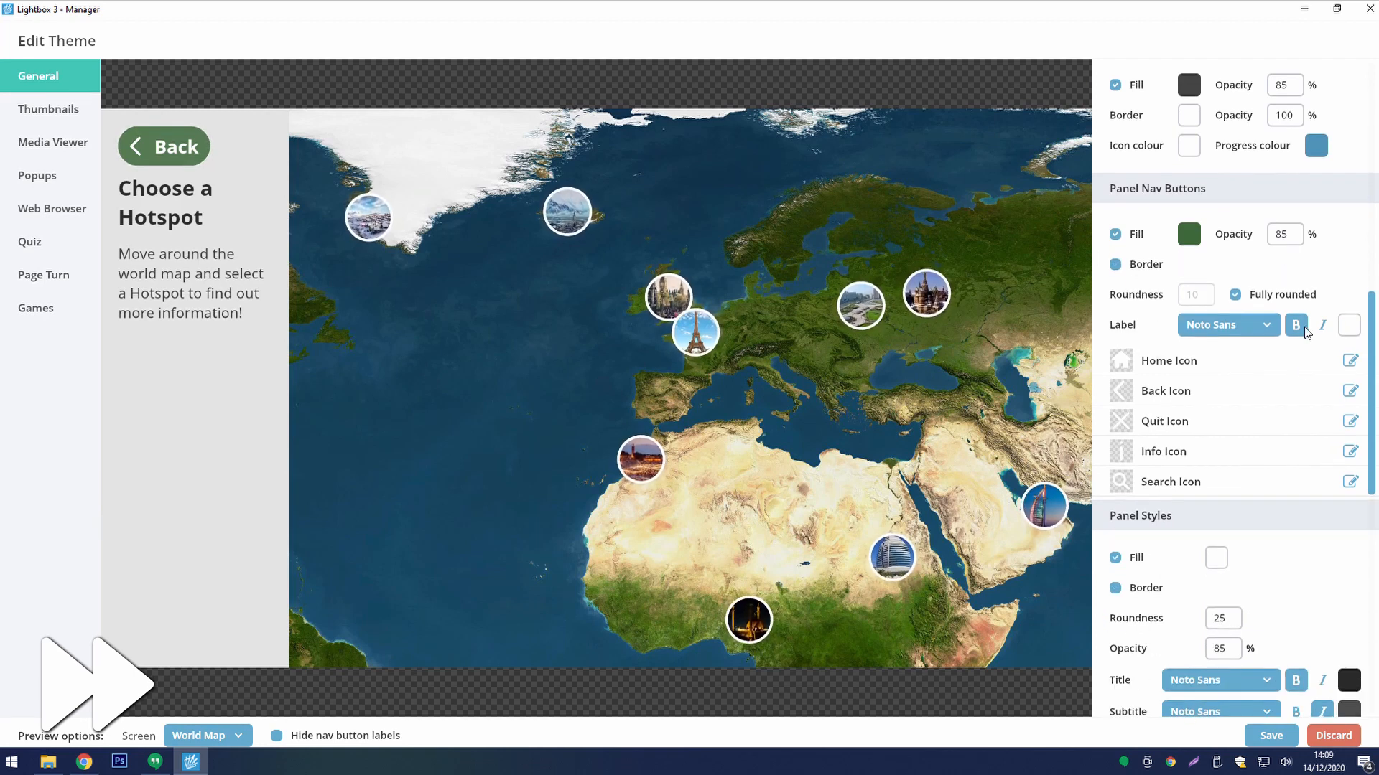
# - Try the mid green 4E9449 as the fill colour in Panel Styles
pyautogui.scroll(-2, 1296, 249)
pyautogui.scroll(-1, 1296, 249)
pyautogui.click(1217, 390)
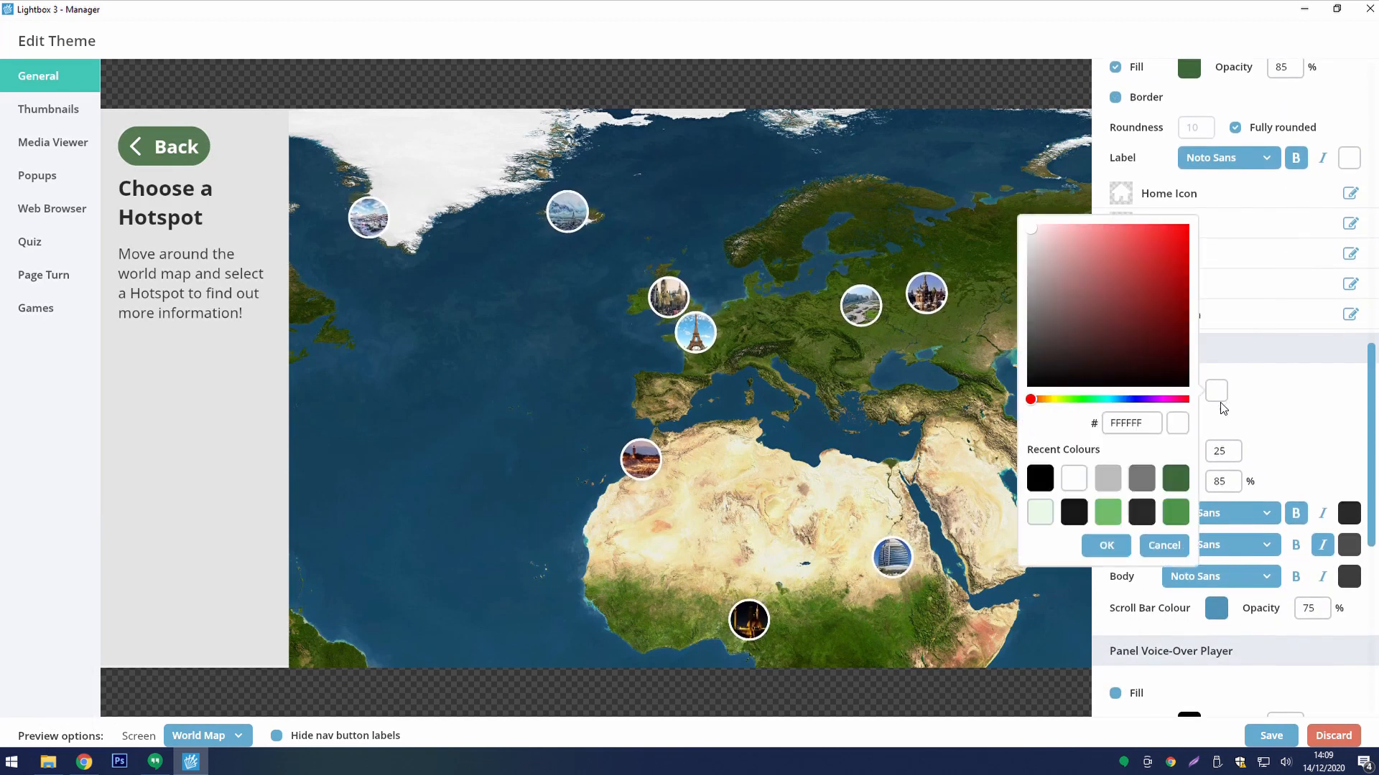
pyautogui.click(1175, 512)
pyautogui.click(1107, 545)
# - Set the fill colour in Panel Styles to light green
pyautogui.click(1217, 390)
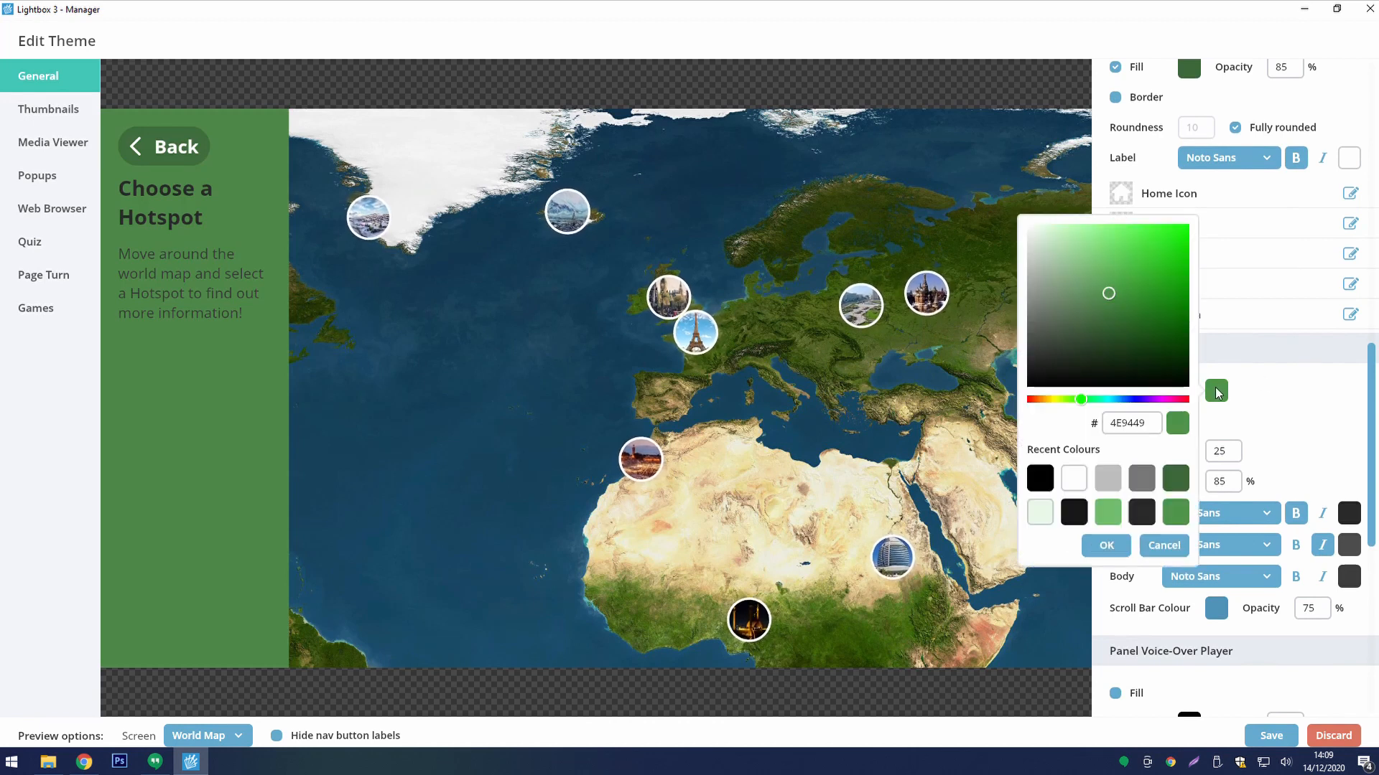
pyautogui.click(1108, 512)
pyautogui.click(1107, 546)
# - Enable a border in Panel Styles, colour it white and set its border size to 5
pyautogui.scroll(-2, 1293, 431)
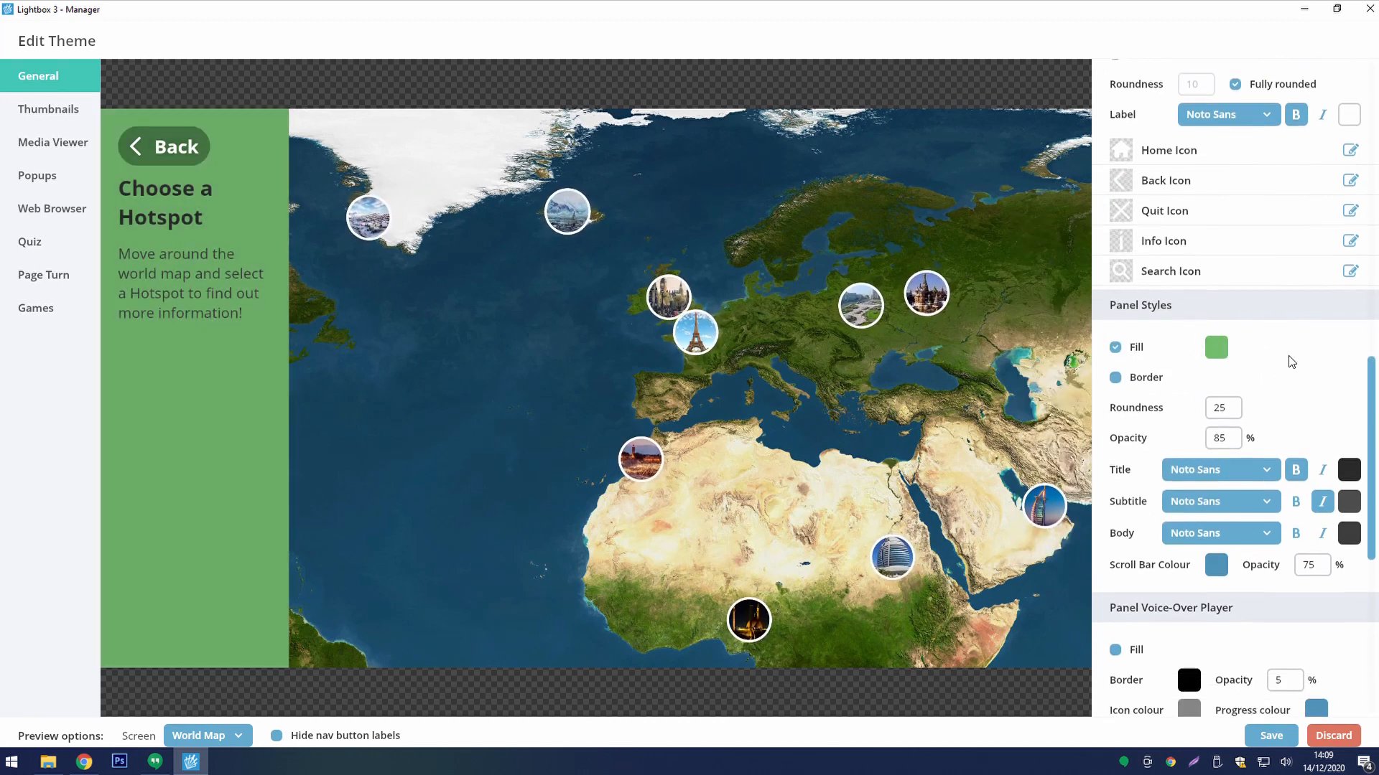
pyautogui.click(1115, 301)
pyautogui.click(1217, 302)
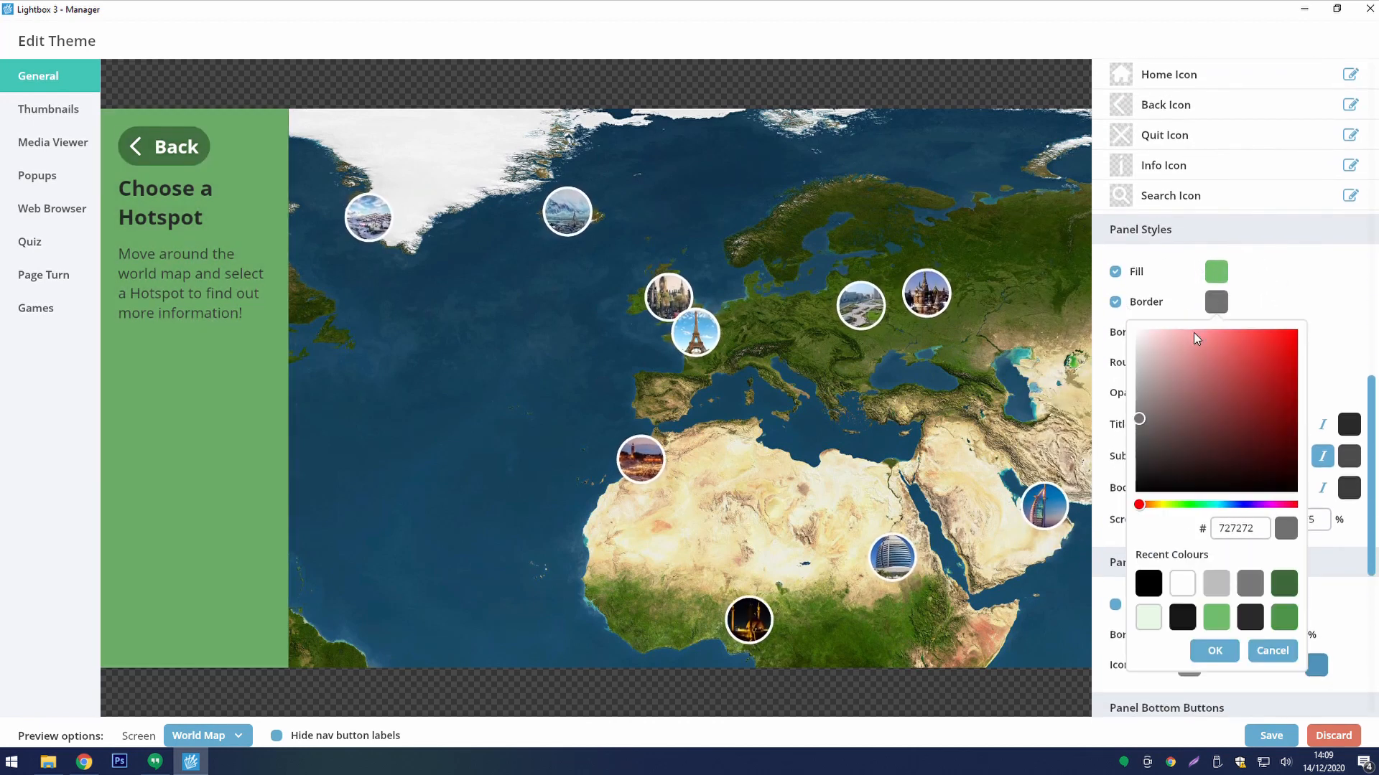
pyautogui.click(1140, 335)
pyautogui.click(1214, 651)
pyautogui.click(1223, 332)
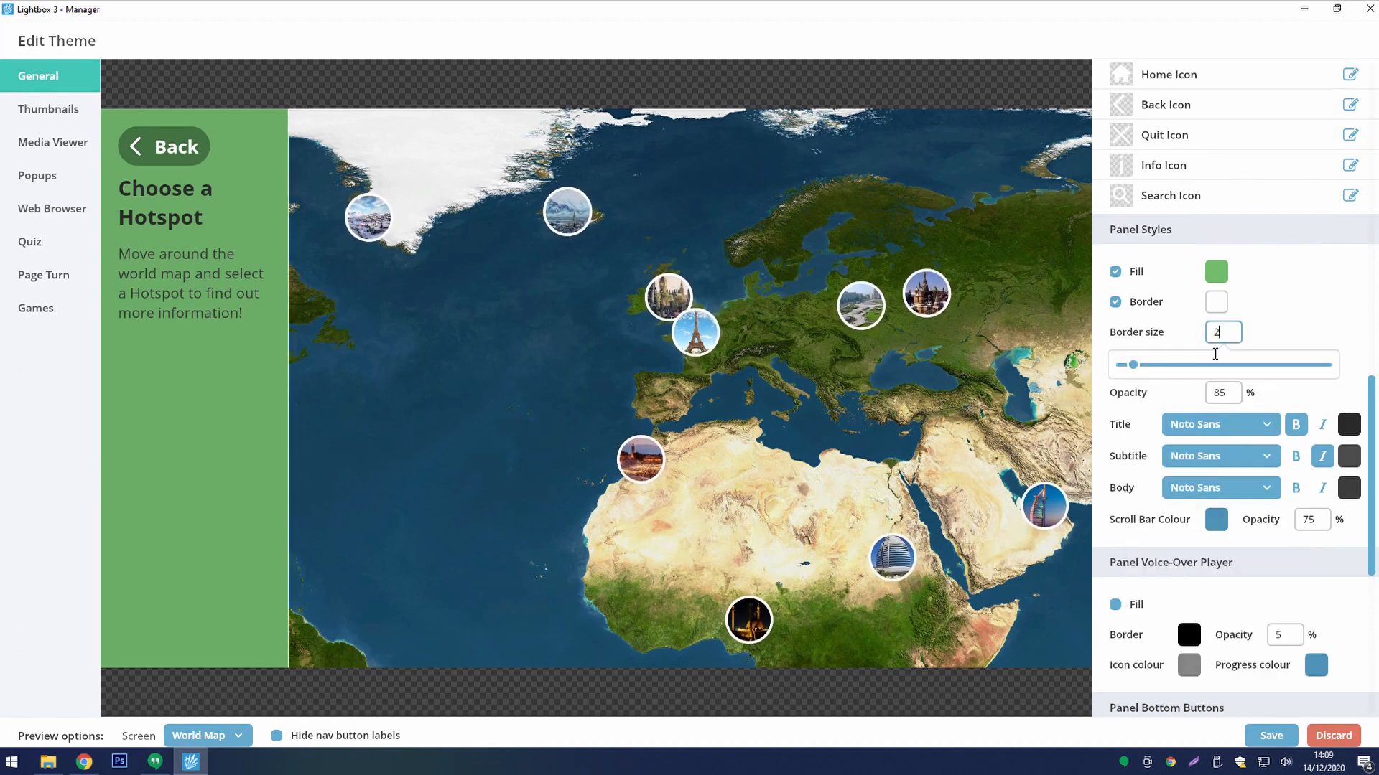
pyautogui.moveTo(1128, 364); pyautogui.dragTo(1161, 364)
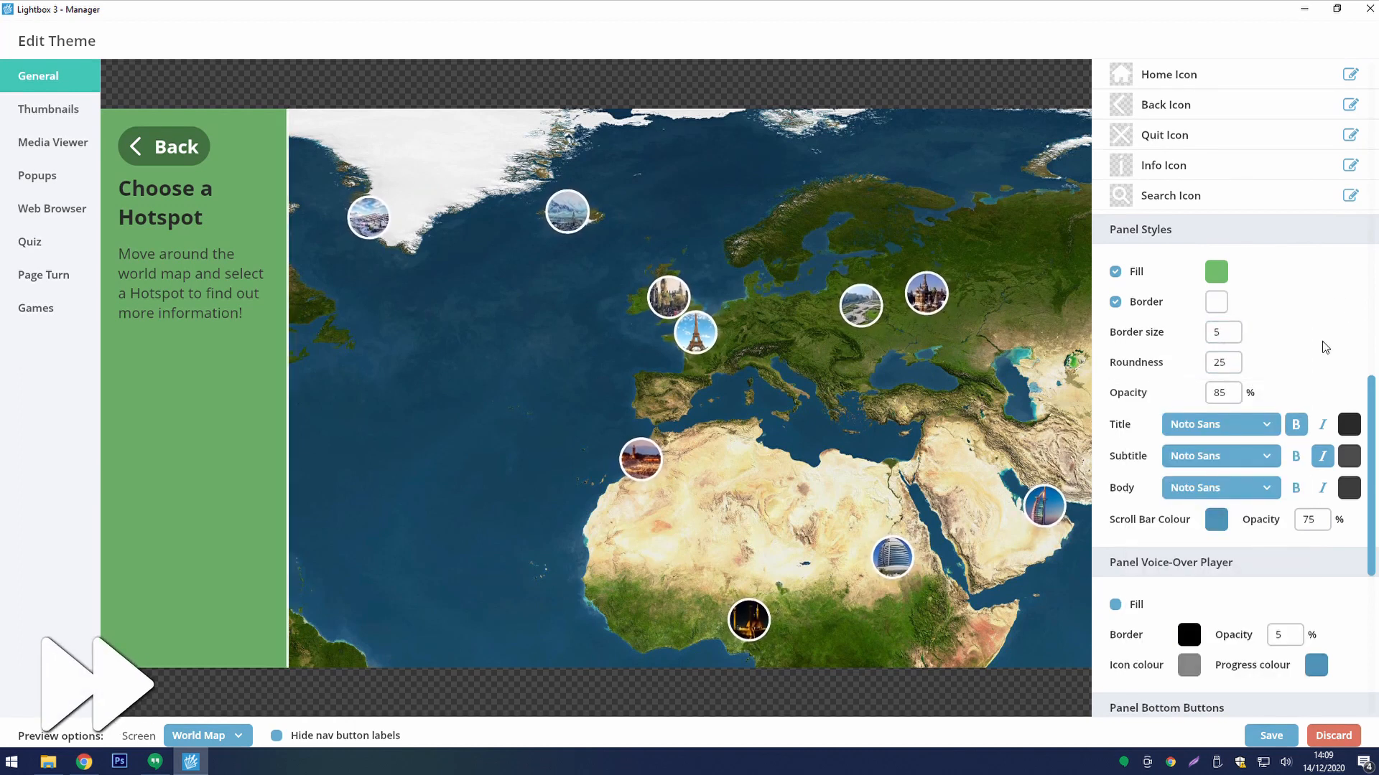
# - Change the Title, Subtitle and Body text colours in Panel Styles to white
pyautogui.scroll(-1, 1314, 287)
pyautogui.click(1347, 338)
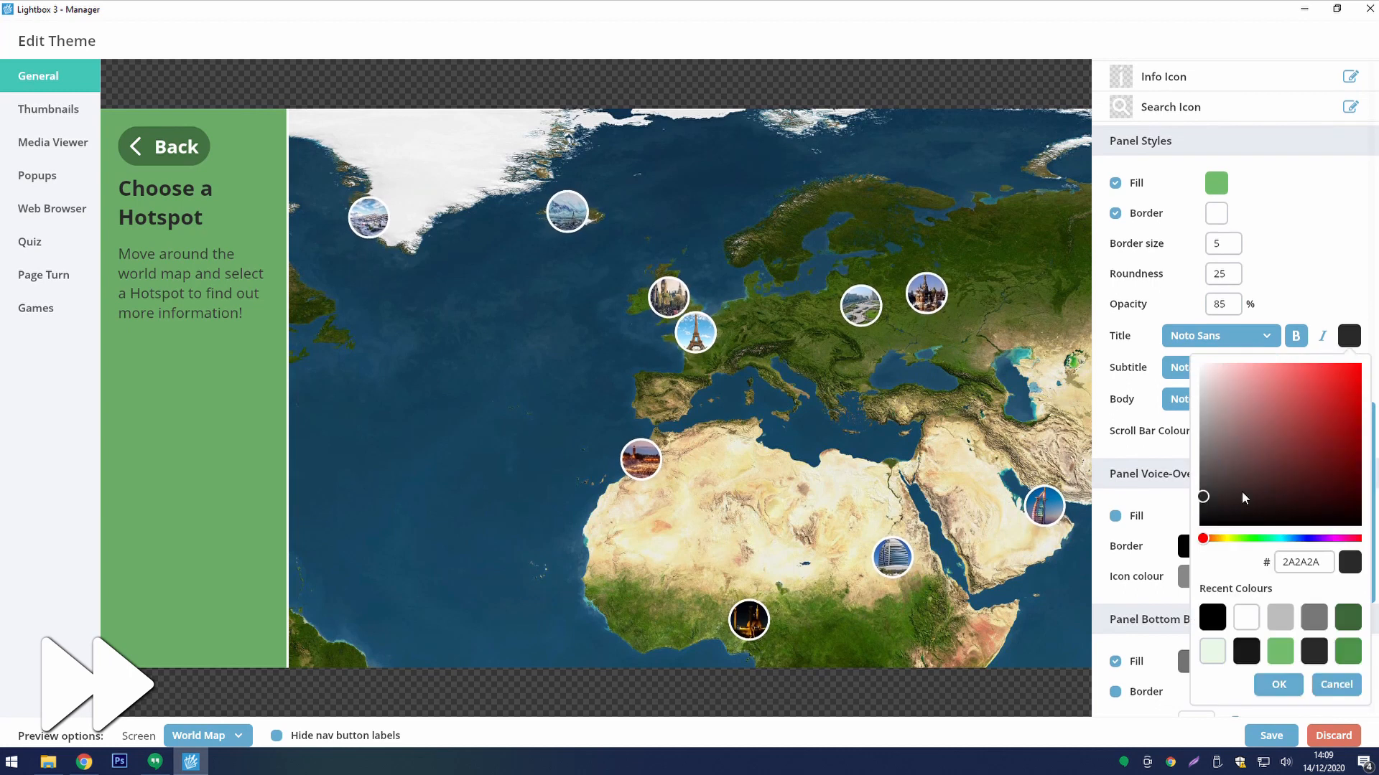
pyautogui.click(1253, 625)
pyautogui.click(1263, 682)
pyautogui.click(1349, 367)
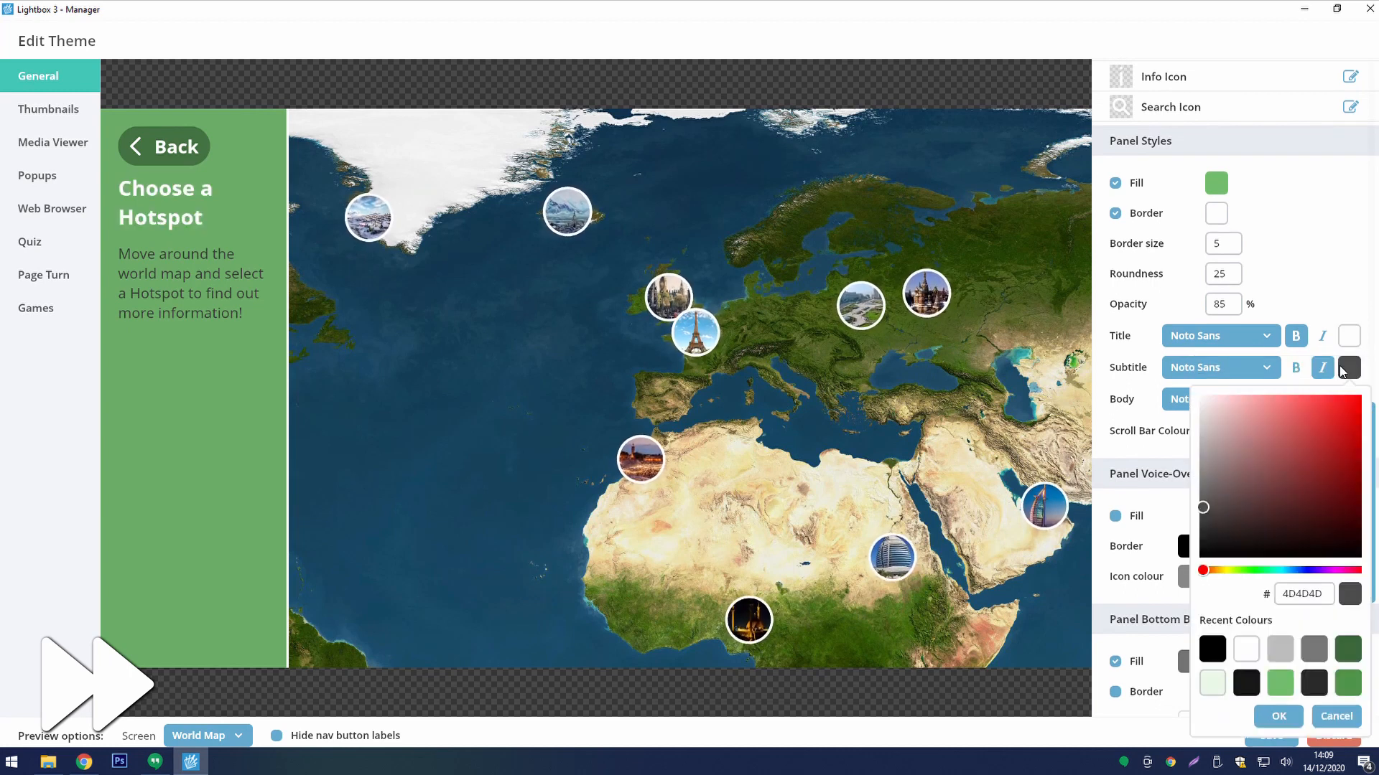
pyautogui.click(1251, 650)
pyautogui.click(1270, 713)
pyautogui.click(1351, 402)
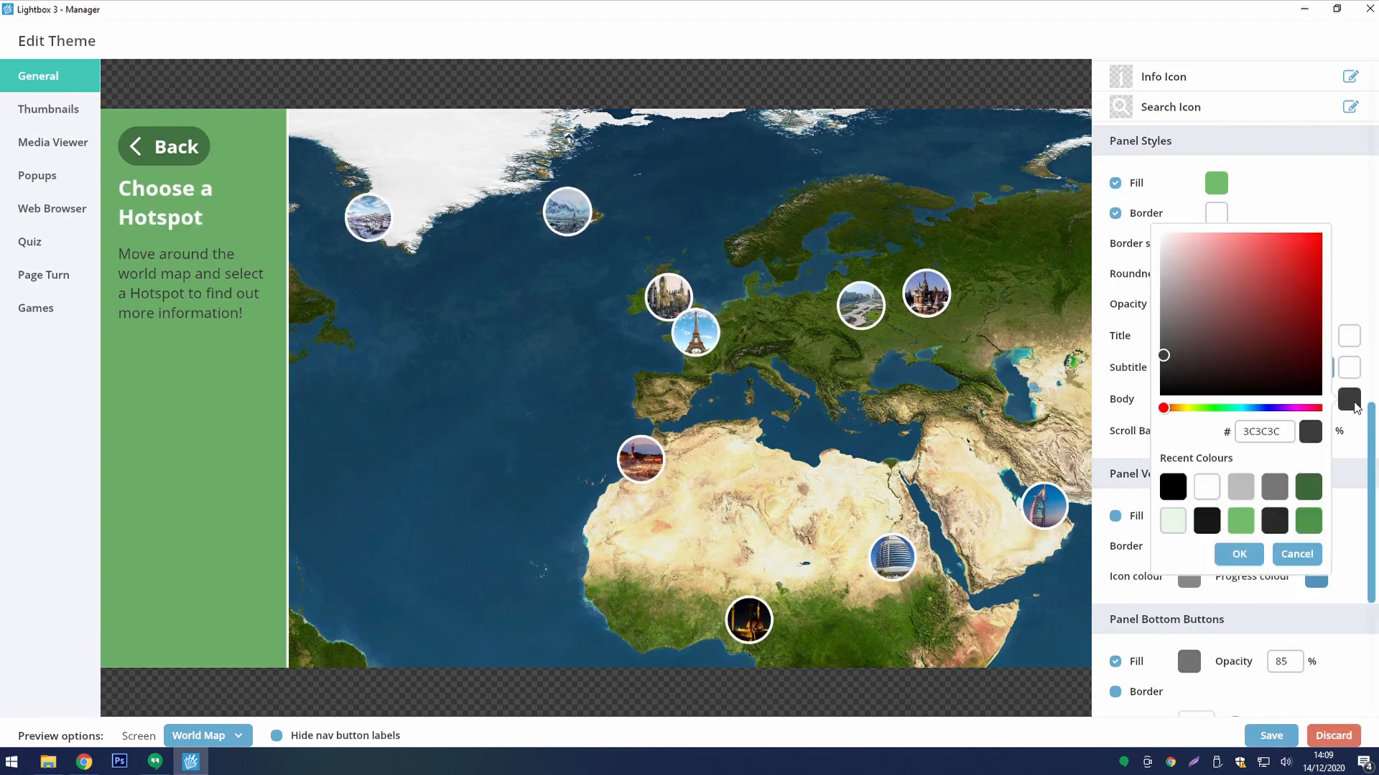
pyautogui.click(1212, 496)
pyautogui.click(1237, 553)
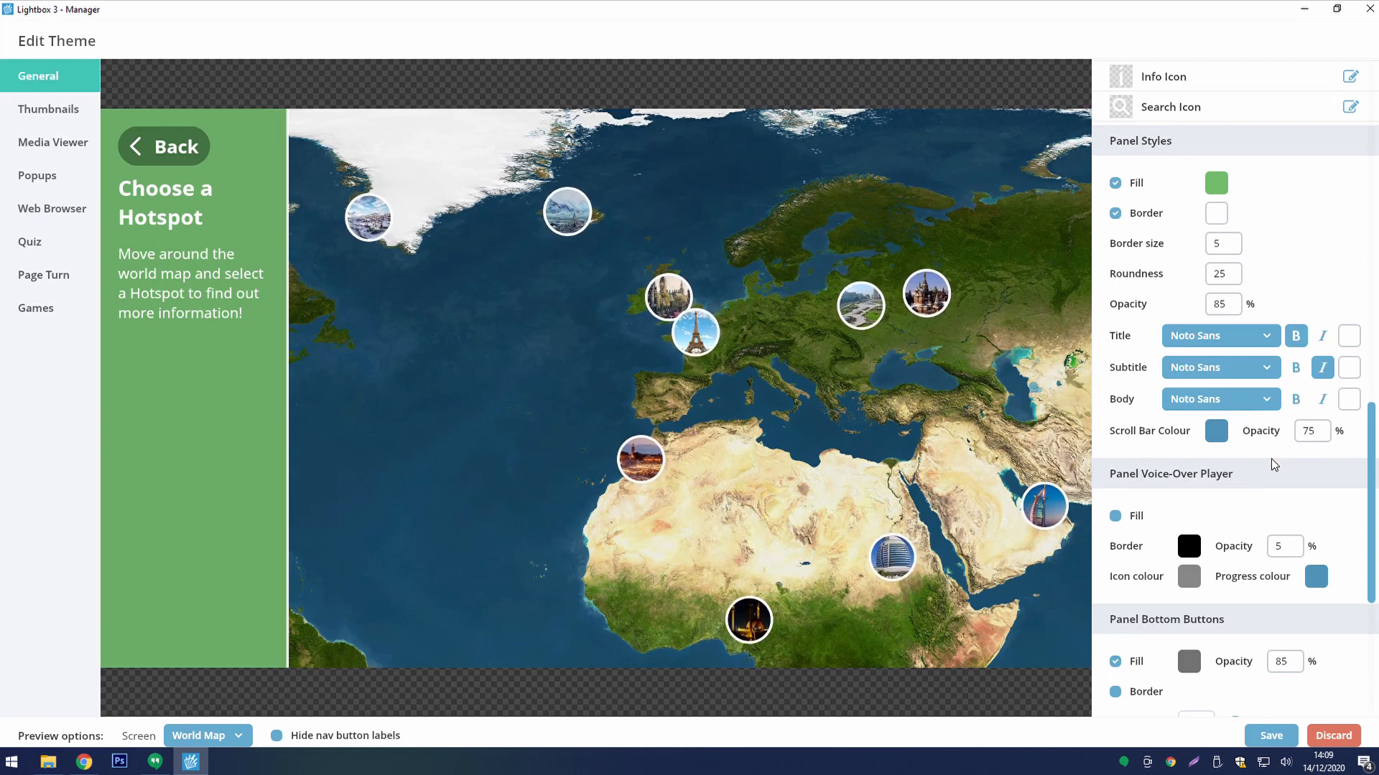
pyautogui.scroll(-1, 1277, 451)
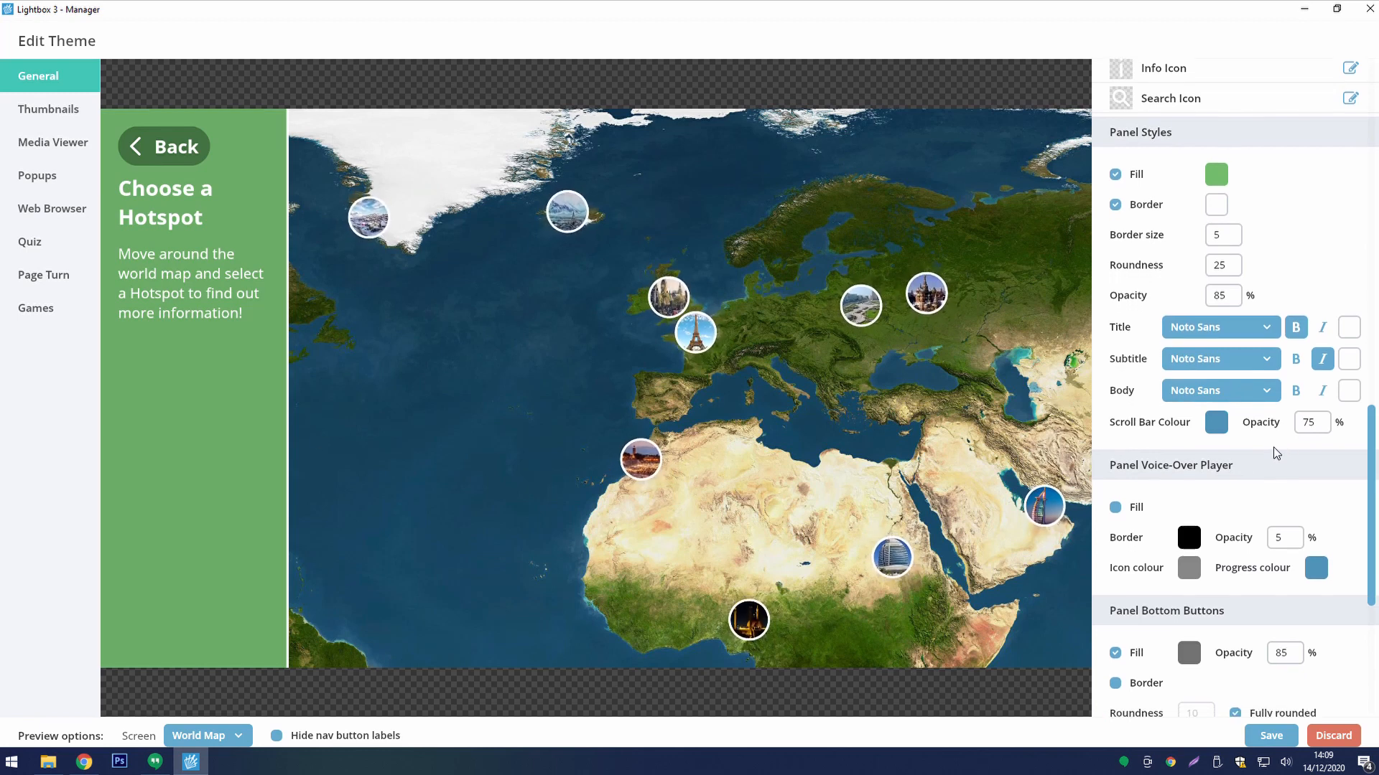
pyautogui.scroll(-5, 1274, 453)
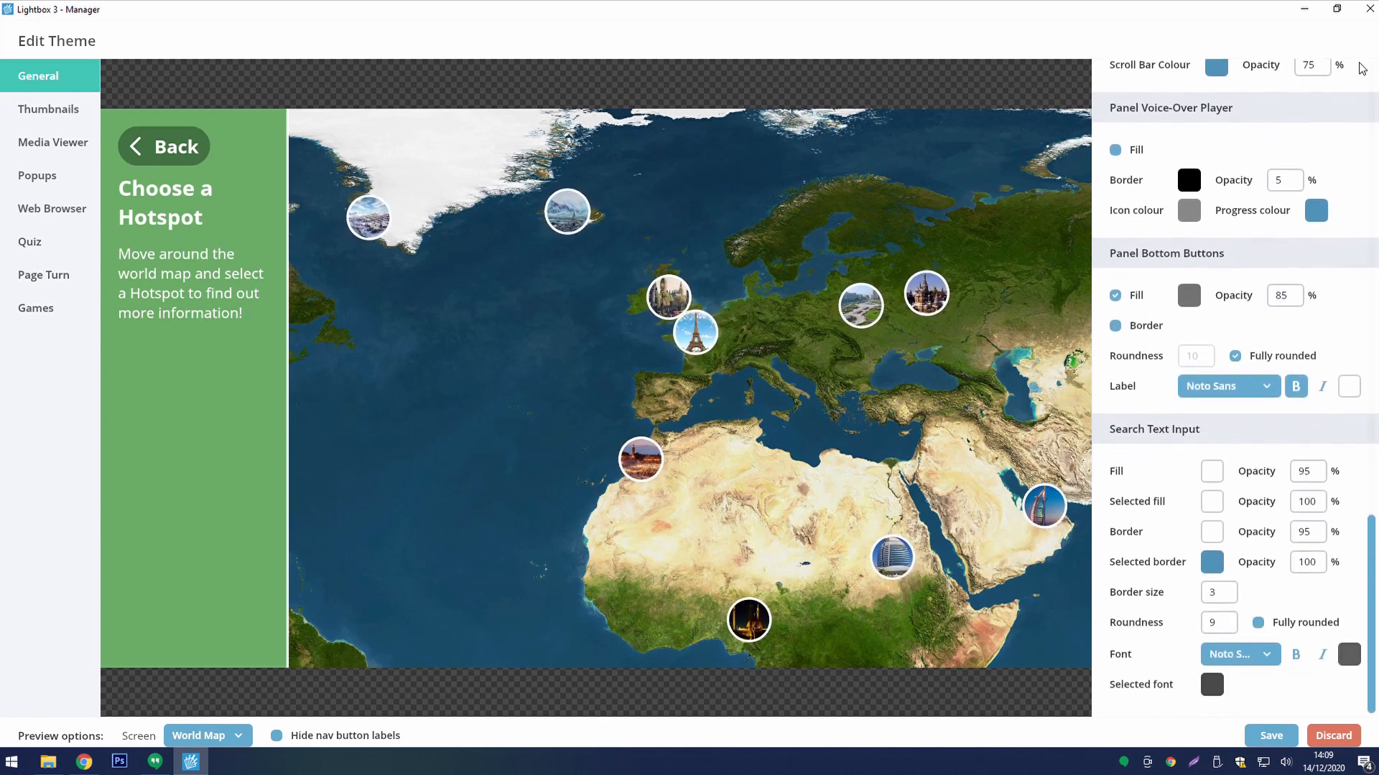
pyautogui.scroll(2, 1343, 244)
pyautogui.scroll(4, 1343, 244)
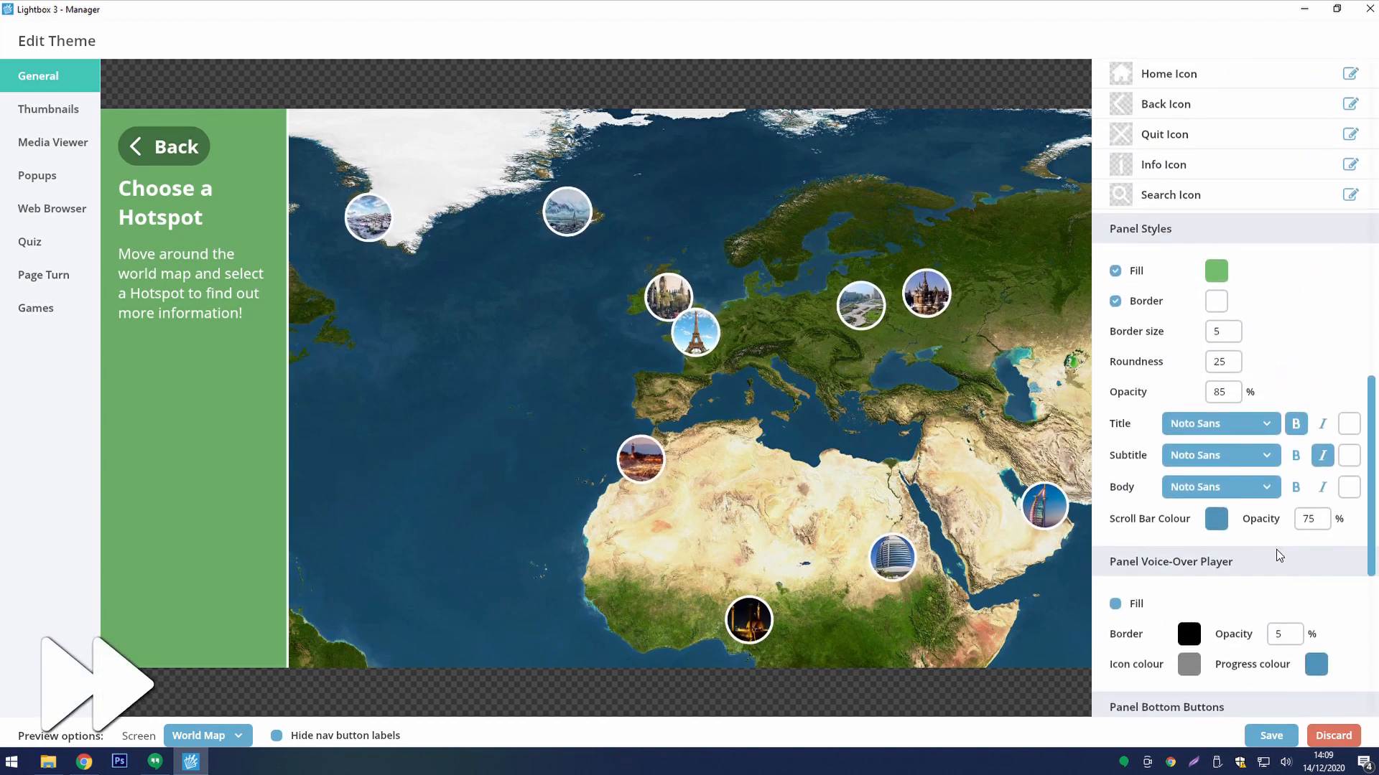
# - Set the fill colour of the Media Viewer buttons to dark green
pyautogui.click(42, 142)
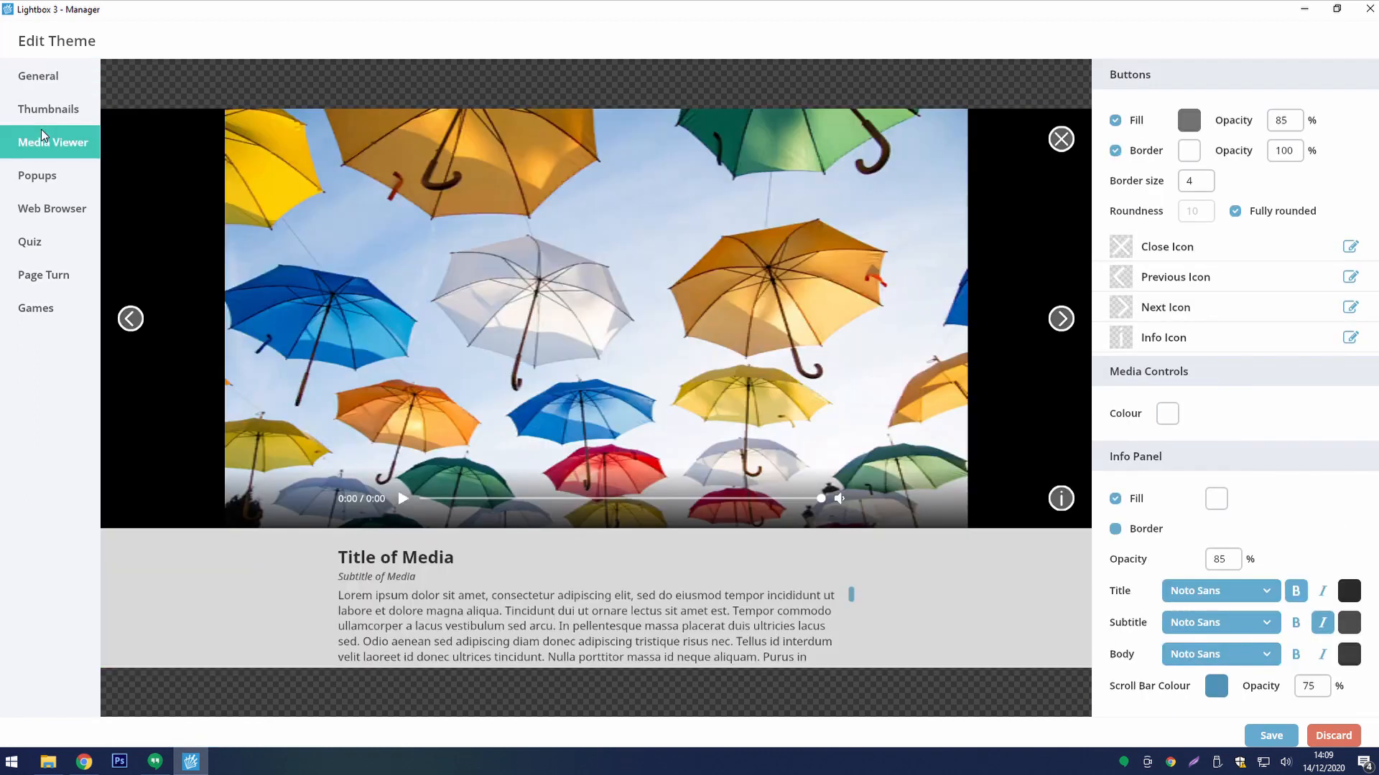
pyautogui.click(1188, 121)
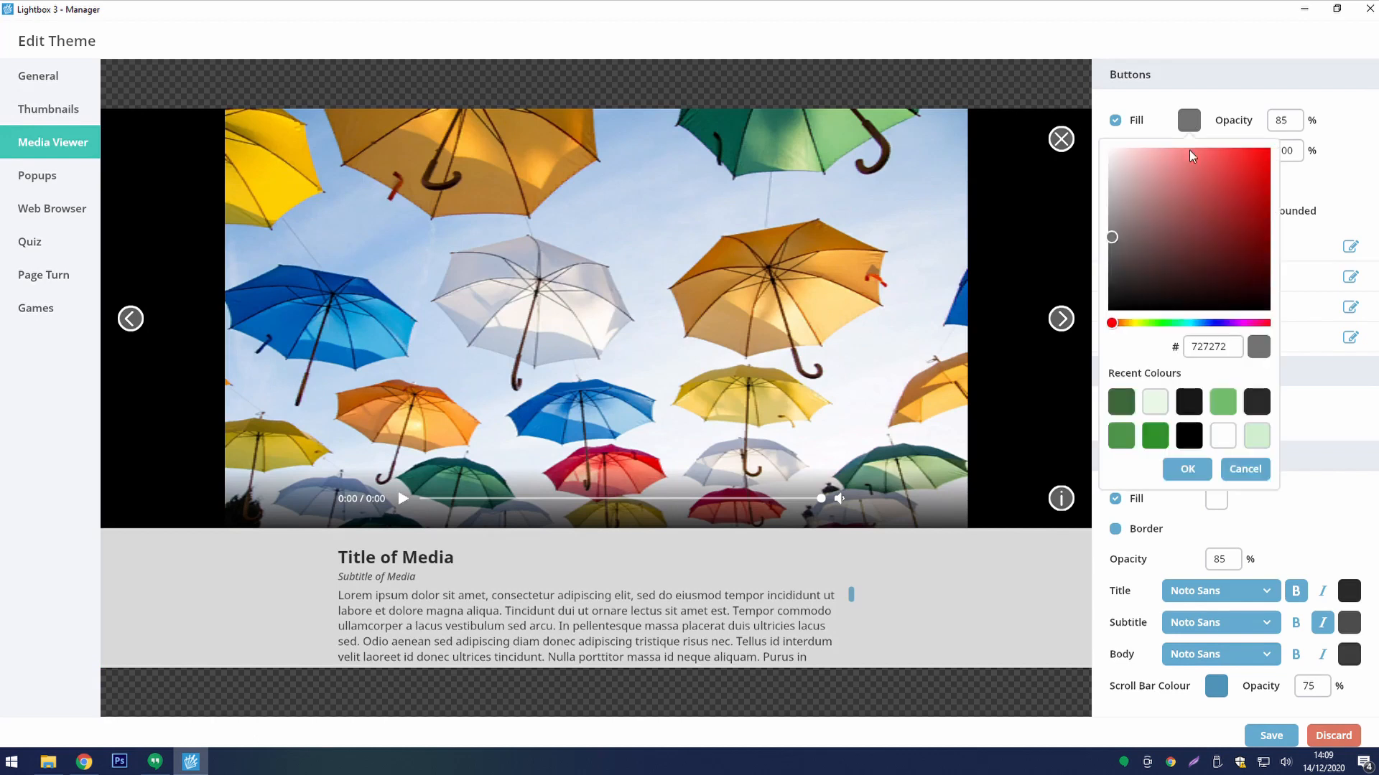
pyautogui.click(1123, 402)
pyautogui.click(1186, 474)
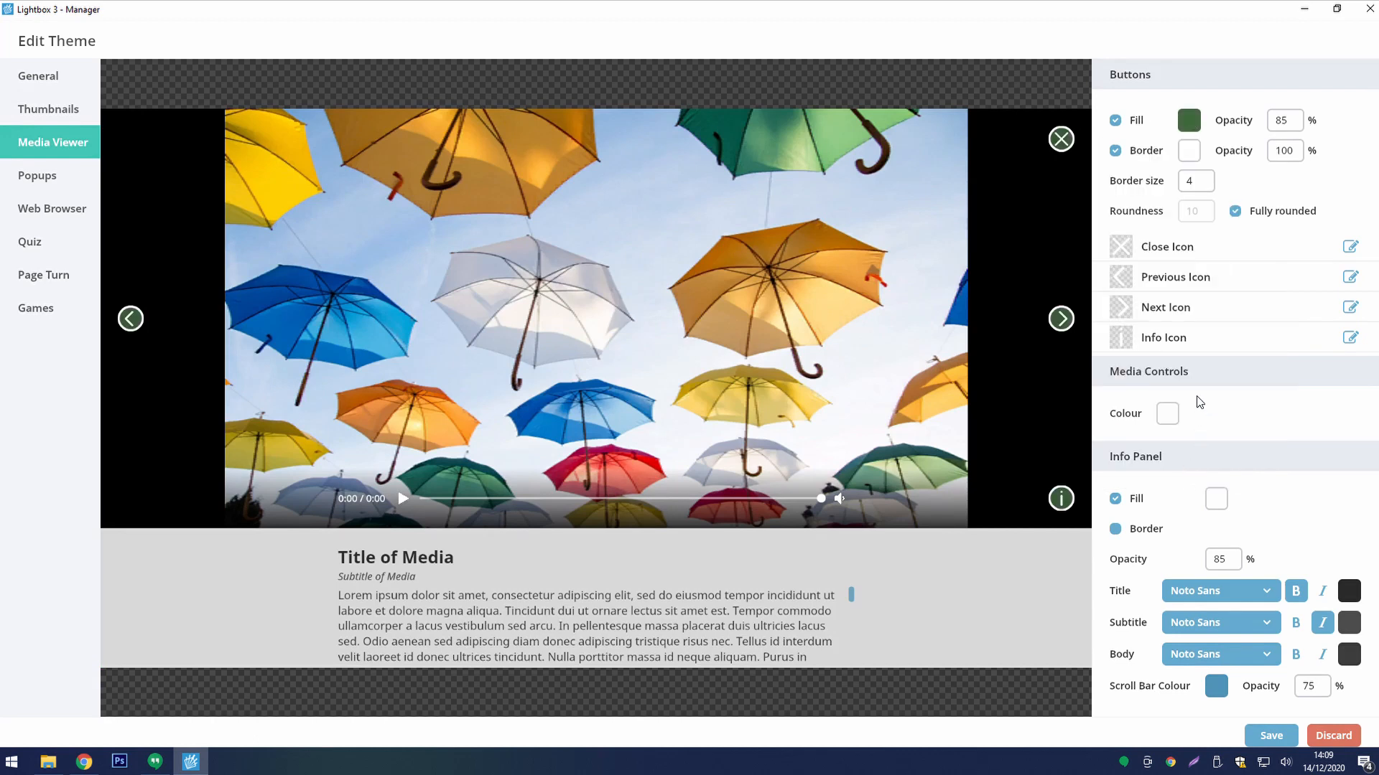
# - Try light green as the Media Controls colour and return it to white
pyautogui.click(1167, 414)
pyautogui.click(1200, 308)
pyautogui.click(1174, 381)
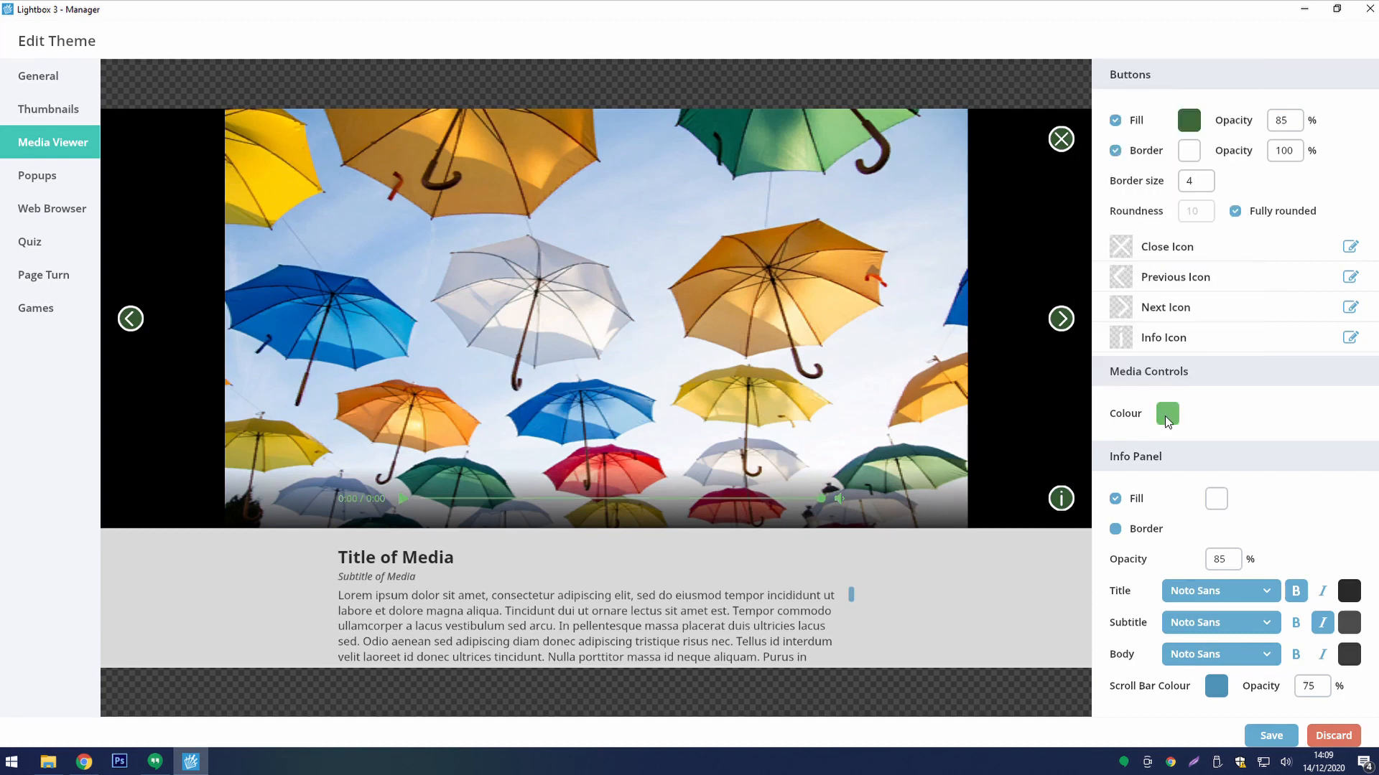
pyautogui.click(1166, 414)
pyautogui.click(1201, 341)
pyautogui.click(1173, 376)
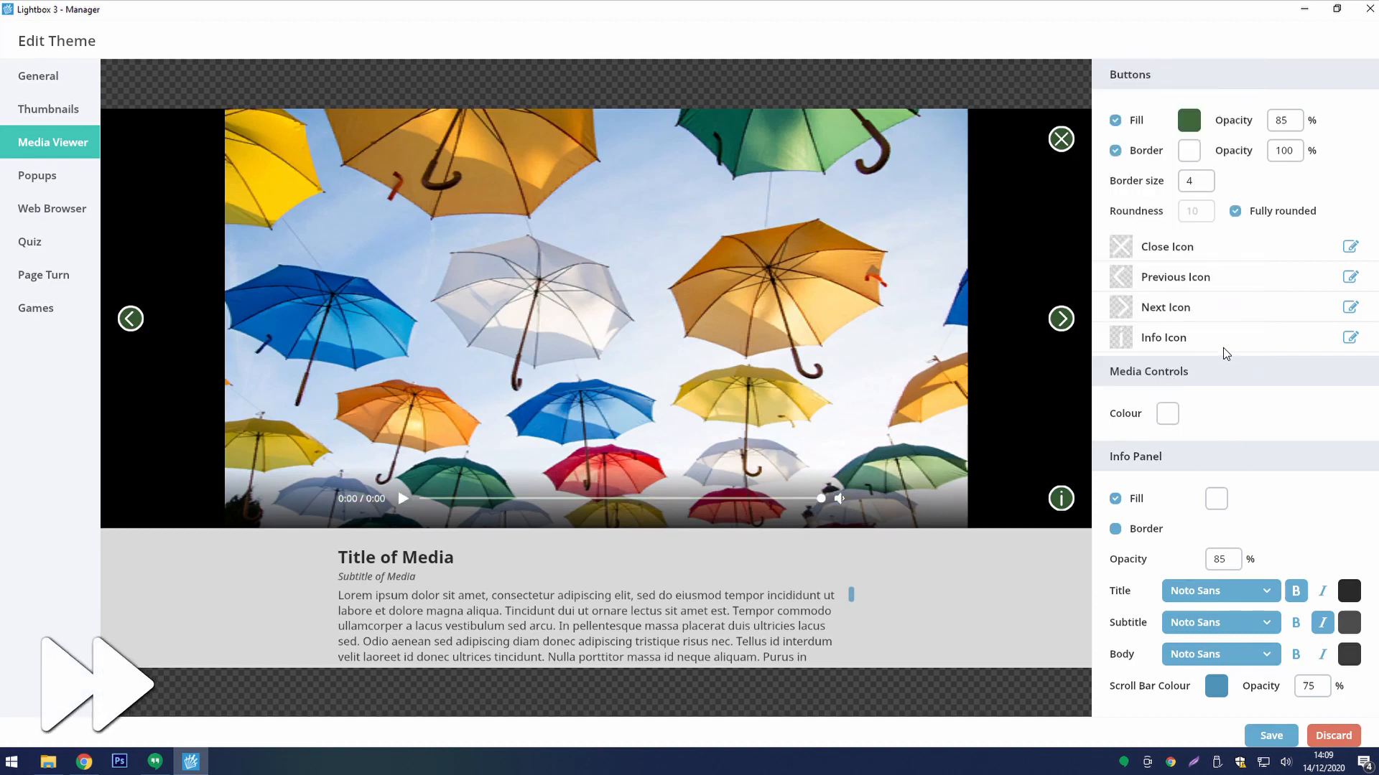
# - Fill the Media Viewer's Info Panel with light green 72BE6D and give it a white border of size 3
pyautogui.click(1216, 498)
pyautogui.click(1250, 396)
pyautogui.click(1224, 459)
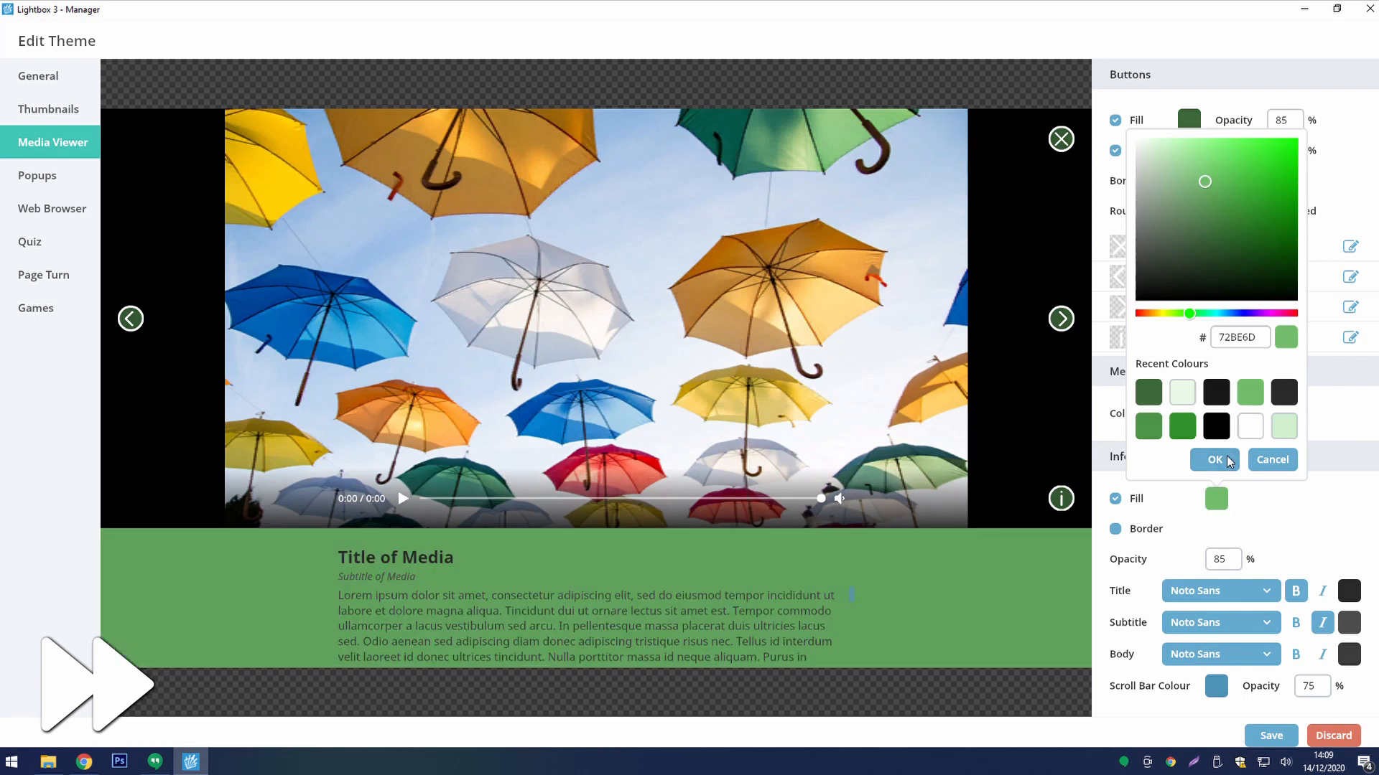
pyautogui.click(1149, 529)
pyautogui.click(1216, 530)
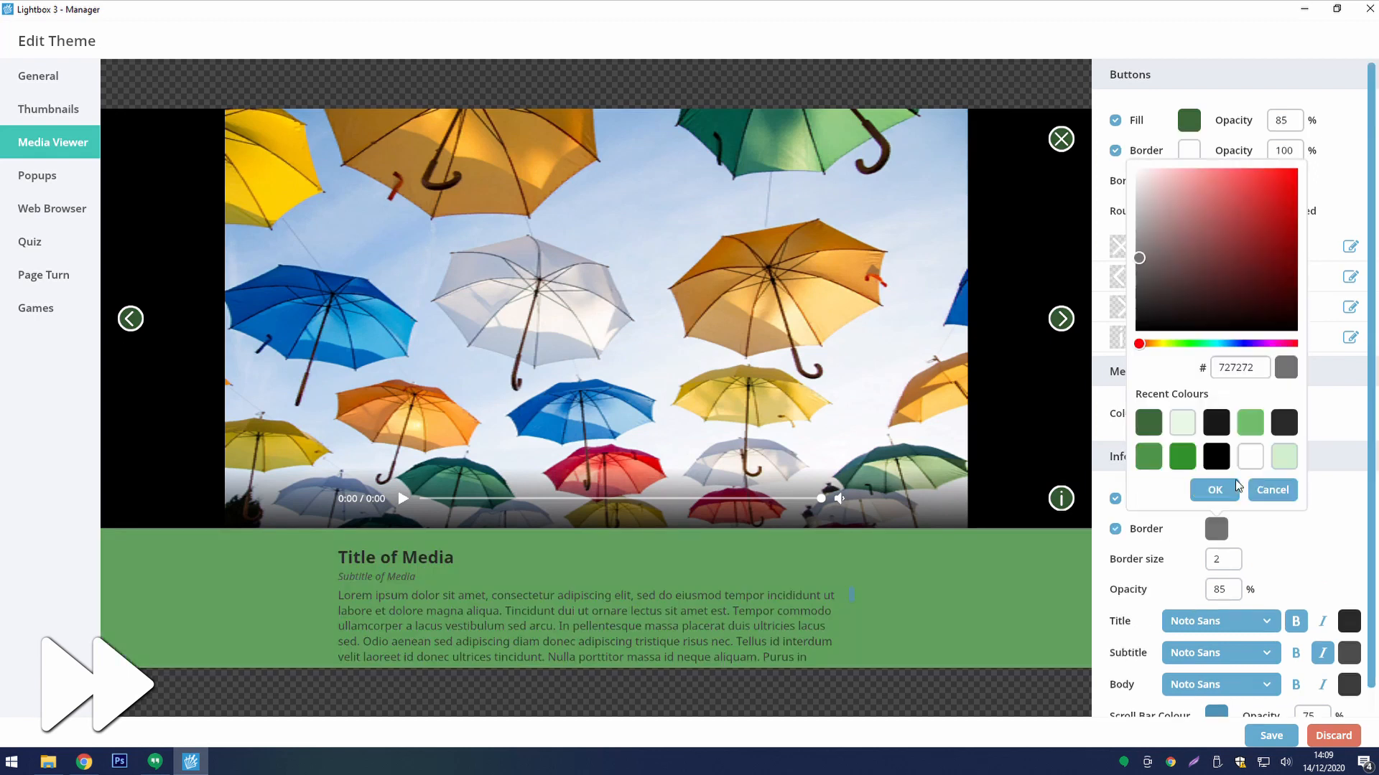
pyautogui.click(1149, 420)
pyautogui.click(1214, 488)
pyautogui.click(1222, 558)
pyautogui.moveTo(1145, 593)
pyautogui.mouseDown()
pyautogui.moveTo(1163, 593)
pyautogui.moveTo(1148, 595)
pyautogui.mouseUp()
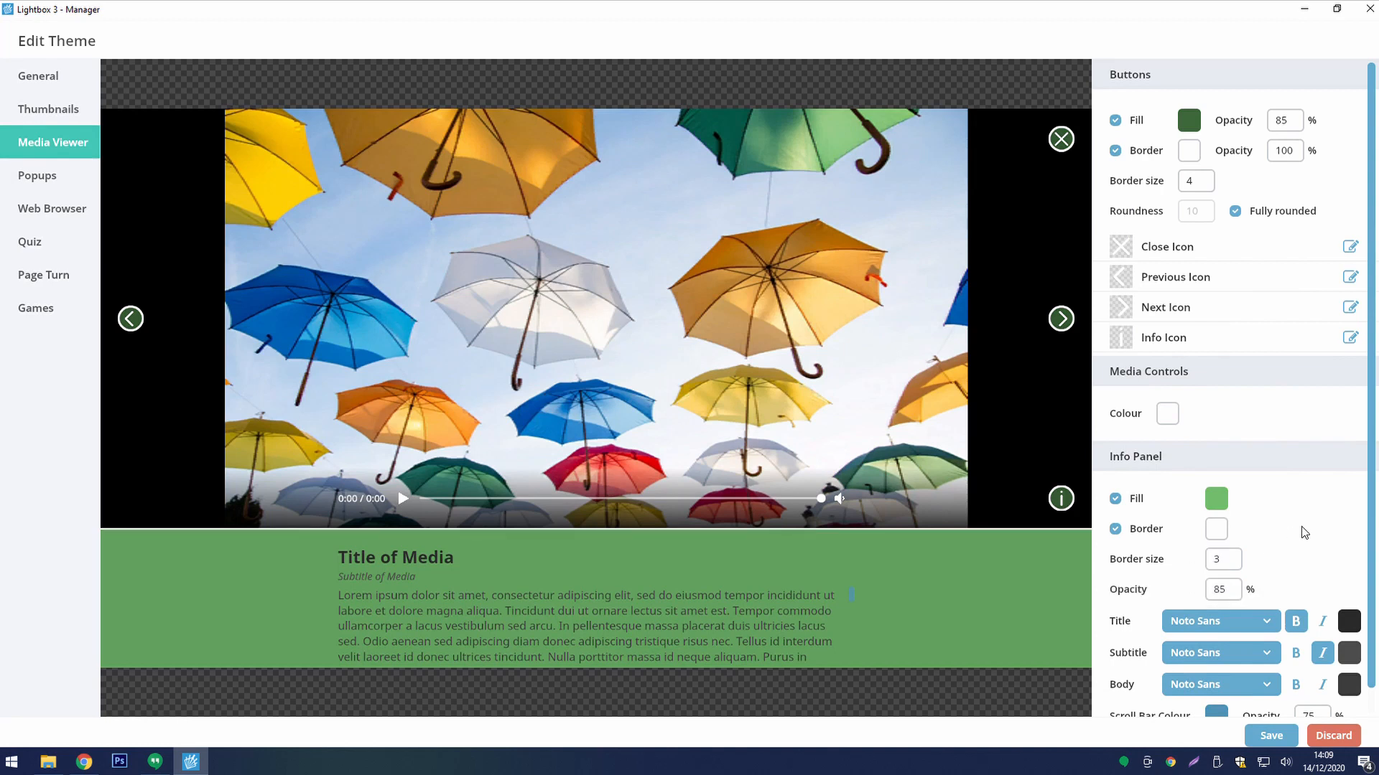
# - Change the Info Panel's Title, Subtitle and Body text colours to white FFFFFF
pyautogui.scroll(-1, 1299, 529)
pyautogui.click(1314, 522)
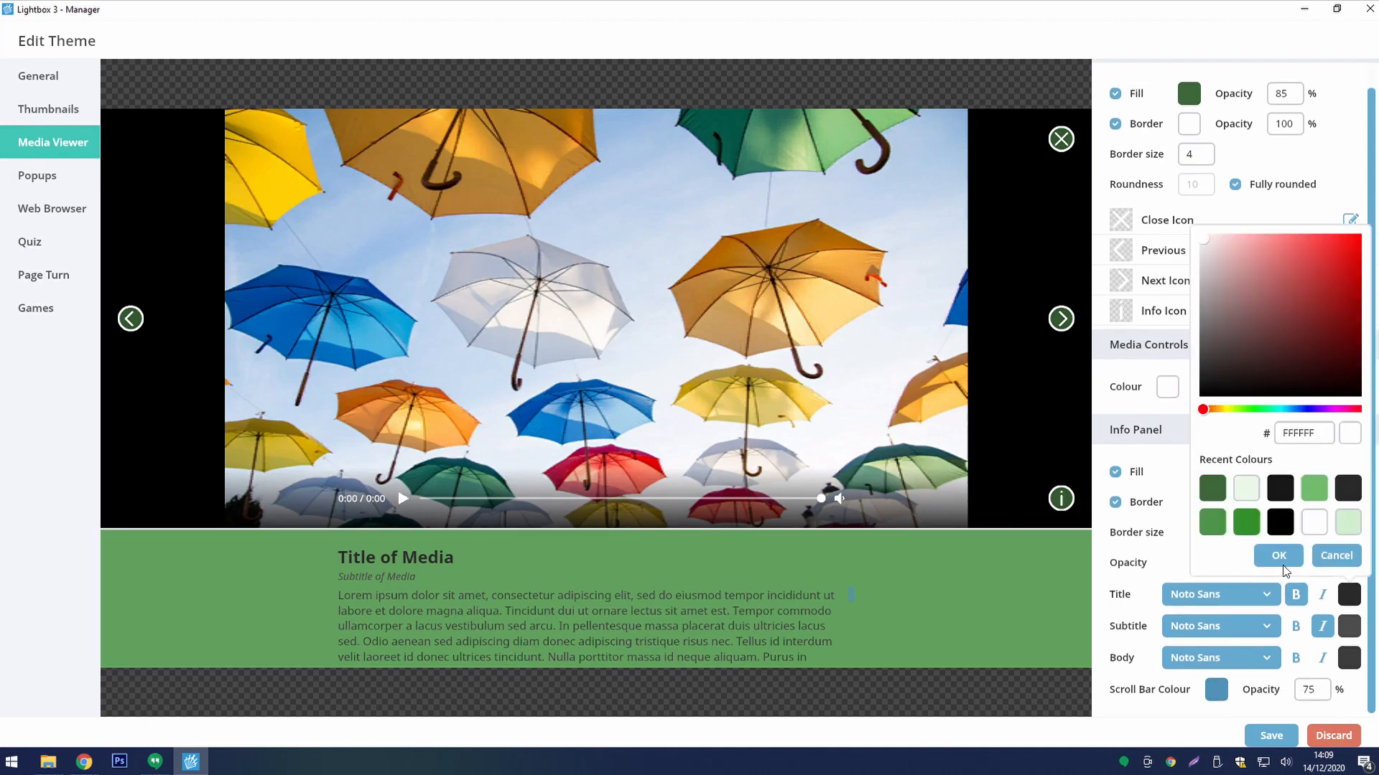
pyautogui.click(1279, 555)
pyautogui.click(1349, 626)
pyautogui.click(1315, 559)
pyautogui.click(1278, 587)
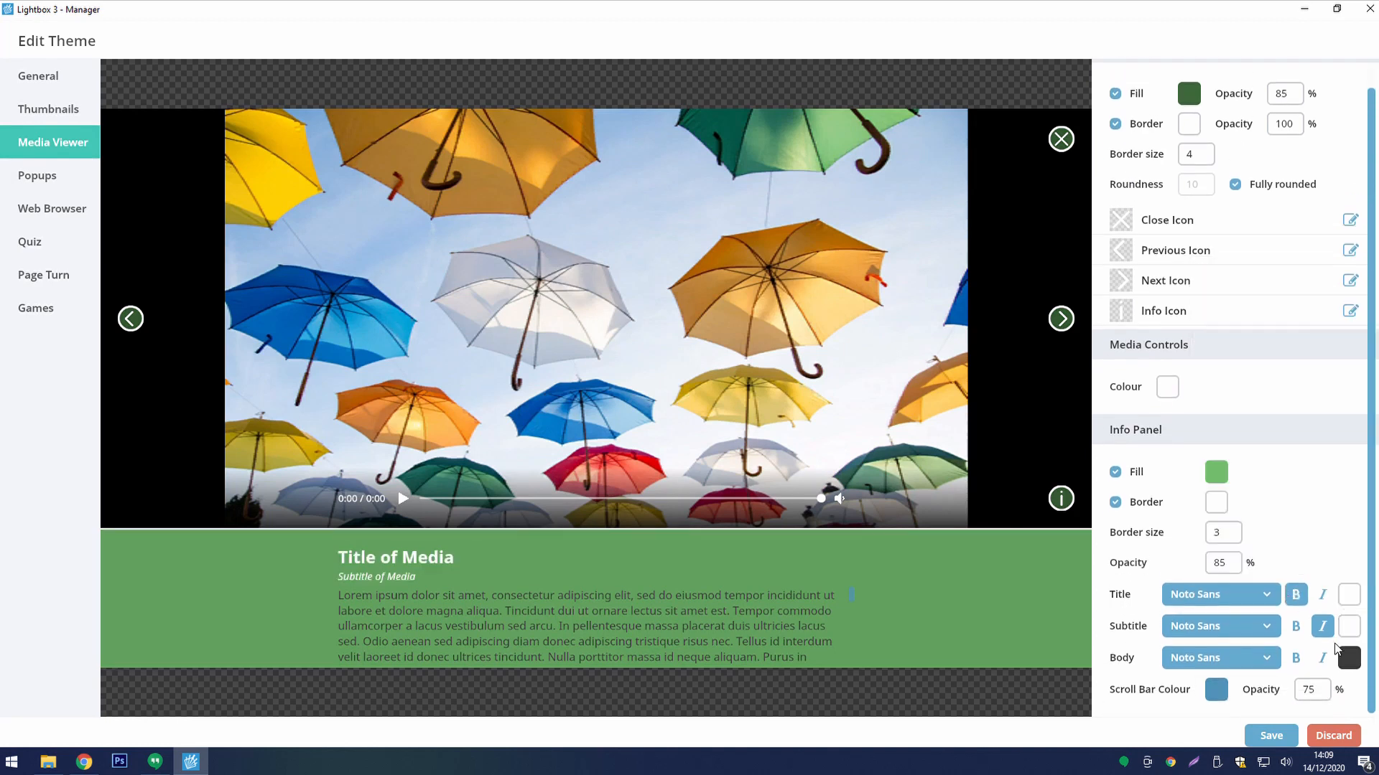
pyautogui.click(1349, 658)
pyautogui.click(1314, 585)
pyautogui.click(1279, 619)
# - Try Noto Serif as the Info Panel's Subtitle font and switch it back to Noto Sans
pyautogui.click(1251, 630)
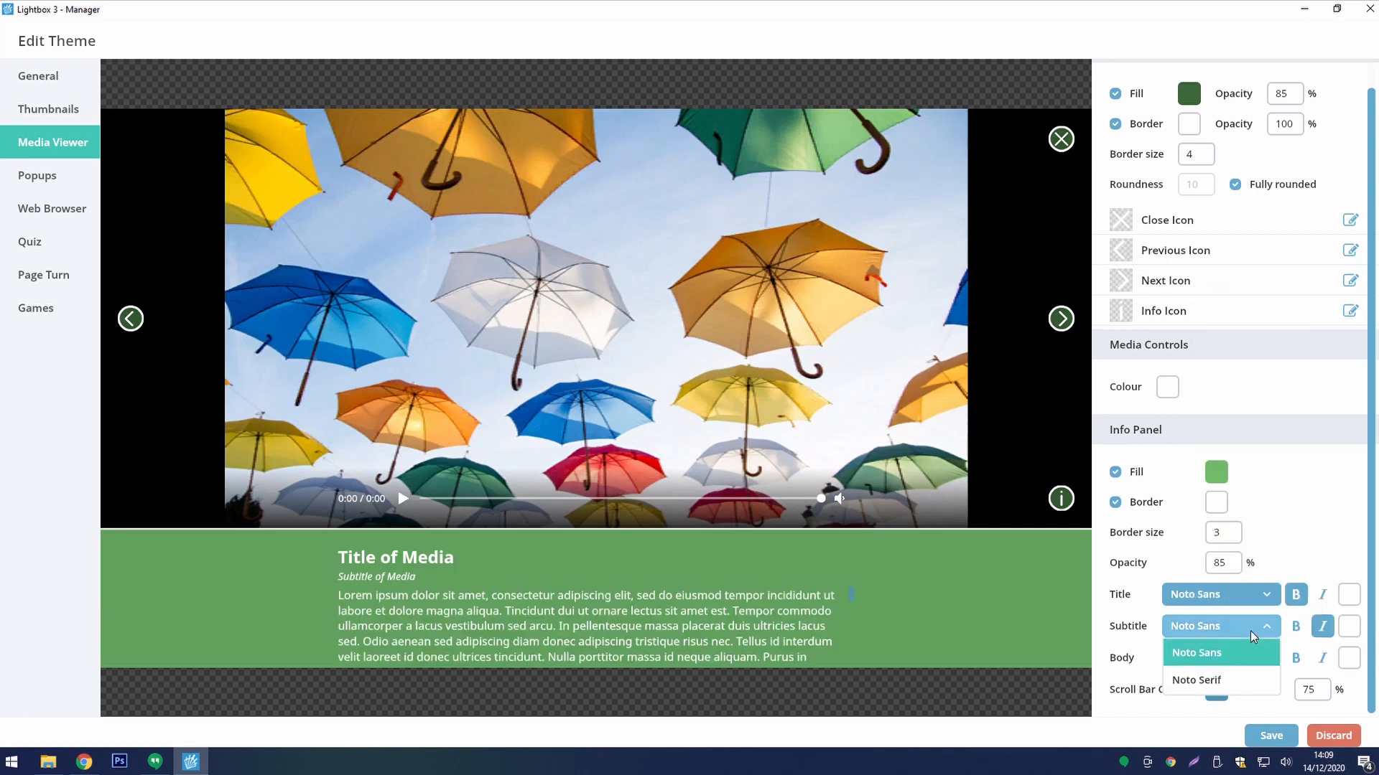
pyautogui.click(1238, 679)
pyautogui.click(1252, 633)
pyautogui.click(1247, 654)
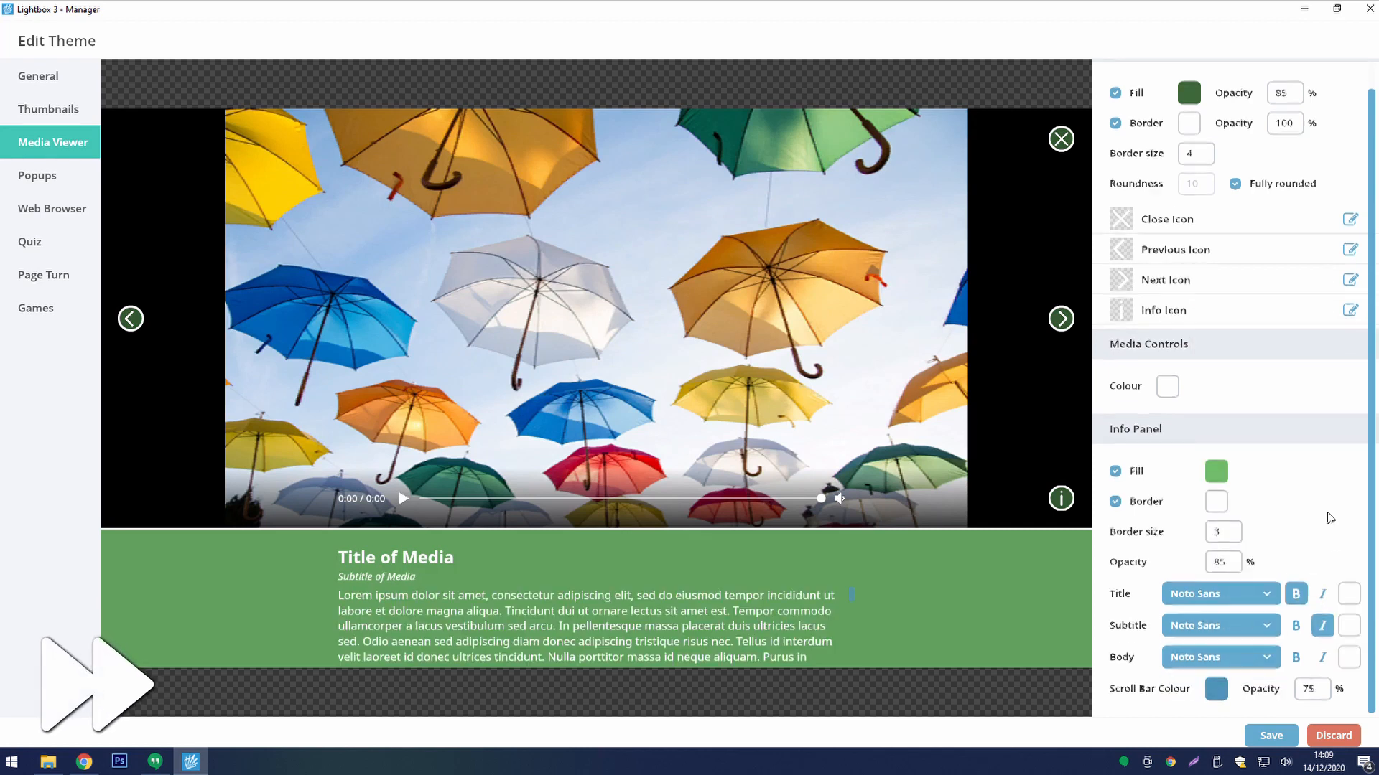
# - Set the Info Panel's scroll bar colour to white with 65% opacity and test scrolling in the preview
pyautogui.click(1217, 689)
pyautogui.click(1251, 617)
pyautogui.click(1216, 650)
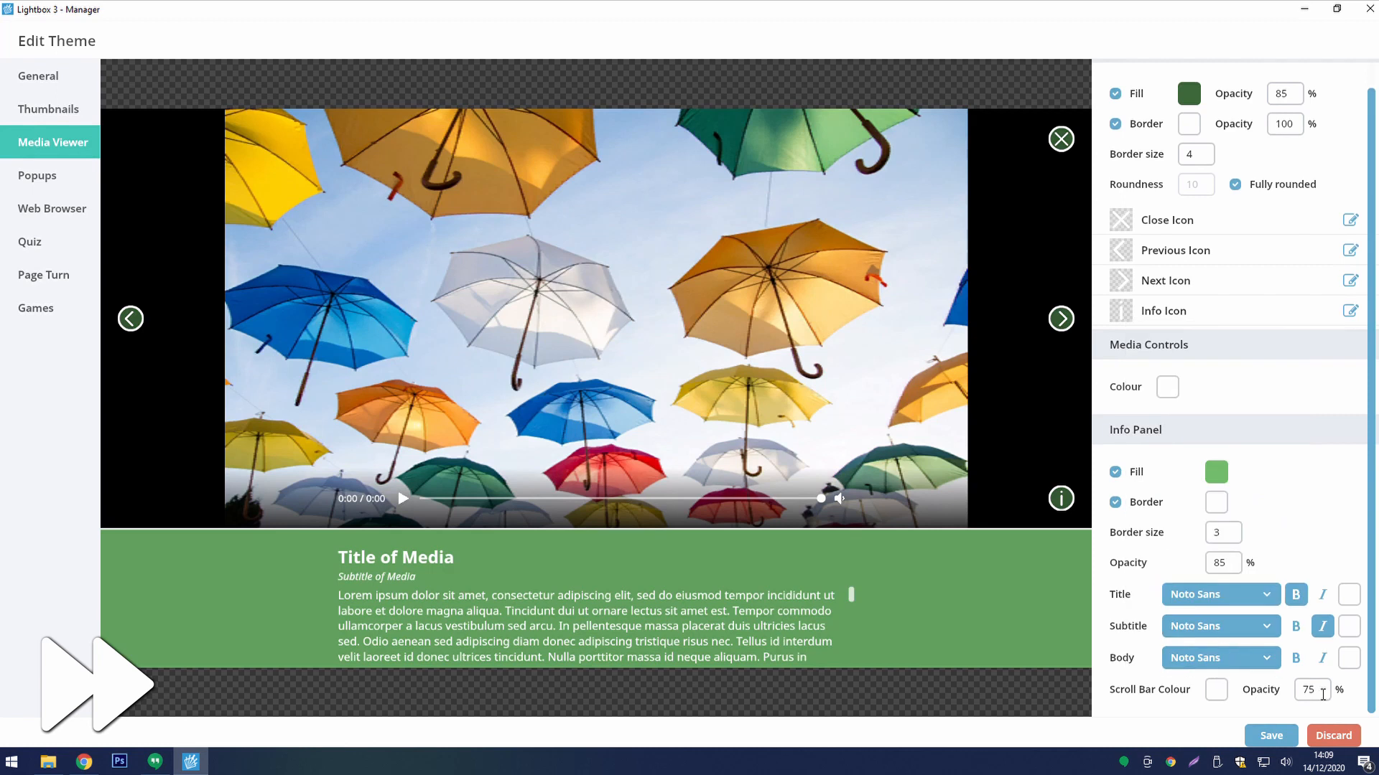
pyautogui.click(1310, 689)
pyautogui.moveTo(1308, 723)
pyautogui.mouseDown()
pyautogui.moveTo(1260, 724)
pyautogui.moveTo(1293, 727)
pyautogui.mouseUp()
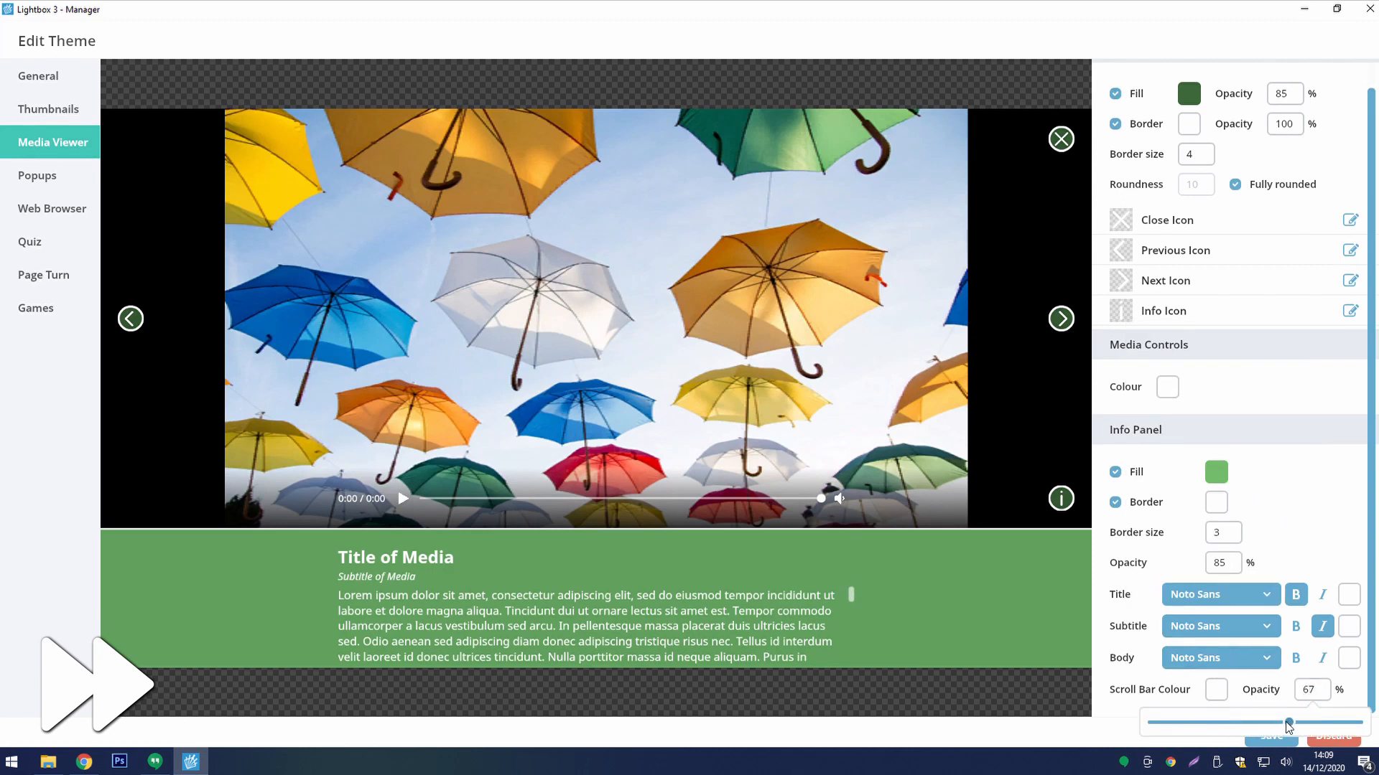
pyautogui.scroll(-2, 823, 637)
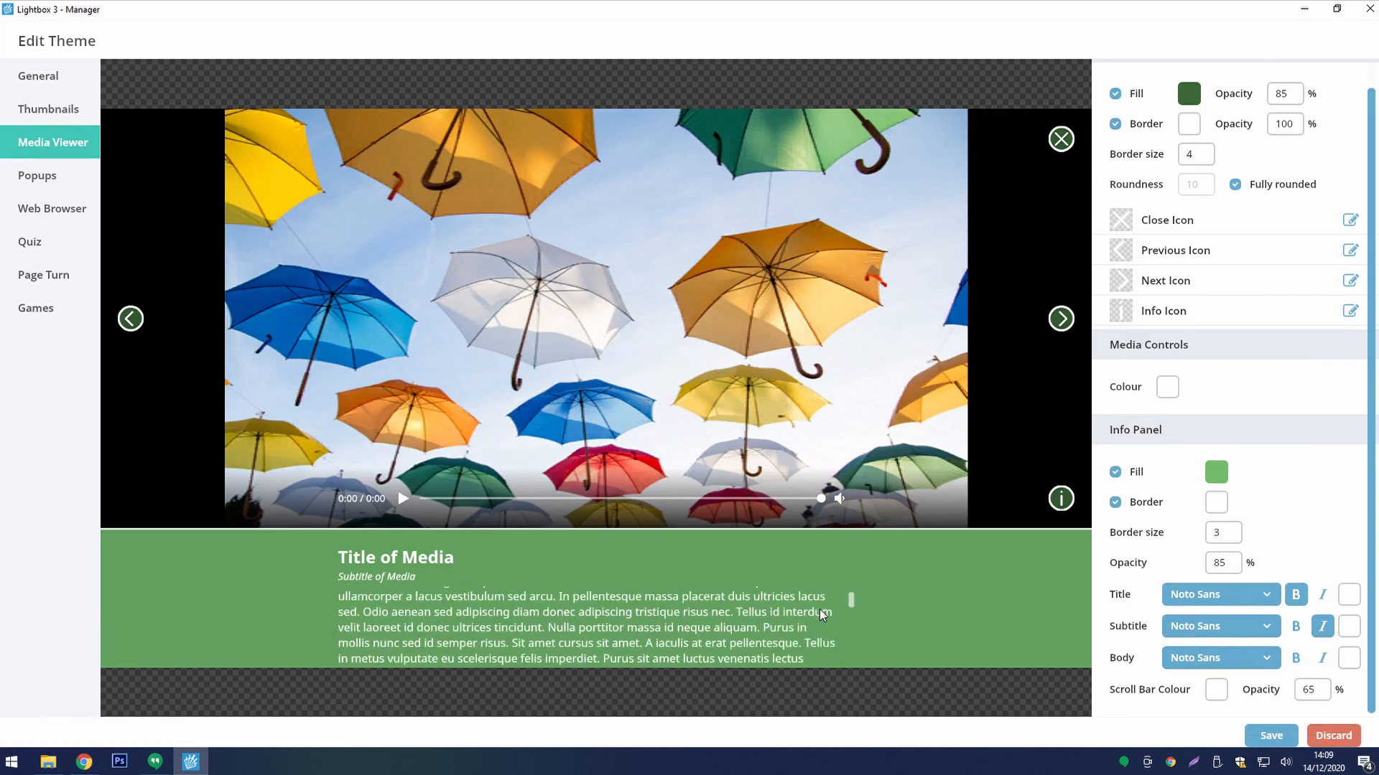
pyautogui.scroll(2, 826, 636)
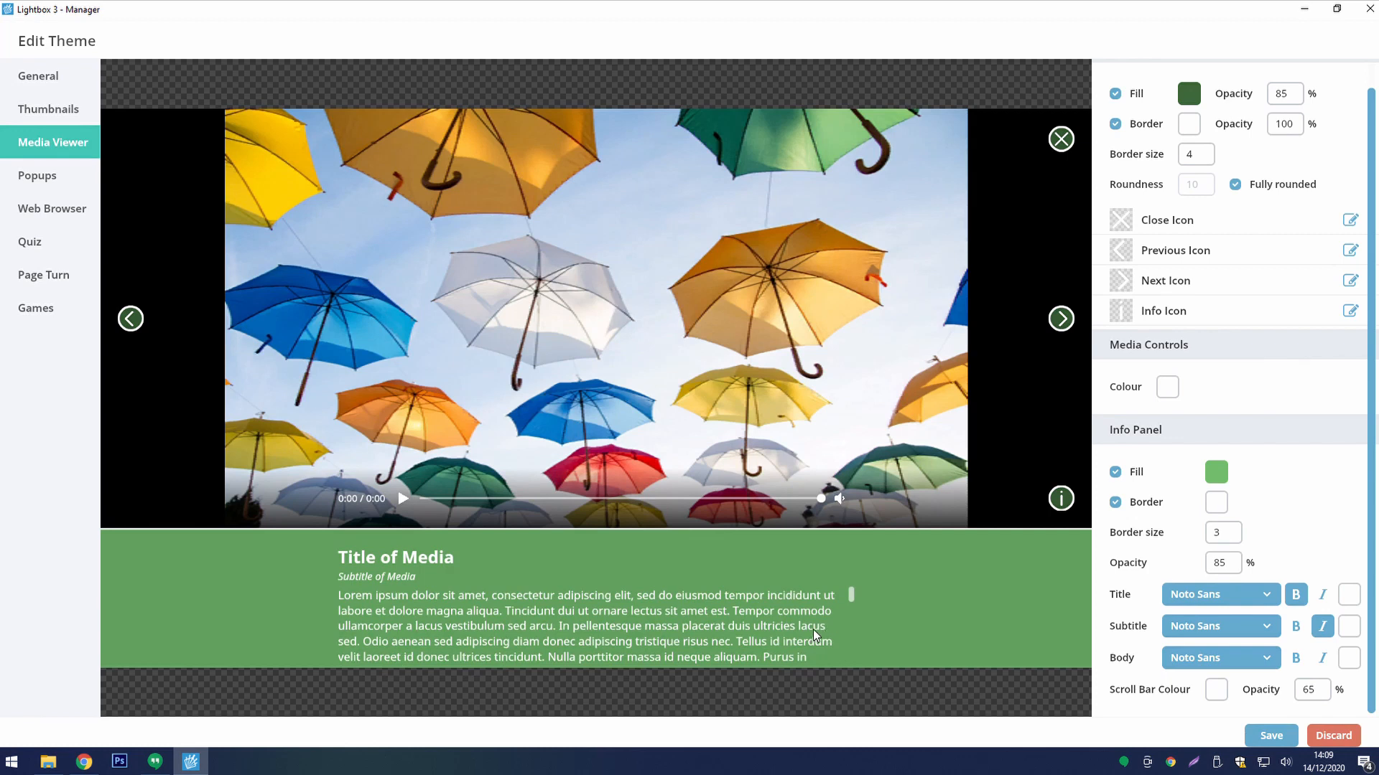
# - Set the overlay colour in the Popups settings to light grey
pyautogui.click(75, 185)
pyautogui.click(1168, 117)
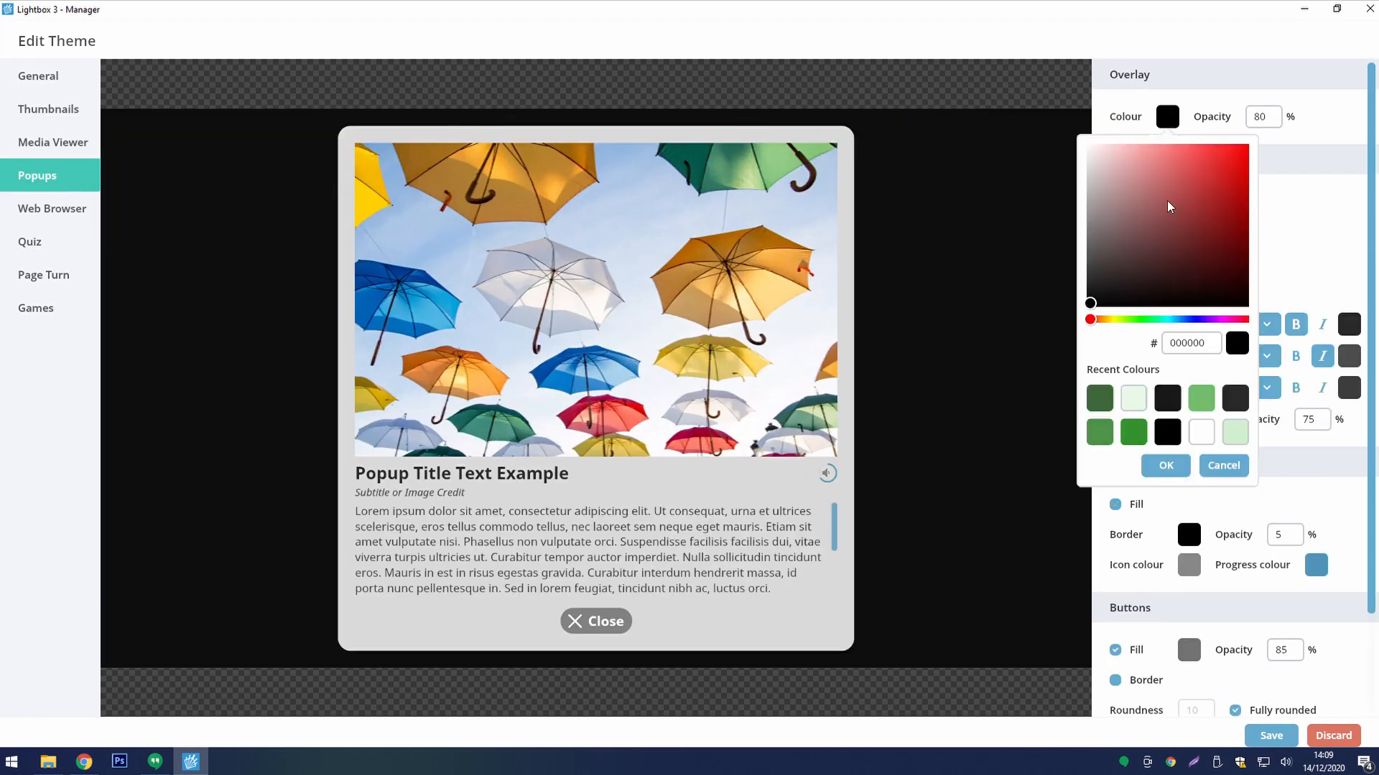
pyautogui.moveTo(1102, 232); pyautogui.dragTo(1078, 232)
pyautogui.click(1166, 465)
pyautogui.click(1167, 117)
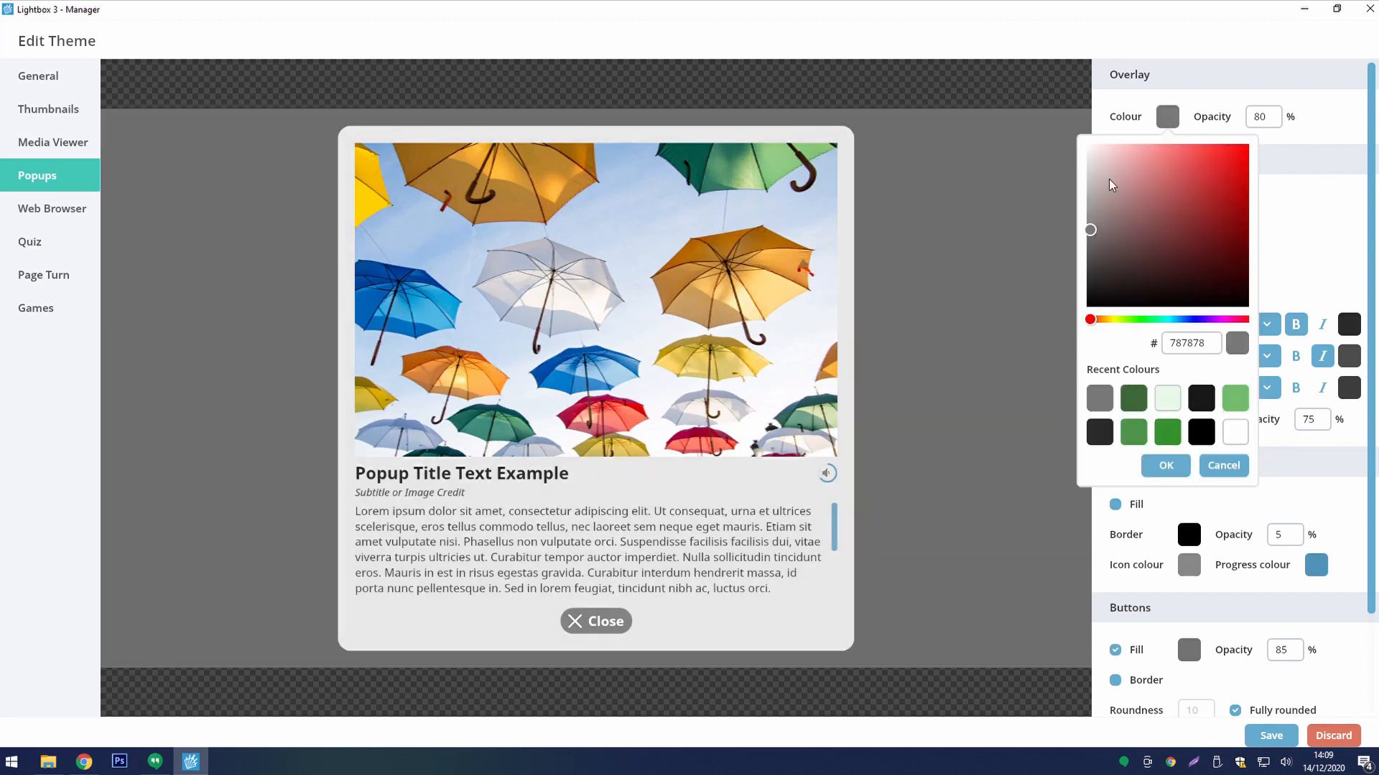
pyautogui.click(1090, 188)
pyautogui.click(1166, 465)
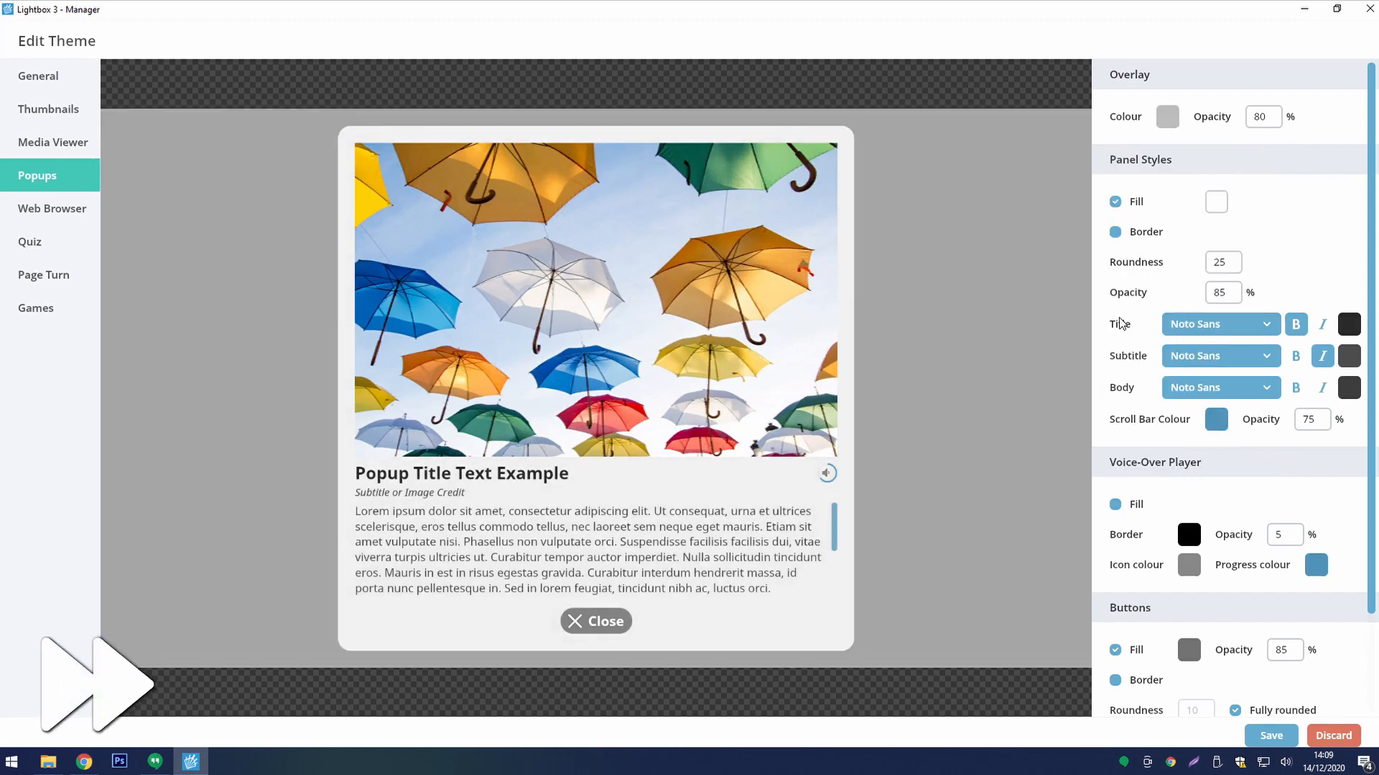
# - Set the fill colour of the popup panel to the recently used light green
pyautogui.click(1217, 204)
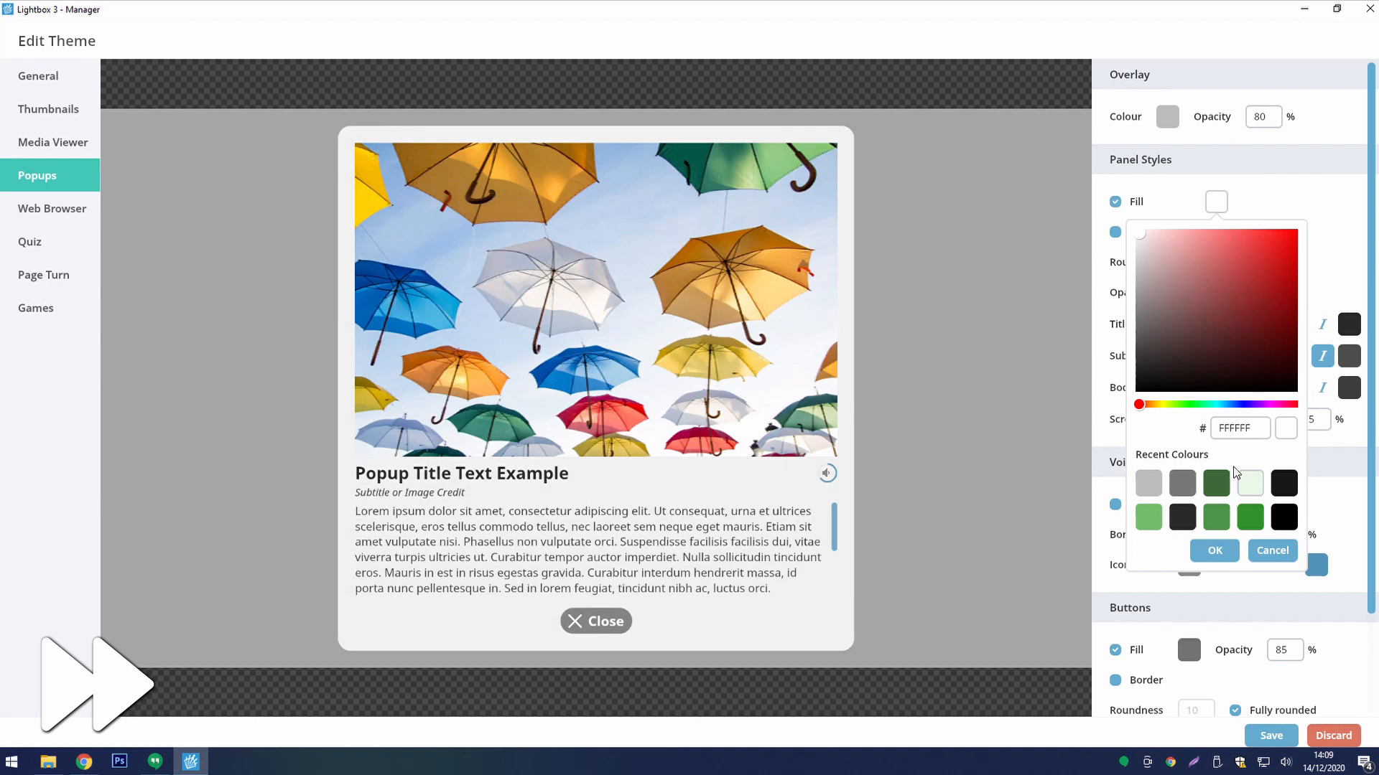
pyautogui.click(1148, 517)
pyautogui.click(1215, 551)
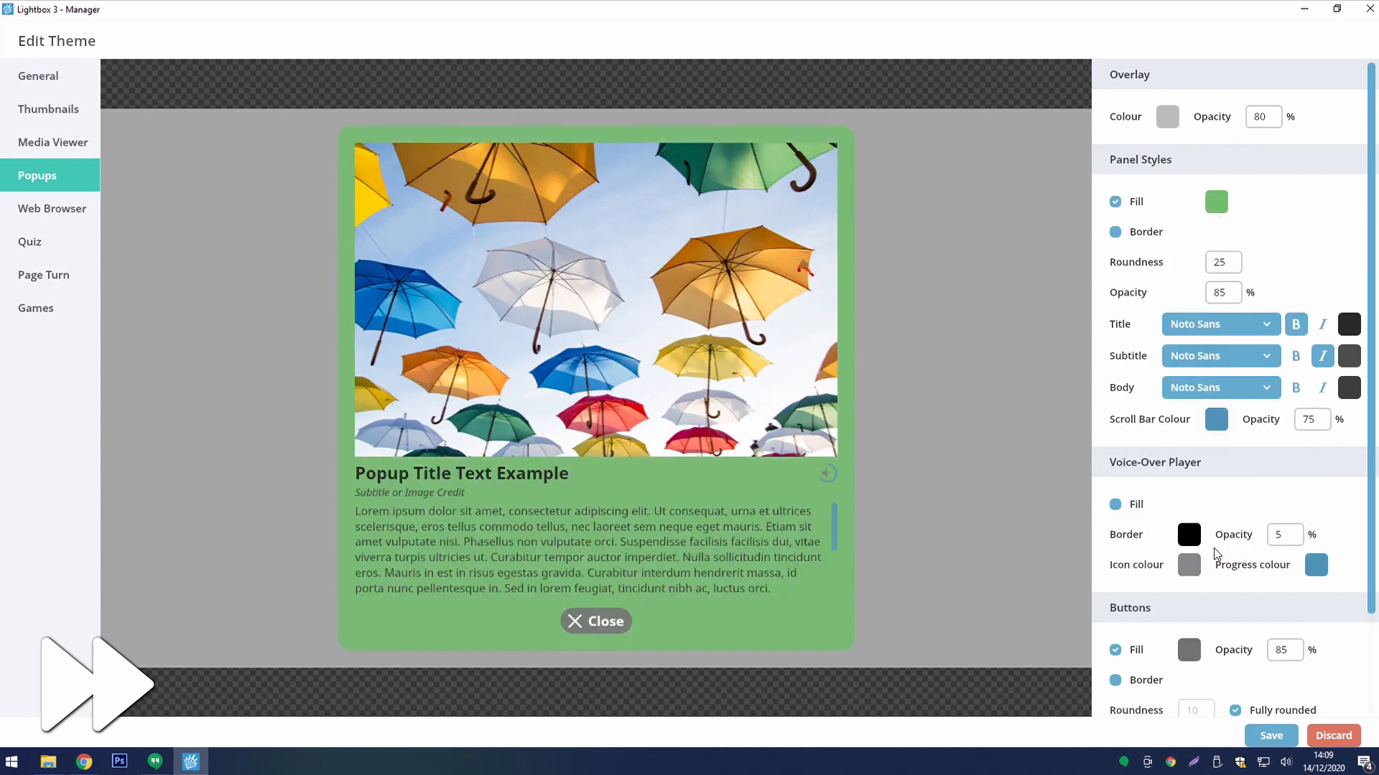
# - Enable a border on the popup panel, coloured white FFFFFF with a border size of 5
pyautogui.click(1146, 232)
pyautogui.click(1216, 231)
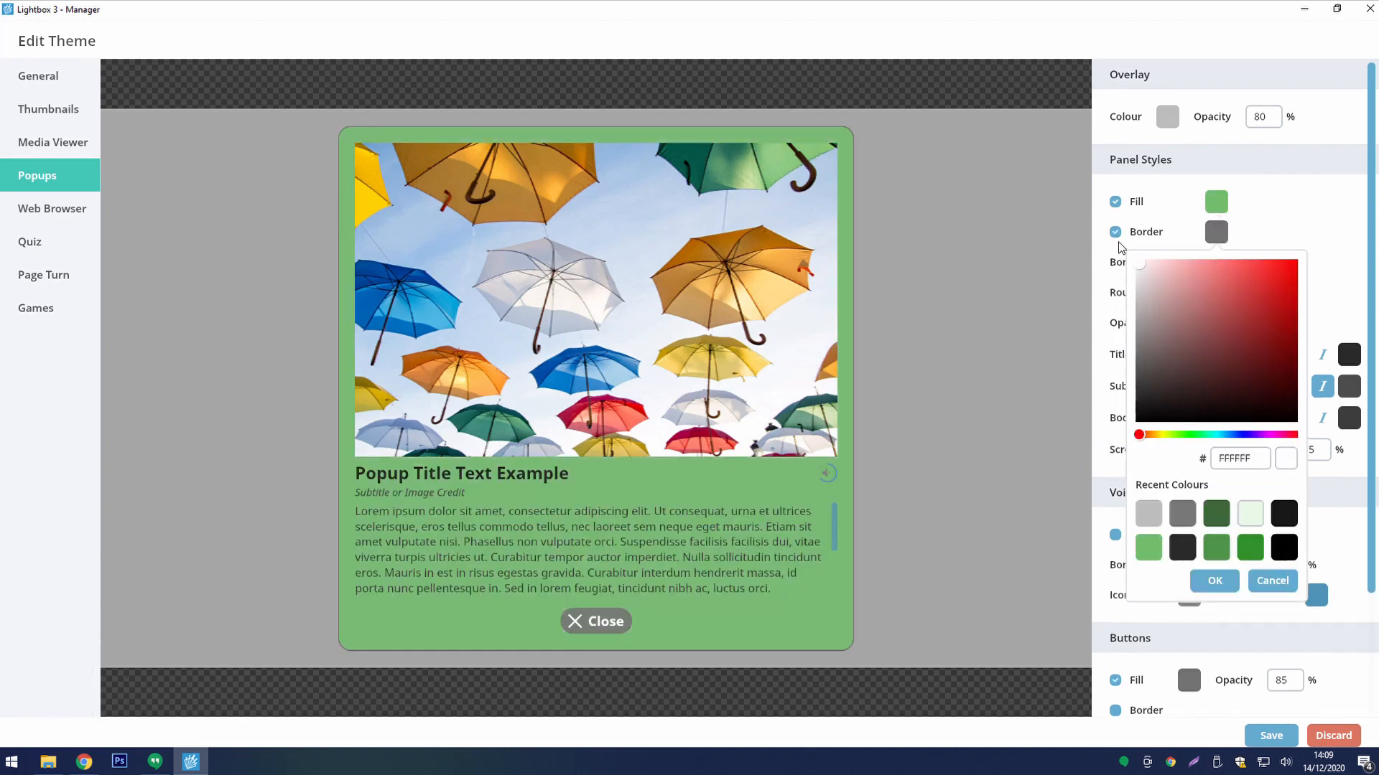
pyautogui.click(1215, 580)
pyautogui.click(1224, 262)
pyautogui.moveTo(1133, 296); pyautogui.dragTo(1163, 296)
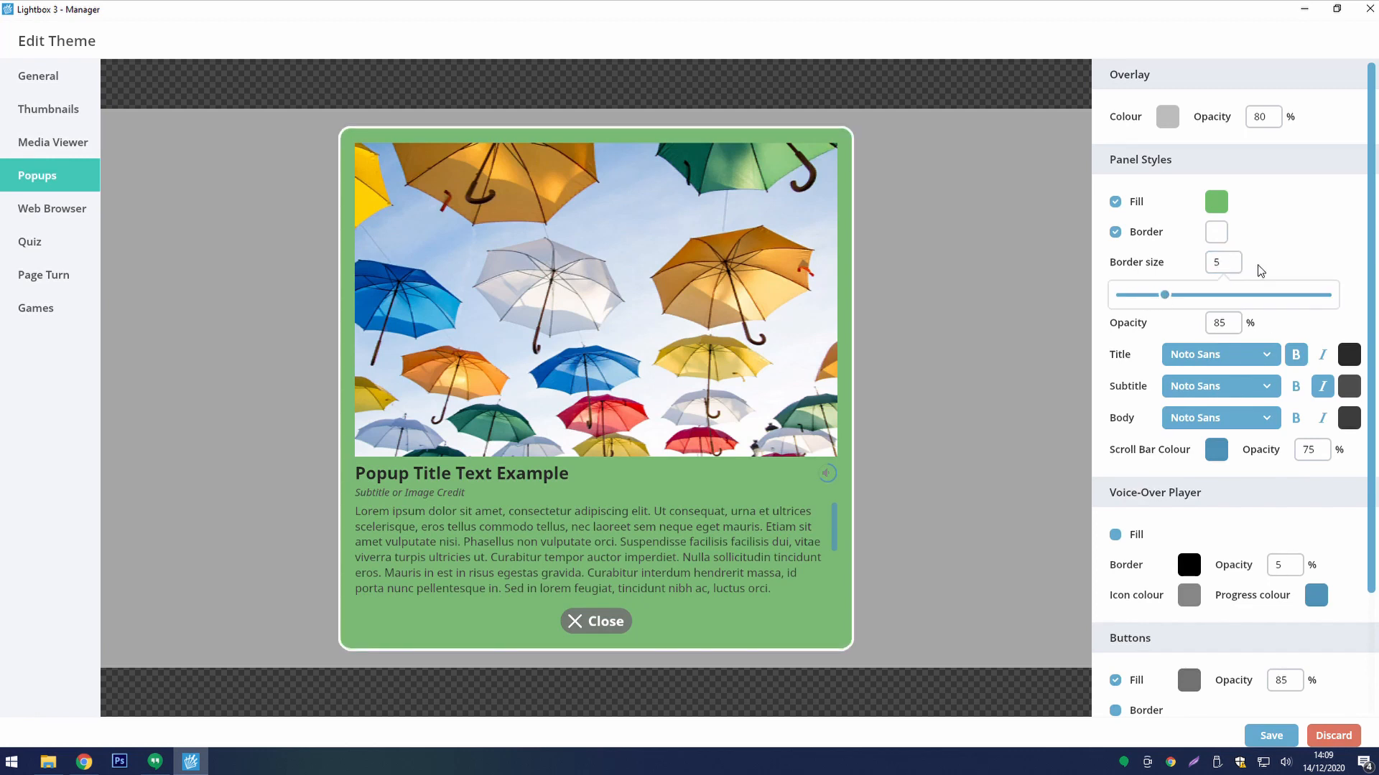
# - Change the popup panel's Title, Subtitle and Body text colours to white
pyautogui.click(1349, 354)
pyautogui.click(1224, 641)
pyautogui.click(1271, 702)
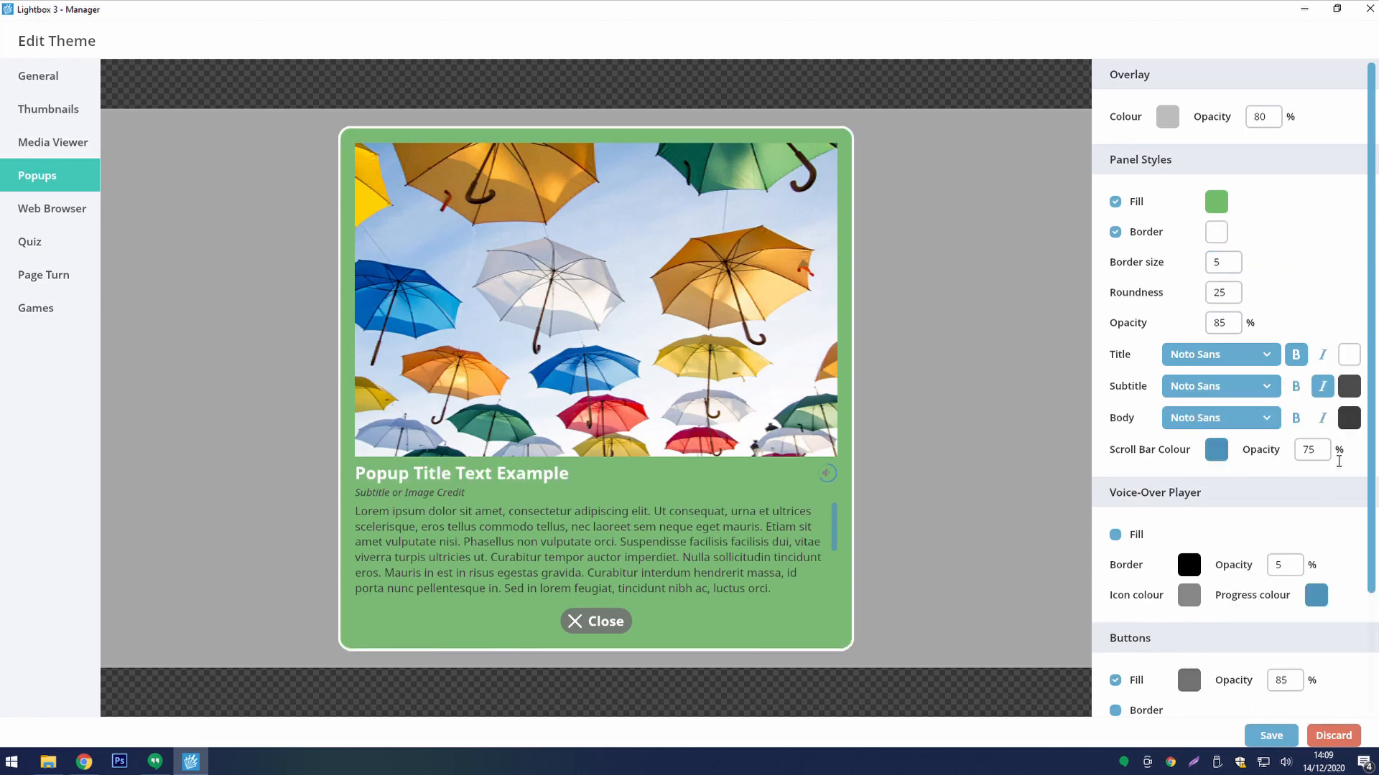
pyautogui.click(1350, 386)
pyautogui.click(1320, 475)
pyautogui.click(1238, 546)
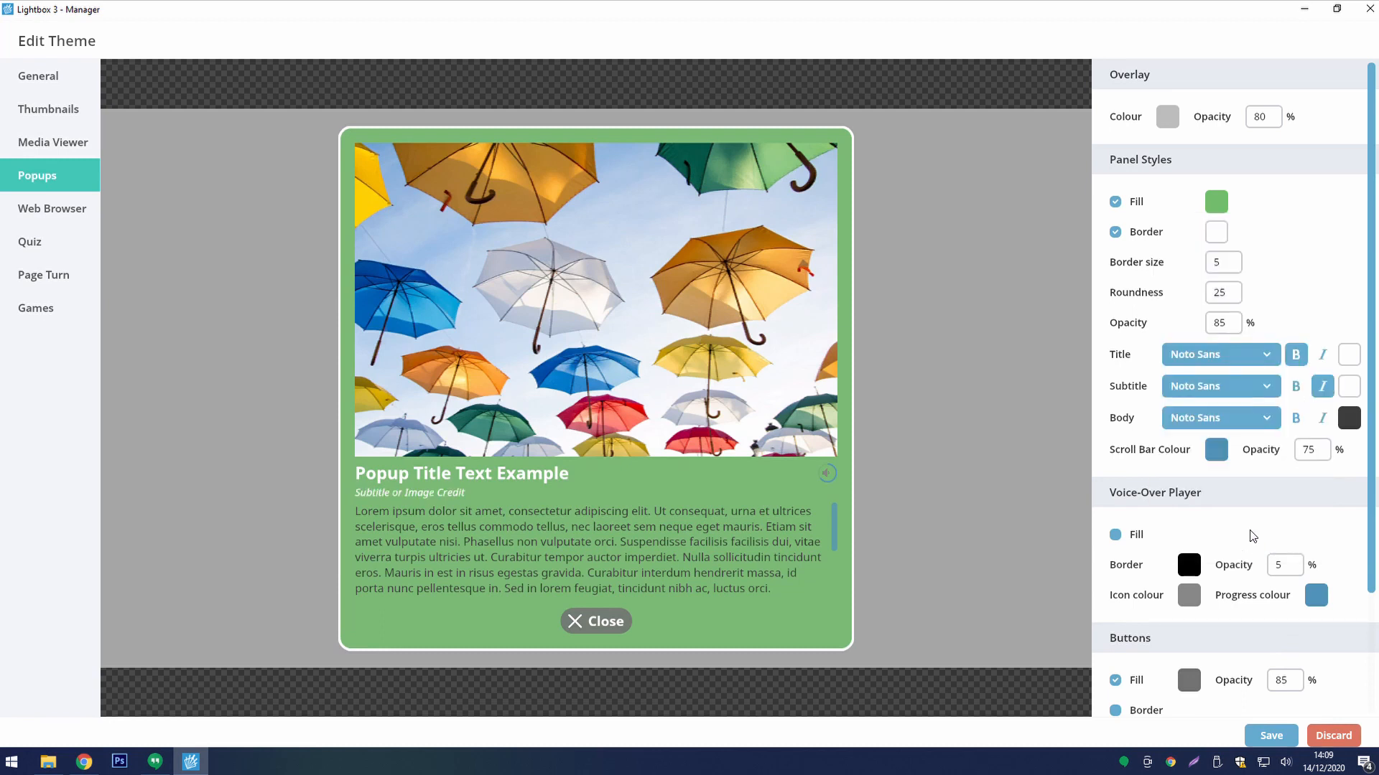
pyautogui.click(1349, 417)
pyautogui.click(1229, 316)
pyautogui.click(1278, 376)
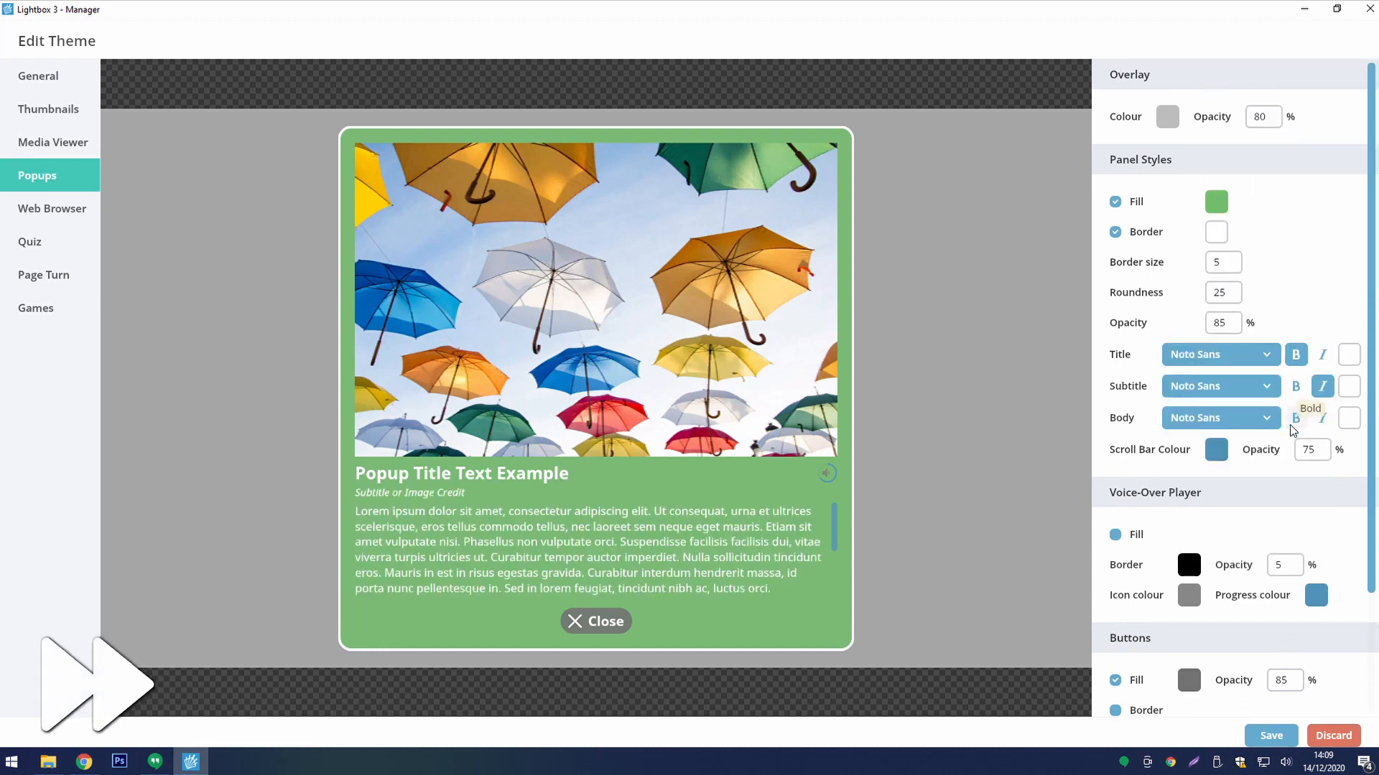
# - Set the popup panel's scroll bar colour to white with 65% opacity
pyautogui.click(1215, 450)
pyautogui.click(1160, 343)
pyautogui.click(1215, 407)
pyautogui.click(1311, 453)
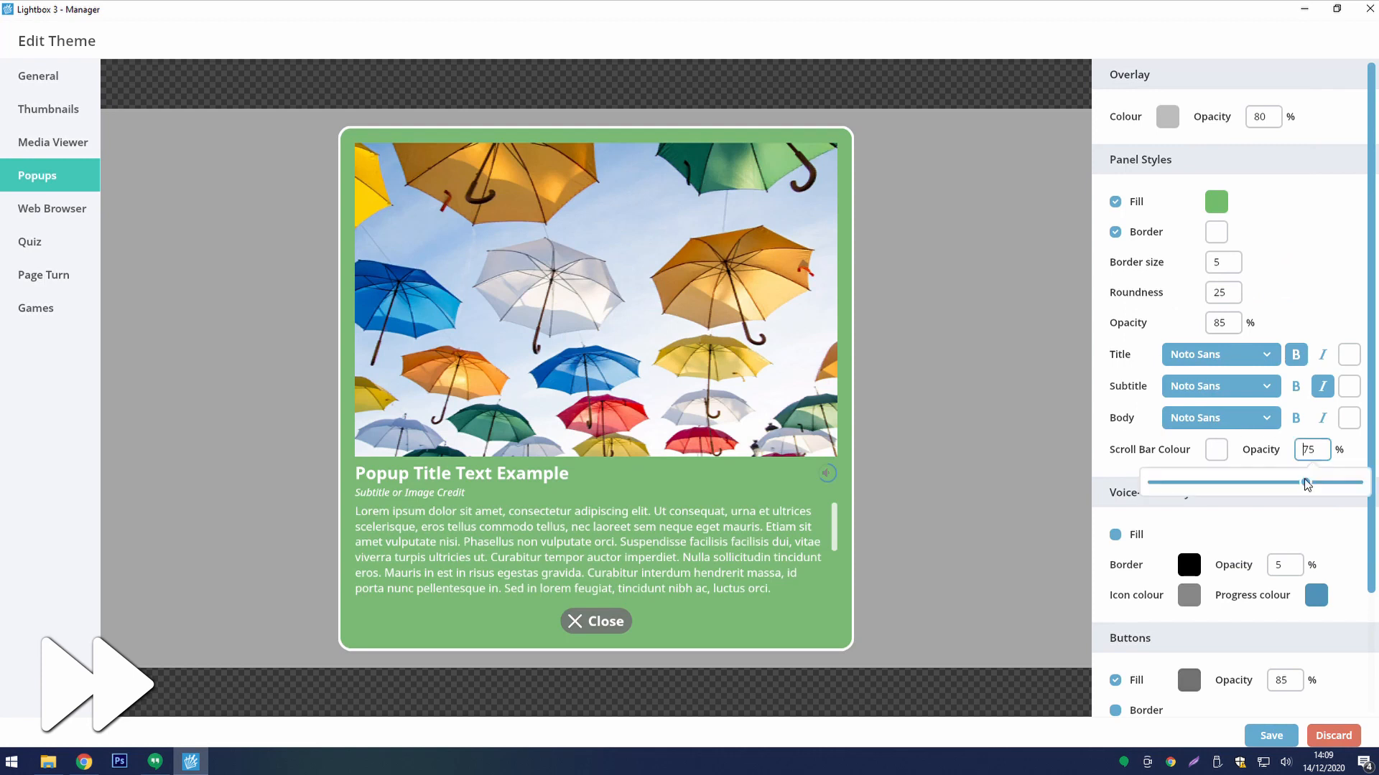
pyautogui.moveTo(1307, 485); pyautogui.dragTo(1284, 484)
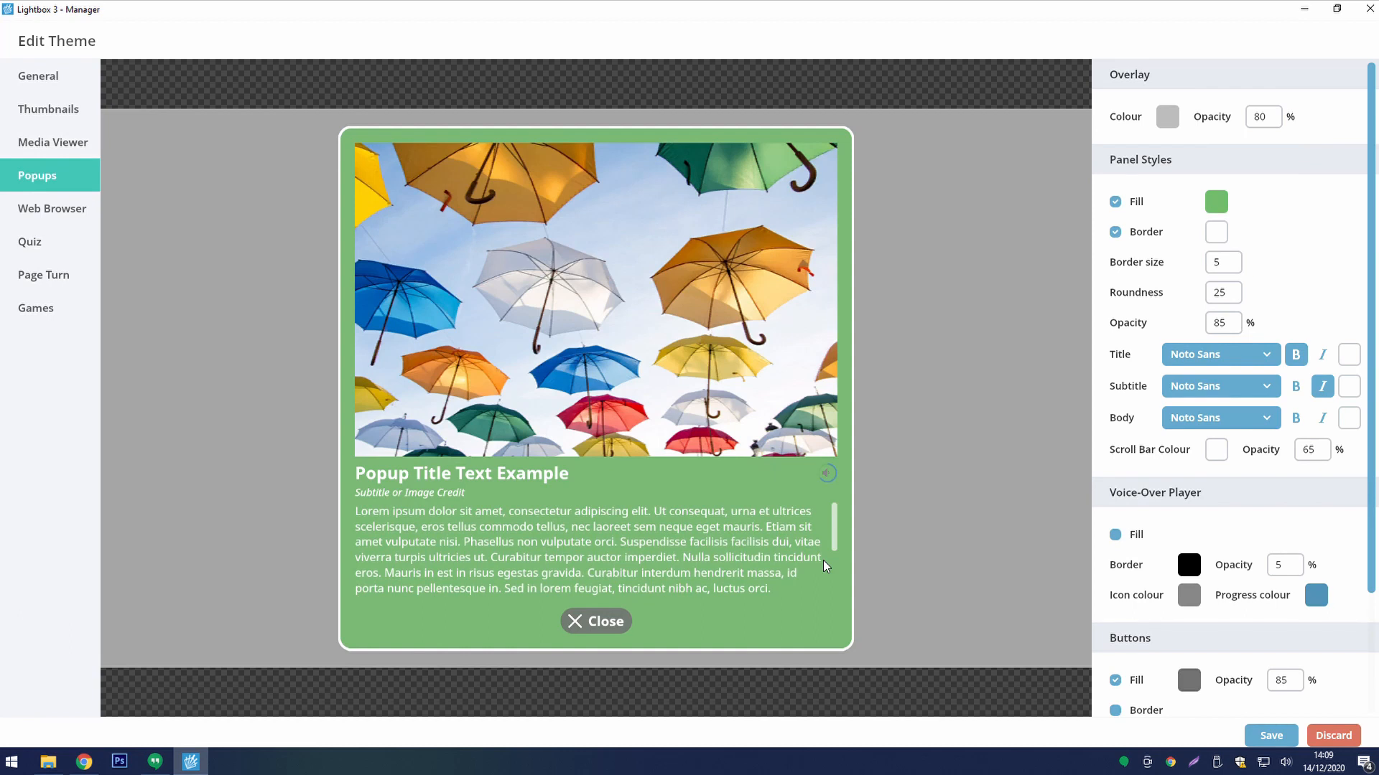
# - Set the popup Voice-Over Player's icon colour and progress colour to white
pyautogui.scroll(-3, 1214, 459)
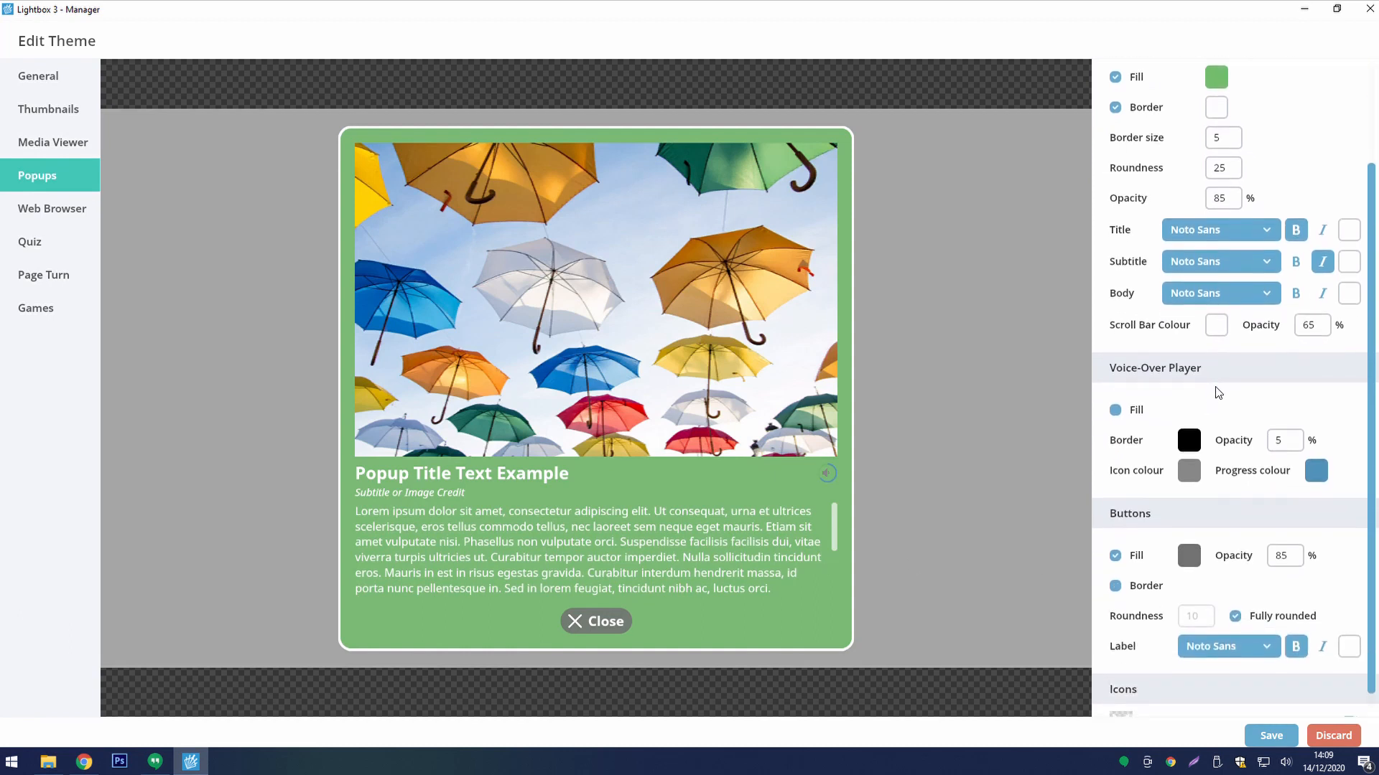
pyautogui.scroll(-1, 1218, 393)
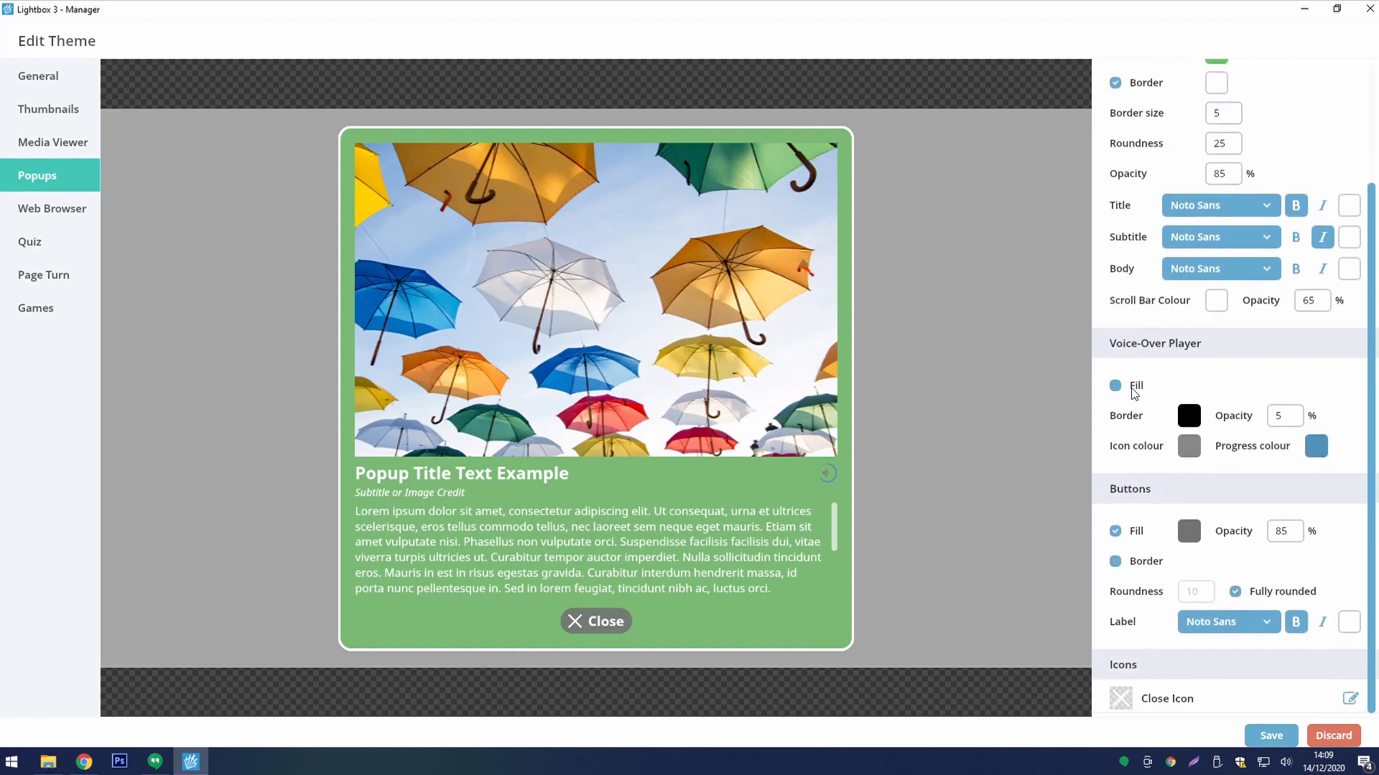
pyautogui.click(1193, 447)
pyautogui.click(1136, 359)
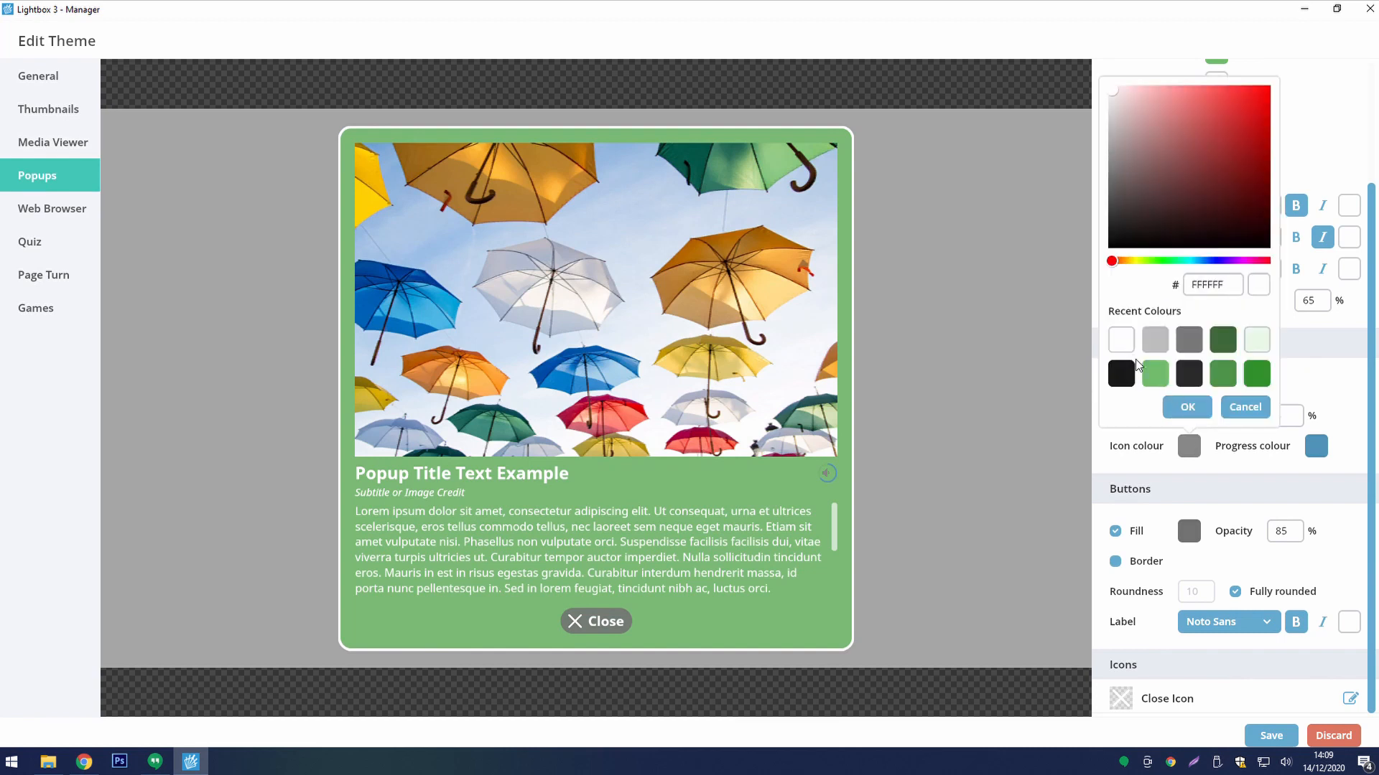
pyautogui.click(1184, 406)
pyautogui.click(1316, 446)
pyautogui.click(1212, 340)
pyautogui.click(1278, 407)
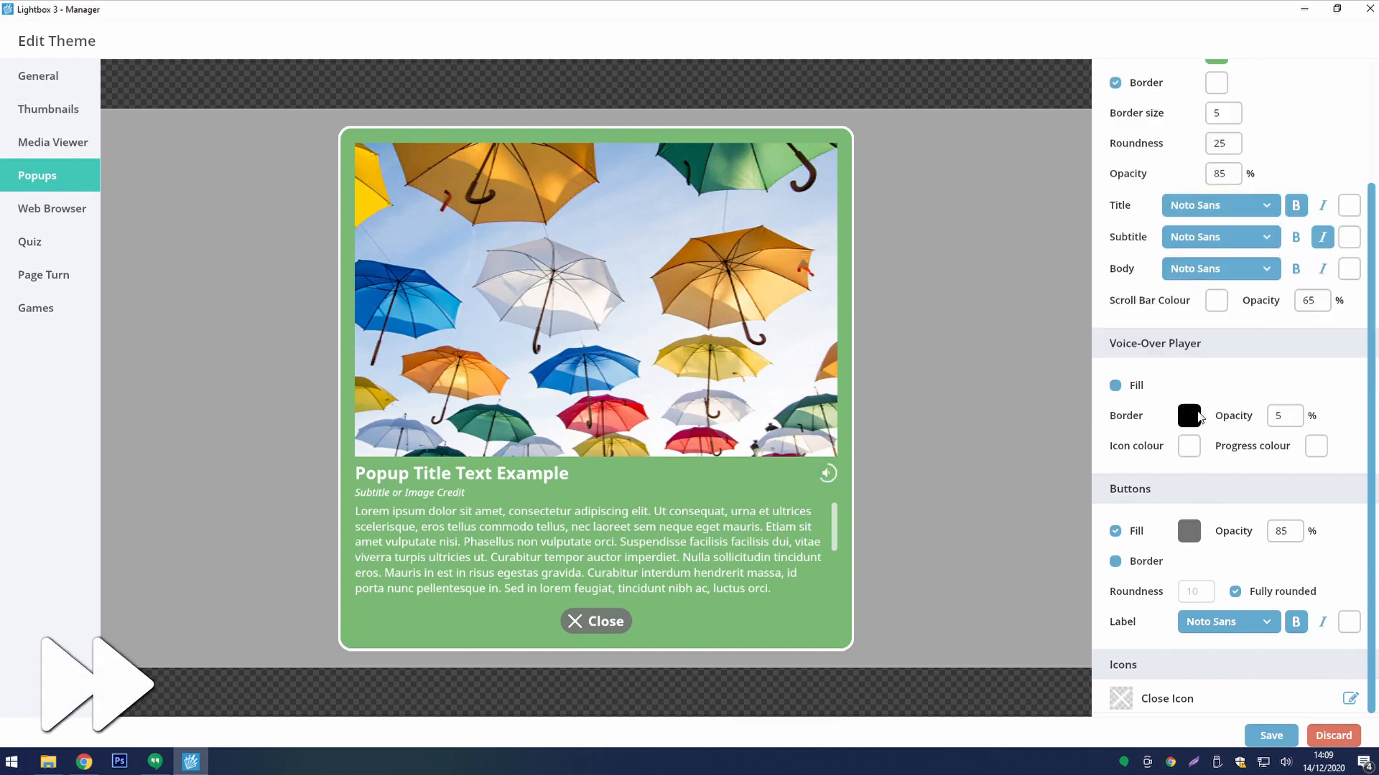
# - Raise the Voice-Over Player's border opacity to 40%
pyautogui.click(1284, 416)
pyautogui.moveTo(1160, 449); pyautogui.dragTo(1233, 450)
pyautogui.click(1255, 401)
# - Try the popup buttons without a fill, restore it in dark green 3D693A, and save the Hotspot Theme
pyautogui.click(1151, 533)
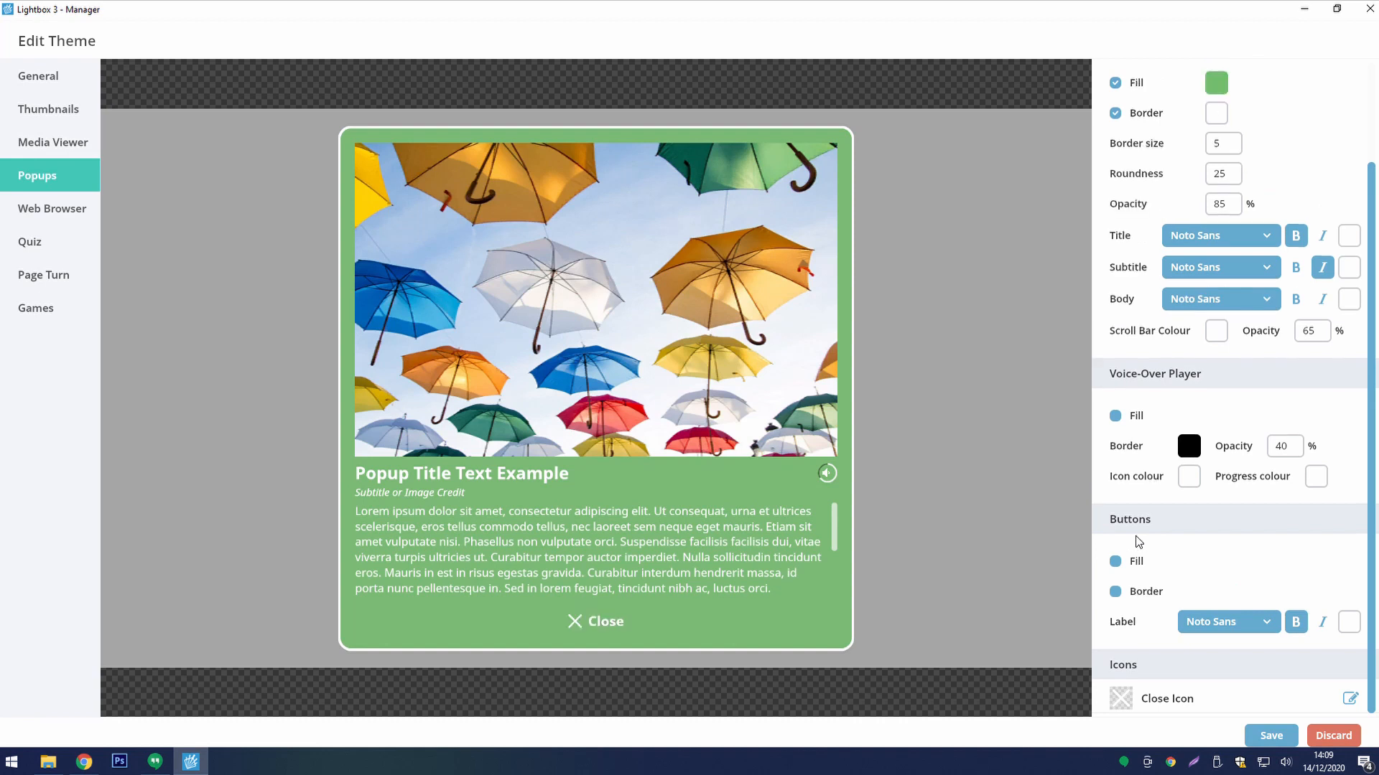
pyautogui.click(1136, 561)
pyautogui.click(1189, 561)
pyautogui.click(1221, 481)
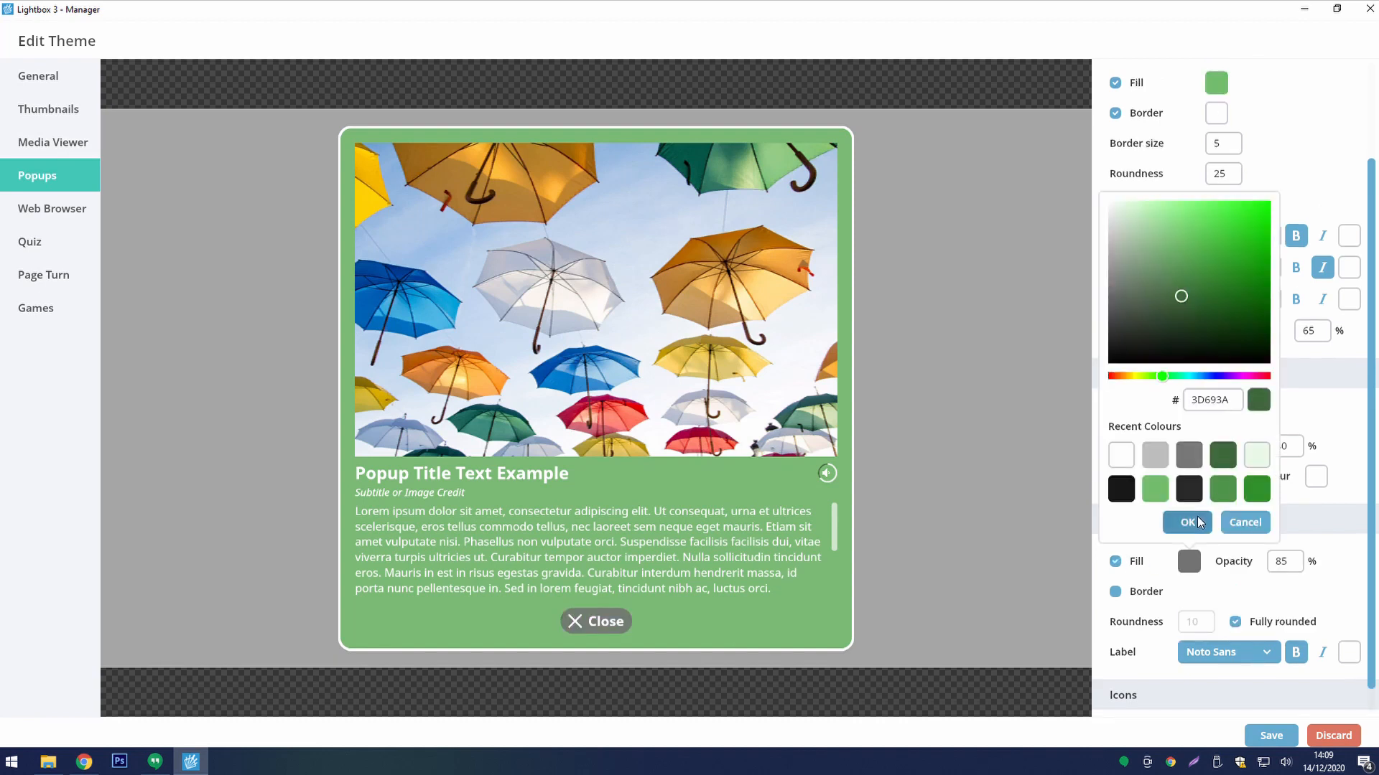
pyautogui.click(1149, 520)
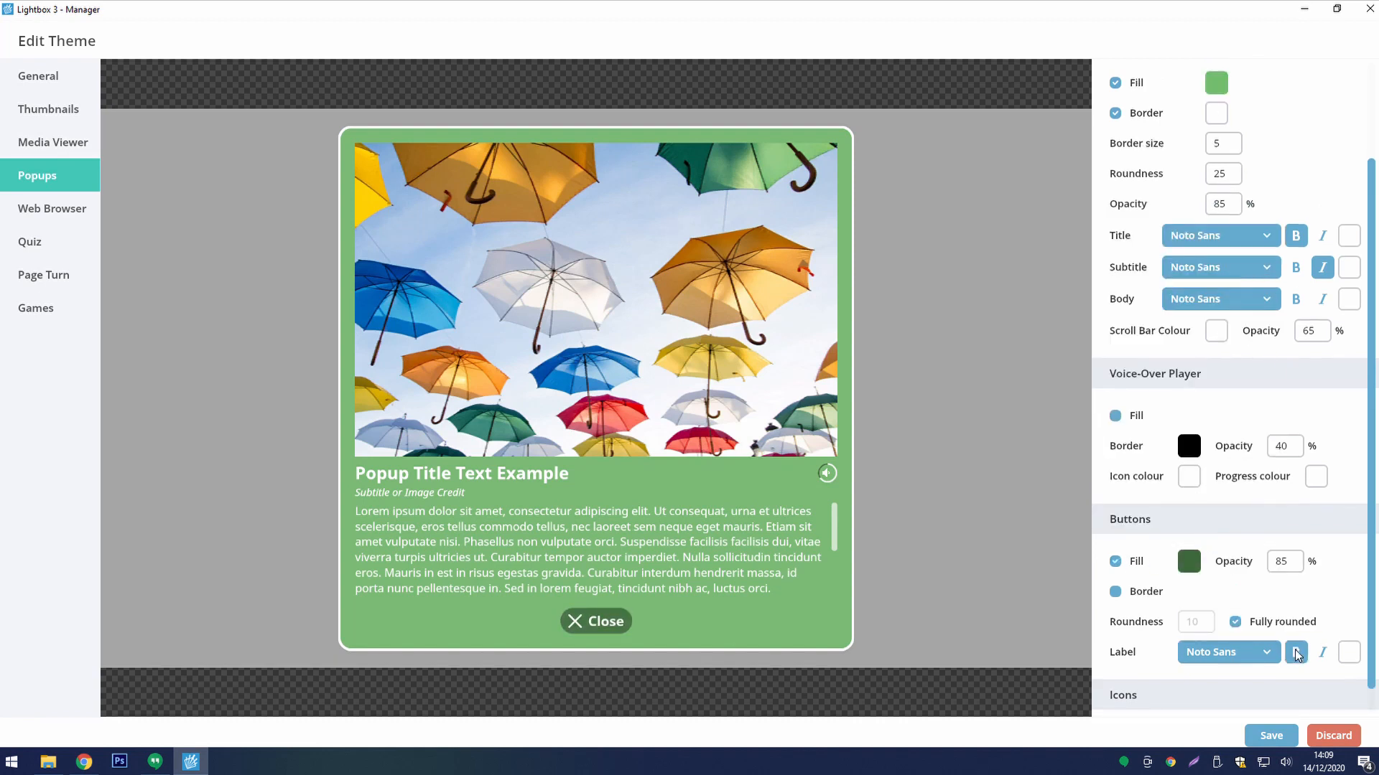
pyautogui.scroll(-1, 1317, 561)
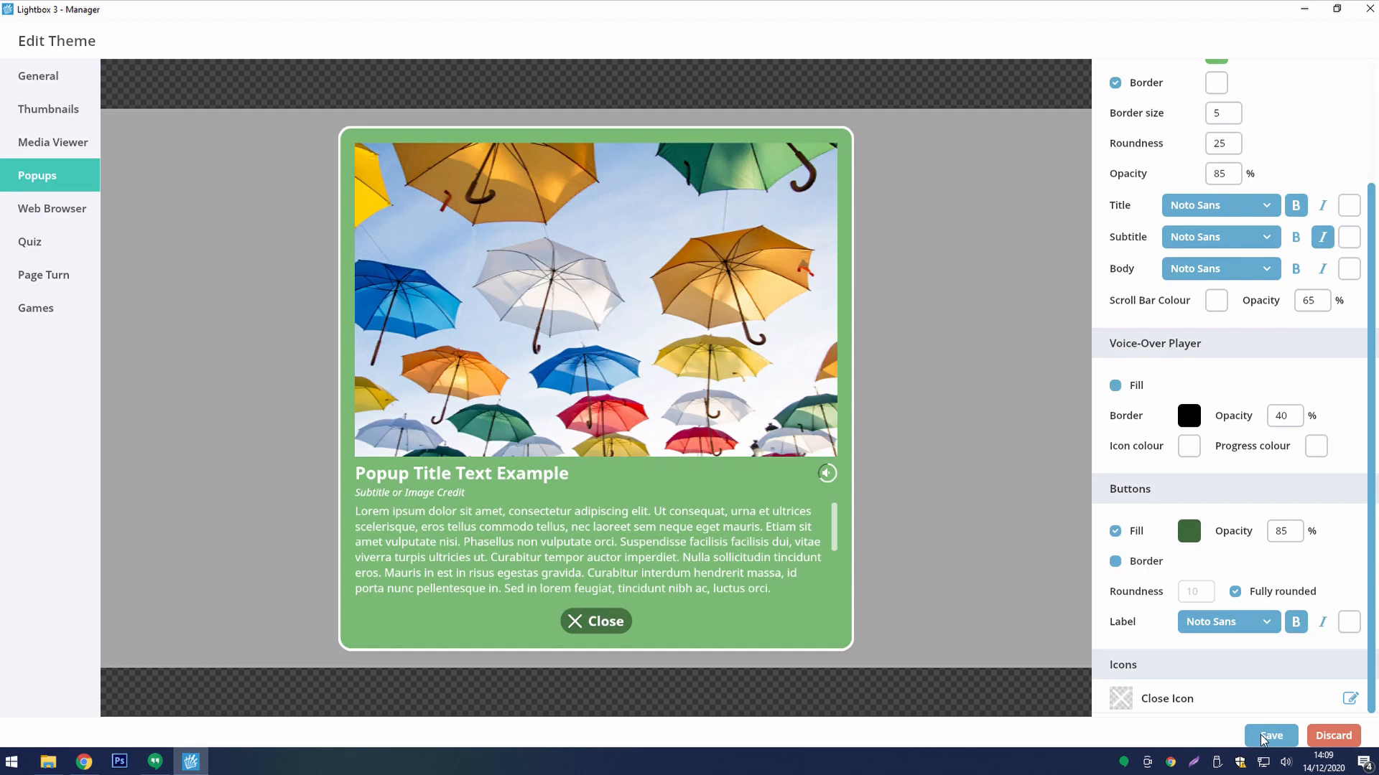
pyautogui.click(1263, 738)
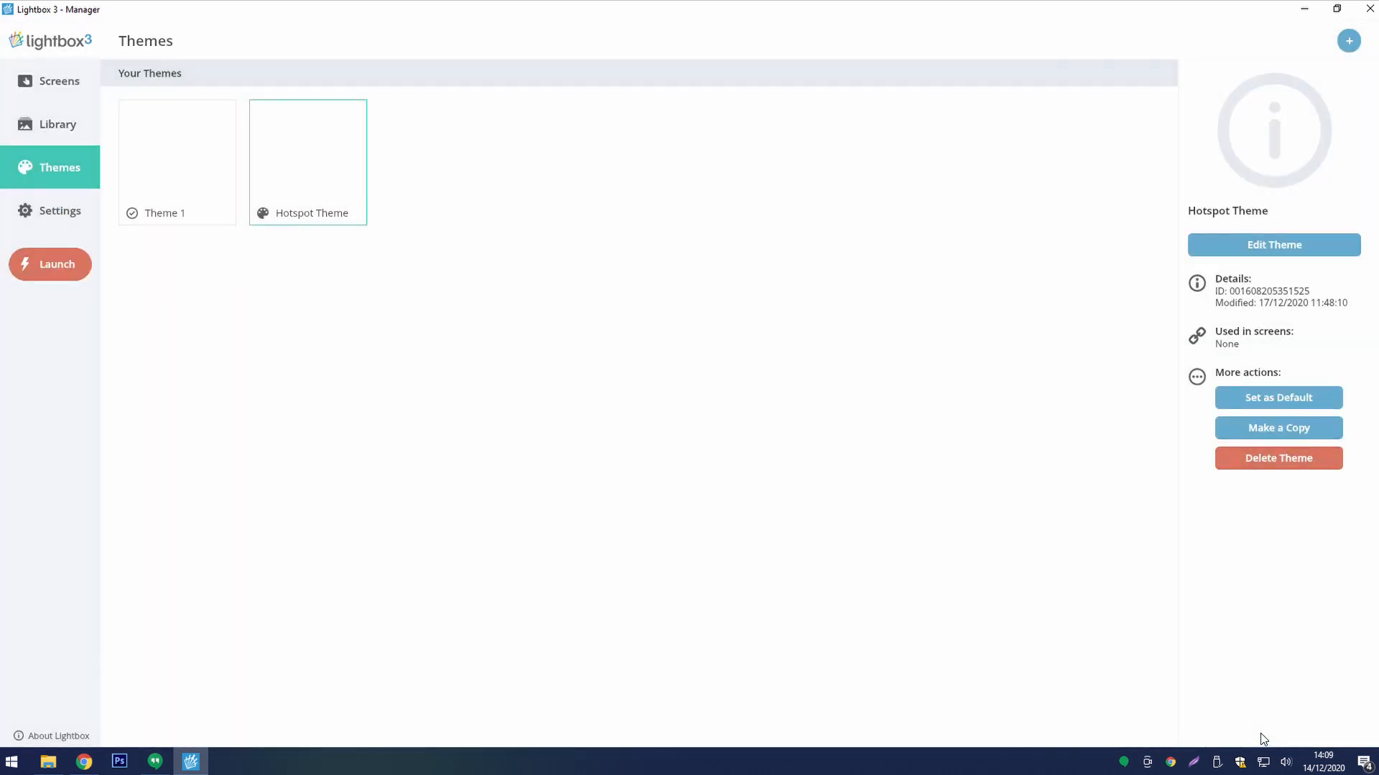
pyautogui.click(270, 184)
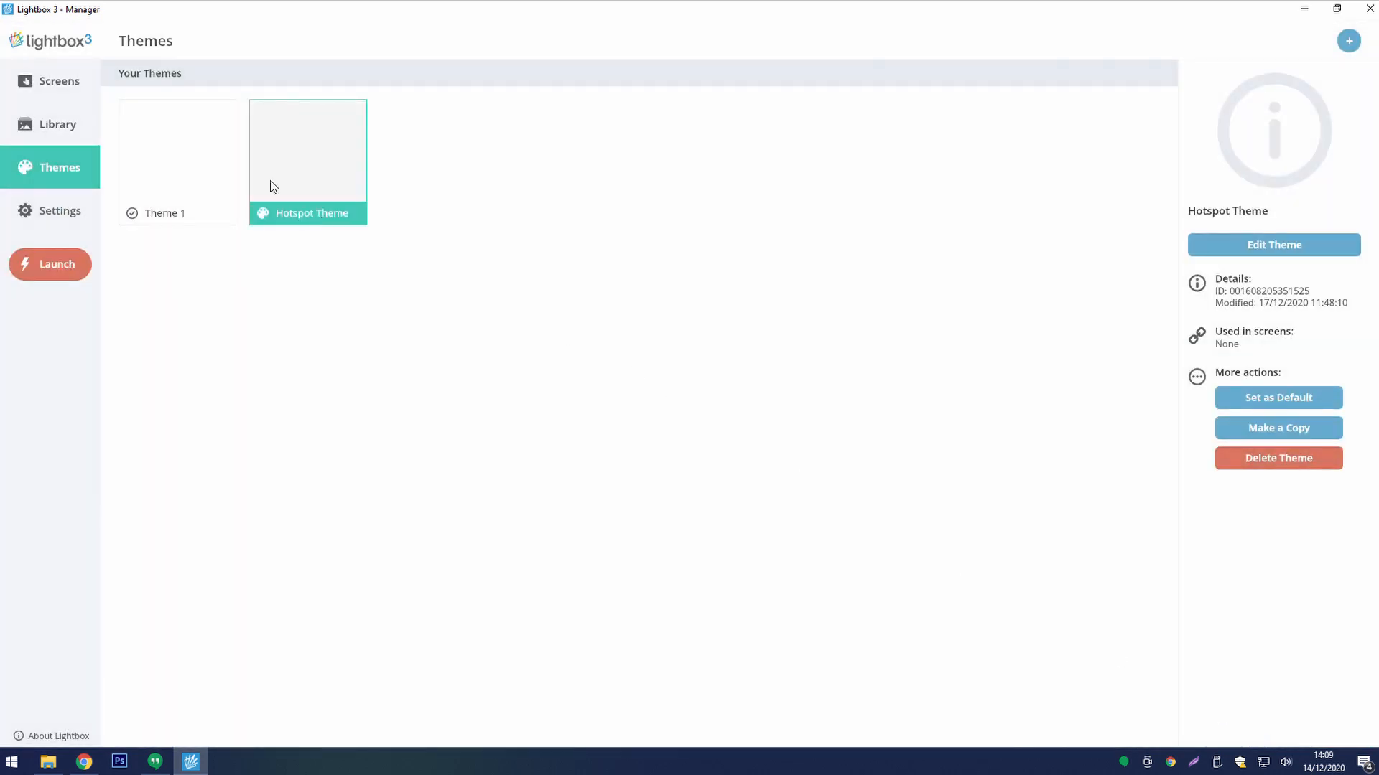
# - Apply the Hotspot Theme to the World Map screen and save the screen
pyautogui.click(78, 86)
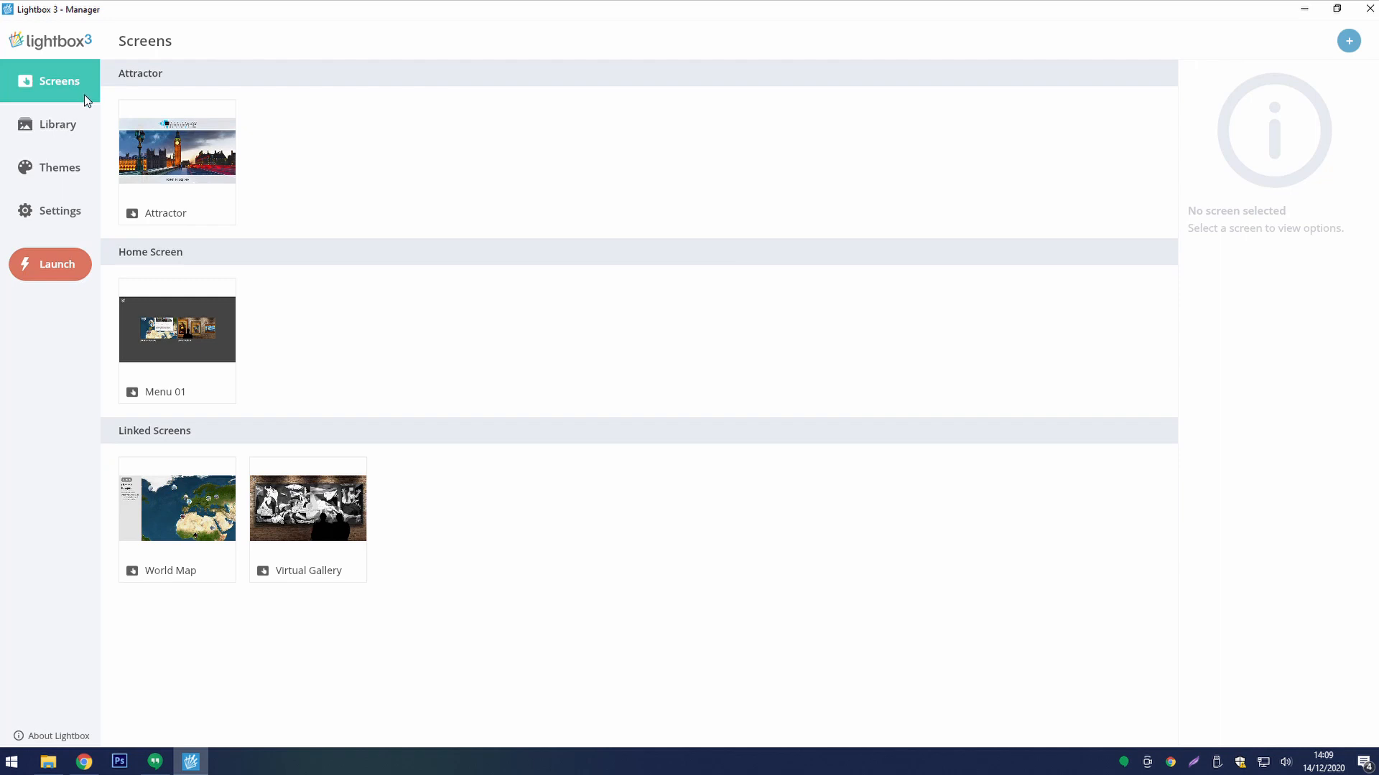
pyautogui.click(159, 507)
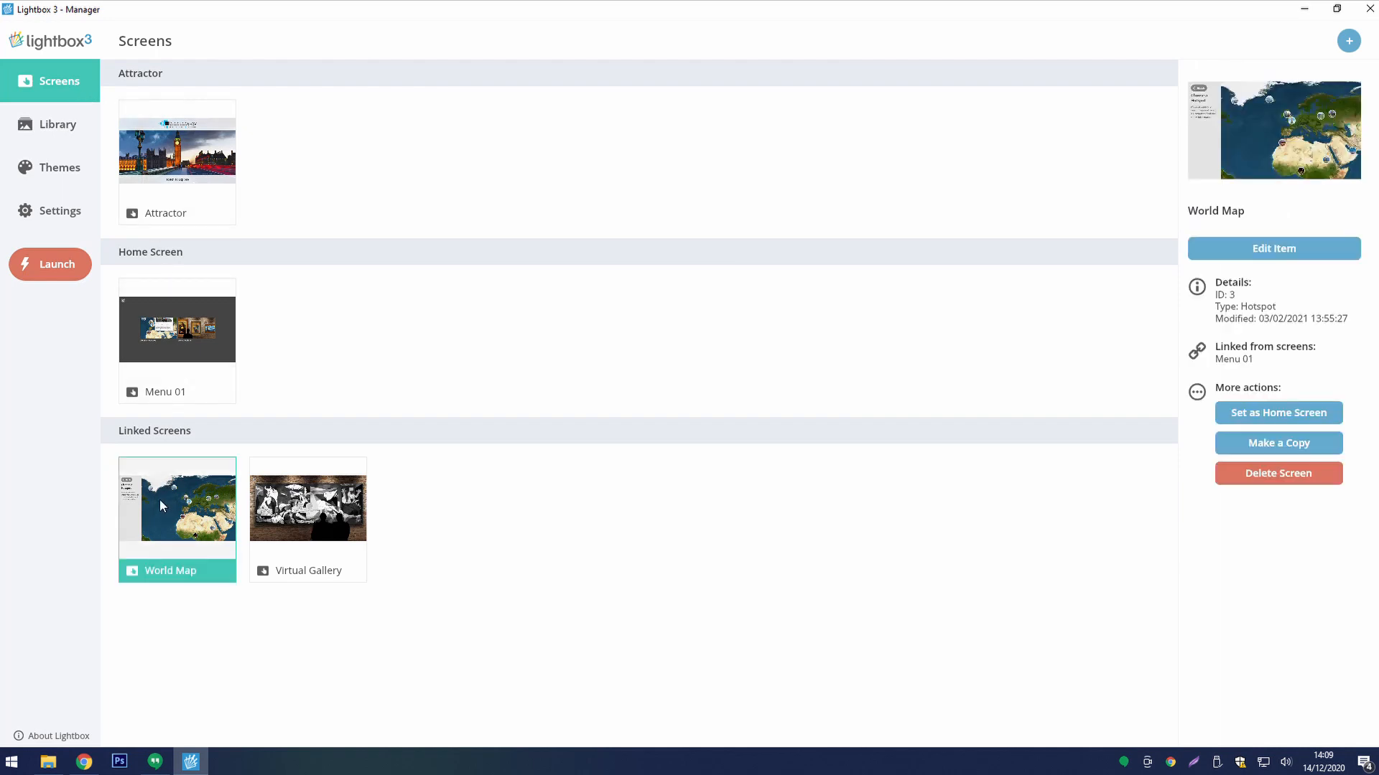
pyautogui.click(1236, 257)
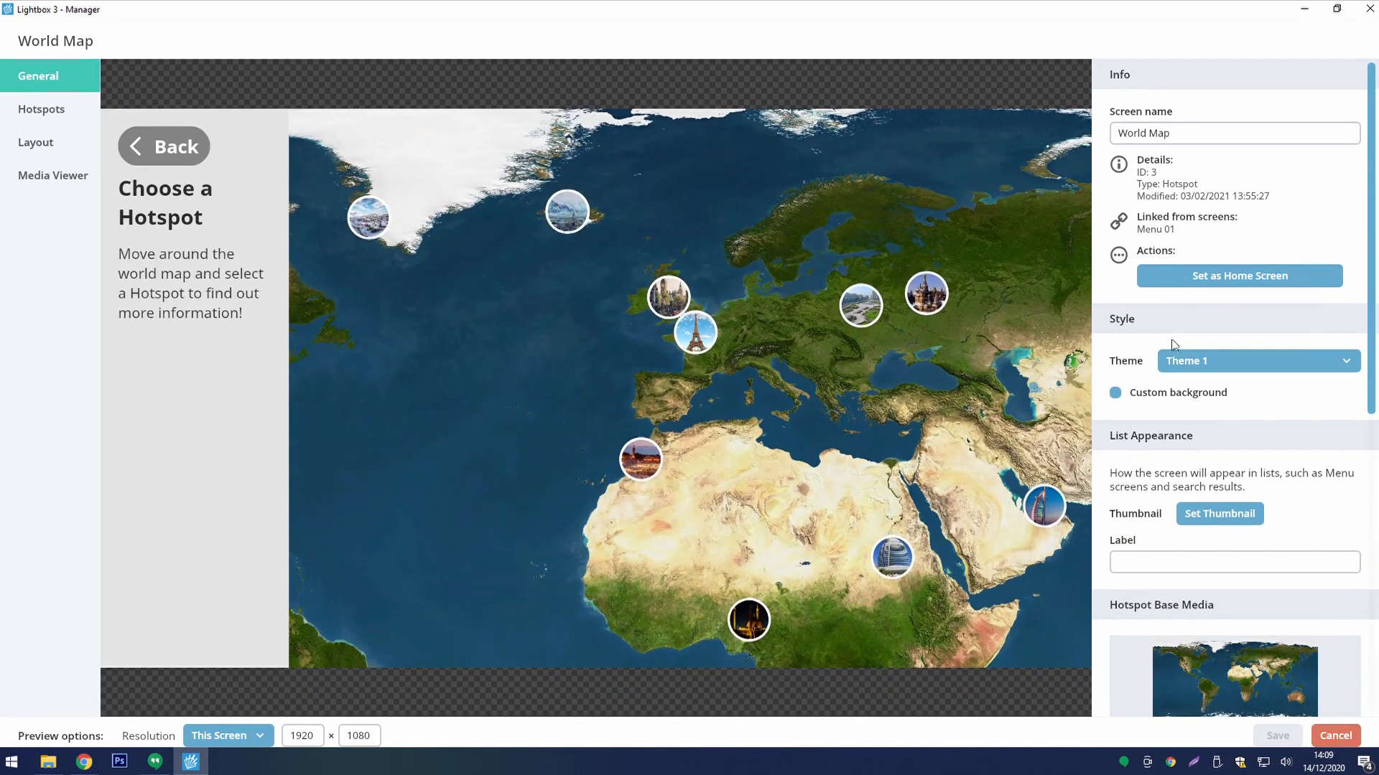
pyautogui.click(1180, 364)
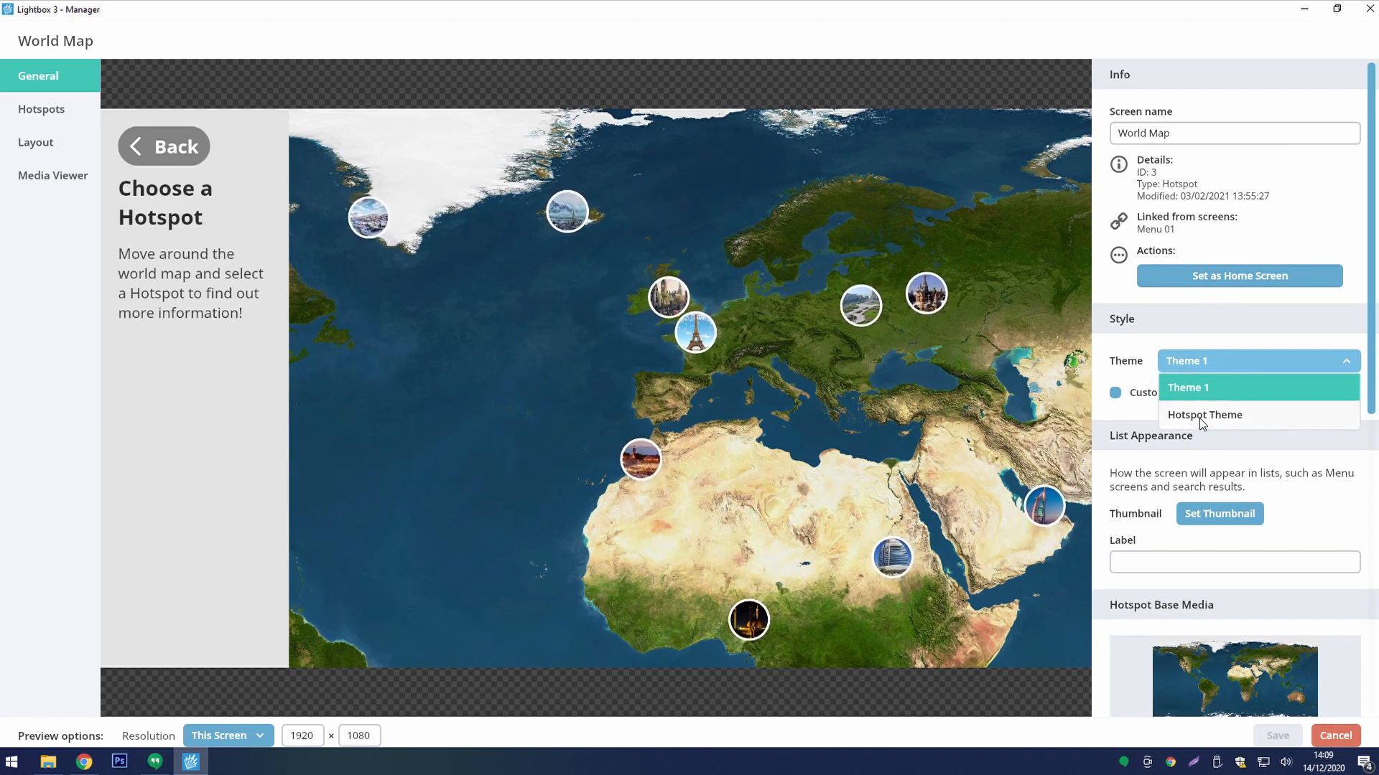
pyautogui.click(1199, 416)
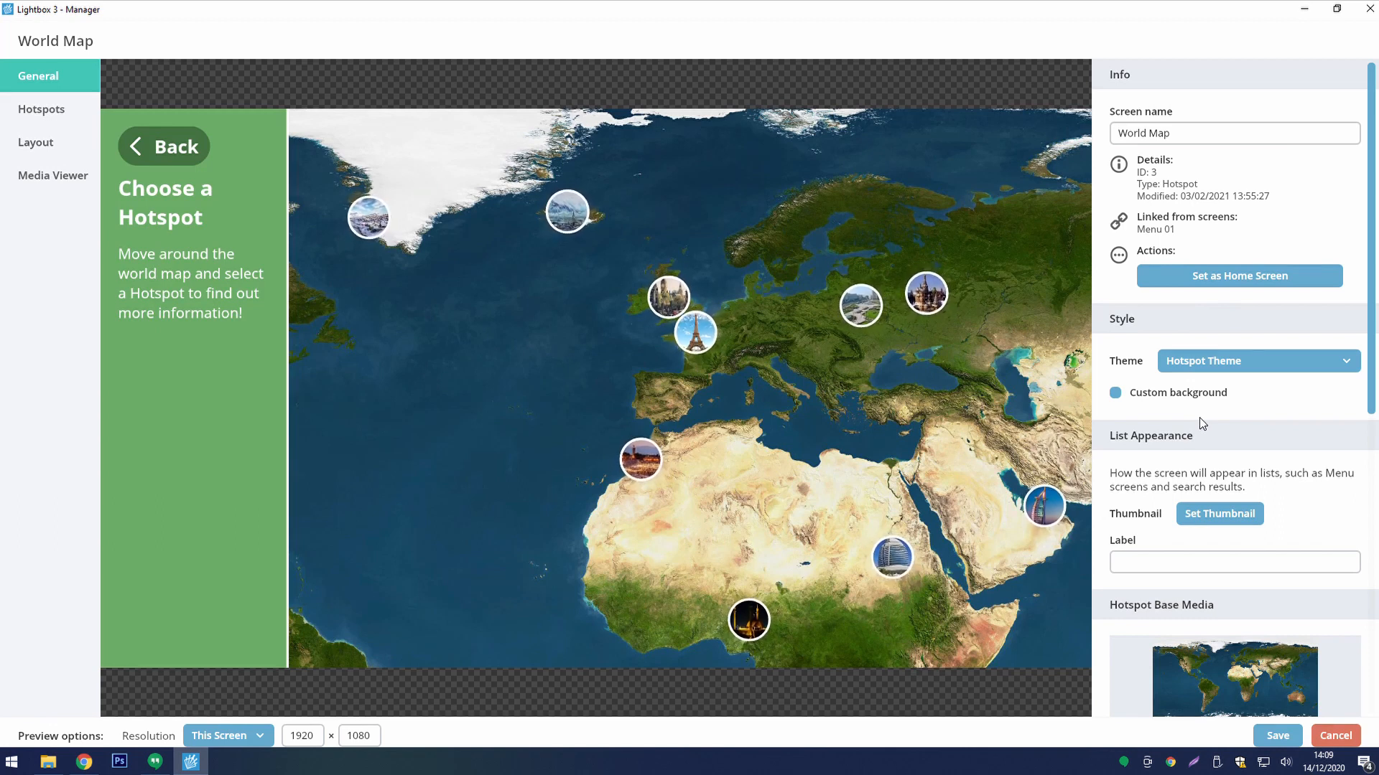
pyautogui.click(1278, 736)
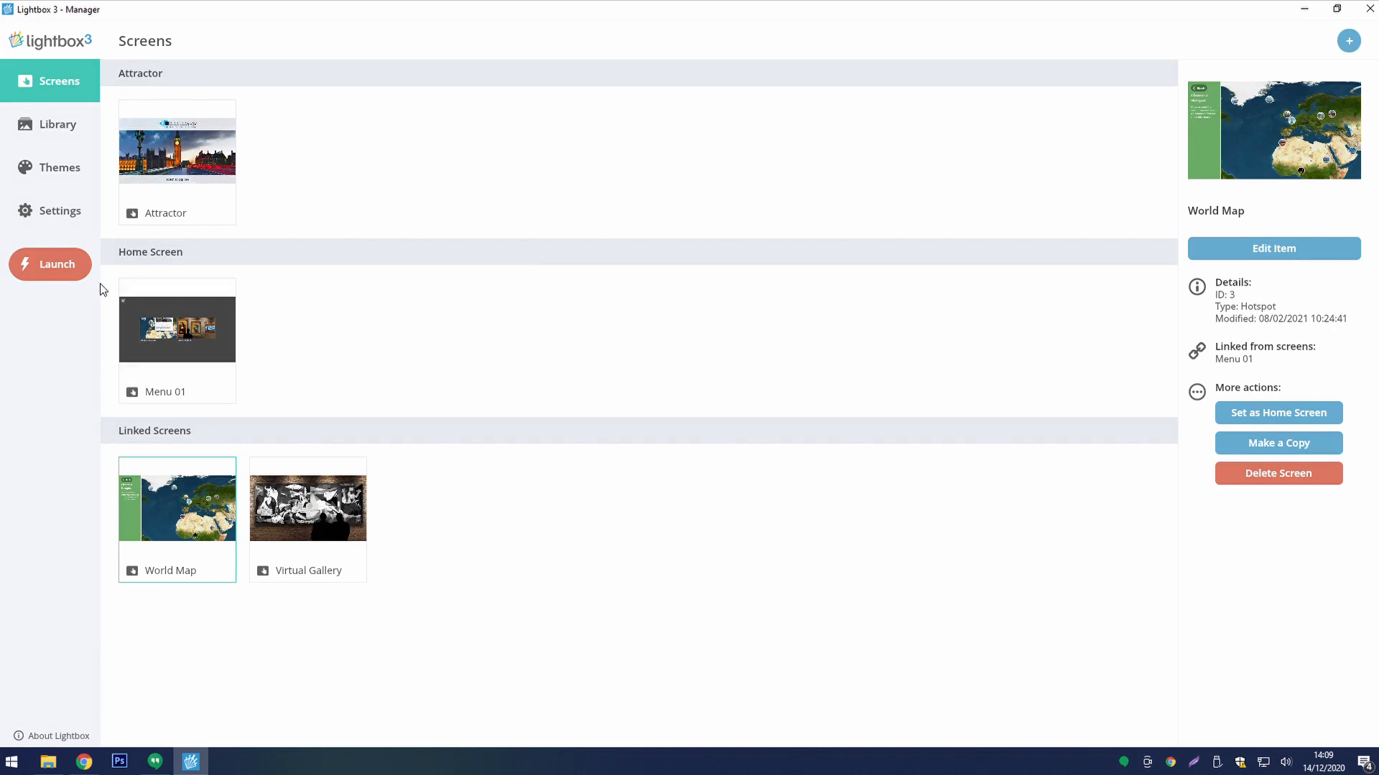
# - Launch the Lightbox project, keeping the launch-at-login option enabled
pyautogui.click(62, 270)
pyautogui.click(729, 423)
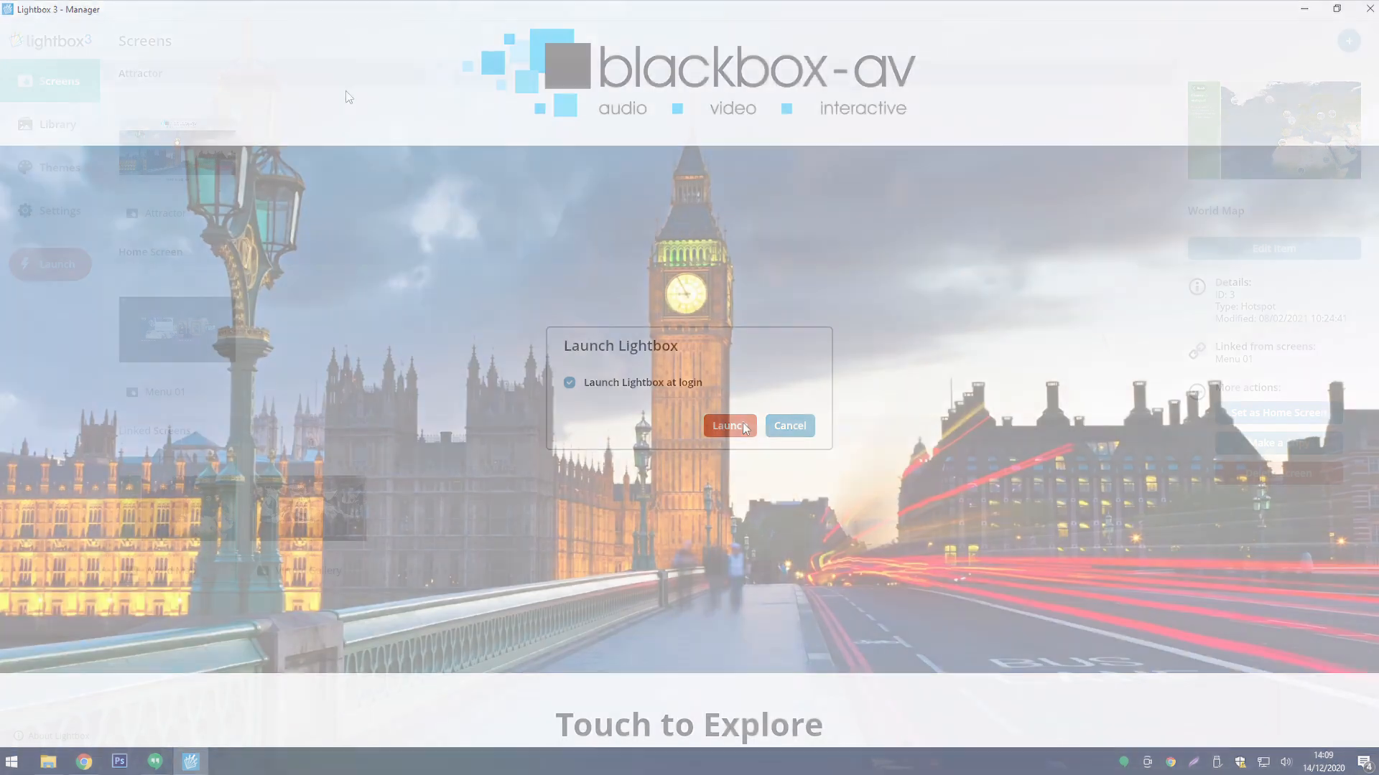